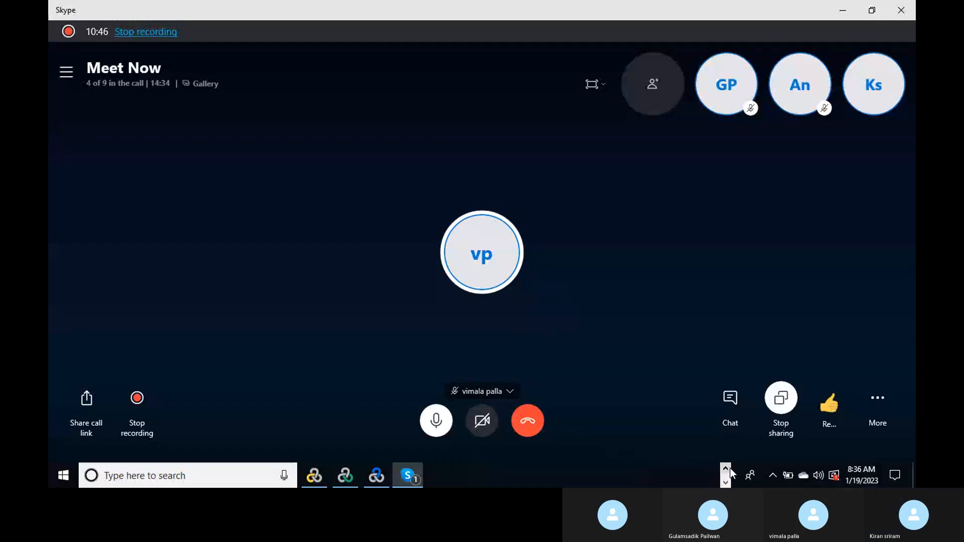
- Bring the untitled Notepad performance-testing notes to the front over the Skype call
left_click(729, 468)
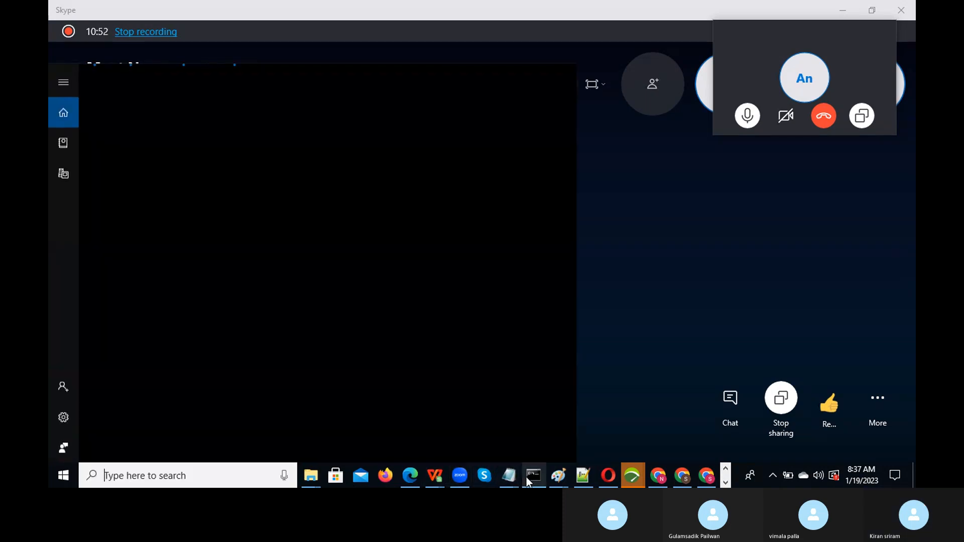
left_click(511, 477)
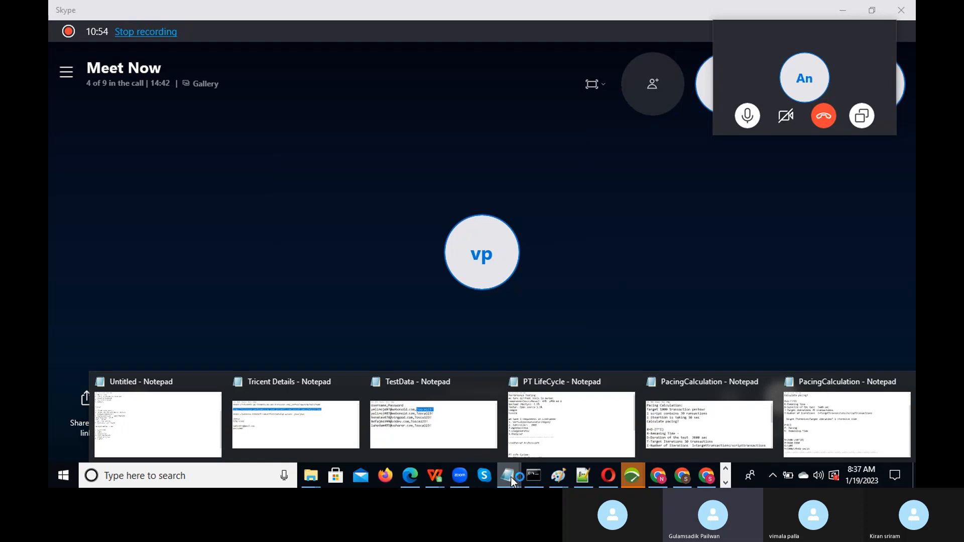
left_click(168, 427)
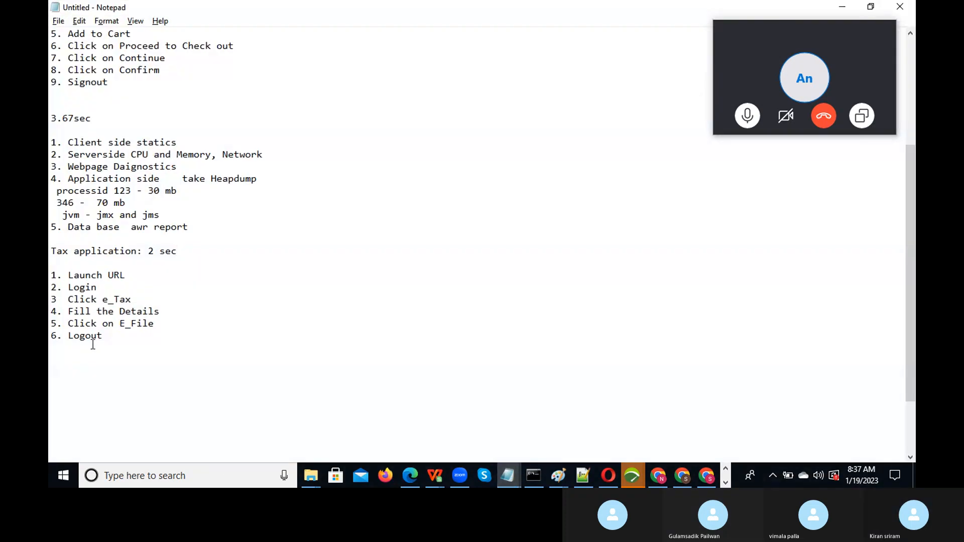
- Below '6. Logout', add a 'Webservice Testing:' heading and begin item '1. Soap Request'
left_click(116, 336)
key("Return")
key("Return")
key("Return")
key("Return")
key("Return")
key("Return")
key("Return")
key("Return")
key("Return")
key("Return")
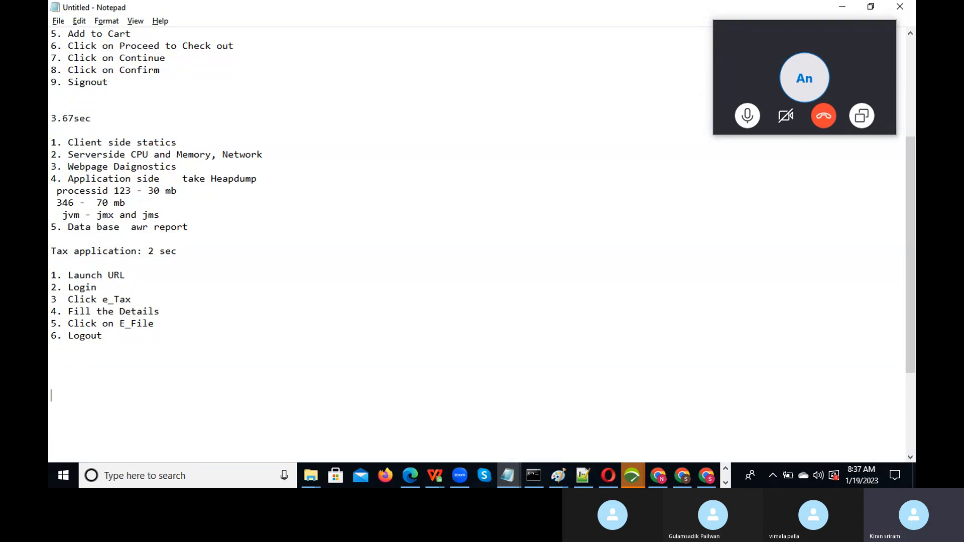
key("Return")
key("Return")
key("Return")
key("Return")
key("Return")
key("Return")
key("Return")
key("Return")
key("Return")
key("Return")
key("Return")
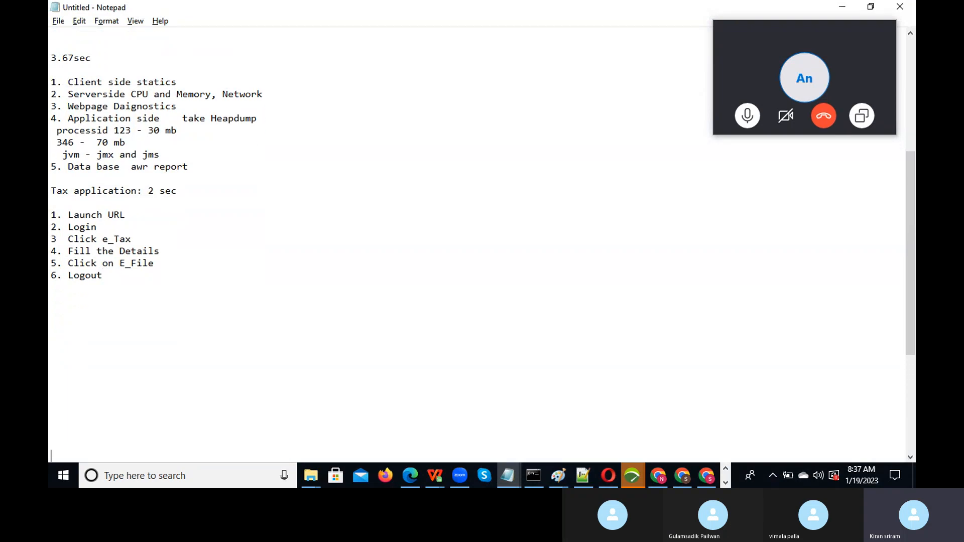
key("Return")
key("Return")
key("Return")
key("Return")
key("Return")
key("Return")
key("Return")
key("Return")
key("Return")
key("Return")
key("Return")
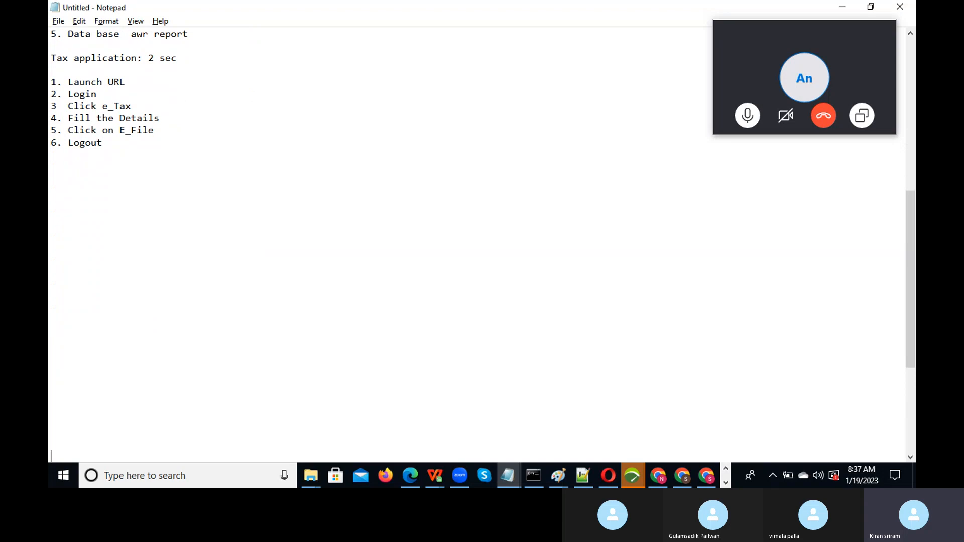
key("Return")
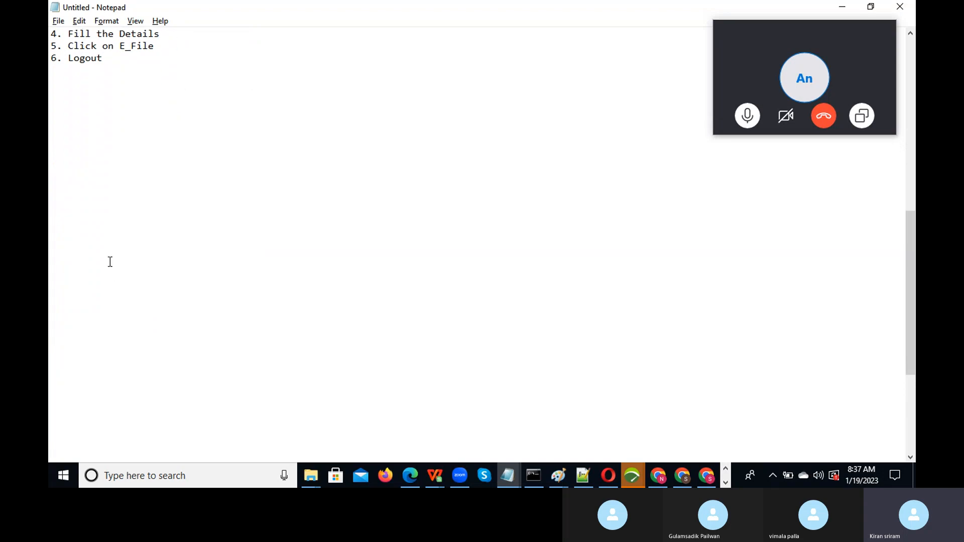
left_click(126, 58)
key("Return")
key("Return")
type("Webservice Test")
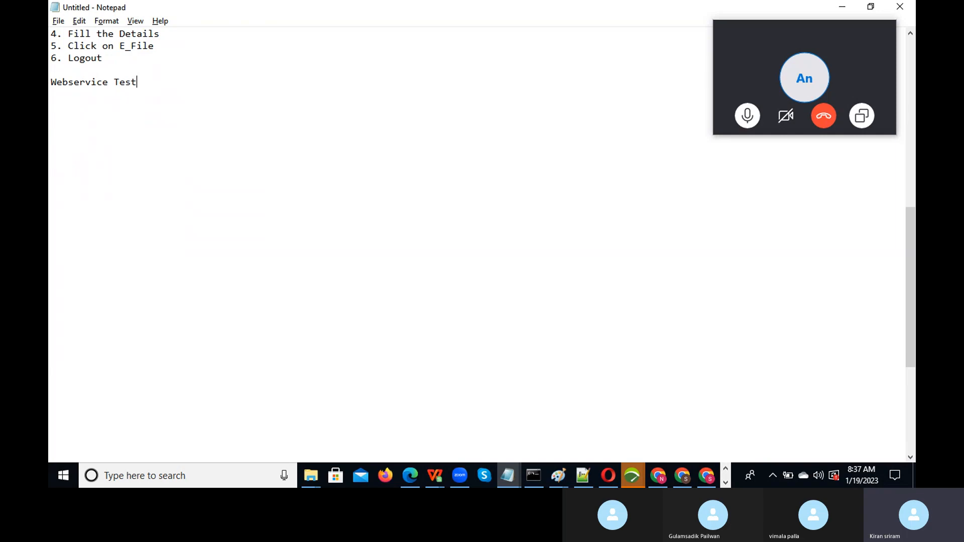
type("ing:")
key("Return")
key("Return")
type("1. Soap Req")
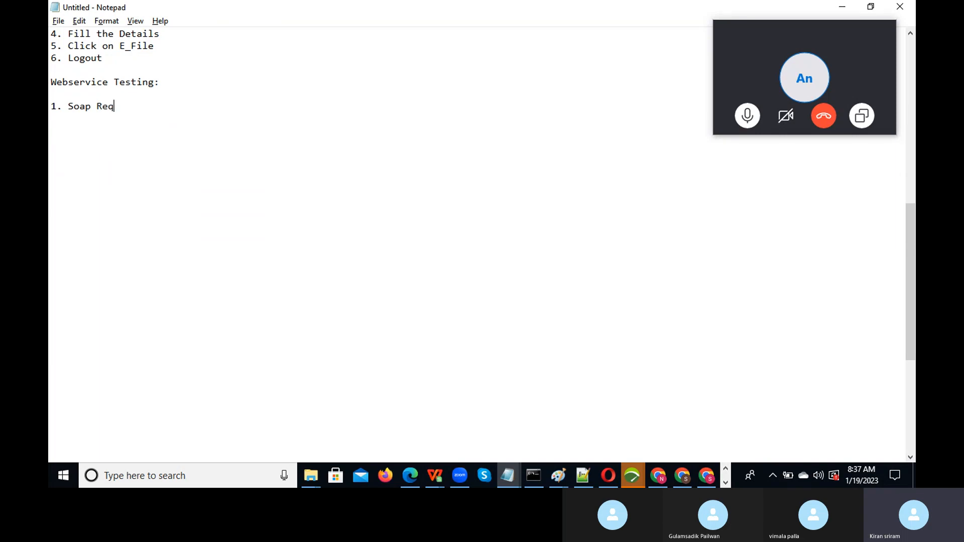
type("uest")
- Add item '2. REST API' and suffix the two items with '- XML' and '- Json'
key("Return")
type("2. RES")
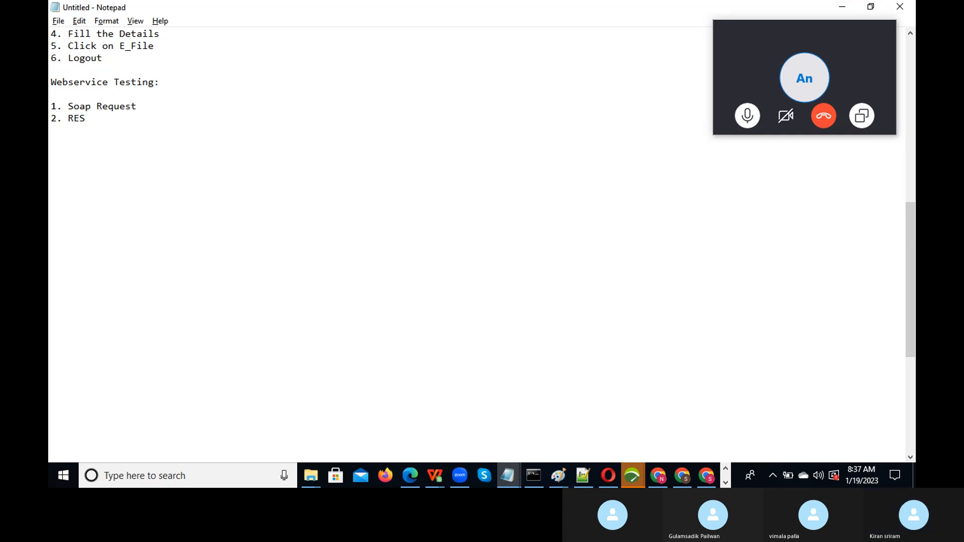
type("T API")
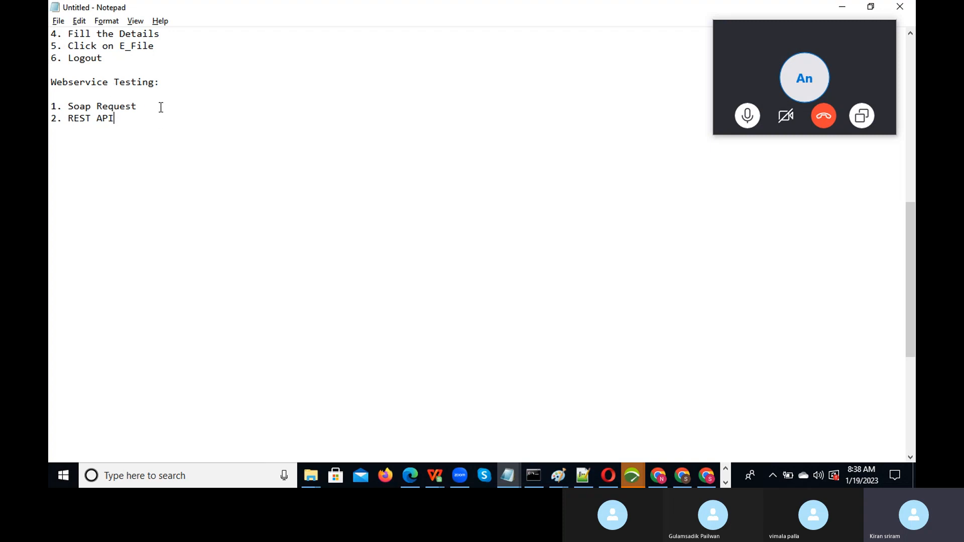
left_click(161, 107)
type("- XML")
left_click(132, 118)
type("- Json")
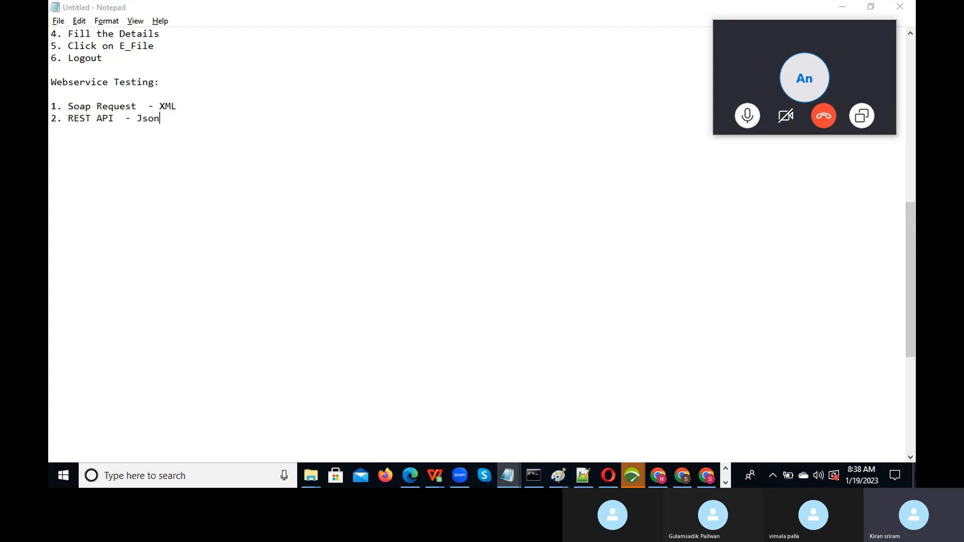
- Switch to VuGen and open the Petstore_OrderPet script's Action.c with its Login-to-Clickon_Continue transactions
left_click(914, 476)
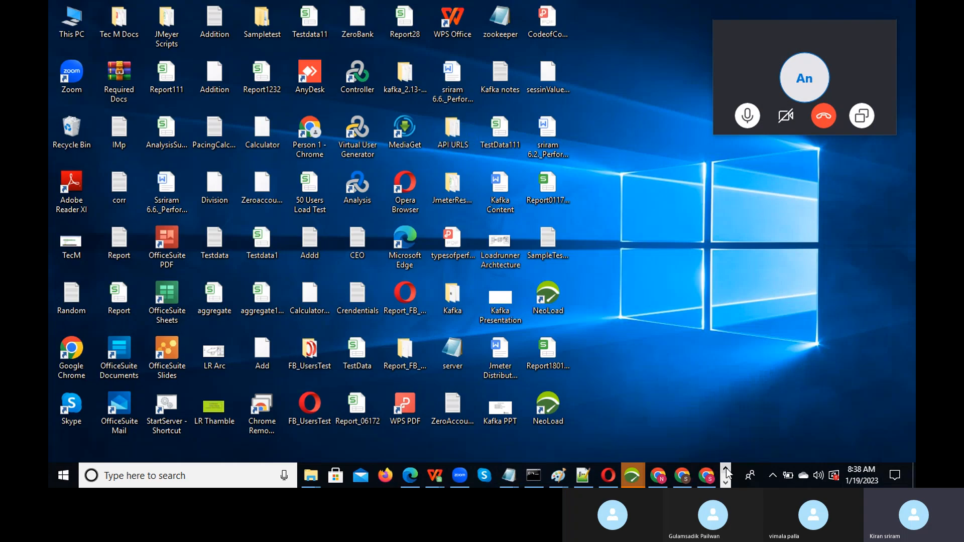
left_click(726, 482)
left_click(726, 469)
left_click(726, 482)
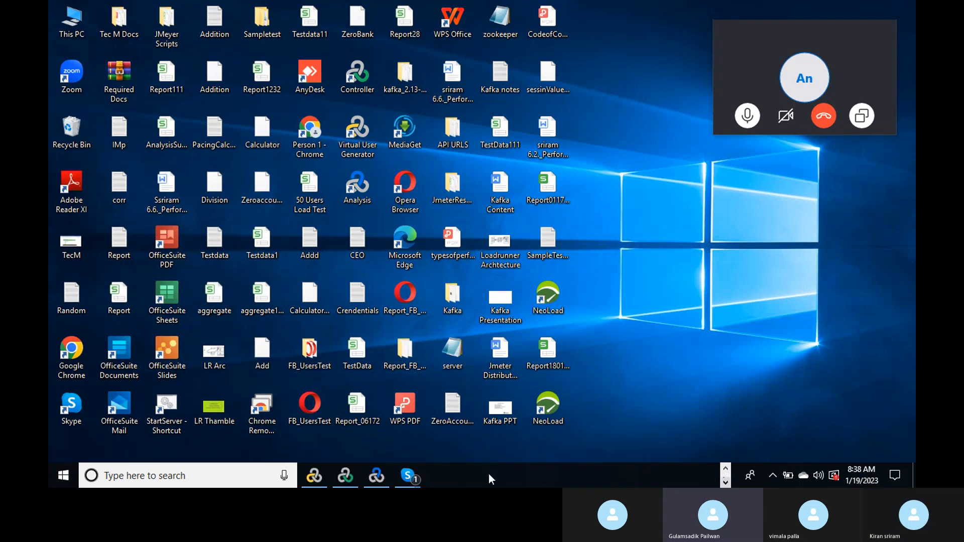
left_click(314, 476)
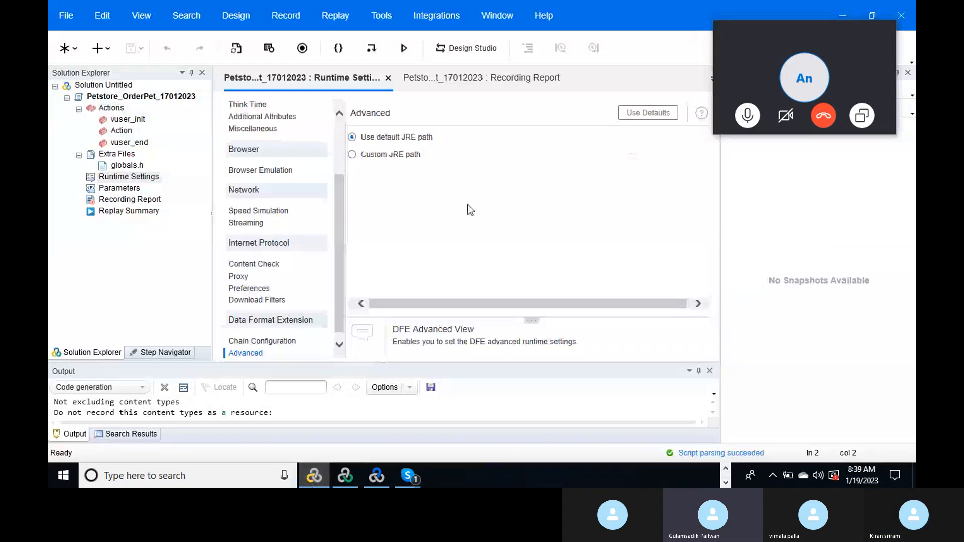
left_click(126, 135)
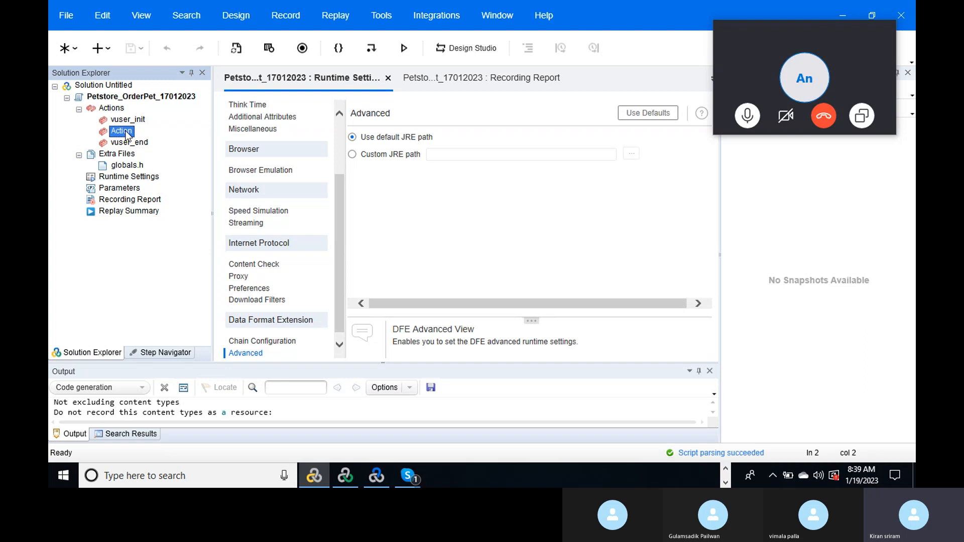
double_click(126, 134)
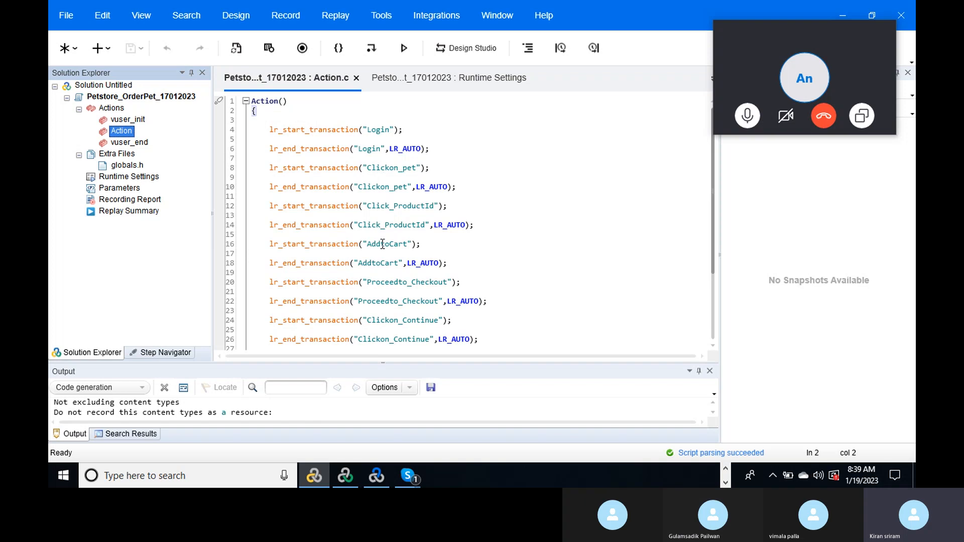
left_click(177, 478)
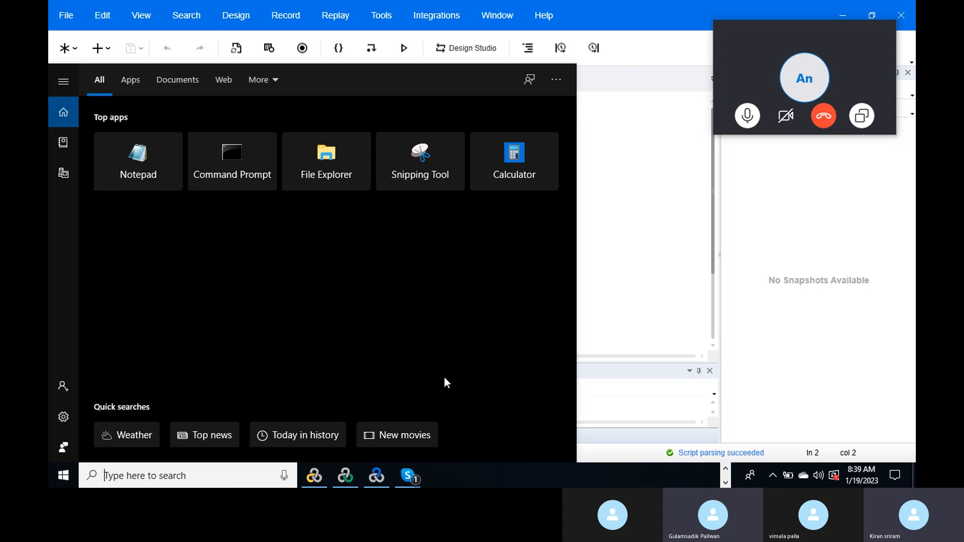
left_click(630, 304)
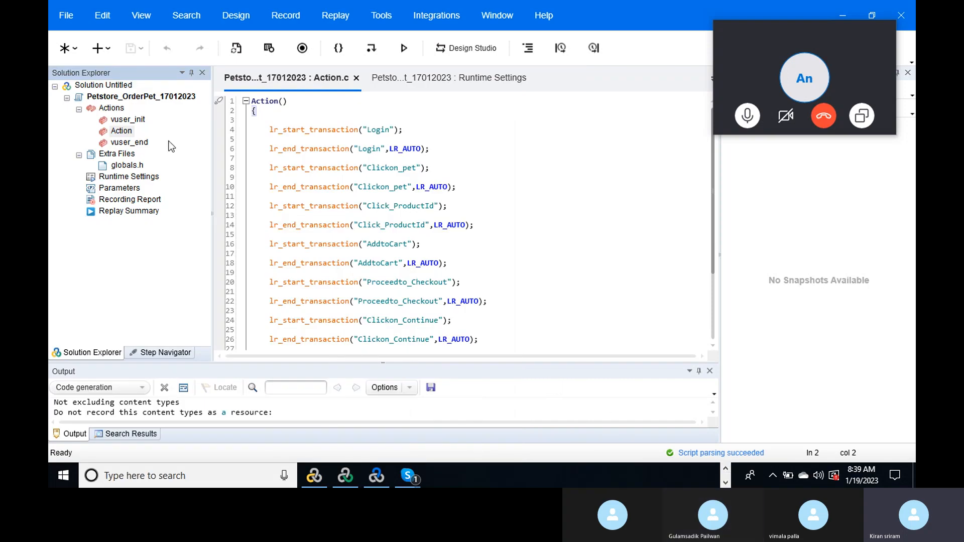
- Create a new Web Services script named 'Calculator_Webservice Testing'
left_click(69, 19)
left_click(68, 18)
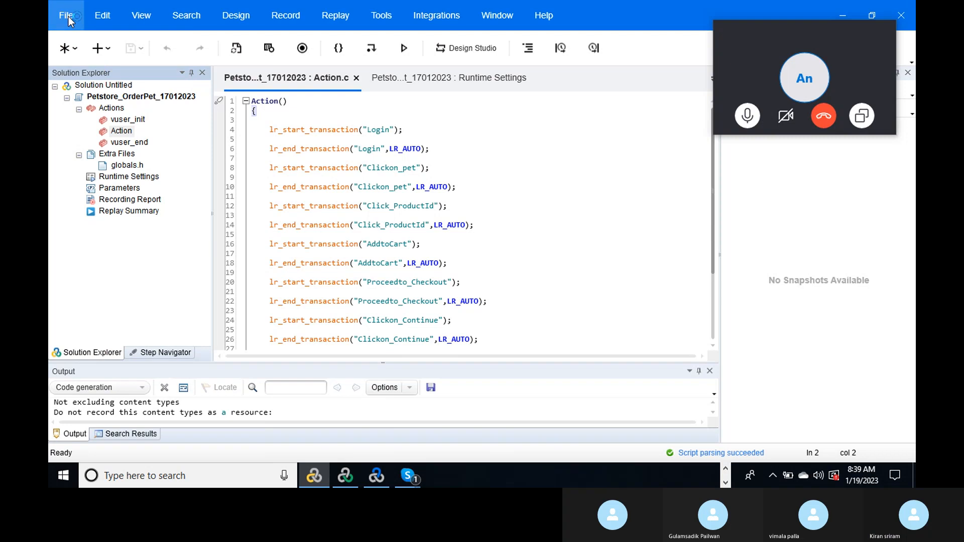
left_click(69, 18)
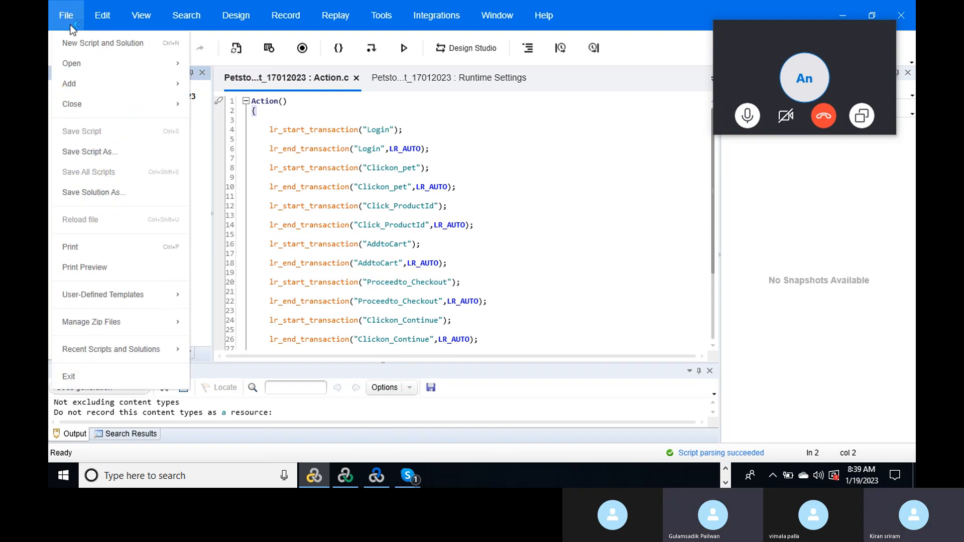
left_click(145, 55)
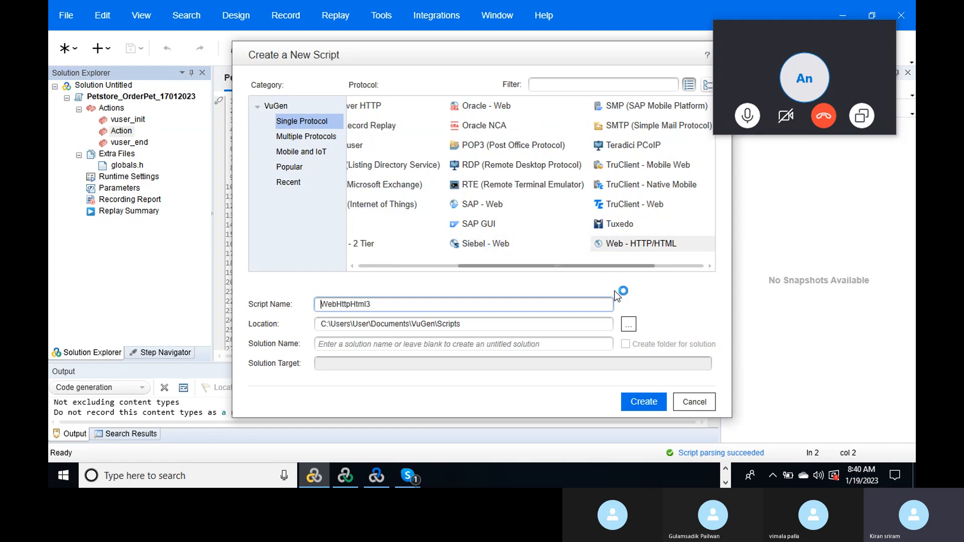
left_click_drag(594, 265, 652, 262)
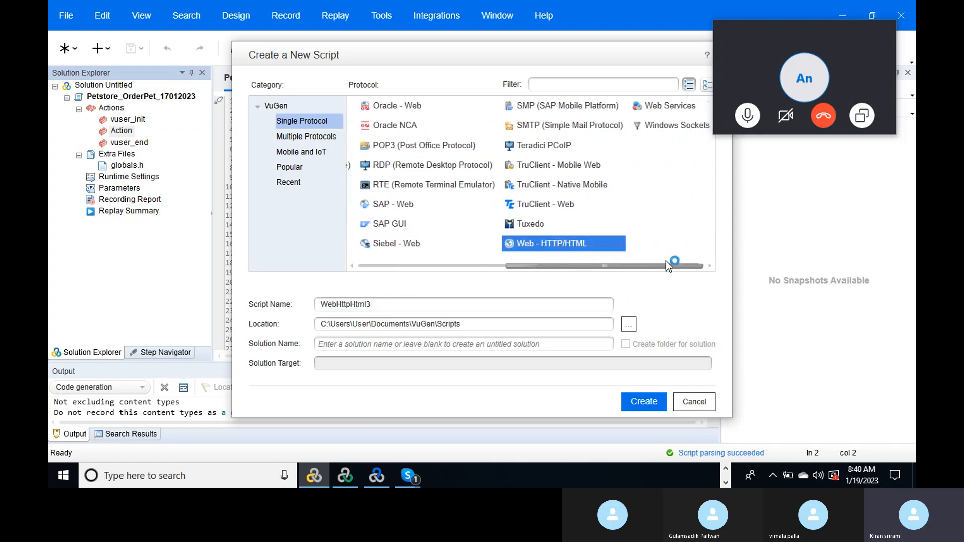
left_click(667, 111)
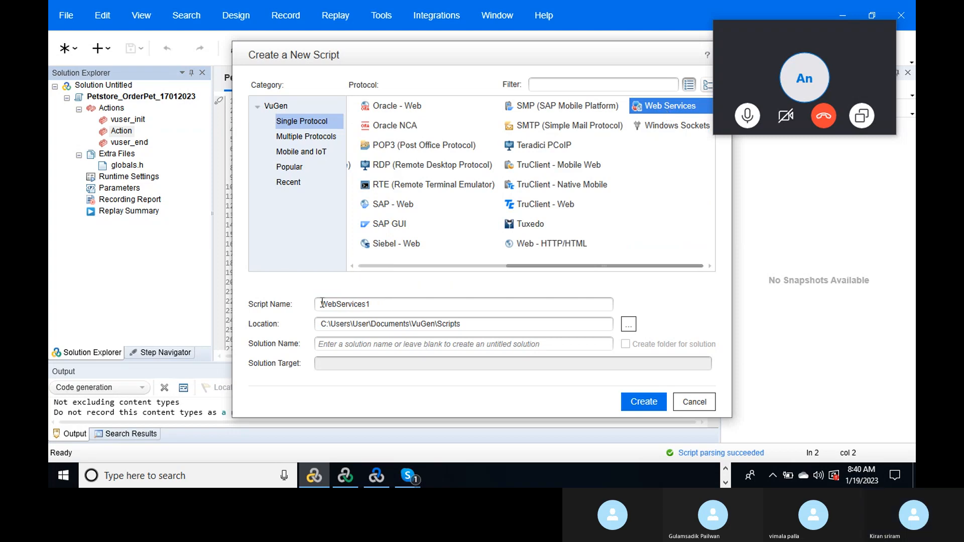
double_click(381, 304)
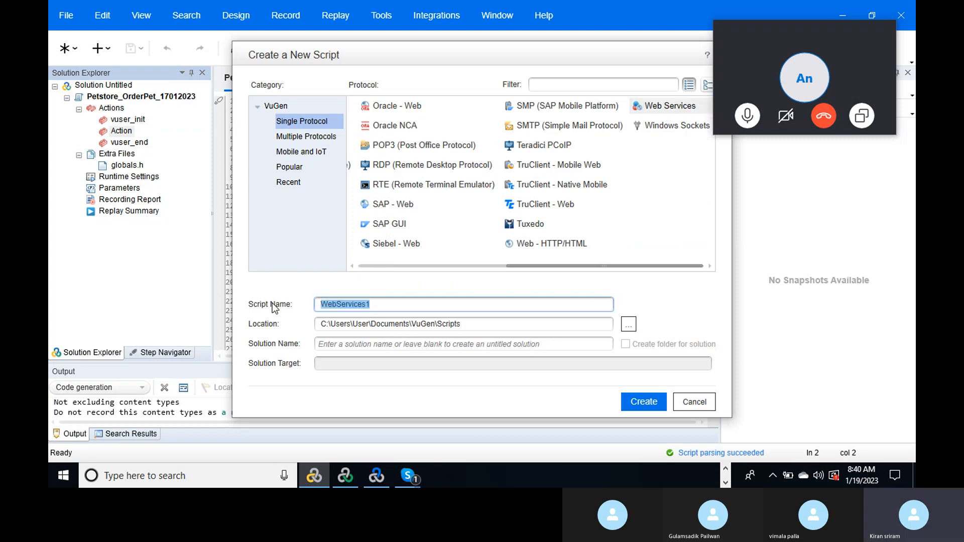
key("BackSpace")
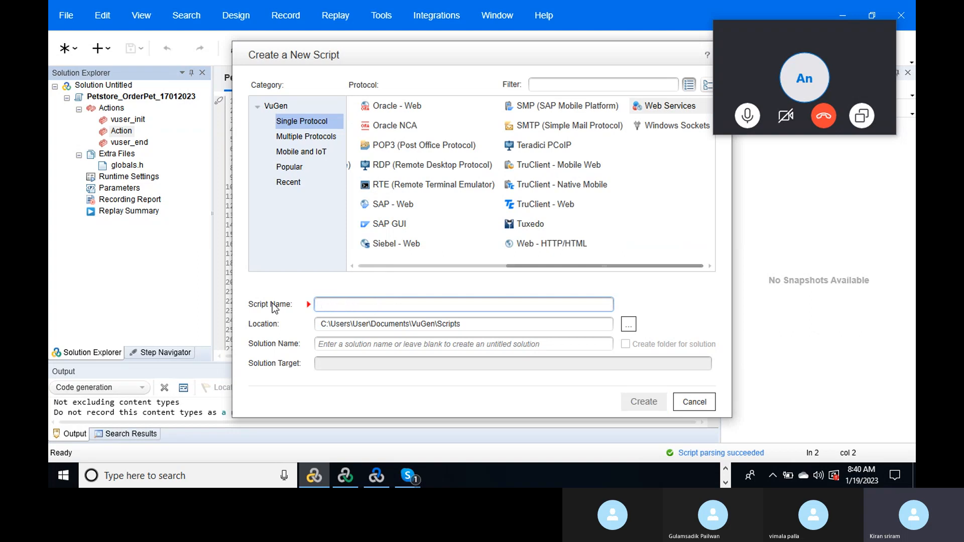
type("Cal")
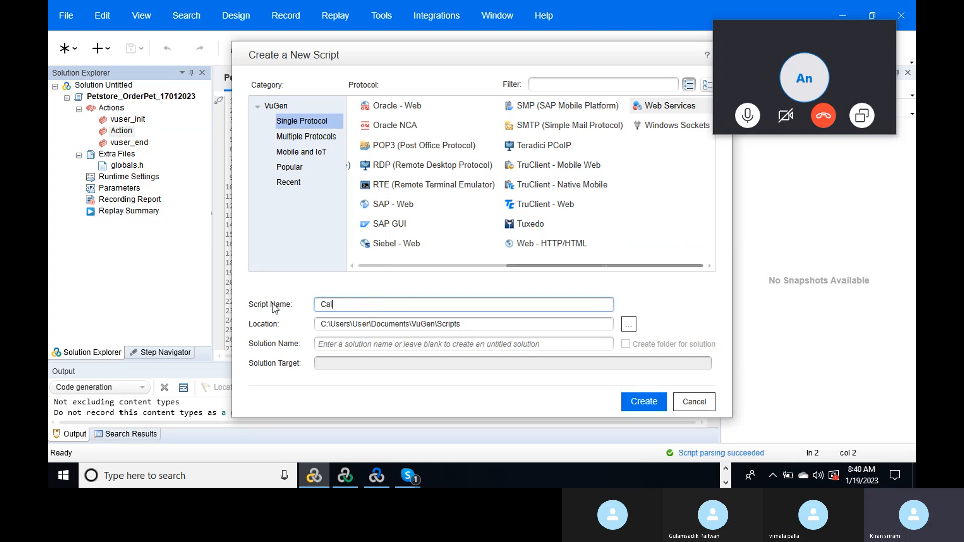
type("culator_Webservice Testing")
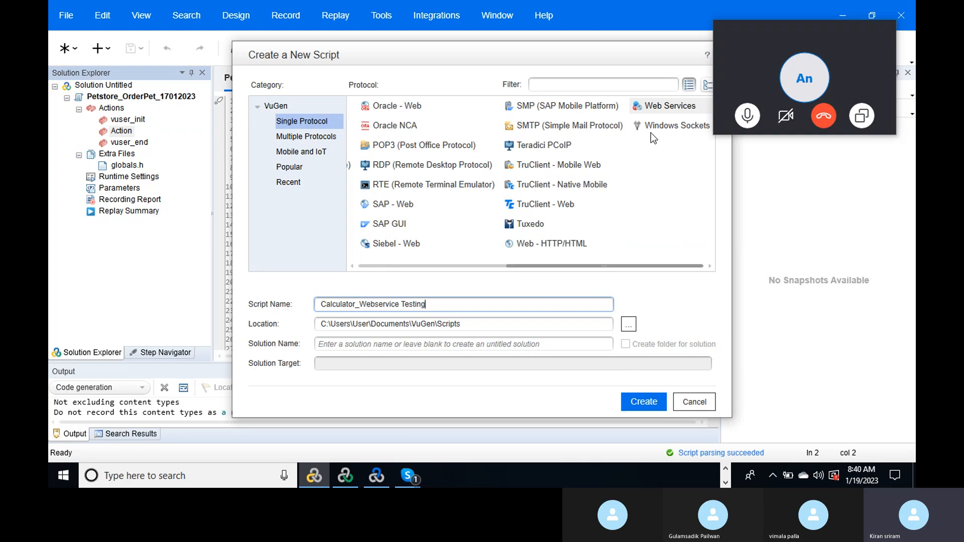
left_click(656, 111)
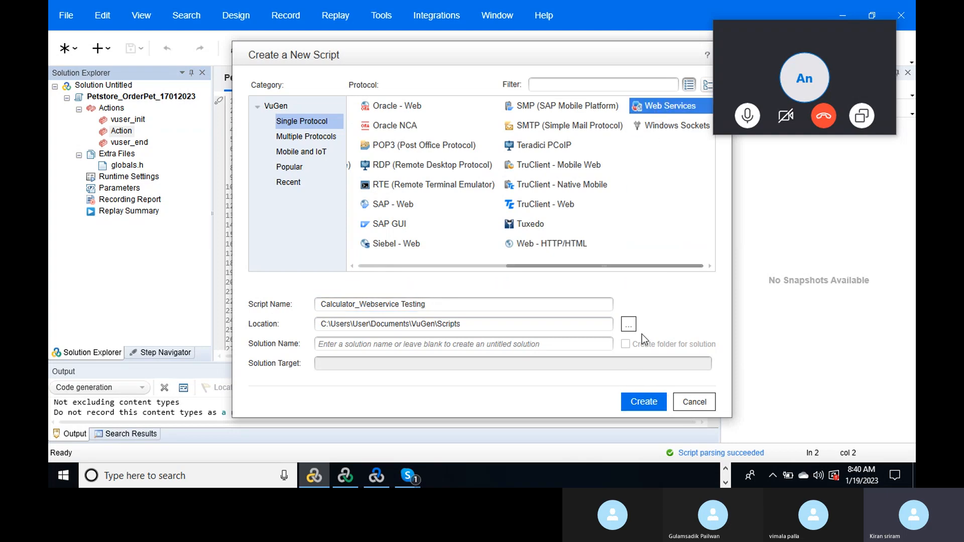
left_click(644, 402)
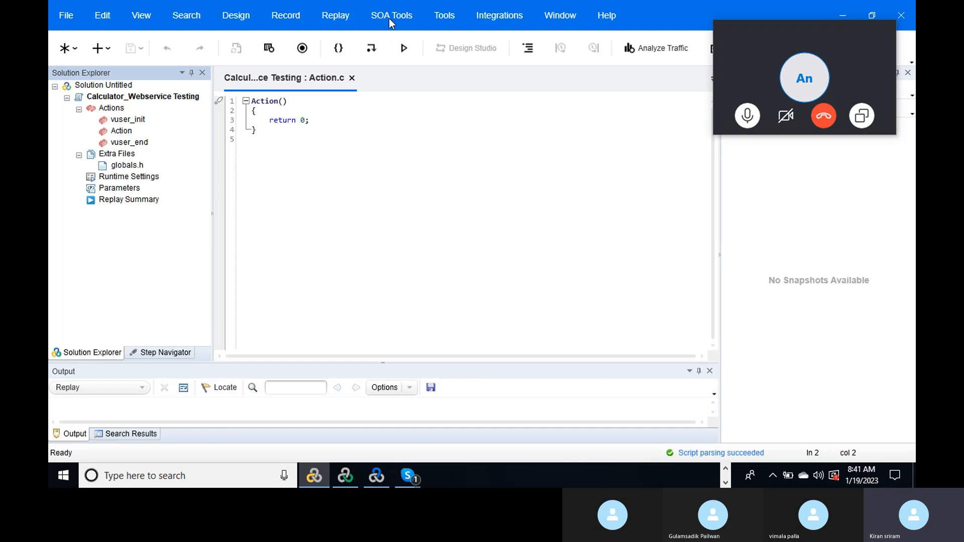
left_click(389, 18)
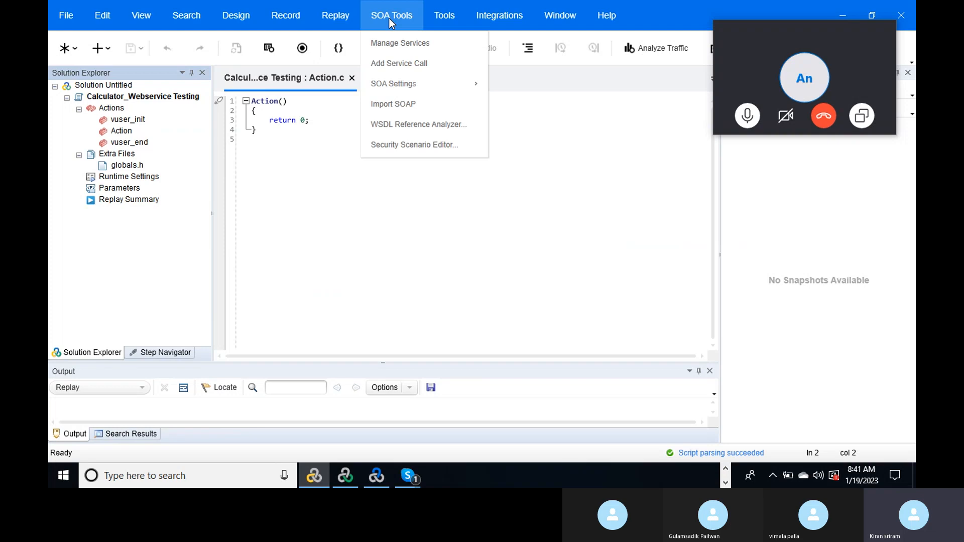
left_click(406, 46)
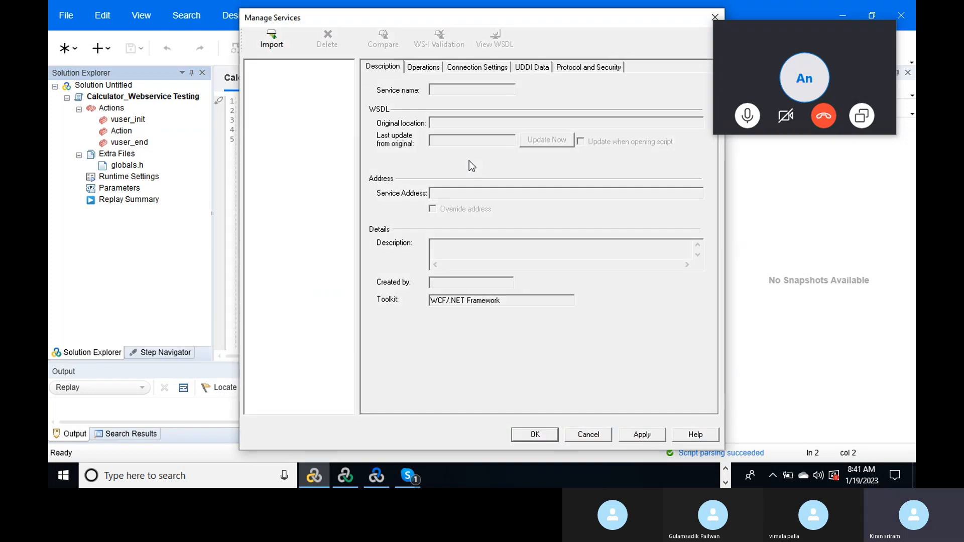
left_click(271, 40)
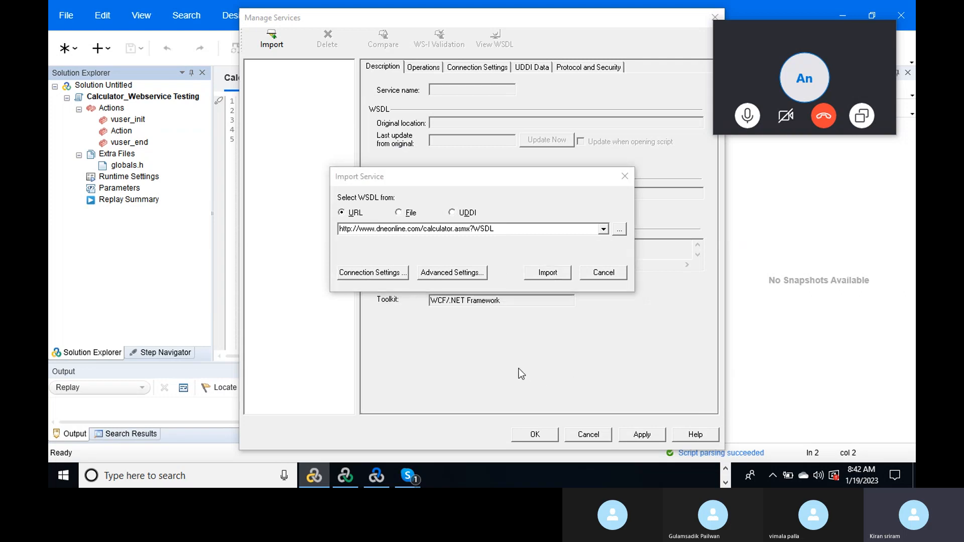
- In Notepad, add an 'End URL ;' line followed by the pasted calculator WSDL URL
key("alt+Tab")
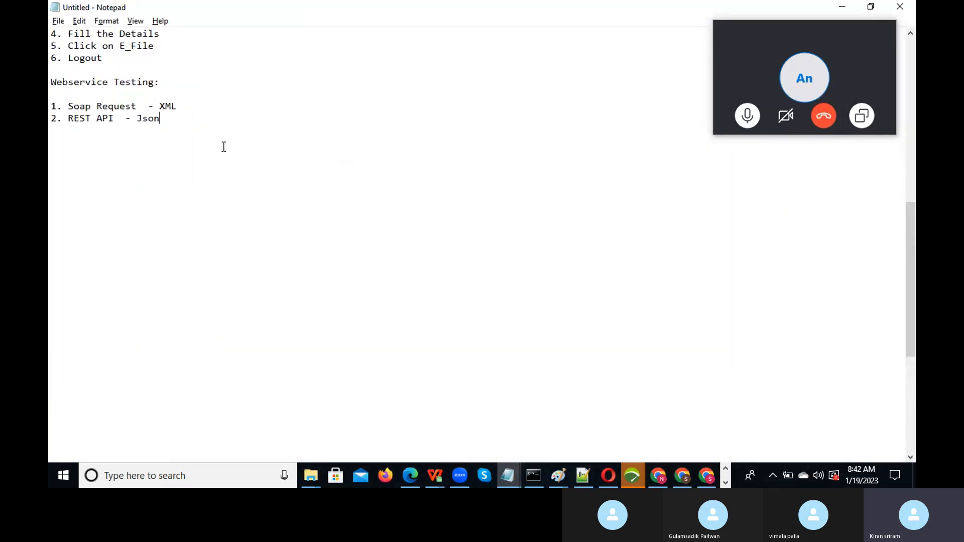
key("Return")
key("Return")
type("End URL ;")
type("http://www.dneonline.com/calculator.asmx?wsdl")
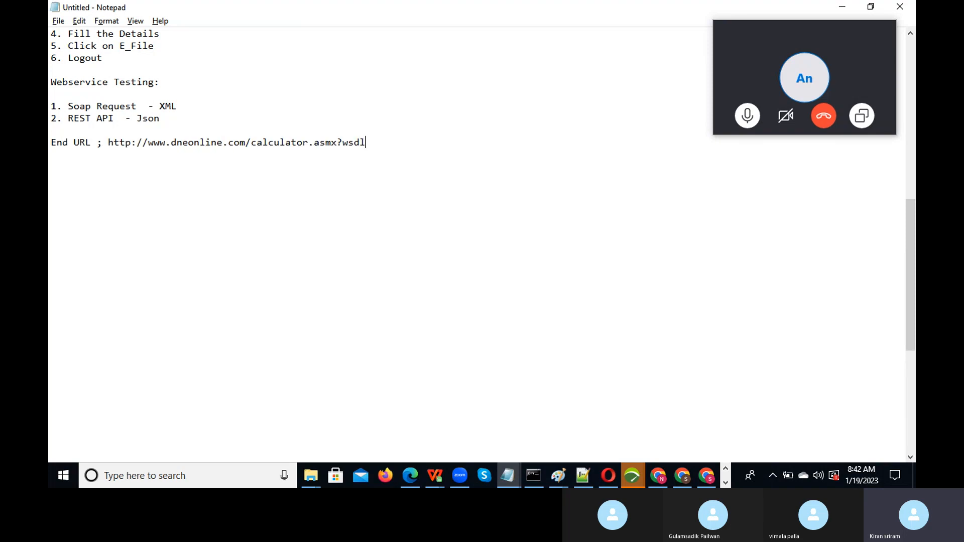
key("Return")
- Add 'Headers', 'Autharization' and 'Test Data' lines below the End URL
key("Return")
type("Header")
key("BackSpace")
type("s")
key("Return")
type("Autha")
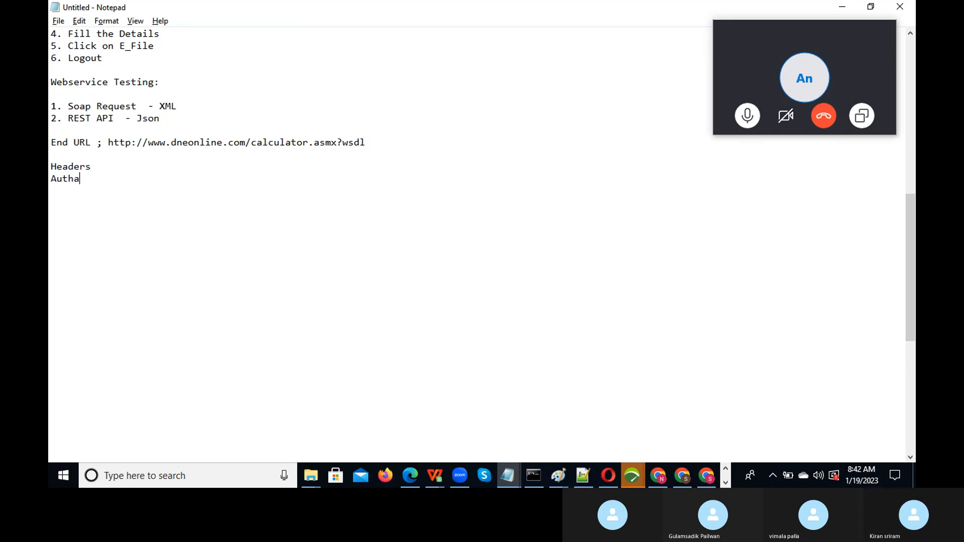
type("riz")
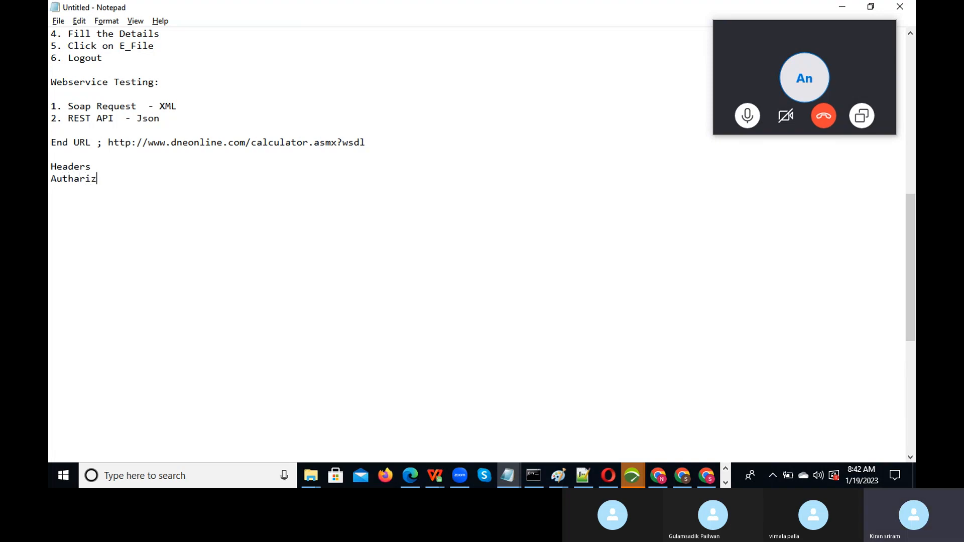
type("ation")
key("Return")
type("Test Data")
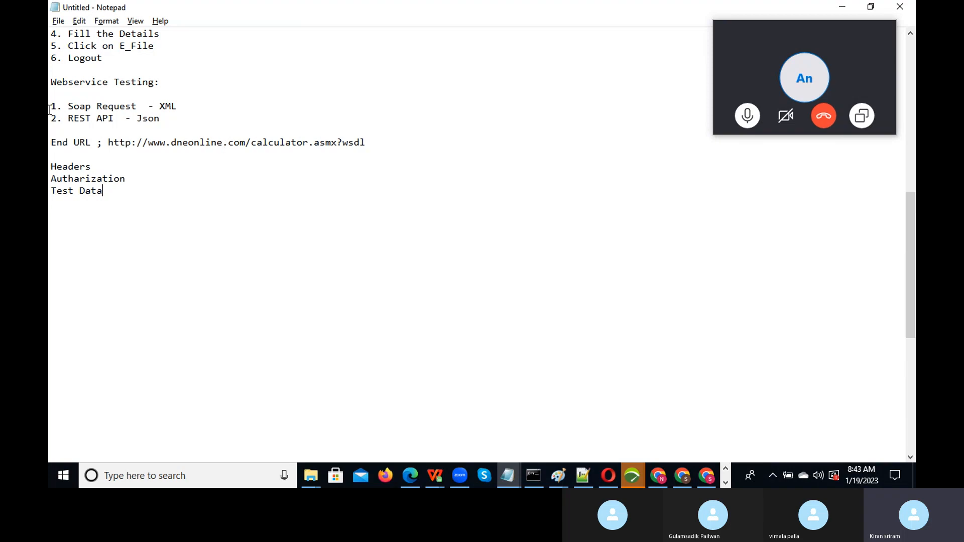
left_click_drag(51, 144, 127, 194)
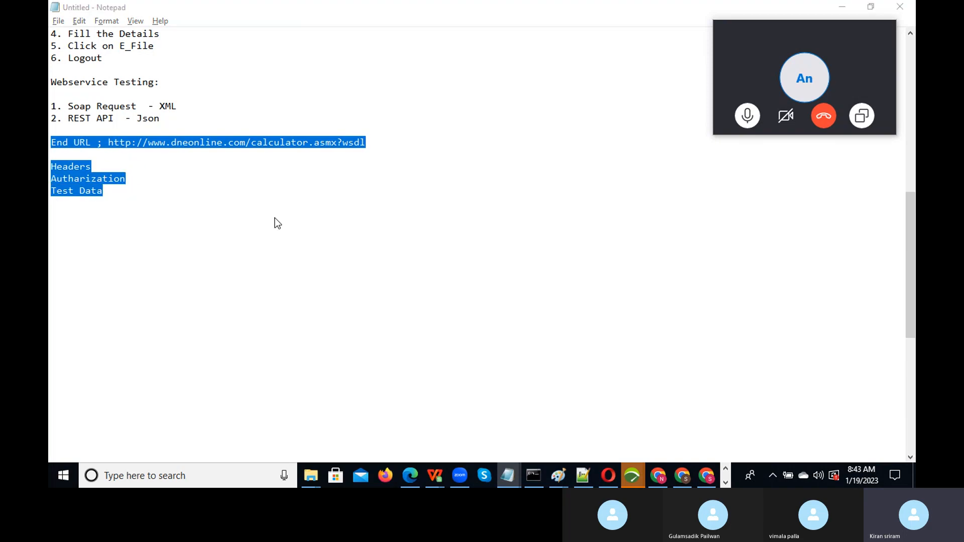
key("alt+Tab")
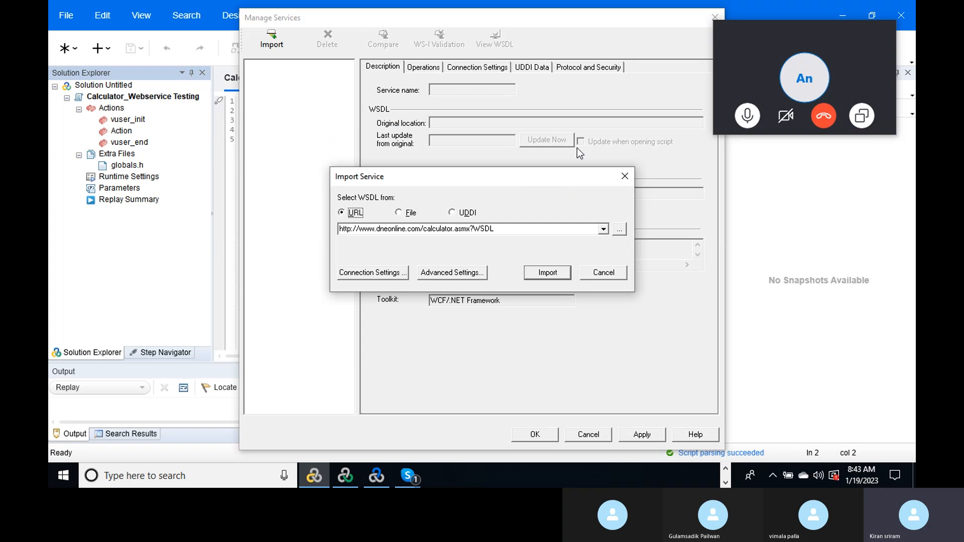
- Reopen Manage Services and import the Calculator service from the dneonline WSDL, passing validation
left_click(625, 176)
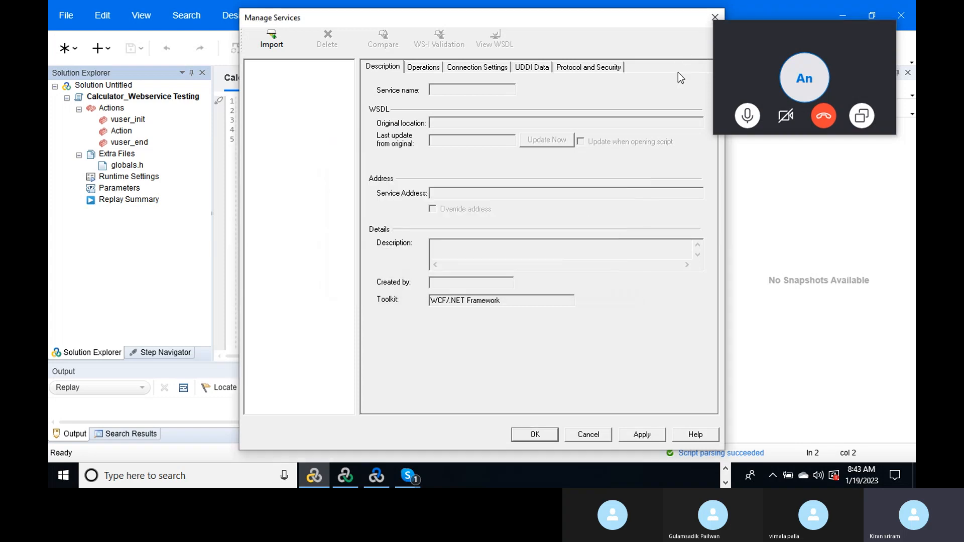
left_click(710, 17)
left_click(402, 19)
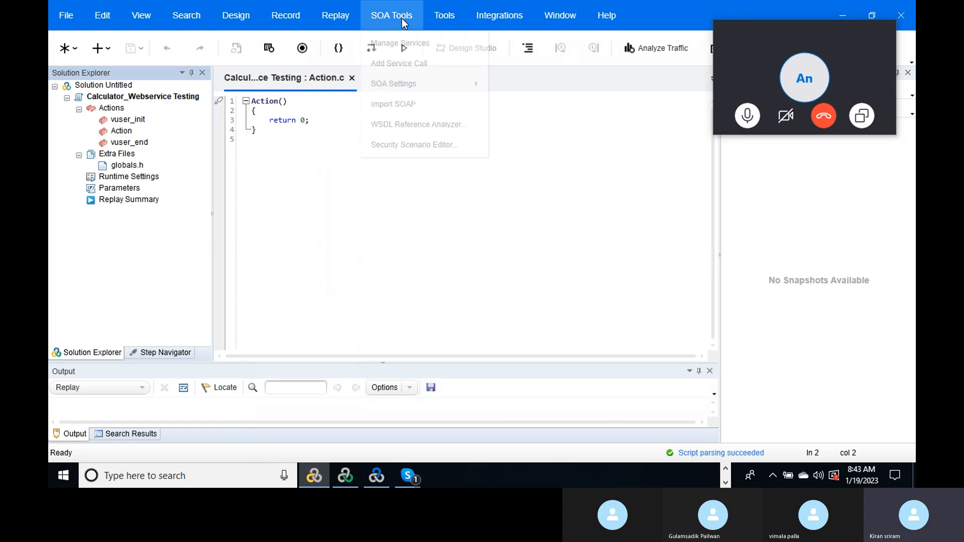
left_click(413, 42)
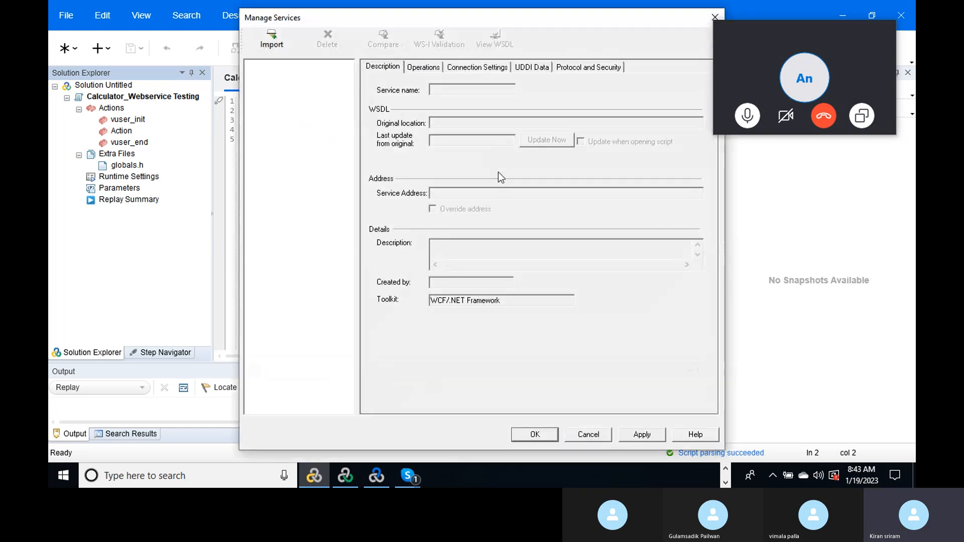
left_click(272, 44)
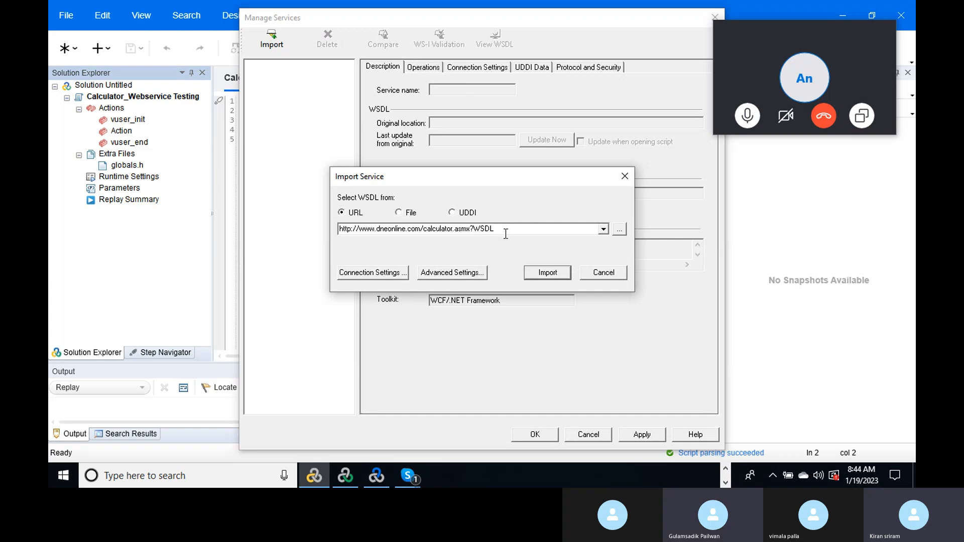
left_click(545, 273)
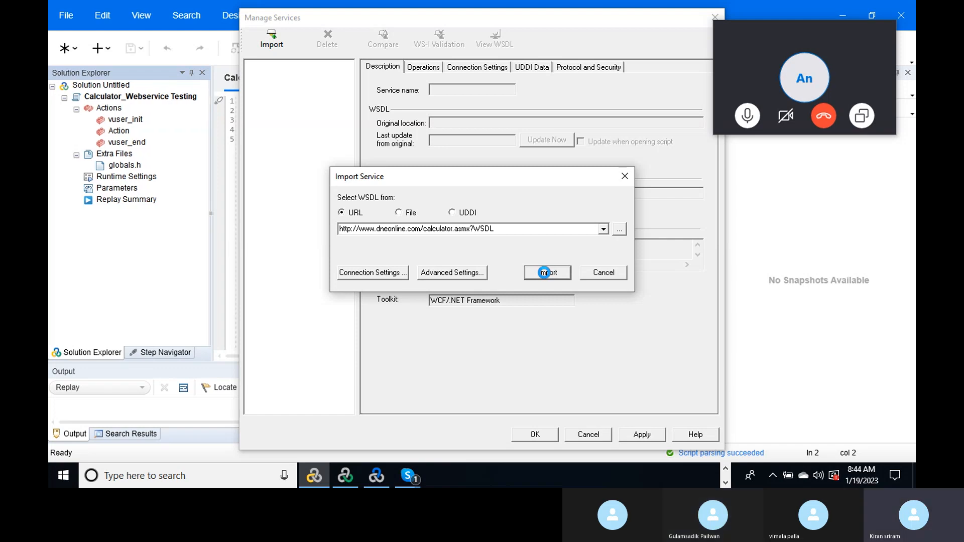
left_click(544, 272)
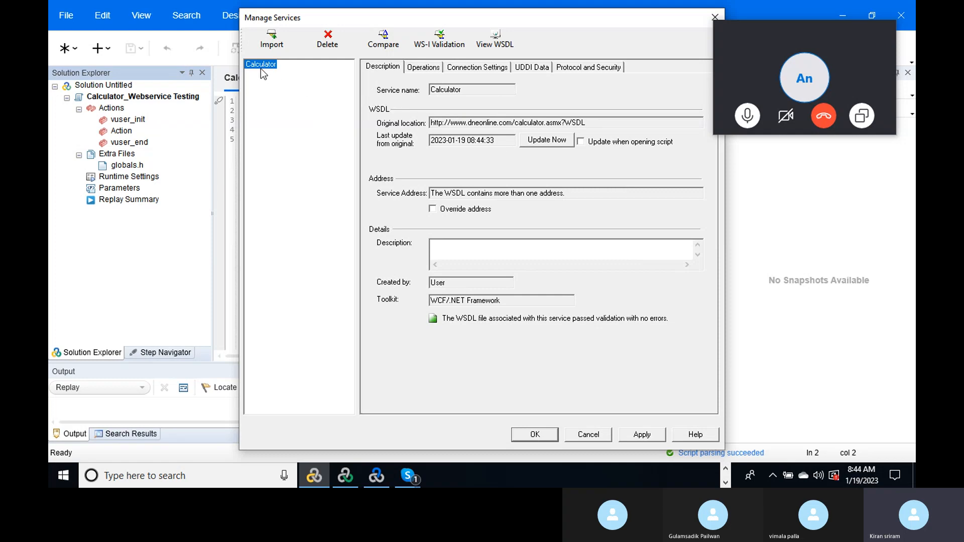
- Apply the Calculator service and verify its Add, Divide, Multiply and Subtract operations
left_click(642, 434)
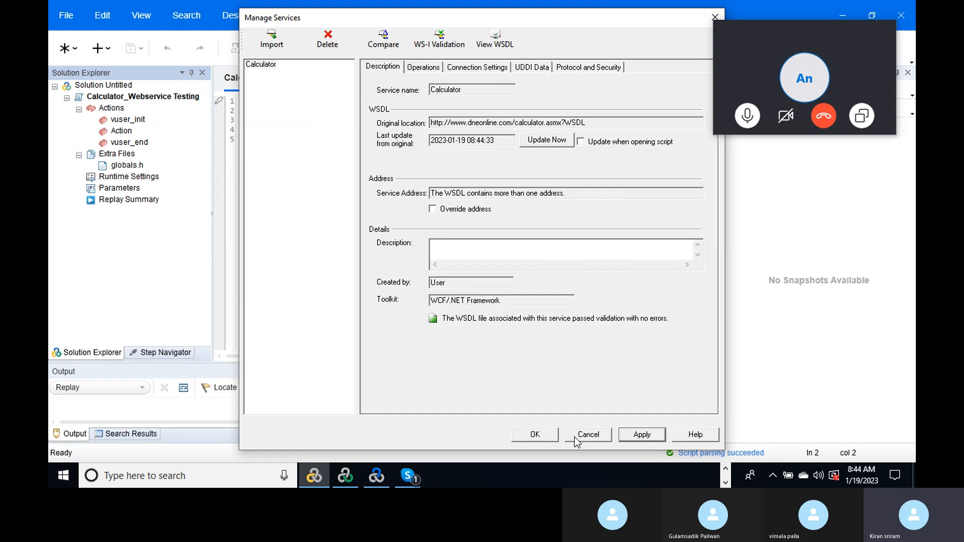
left_click(537, 434)
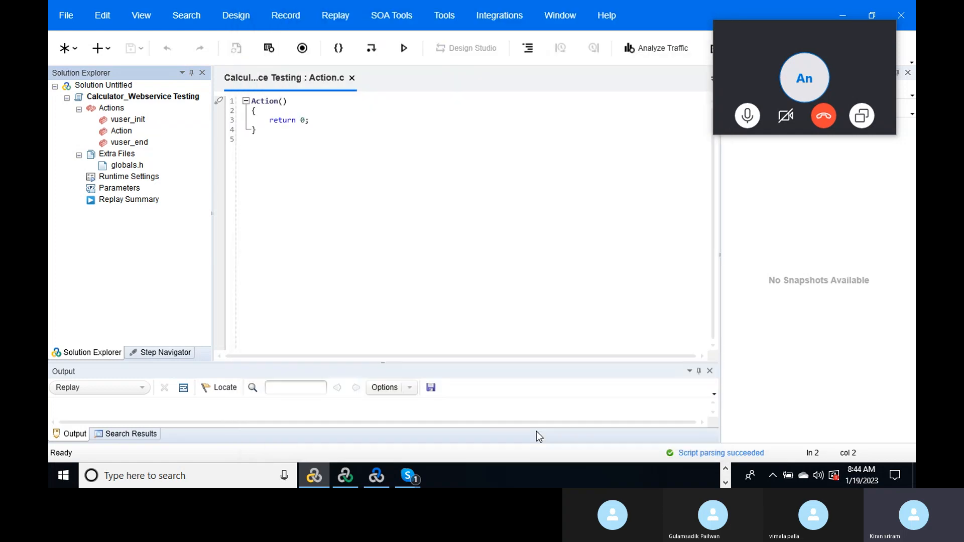
left_click(387, 15)
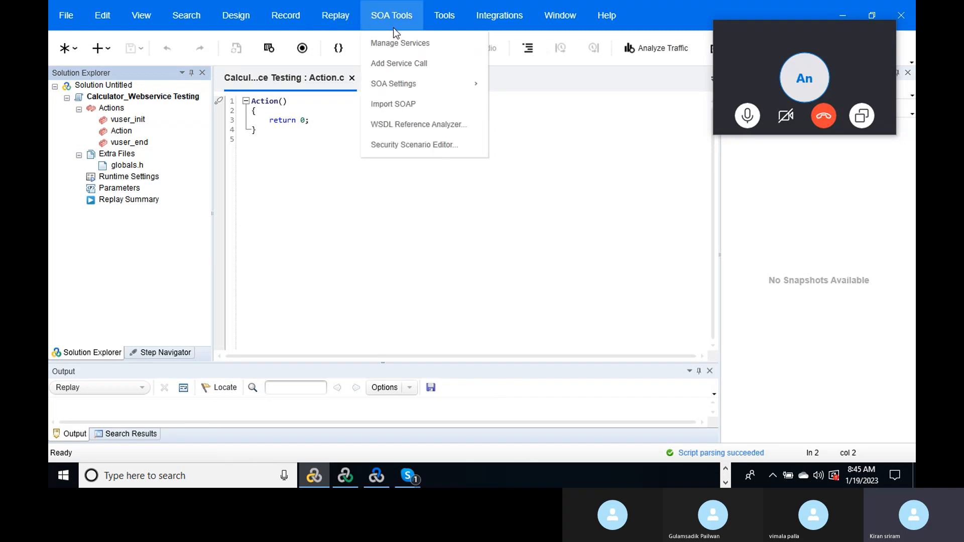
left_click(392, 44)
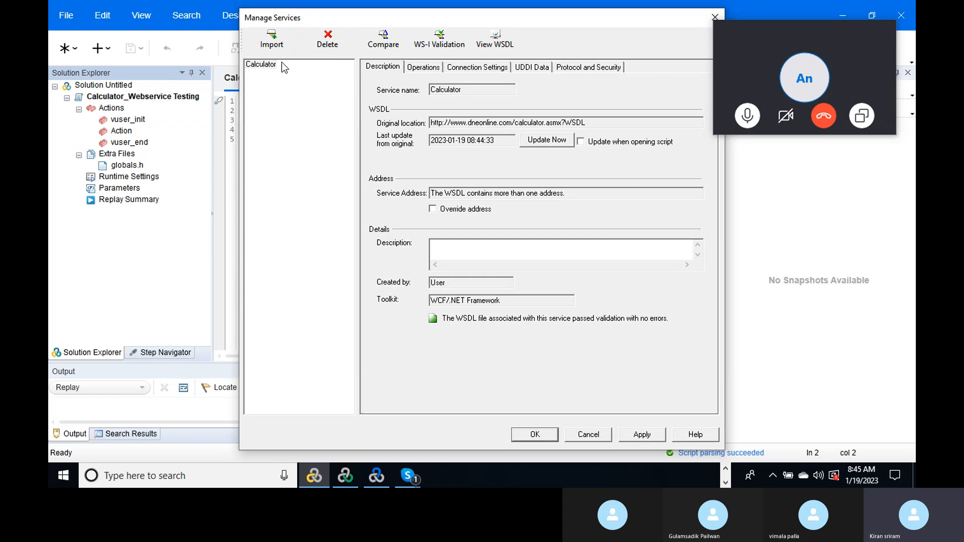
left_click(439, 72)
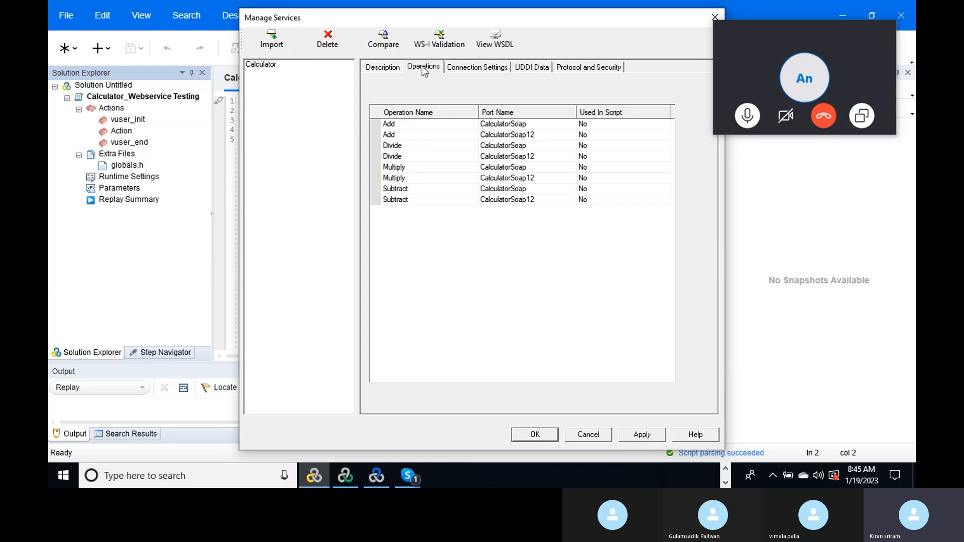
left_click(379, 71)
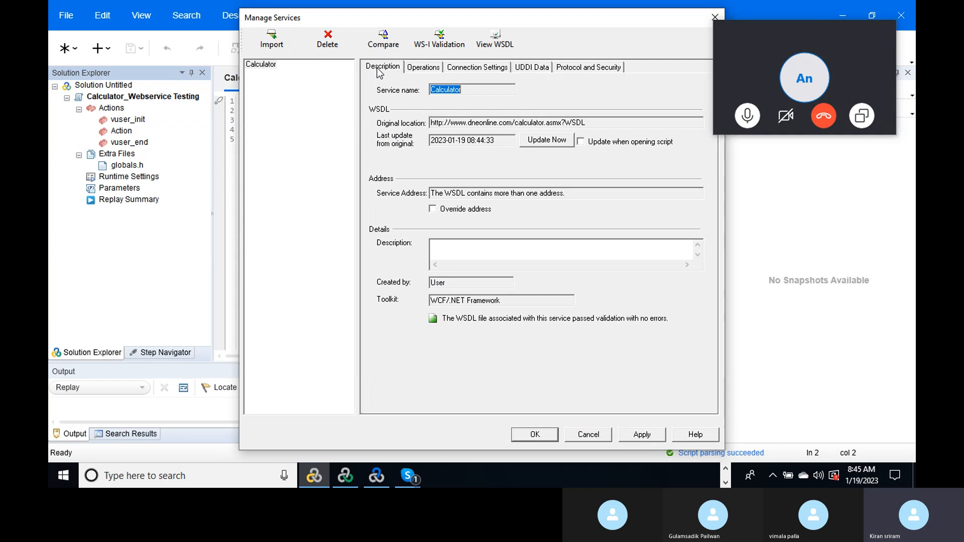
left_click(716, 17)
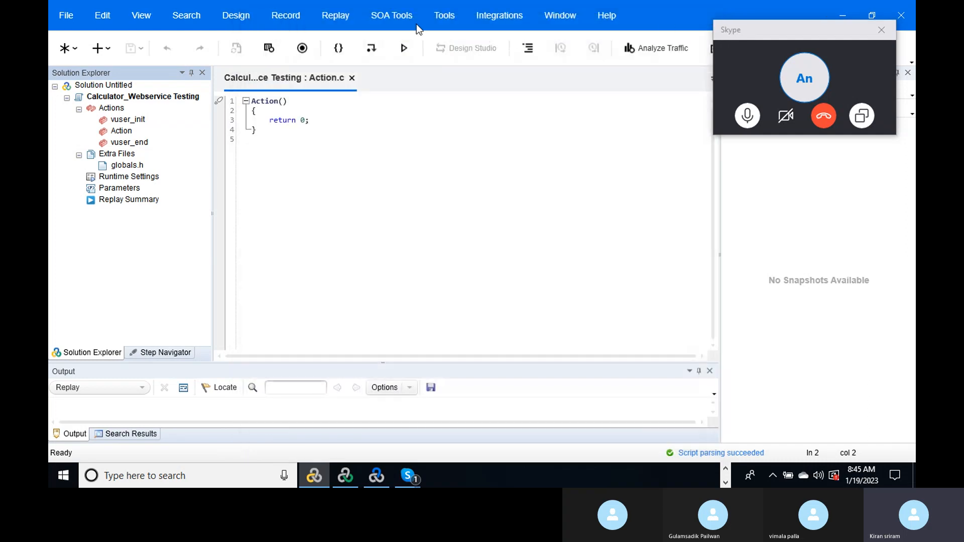
left_click(396, 21)
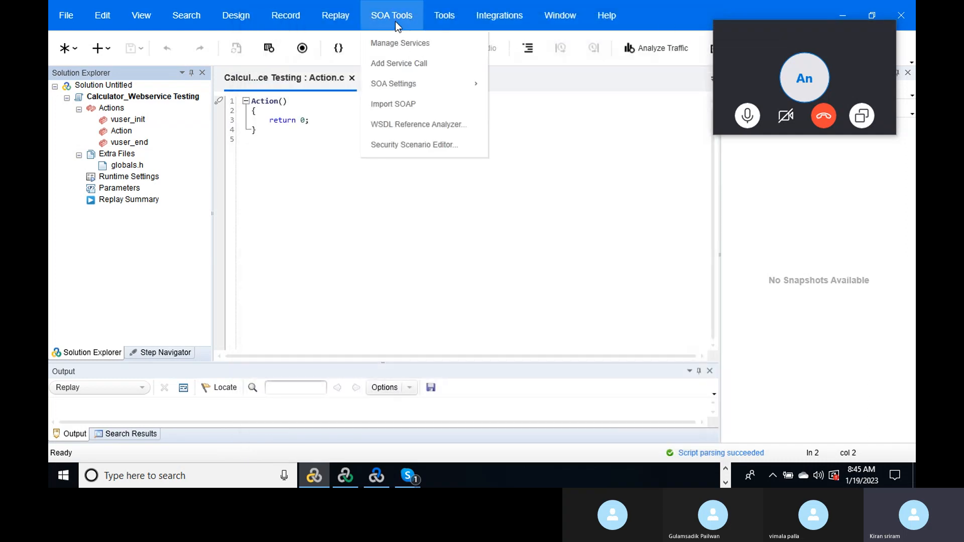
- Start a new Calculator service call using the Add operation, with inputs intA and intB
left_click(414, 63)
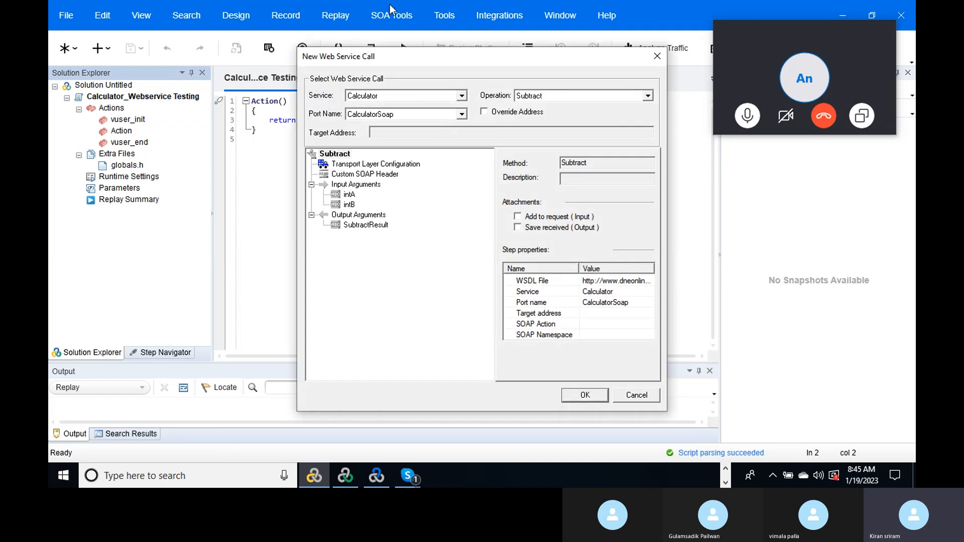
left_click(462, 97)
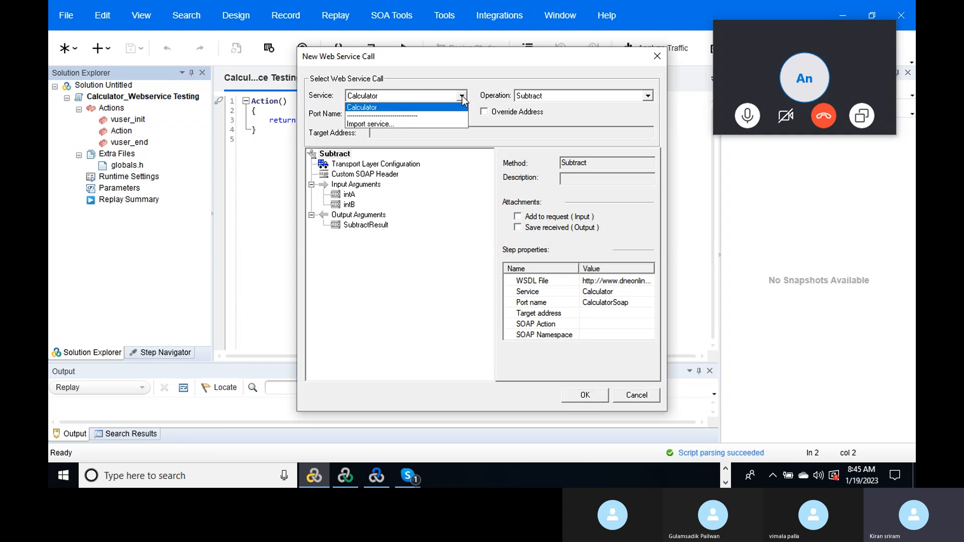
left_click(462, 99)
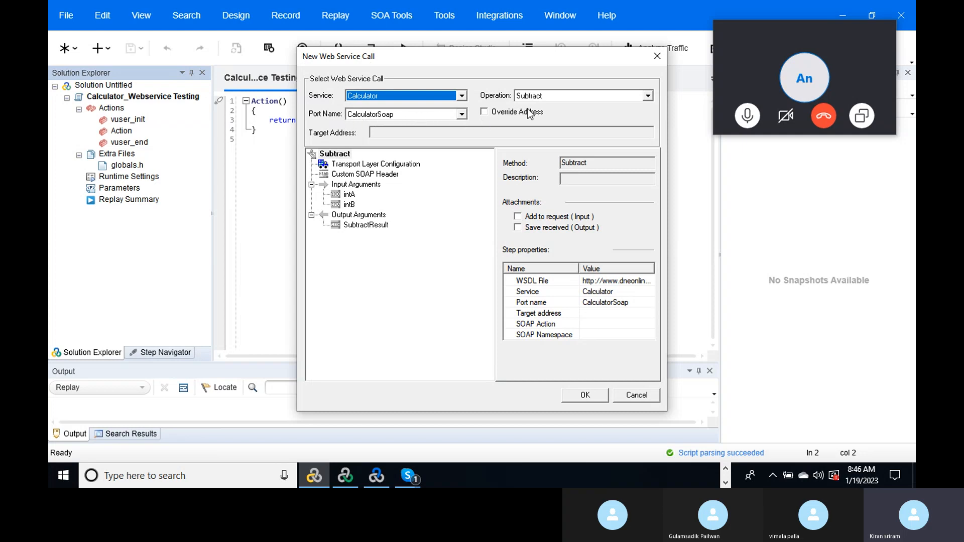
left_click(647, 95)
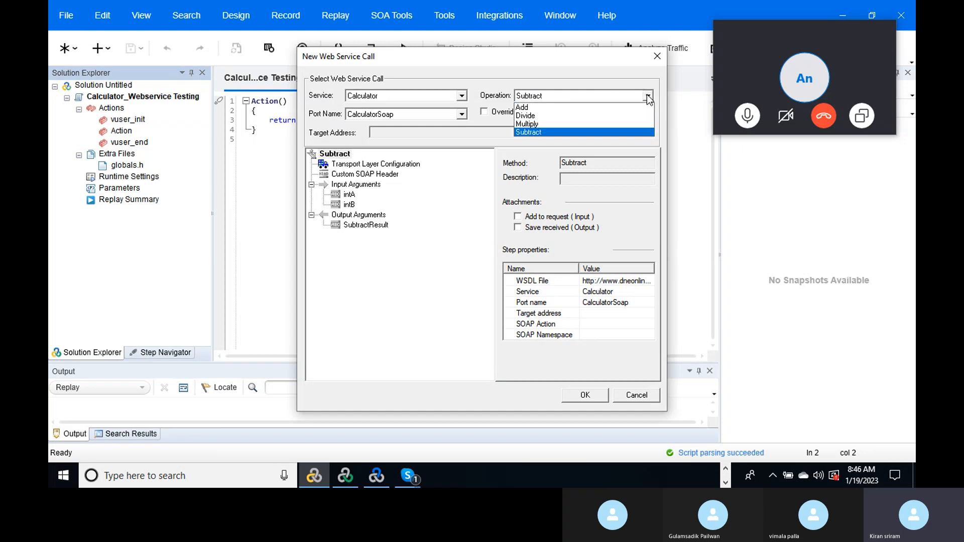
left_click(590, 108)
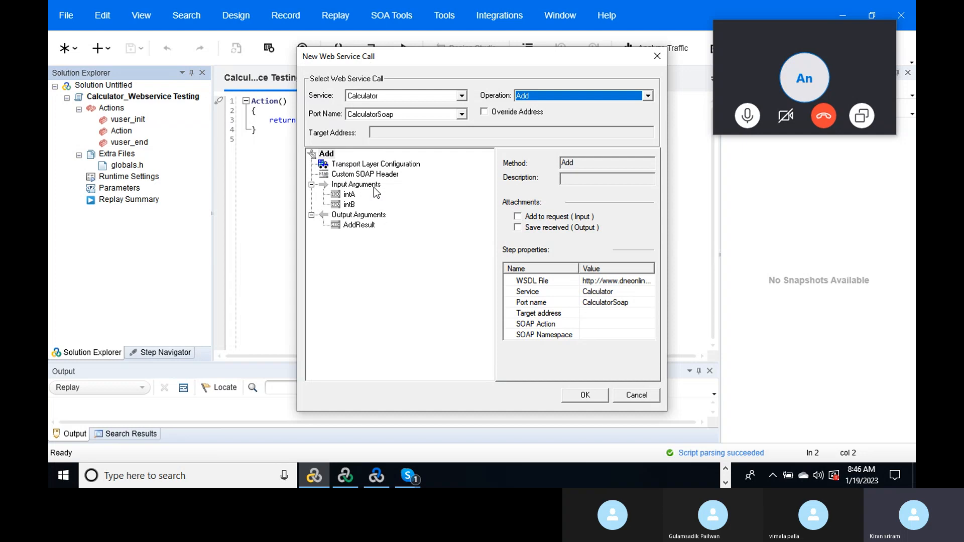
- Pass intA=10 and intB=20 to the Add call and save AddResult to Param_AddResult
left_click(348, 194)
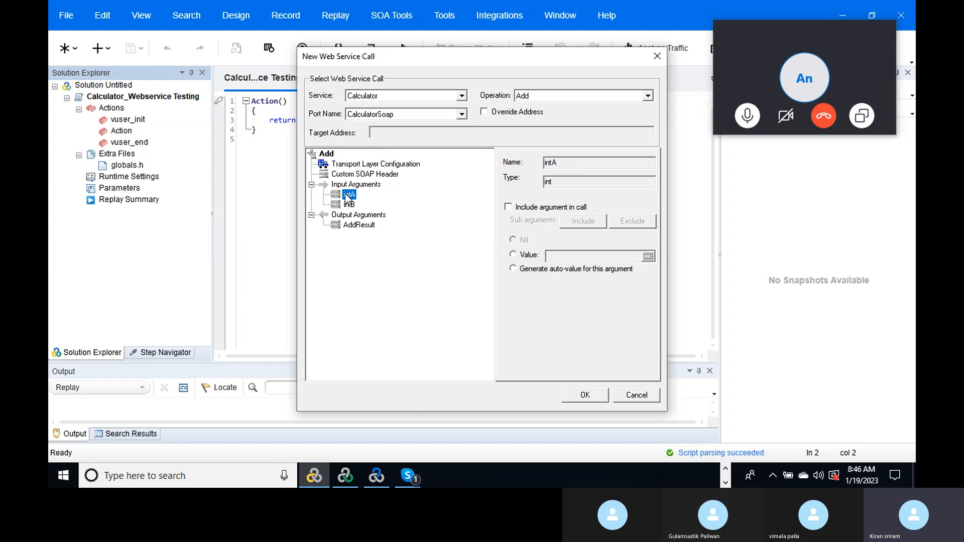
left_click(508, 207)
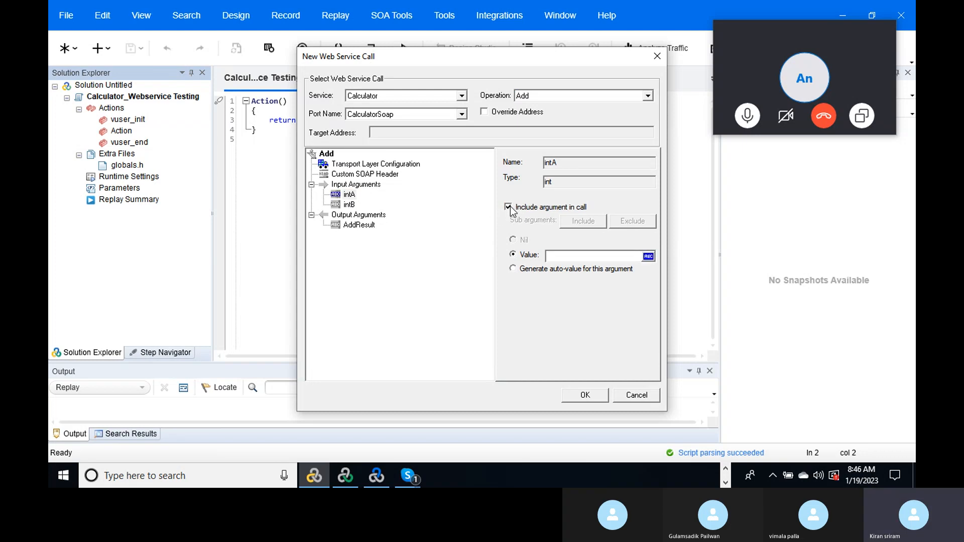
left_click(562, 256)
type("10")
left_click(357, 226)
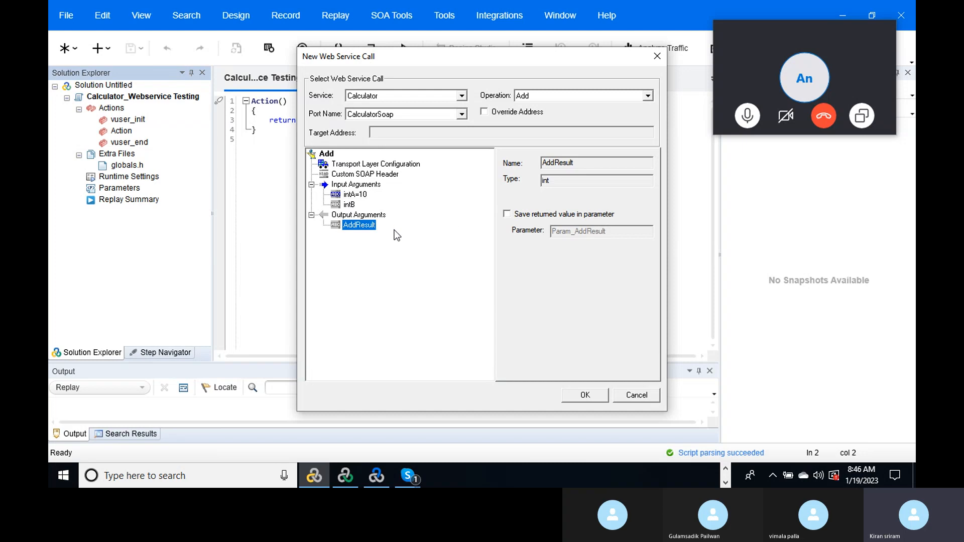
left_click(507, 214)
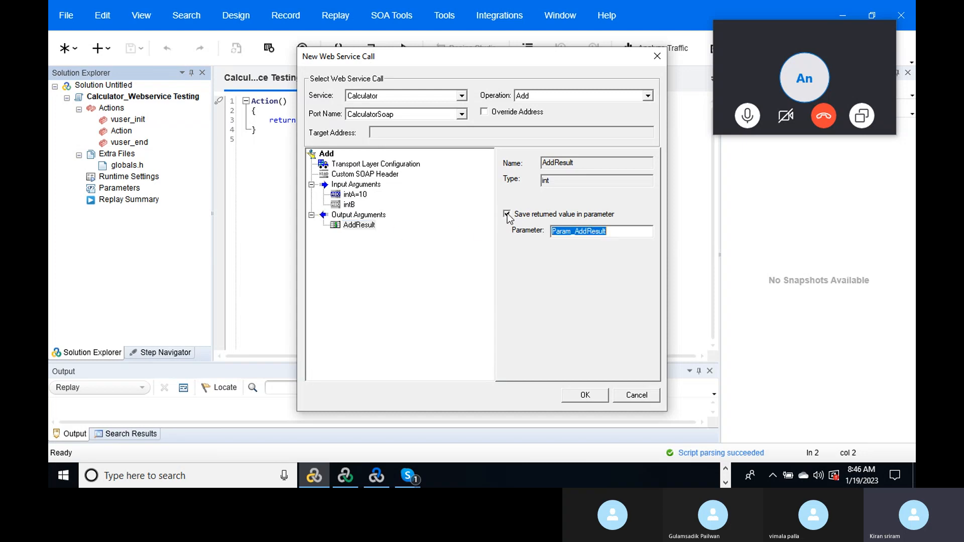
left_click(622, 230)
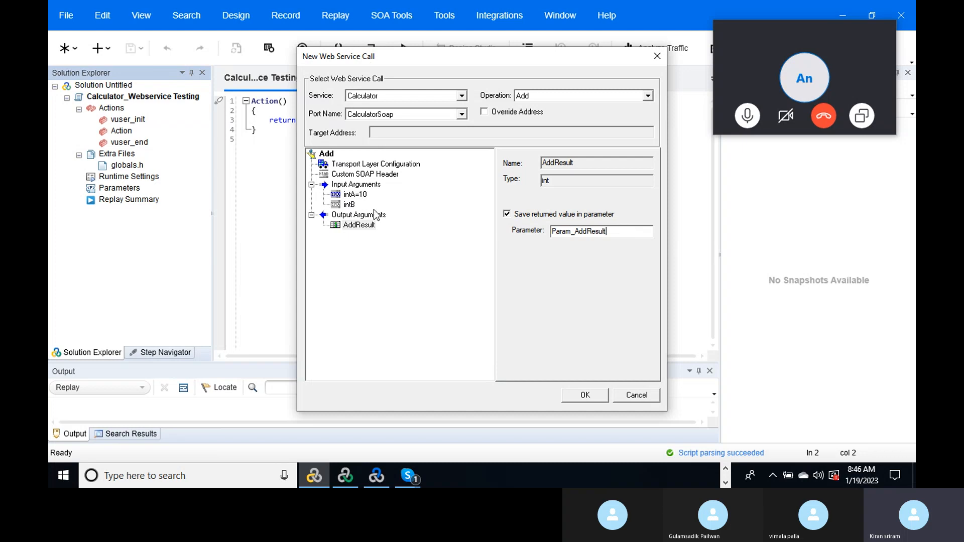
left_click(347, 207)
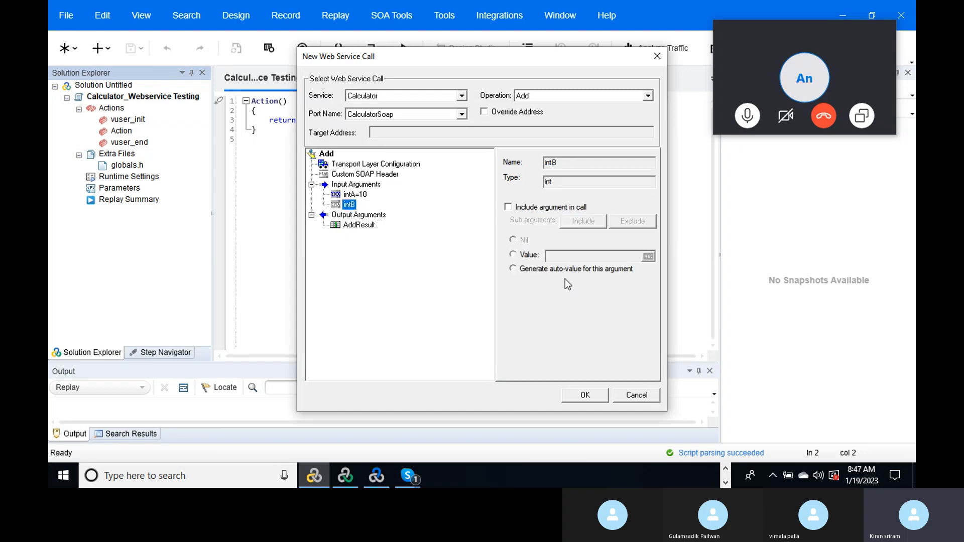
left_click(508, 207)
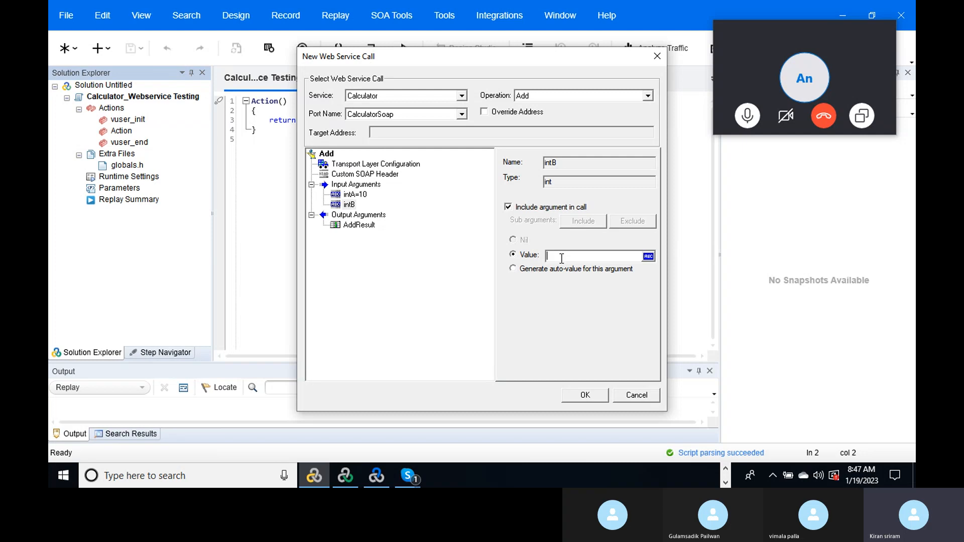
type("20")
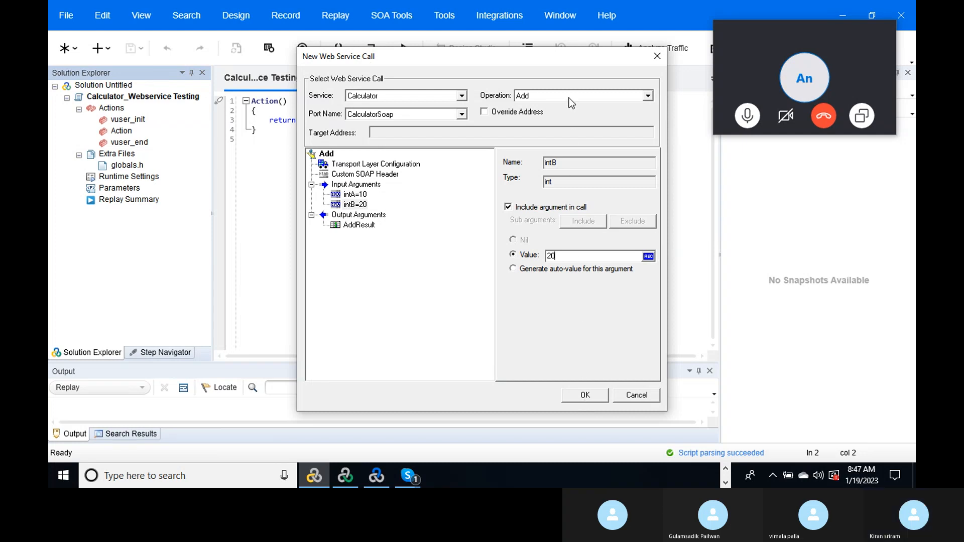
- Insert the Add_101 call and cut its web_service_call block from above Action()
left_click(583, 395)
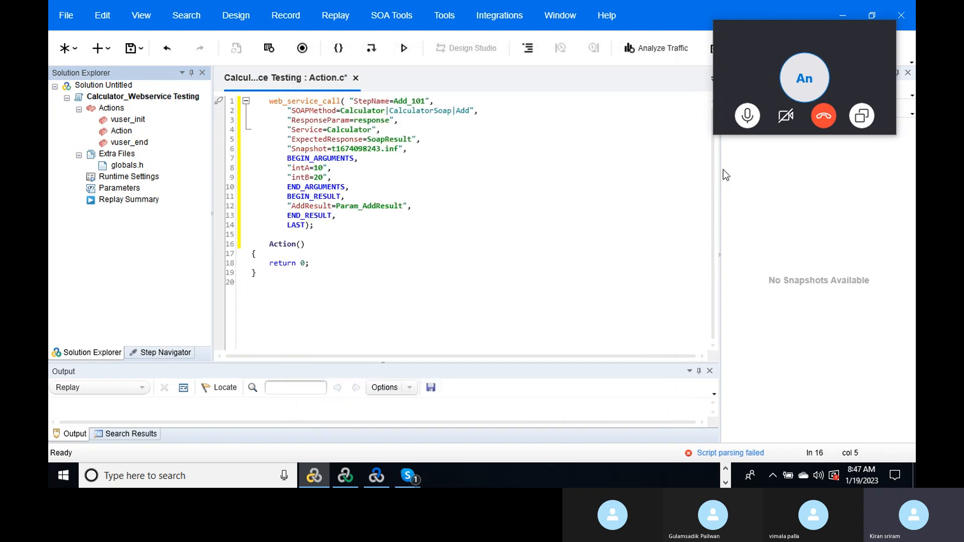
left_click(494, 170)
key("Up")
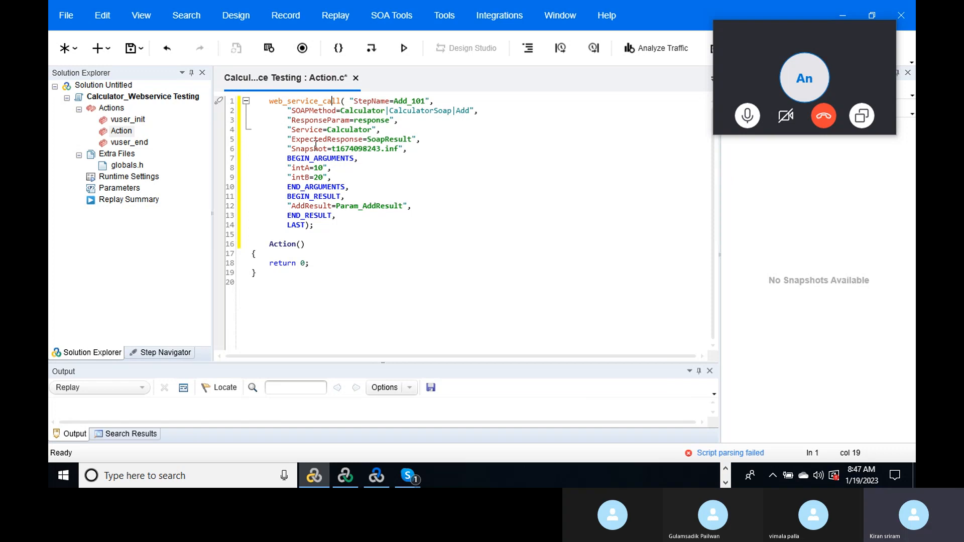
left_click_drag(266, 102, 338, 229)
key("ctrl+c")
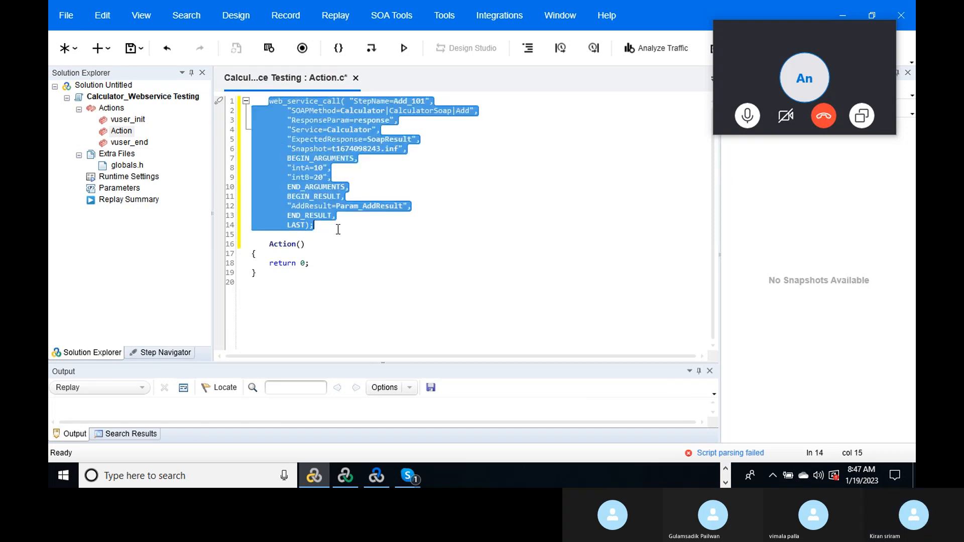
key("Delete")
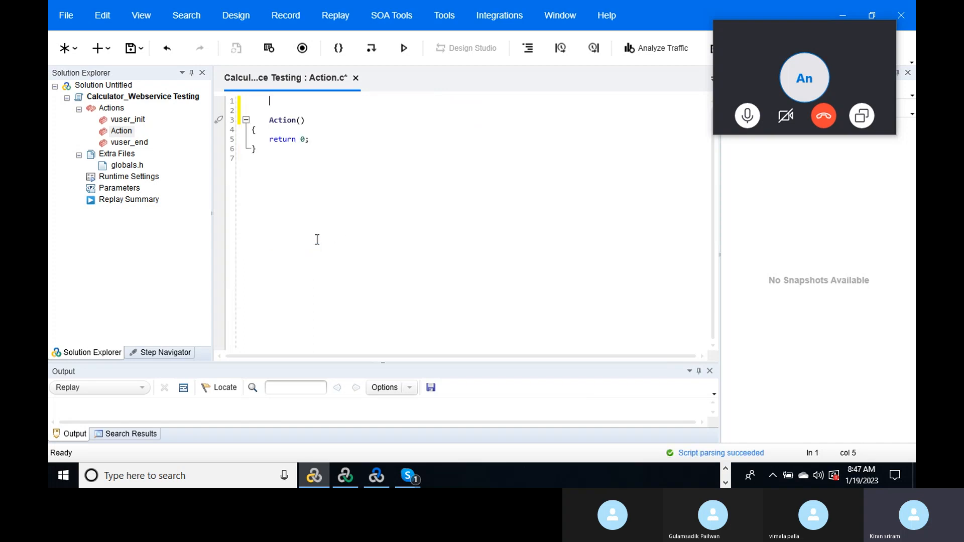
- Paste the block inside Action()'s braces, remove the extra blank lines, and save Action.c
left_click(317, 119)
key("Return")
key("Return")
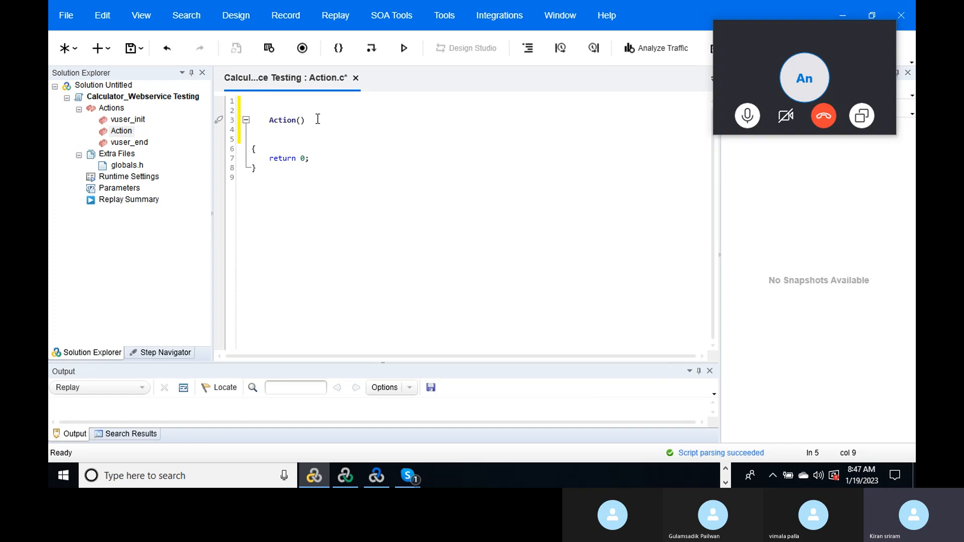
left_click(258, 149)
key("Return")
key("Return")
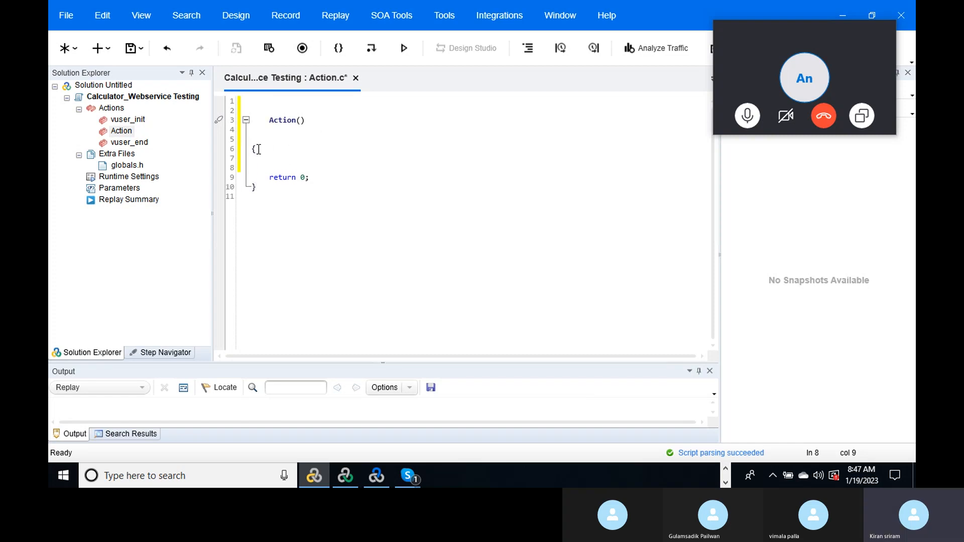
key("ctrl+v")
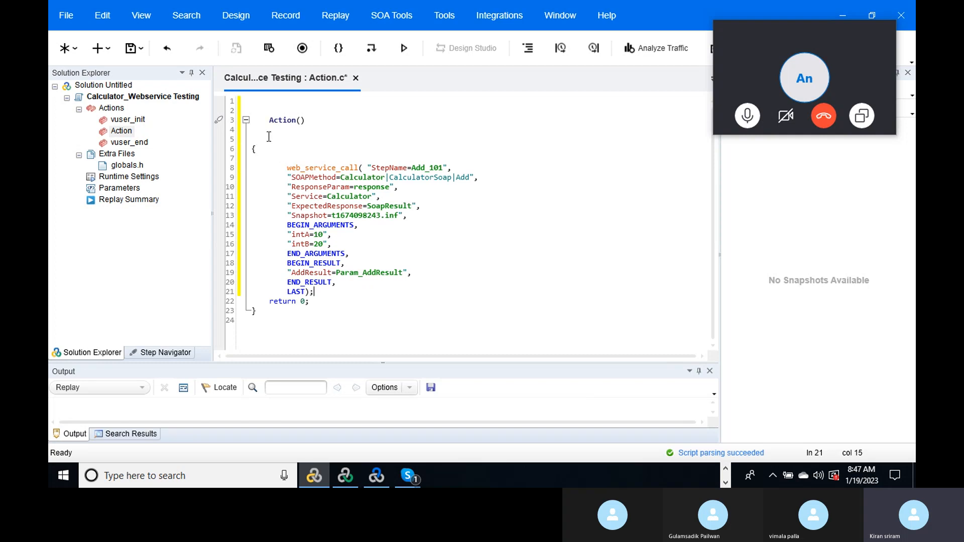
left_click(258, 134)
key("BackSpace")
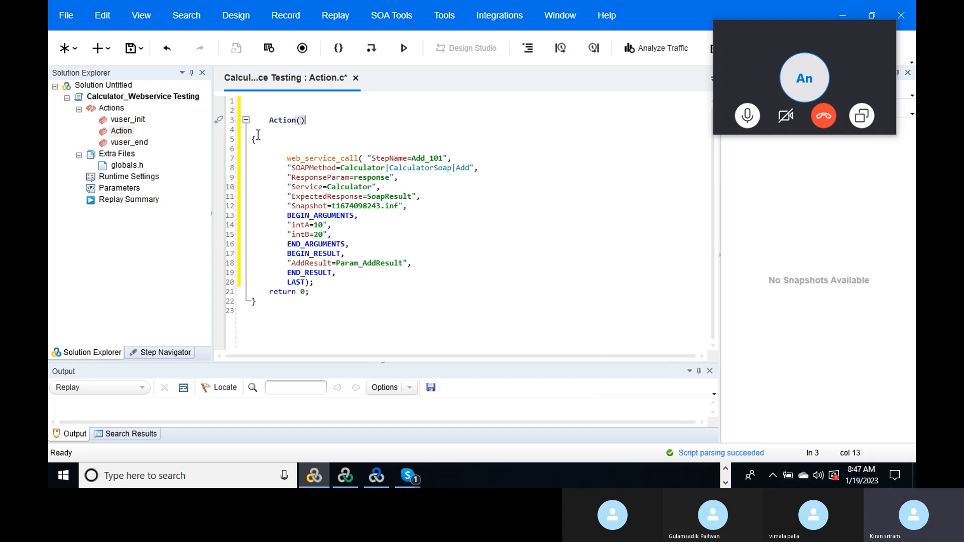
left_click(260, 156)
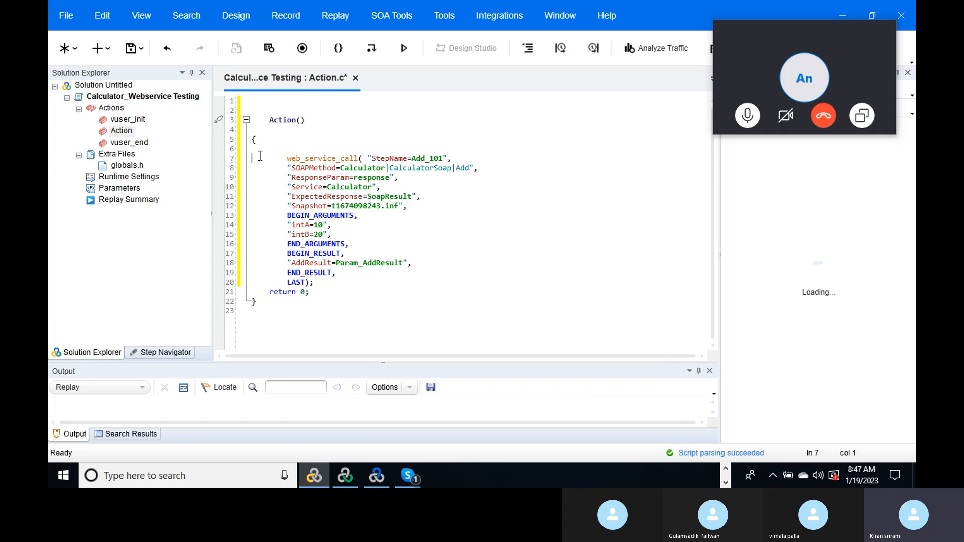
key("BackSpace")
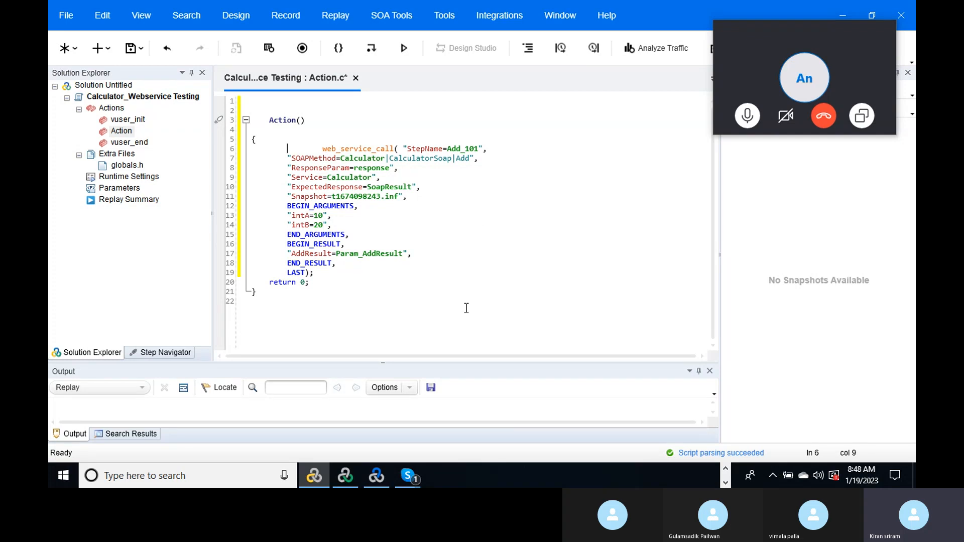
left_click(131, 50)
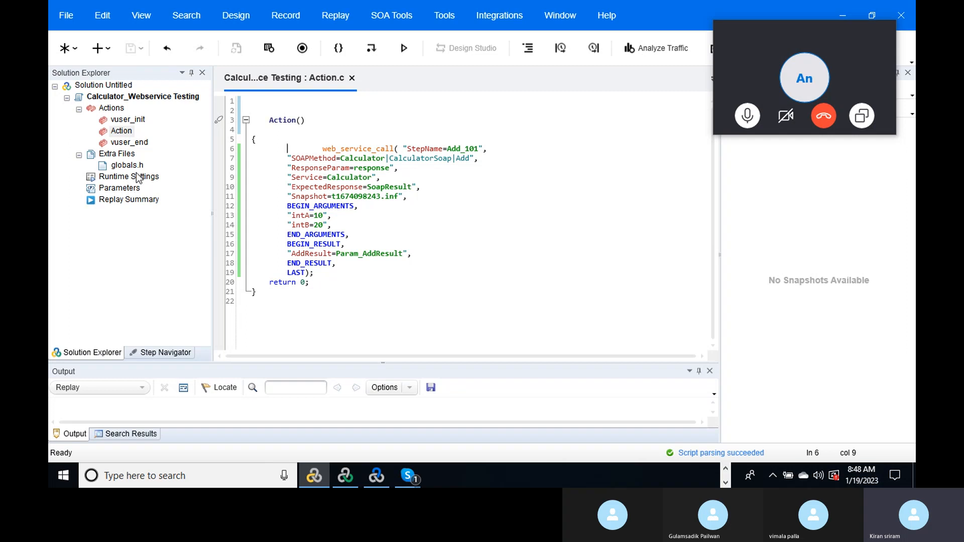
- Switch runtime logging to Extended log with Parameter substitution, save, and return to Action
double_click(129, 178)
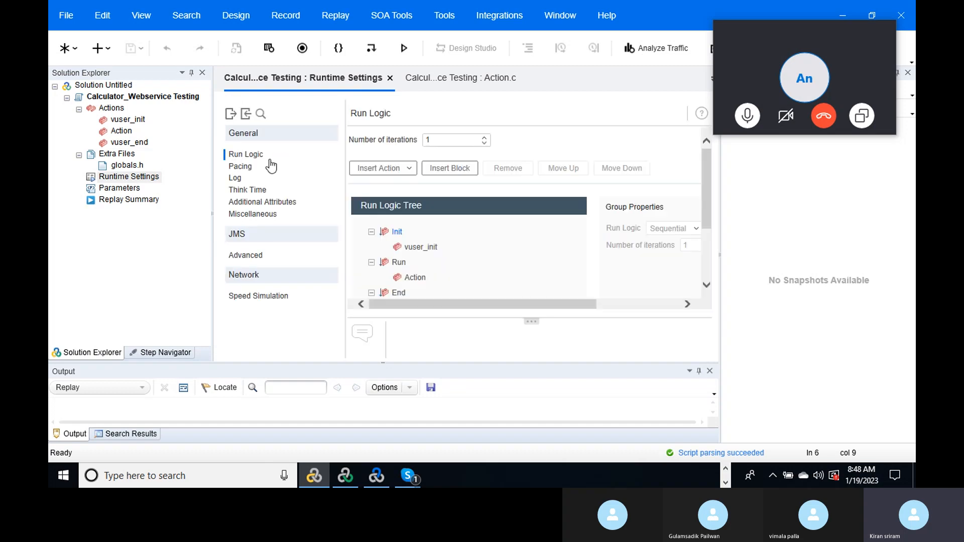
left_click(237, 182)
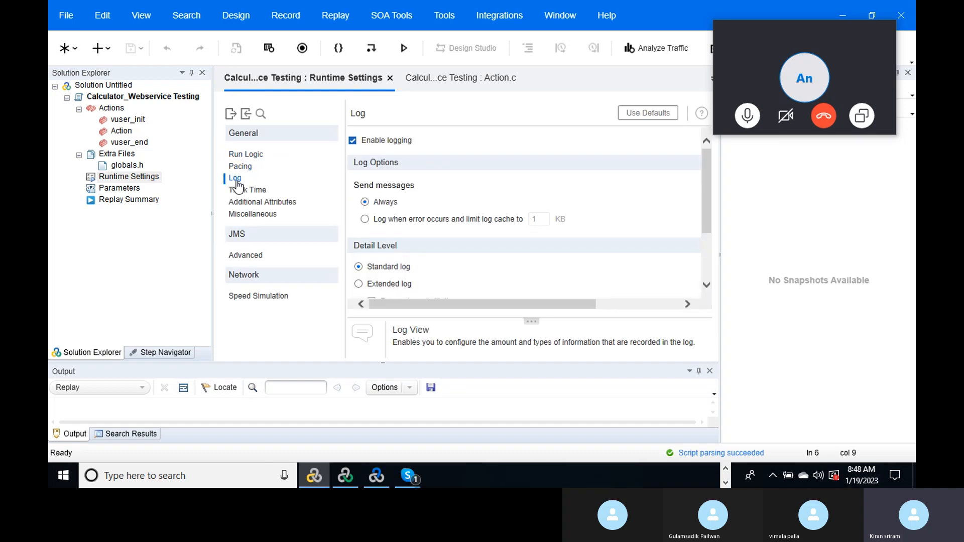
left_click_drag(705, 189, 701, 227)
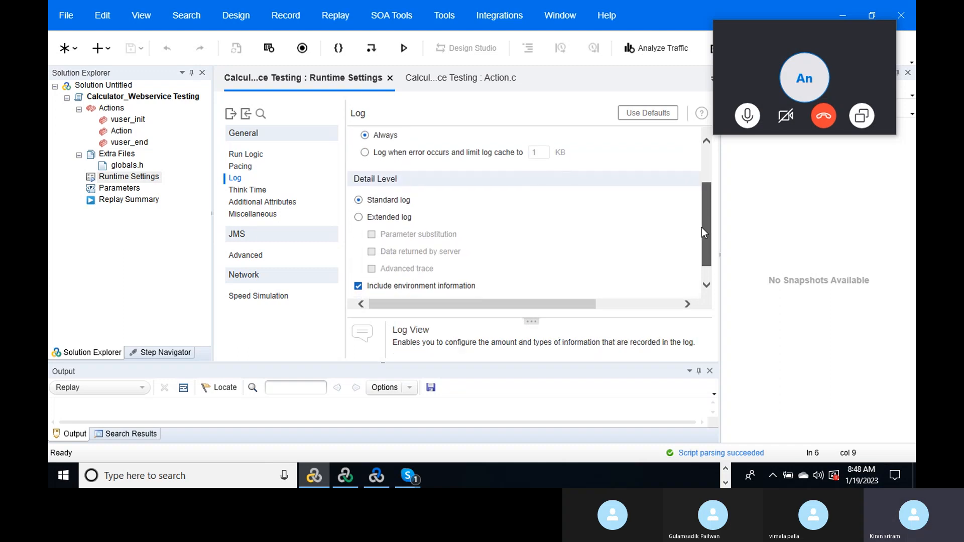
left_click(360, 210)
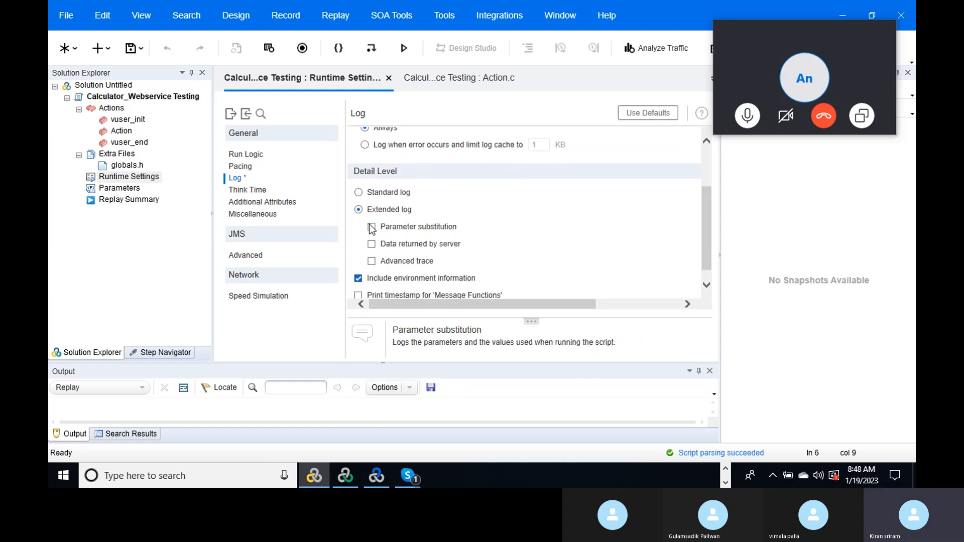
left_click(371, 227)
left_click(131, 50)
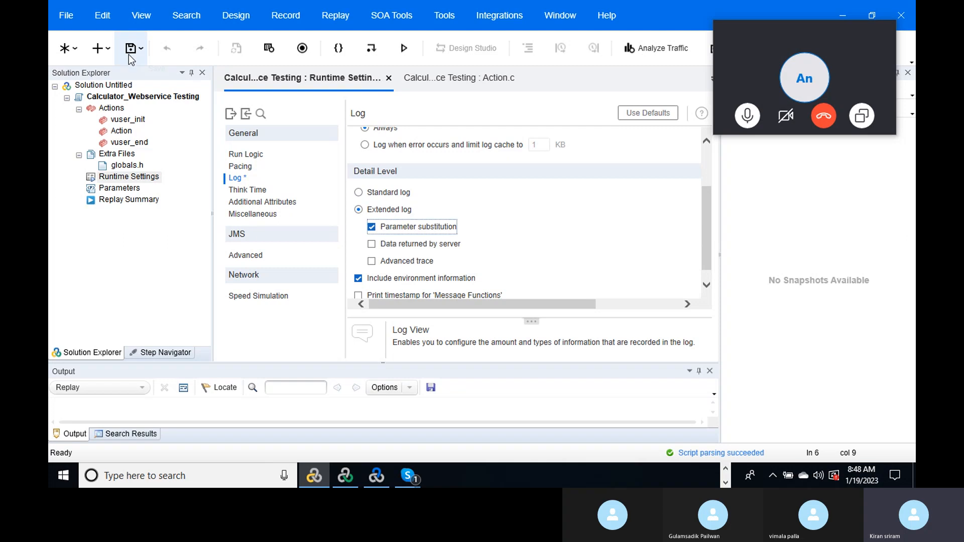
double_click(122, 132)
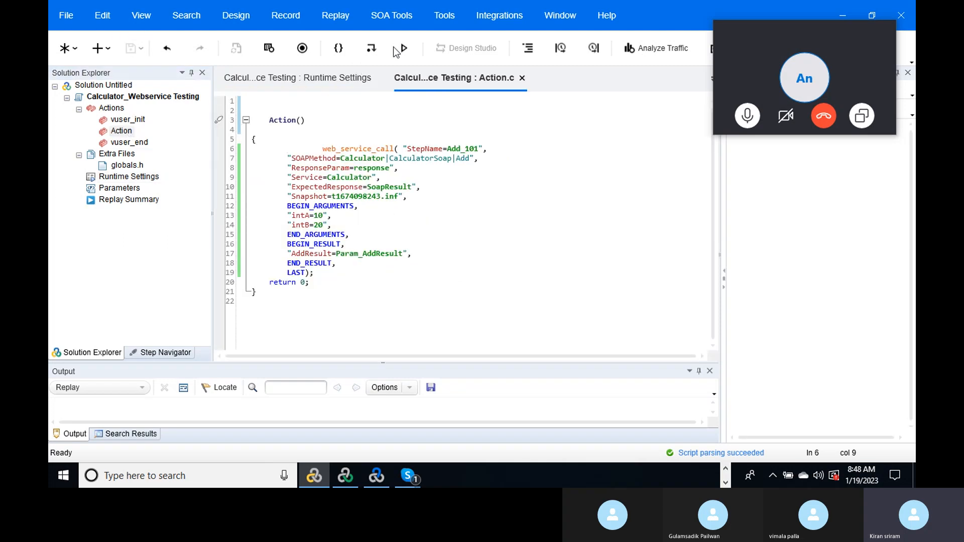
- Replay the Calculator_Webservice Testing script until the summary reports Script passed
left_click(403, 48)
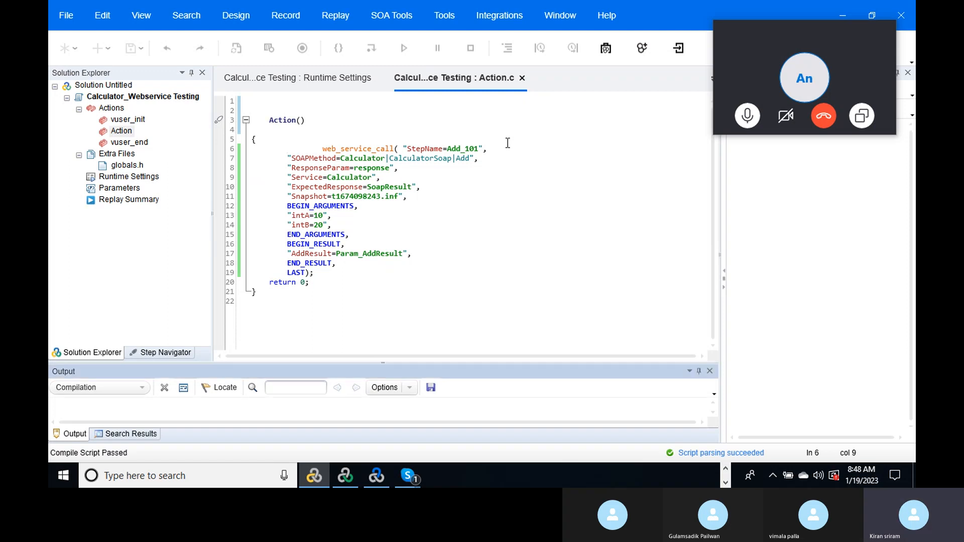
key("F5")
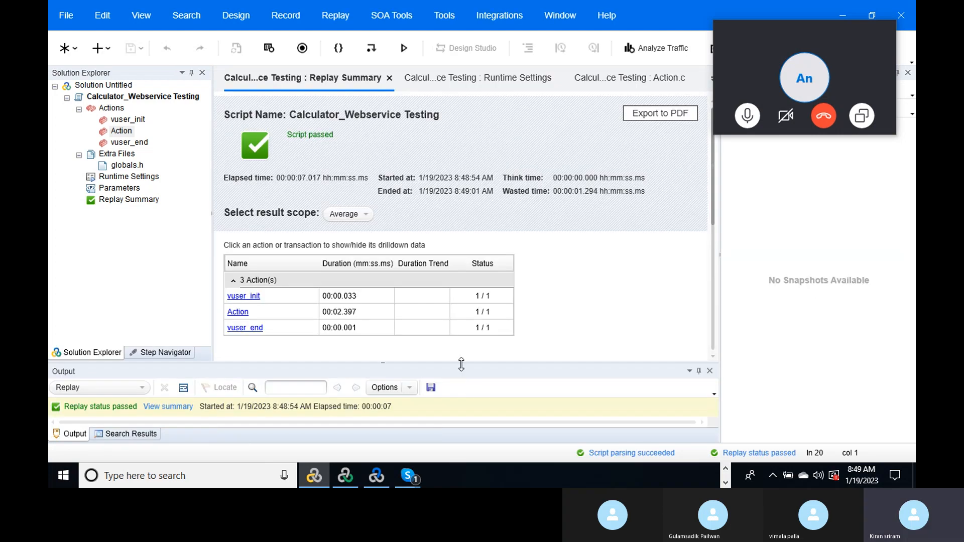
- Enlarge the replay log and highlight the AddResult response and Param_AddResult = 30 lines
left_click_drag(460, 365, 456, 268)
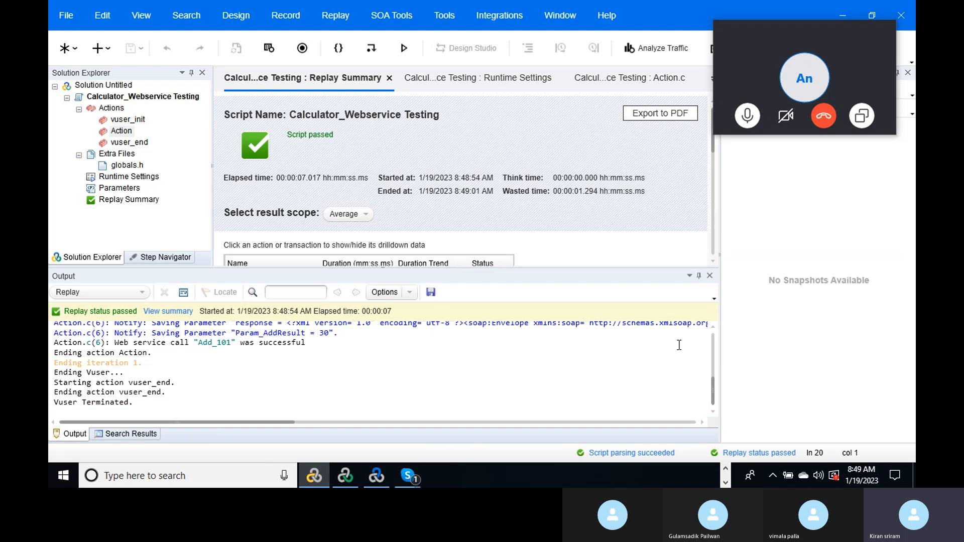
left_click_drag(712, 387, 709, 371)
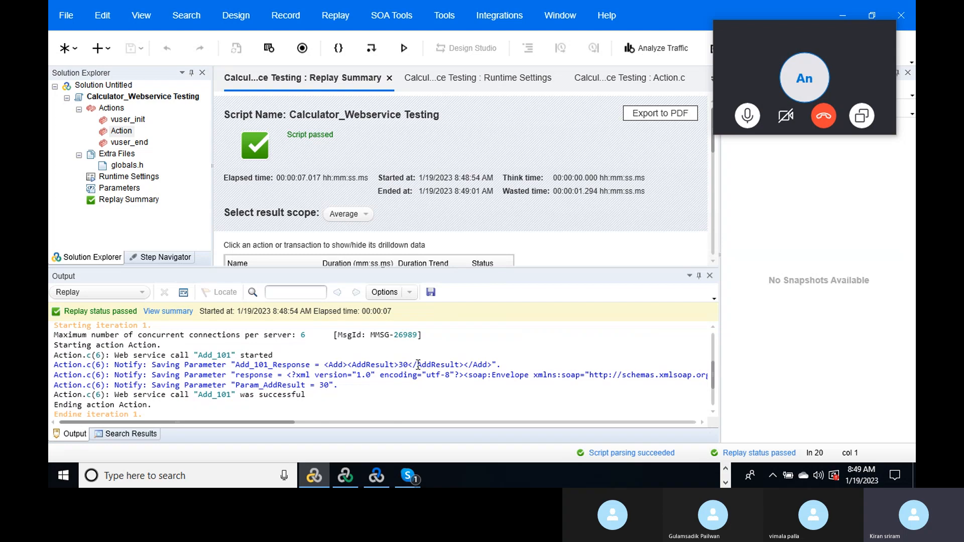
left_click_drag(417, 364, 461, 365)
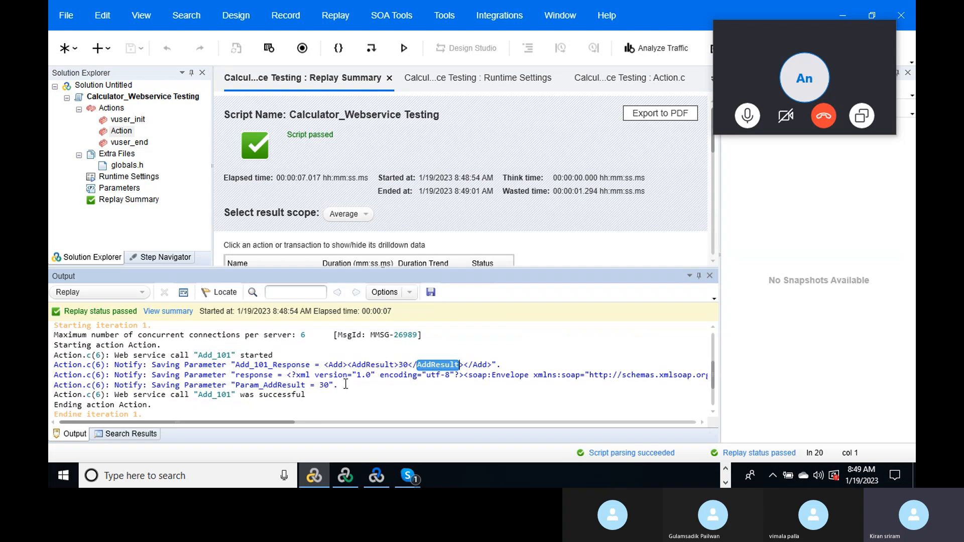
left_click_drag(336, 384, 259, 383)
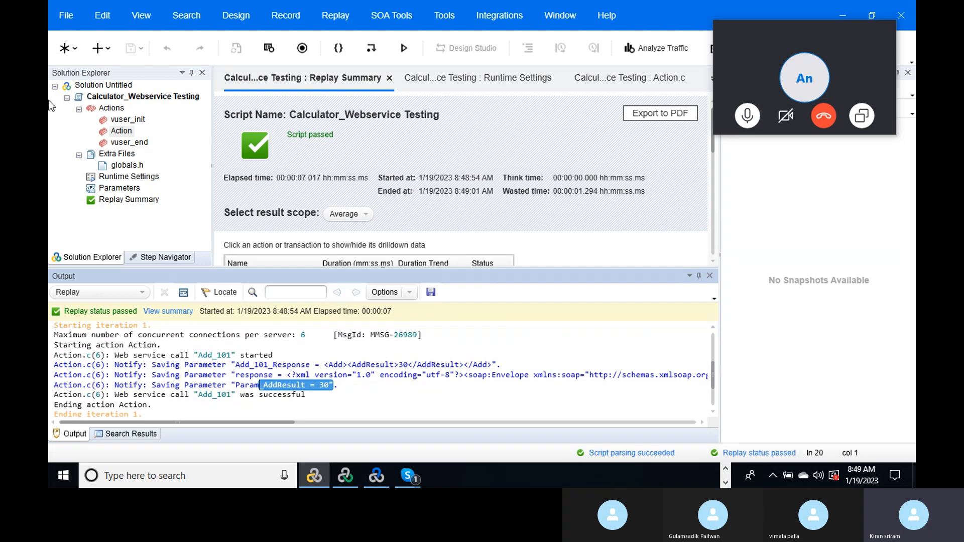
left_click(116, 132)
- Rename the Action action to Add and open an empty line after its opening brace
double_click(115, 132)
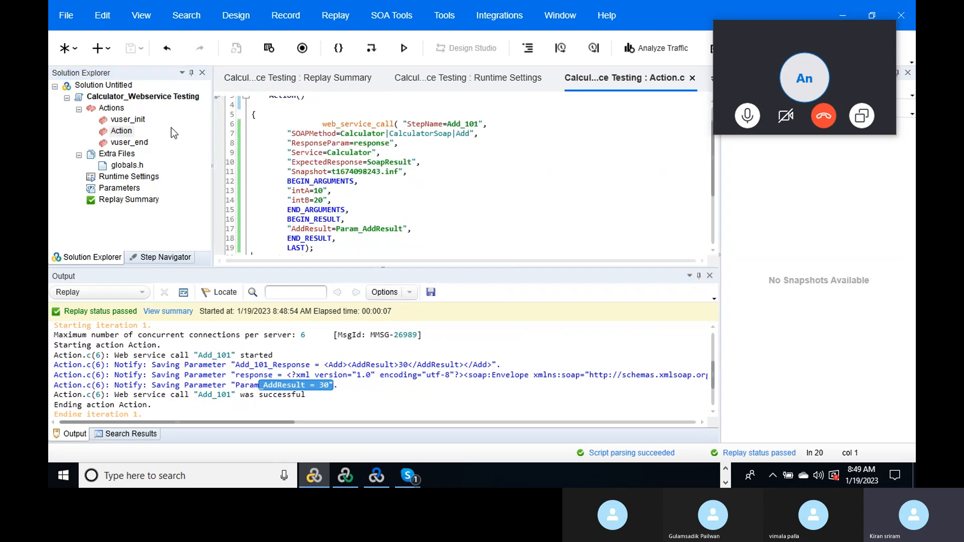
mouse_move(714, 177)
left_mouse_down()
mouse_move(716, 200)
mouse_move(714, 181)
left_mouse_up()
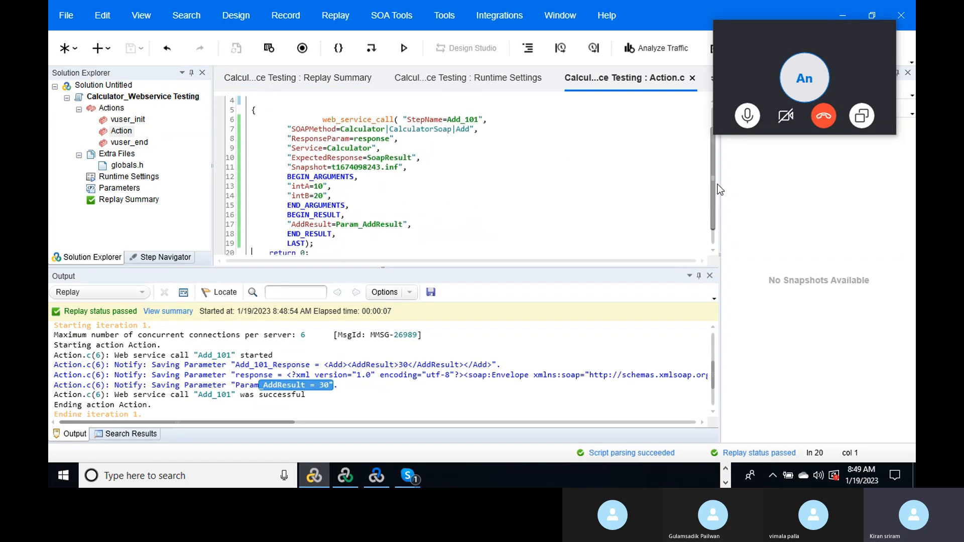
right_click(119, 133)
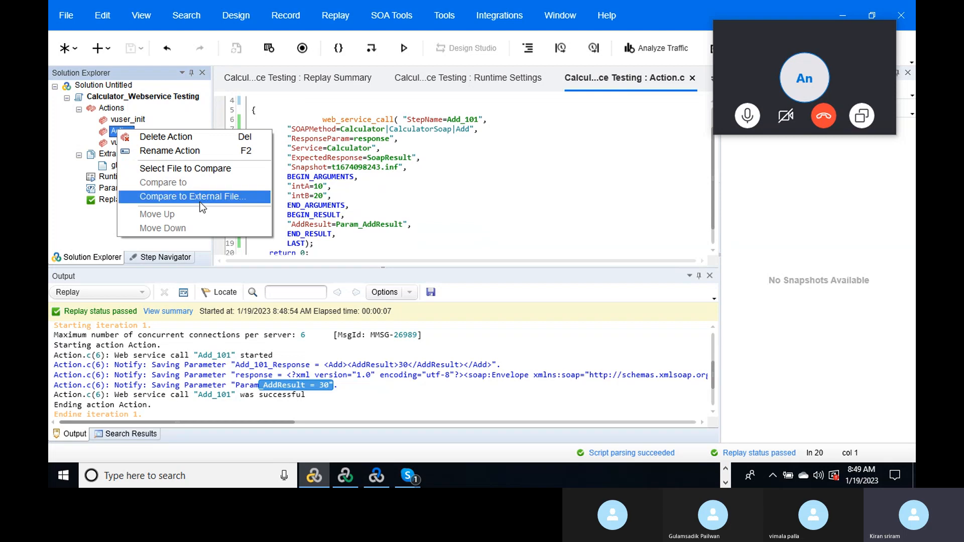
left_click(195, 151)
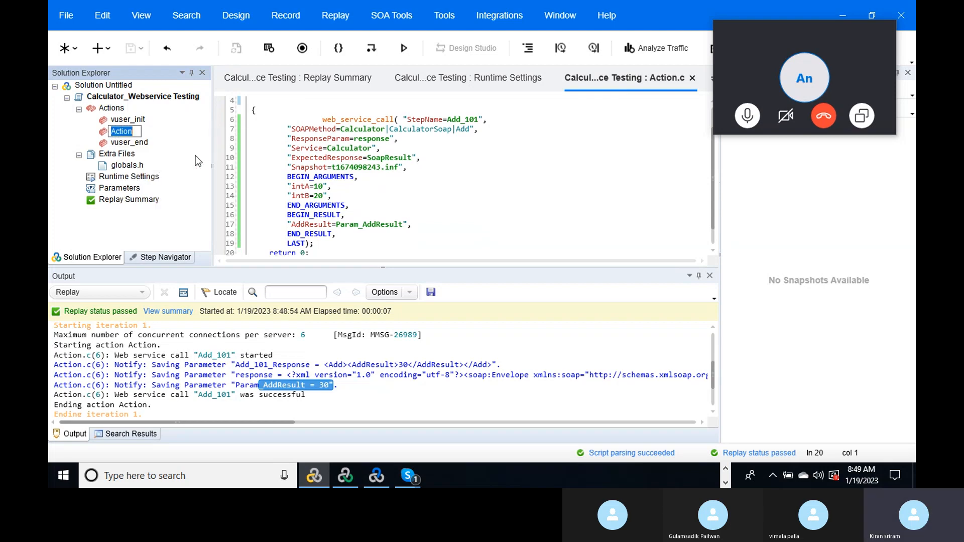
type("Add")
key("Return")
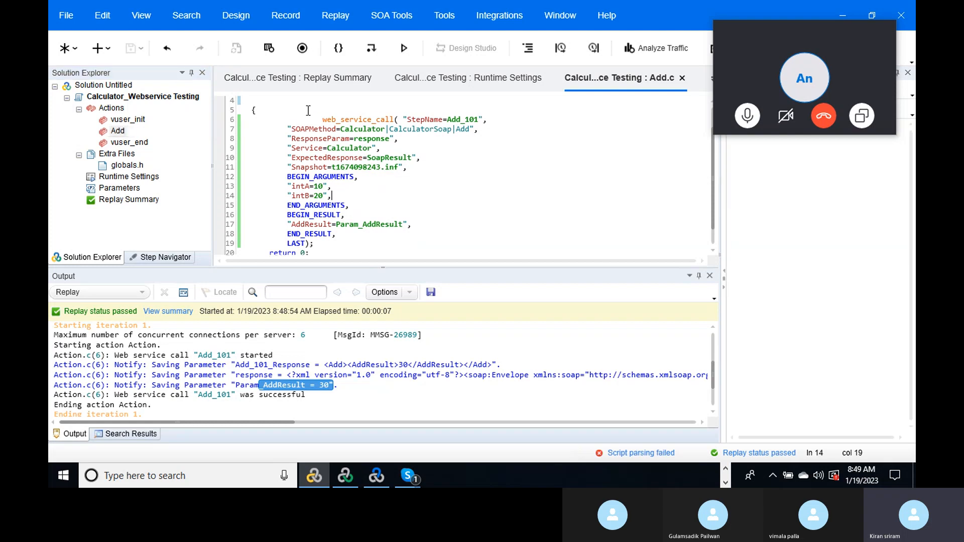
left_click(287, 109)
key("Return")
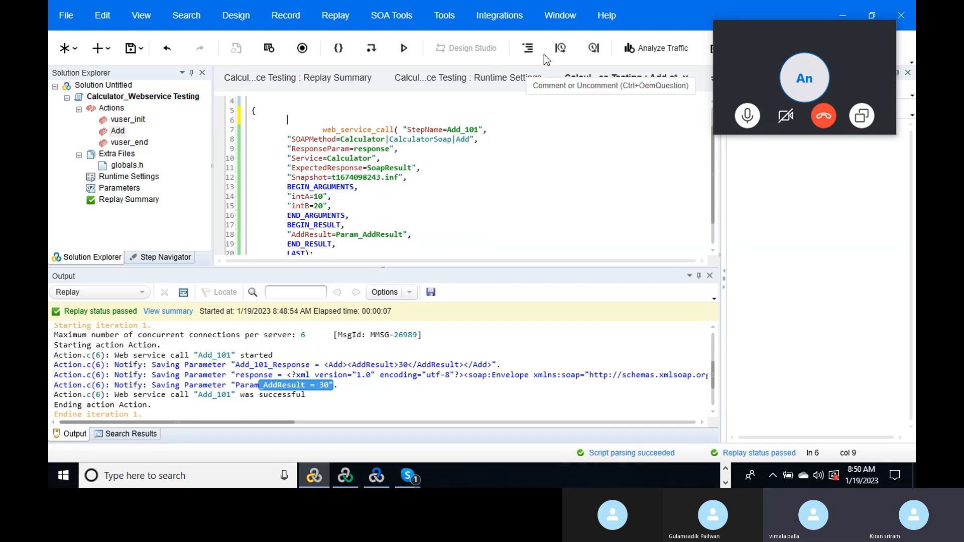
- Insert an lr_start_transaction named Addtion before the Add_101 call
left_click(560, 50)
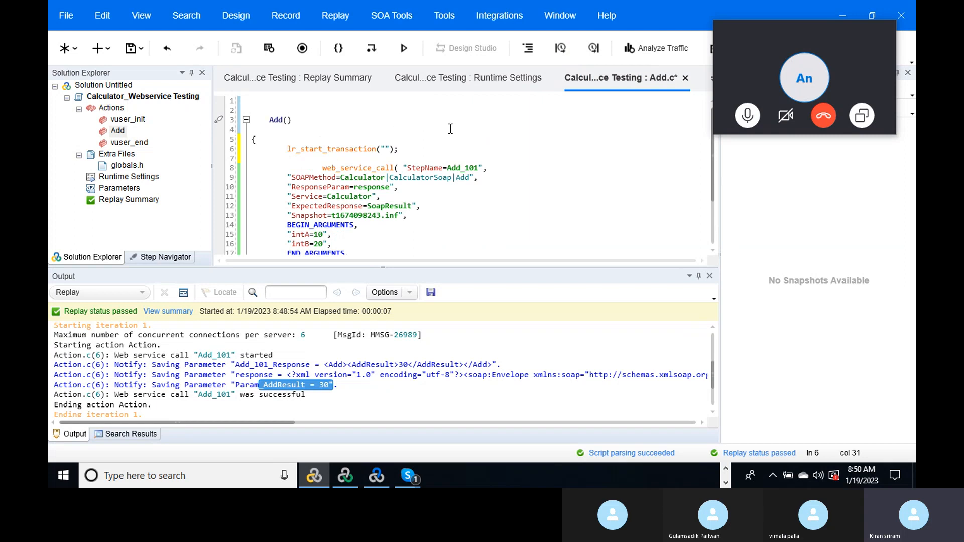
type("Addtion")
double_click(401, 149)
left_click_drag(713, 183, 716, 226)
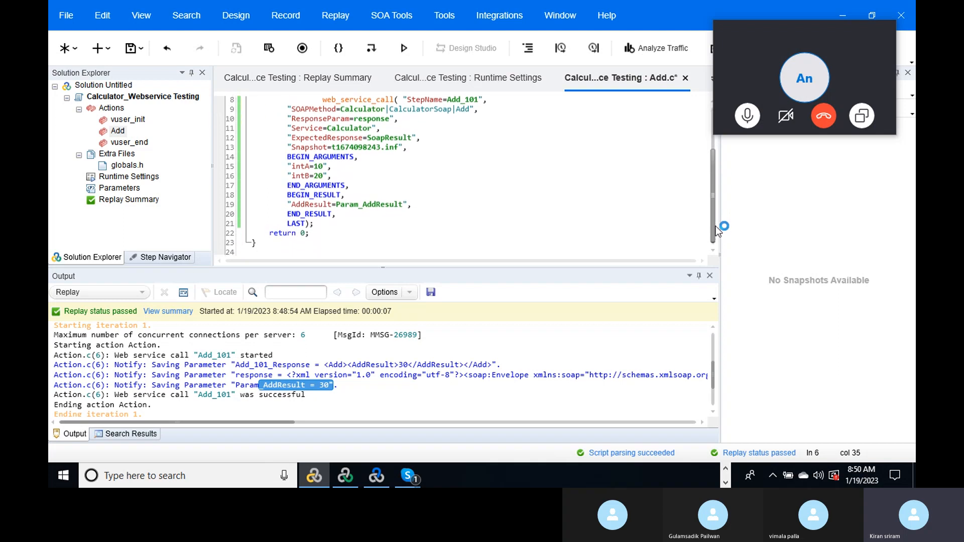
left_click(326, 222)
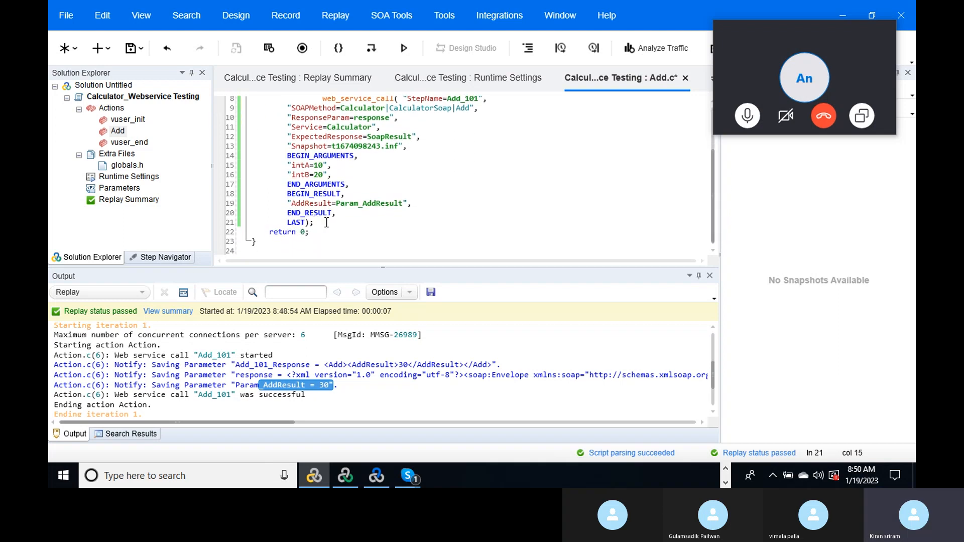
key("Return")
key("Return")
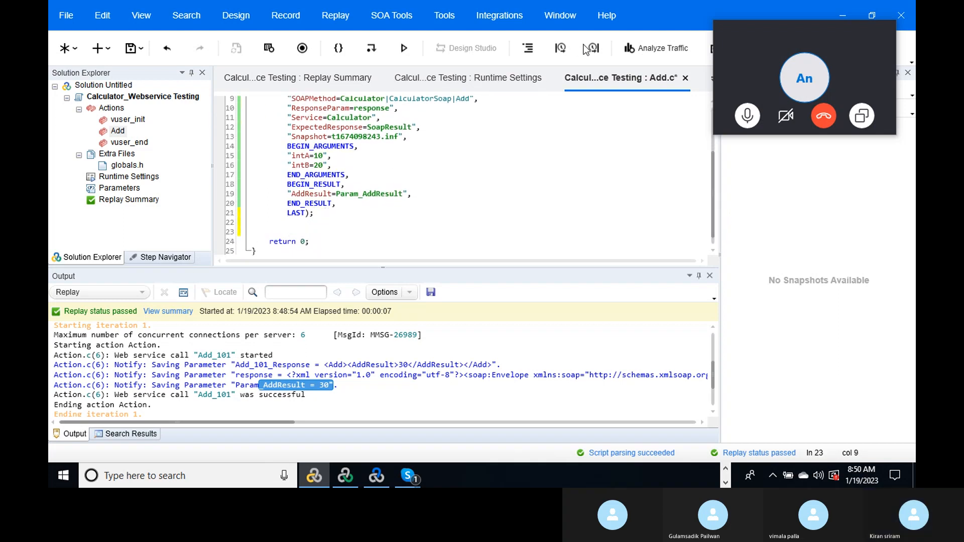
- Add an lr_end_transaction named Addtion right after the call's LAST);
left_click(593, 48)
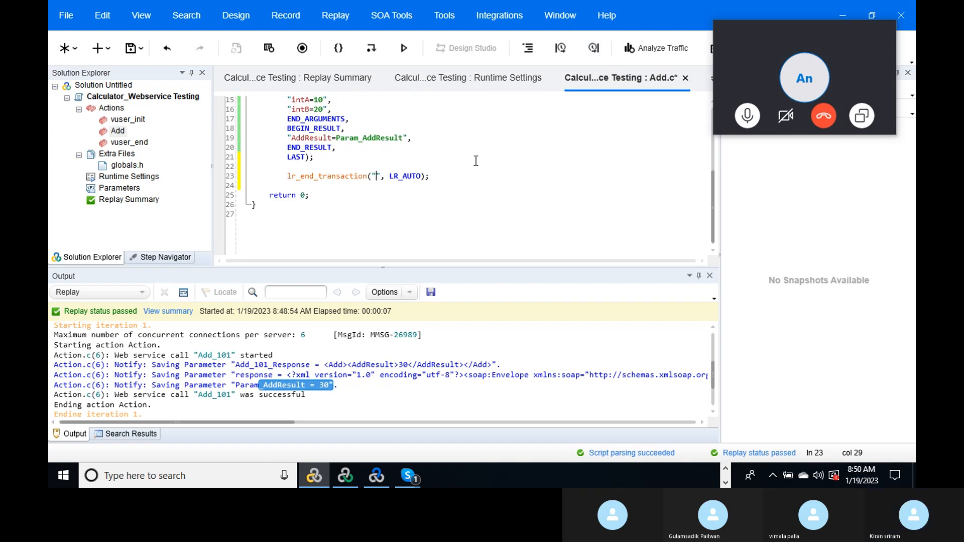
type("Addtion")
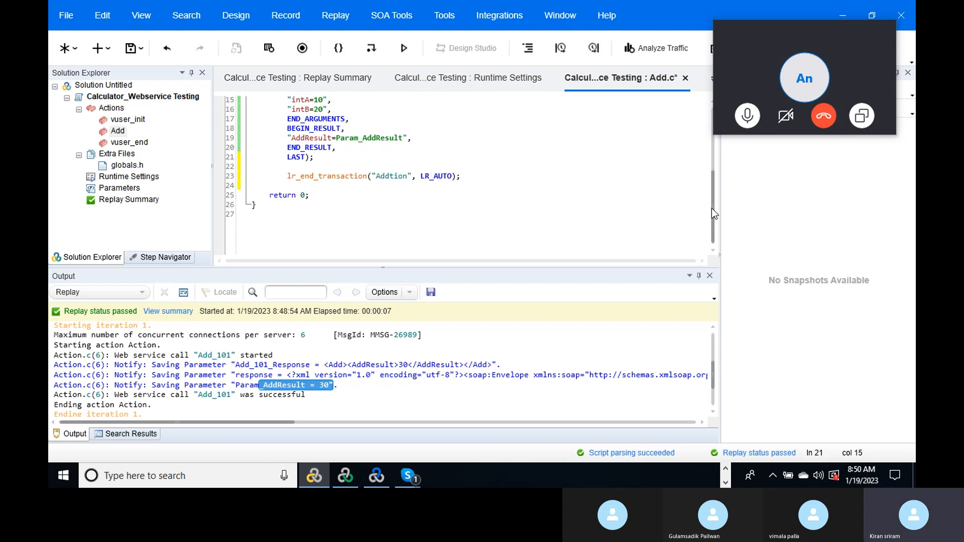
mouse_move(712, 200)
left_mouse_down()
mouse_move(712, 180)
mouse_move(713, 206)
left_mouse_up()
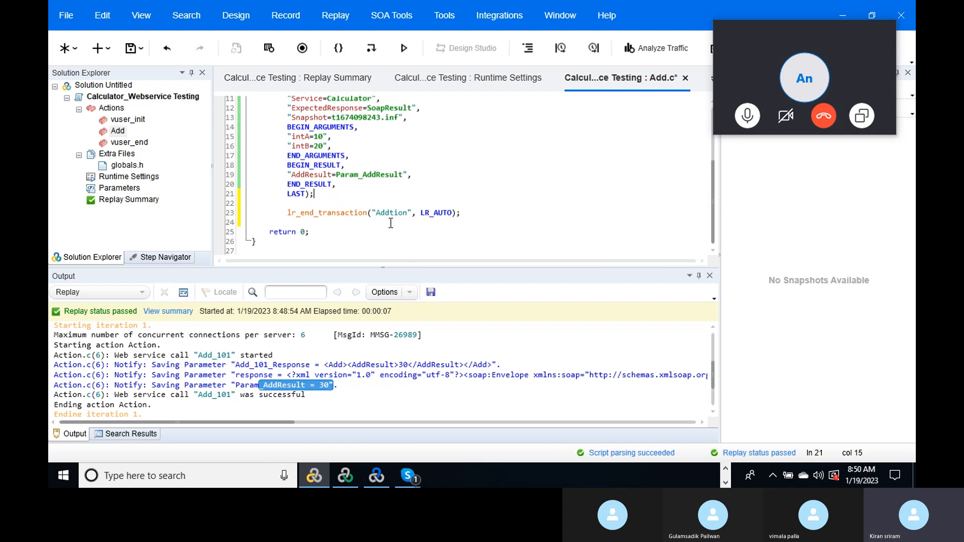
left_click(489, 216)
key("Return")
key("Return")
key("Return")
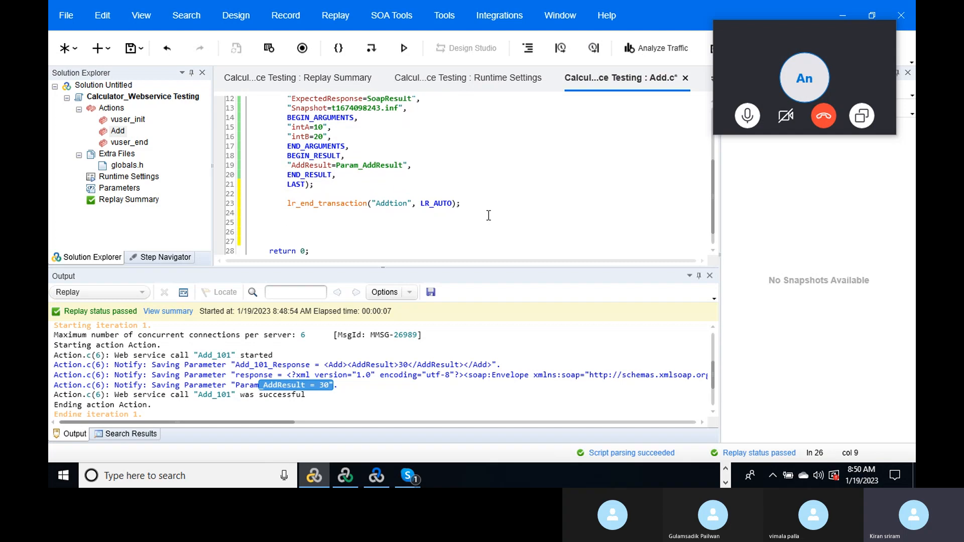
left_click(401, 15)
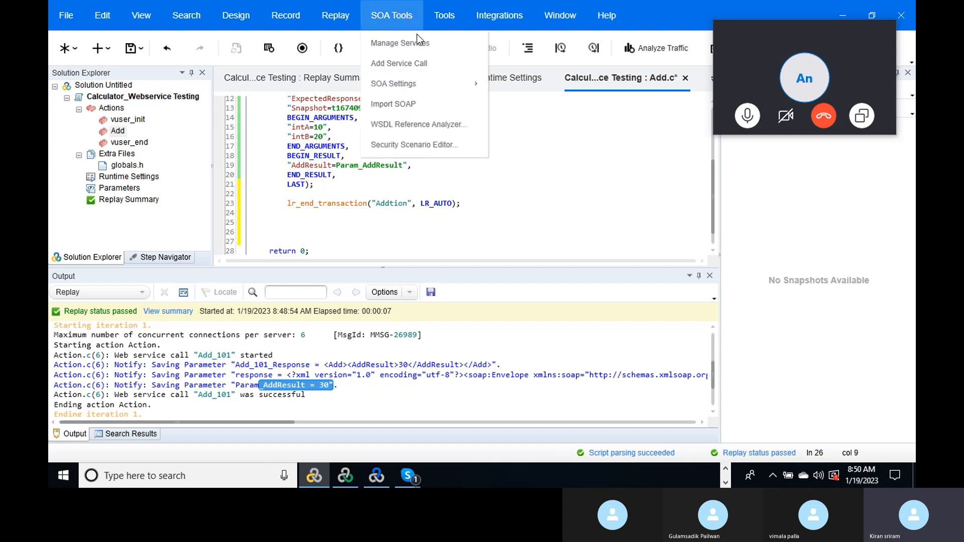
- Insert a Divide_101 Calculator Divide call that saves DivideResult to Param_DivideResult
left_click(412, 40)
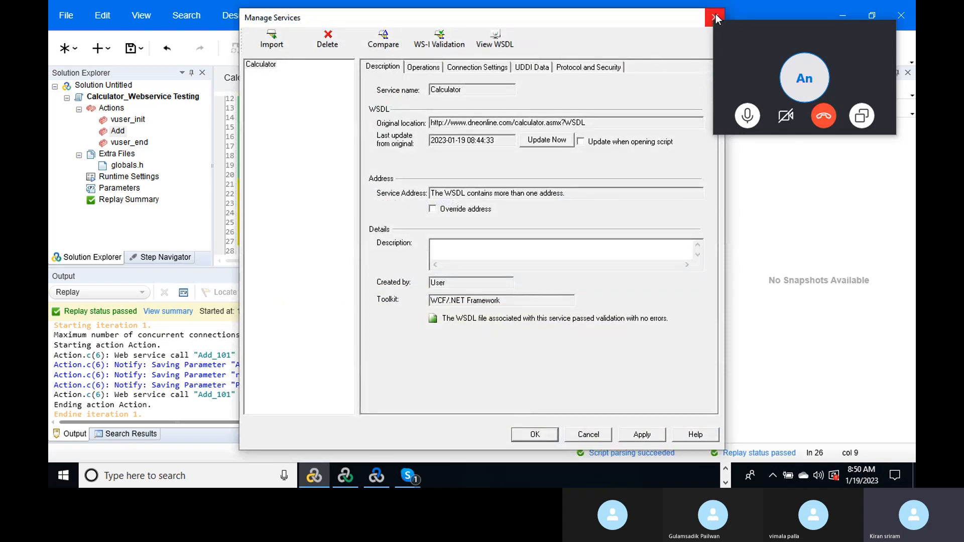
left_click(715, 15)
left_click(389, 18)
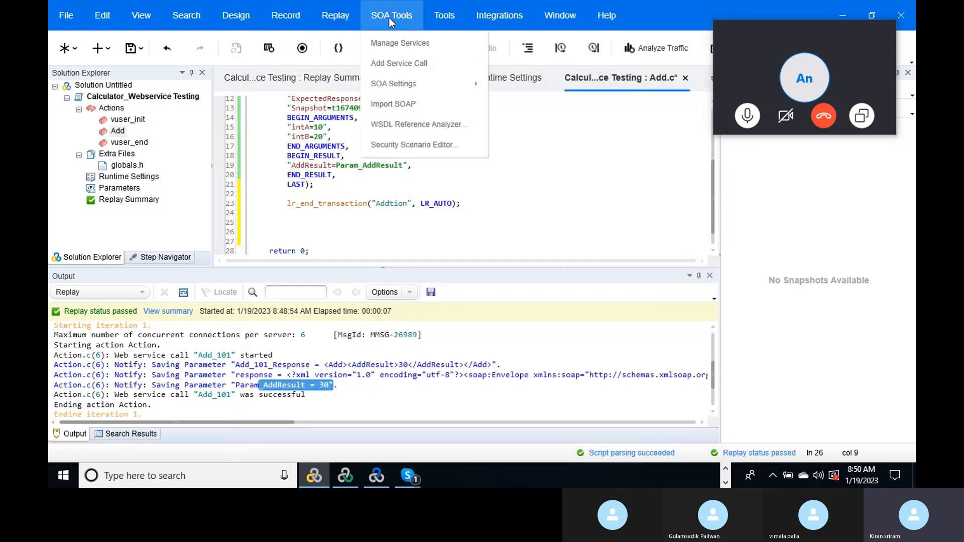
left_click(402, 66)
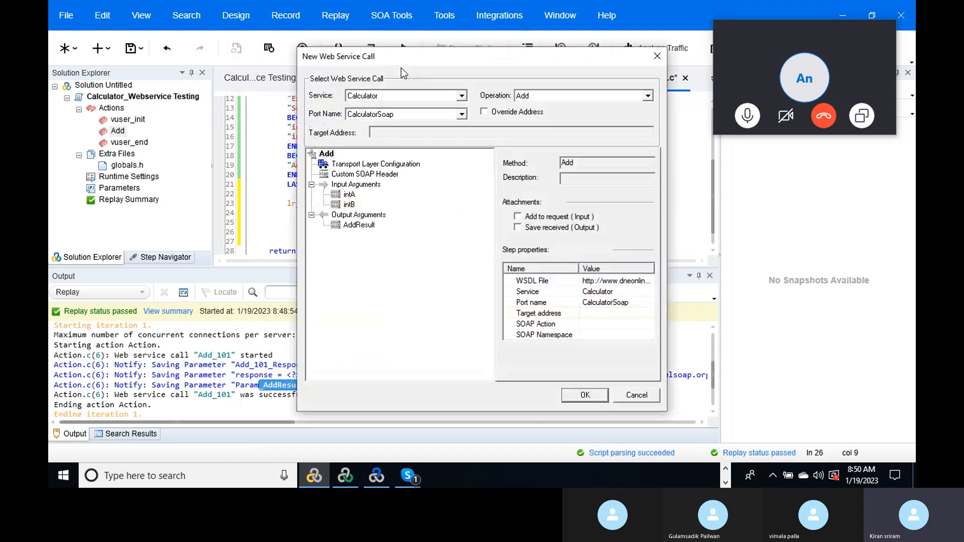
left_click(647, 96)
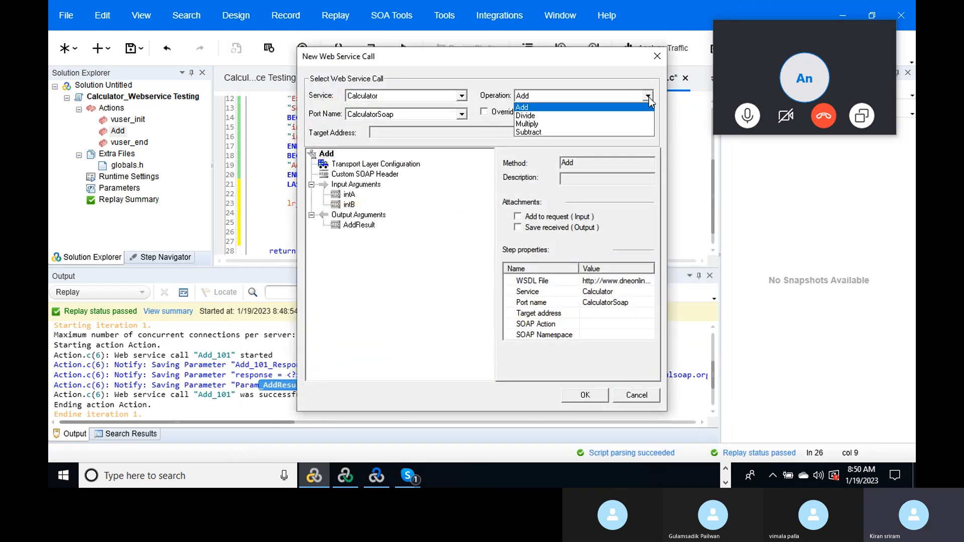
left_click(596, 118)
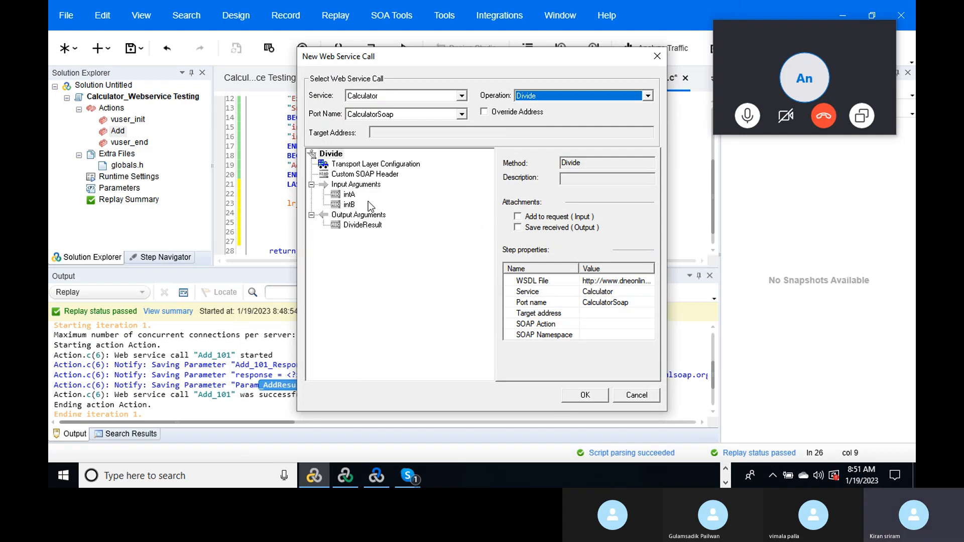
left_click(366, 216)
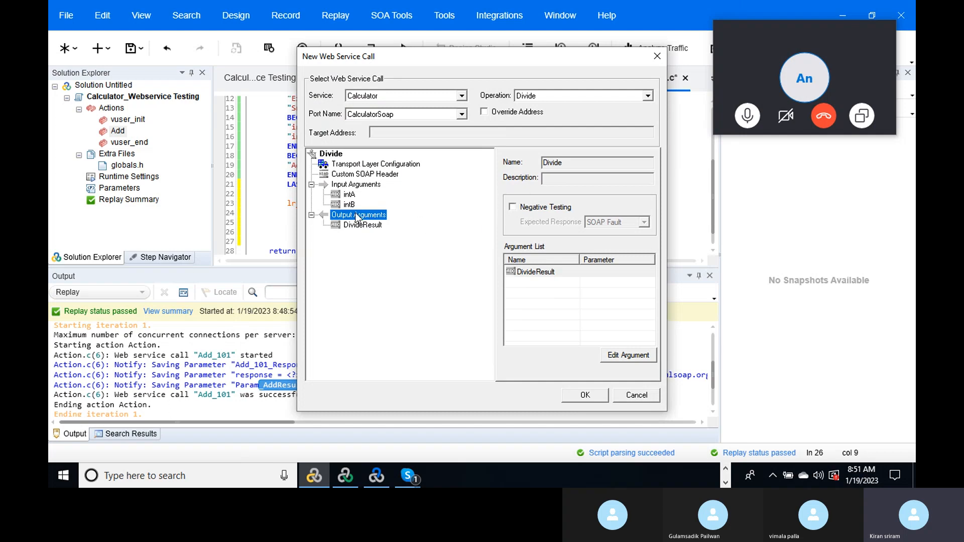
left_click(362, 226)
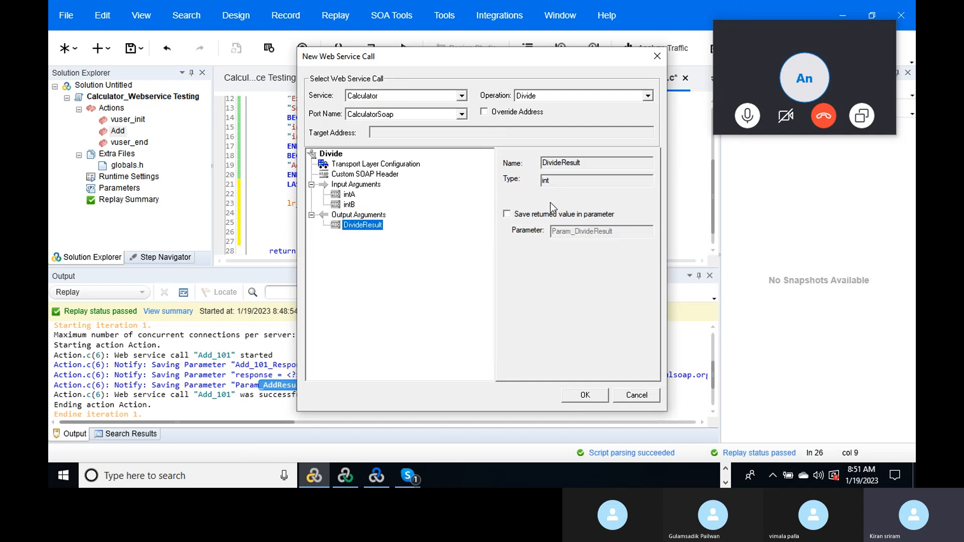
left_click(506, 215)
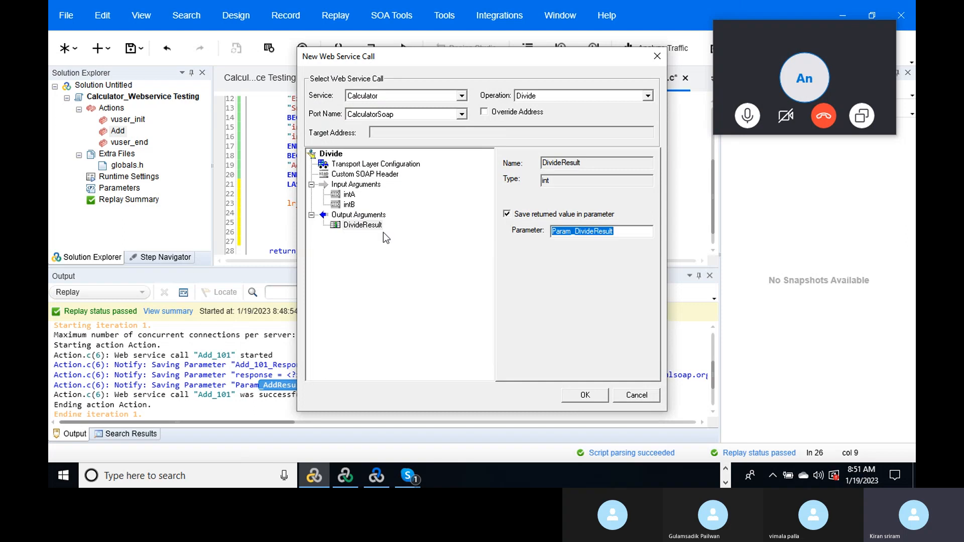
left_click(585, 396)
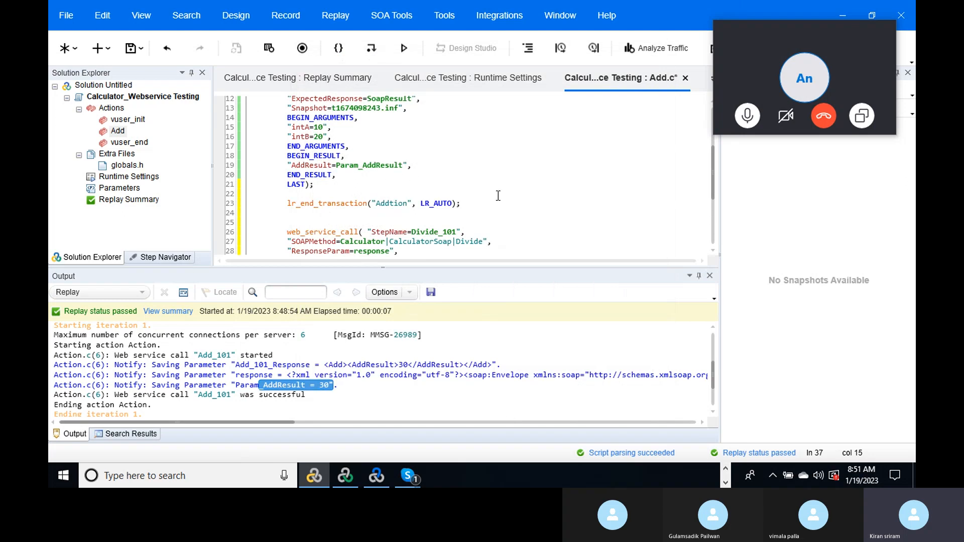
- Undo the inserted Divide_101 call so only blank lines follow the Addtion end
left_click_drag(709, 177, 723, 214)
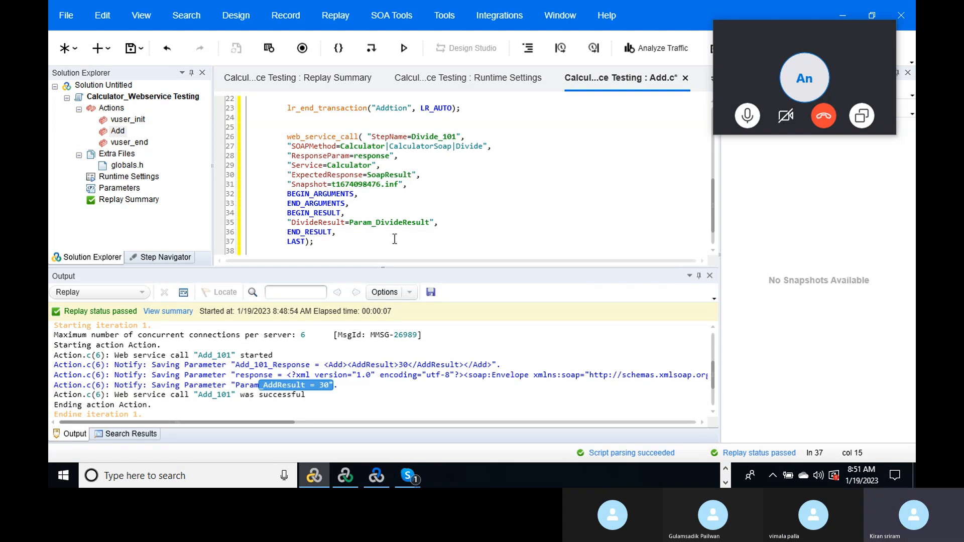
key("ctrl+z")
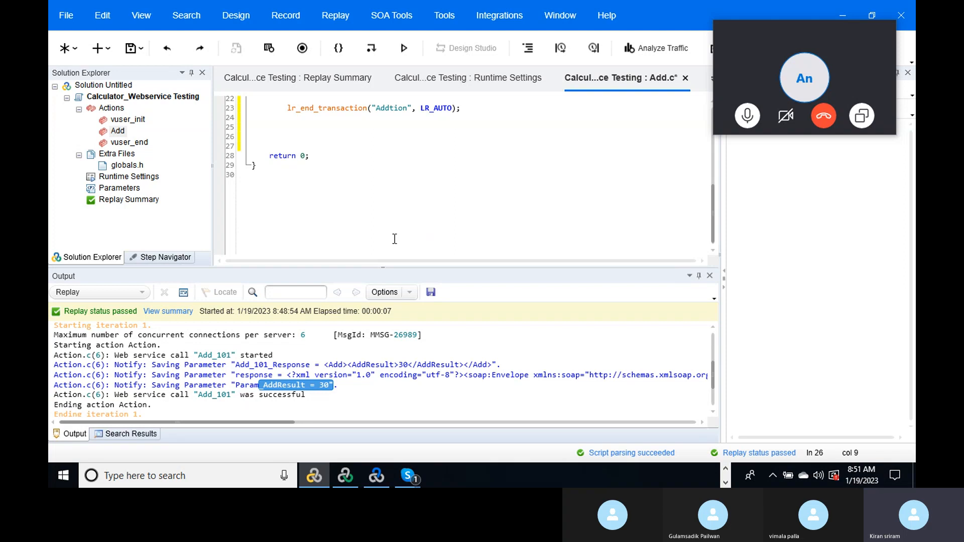
- Insert a Divide_102 call with intA and intB included but left blank
left_click(378, 19)
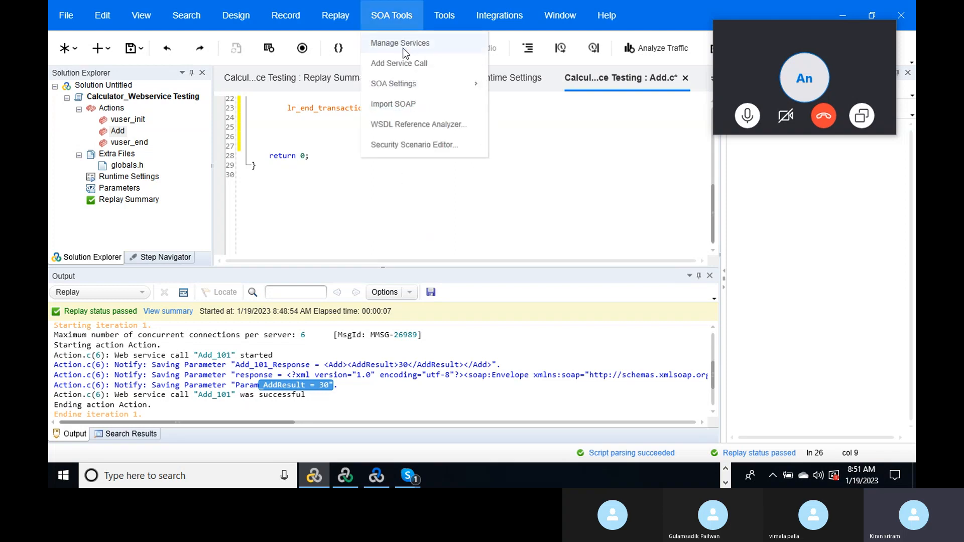
left_click(405, 63)
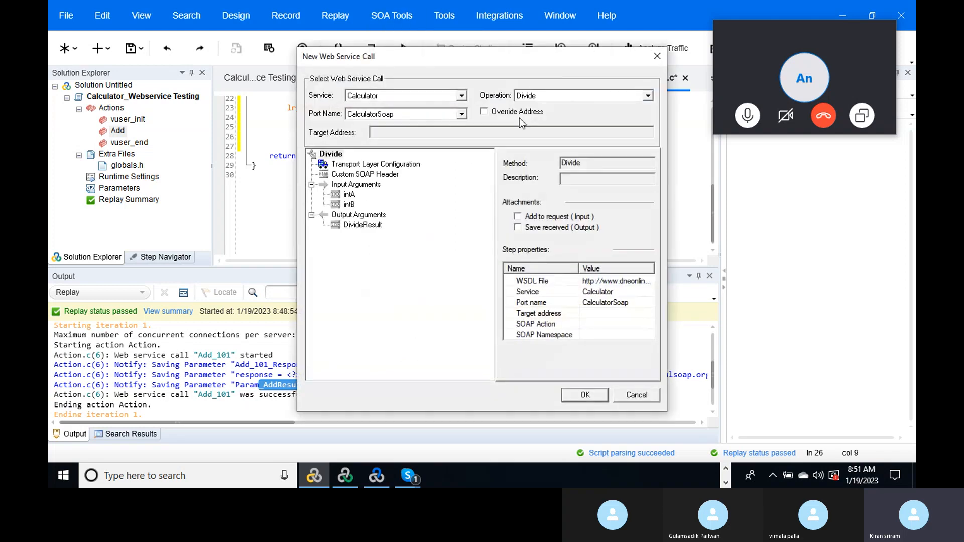
left_click(346, 195)
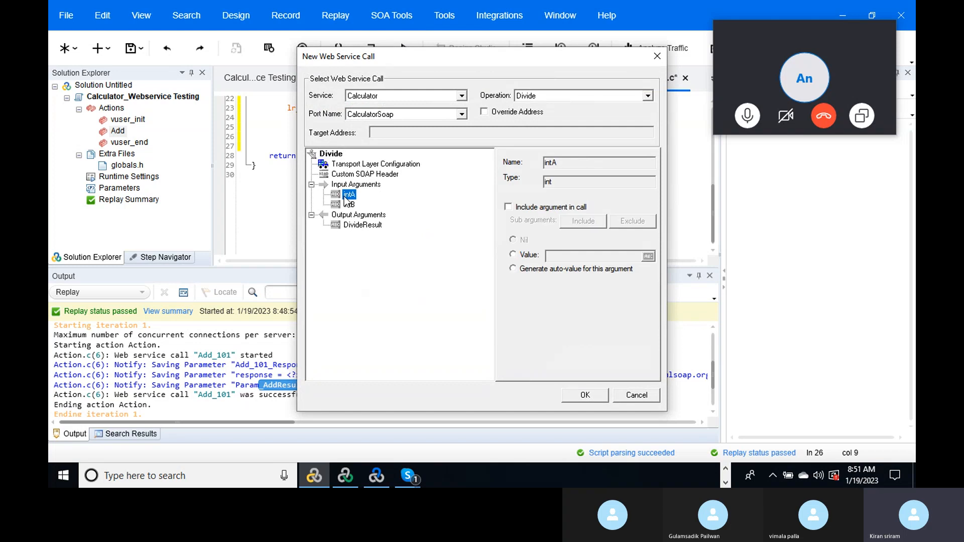
left_click(508, 207)
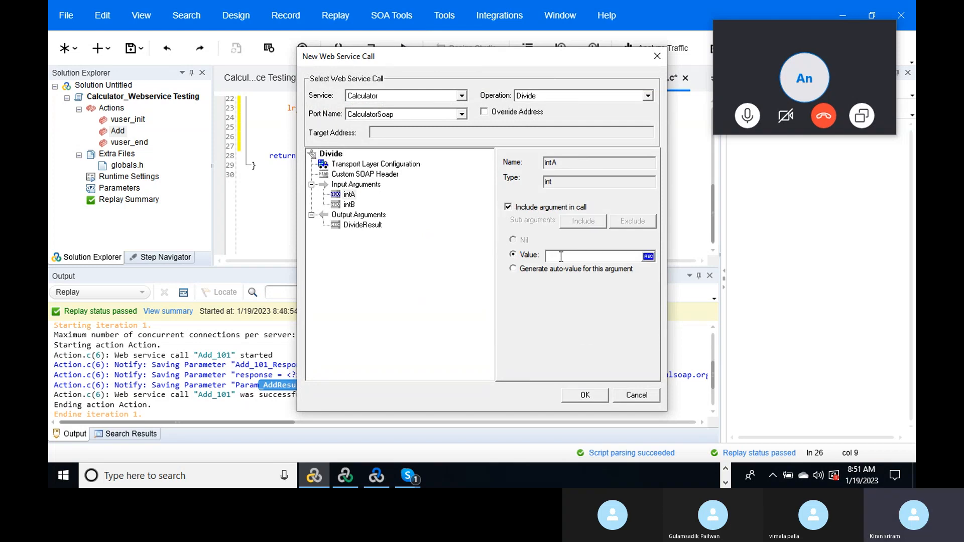
left_click(349, 205)
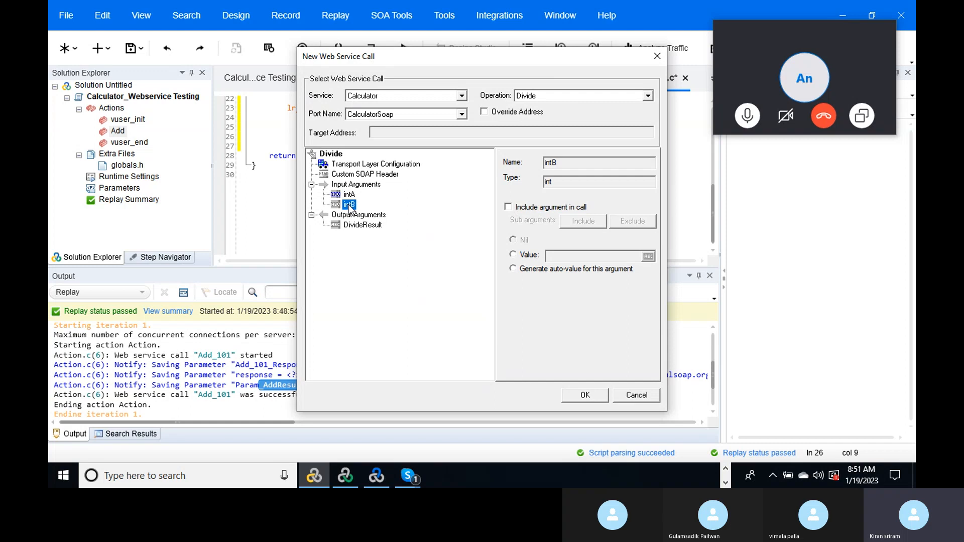
left_click(508, 208)
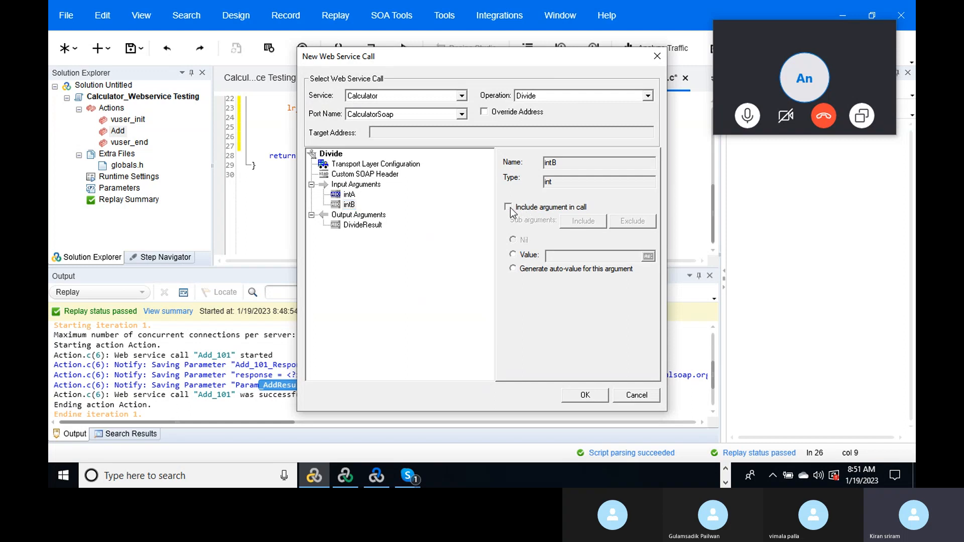
left_click(580, 398)
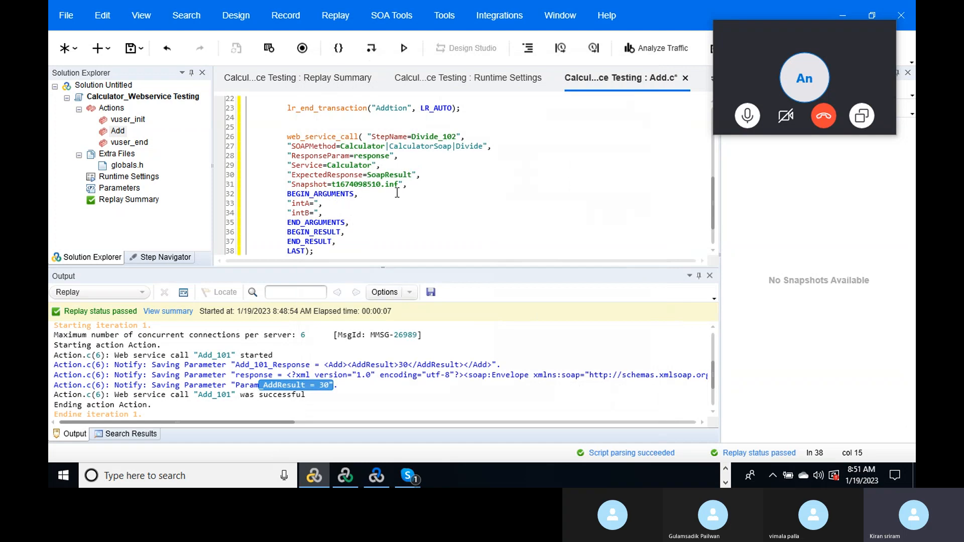
key("Up")
key("Up")
key("Up")
key("Up")
key("Up")
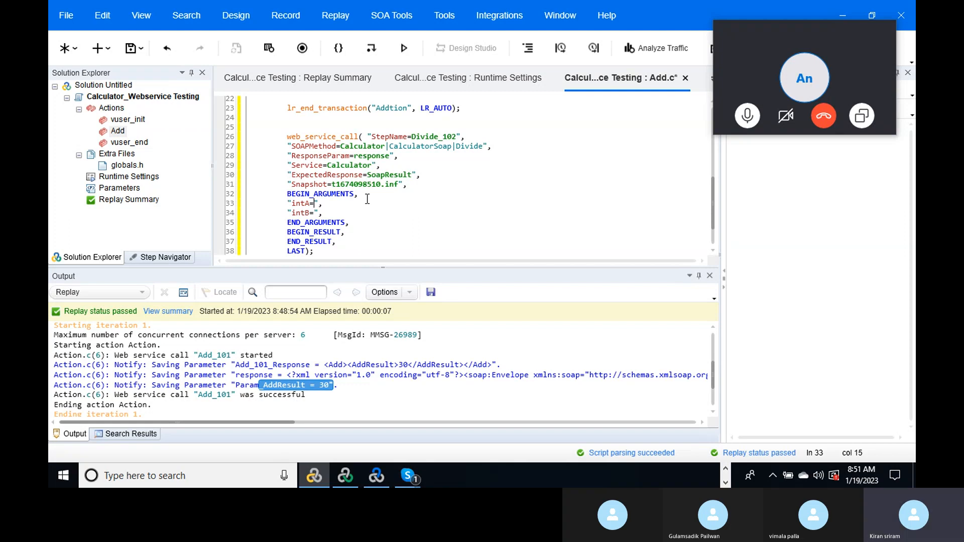
- Pass intA=10 and intB=5 to Divide_102 and add lr_start_transaction("Division") before the call
type("10")
left_click(315, 213)
type("5")
left_click(490, 113)
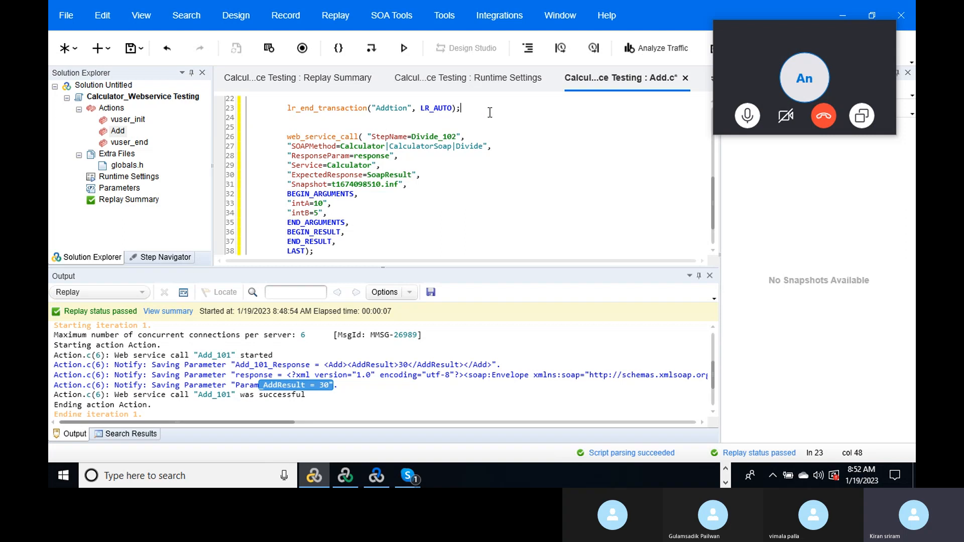
key("Return")
key("Return")
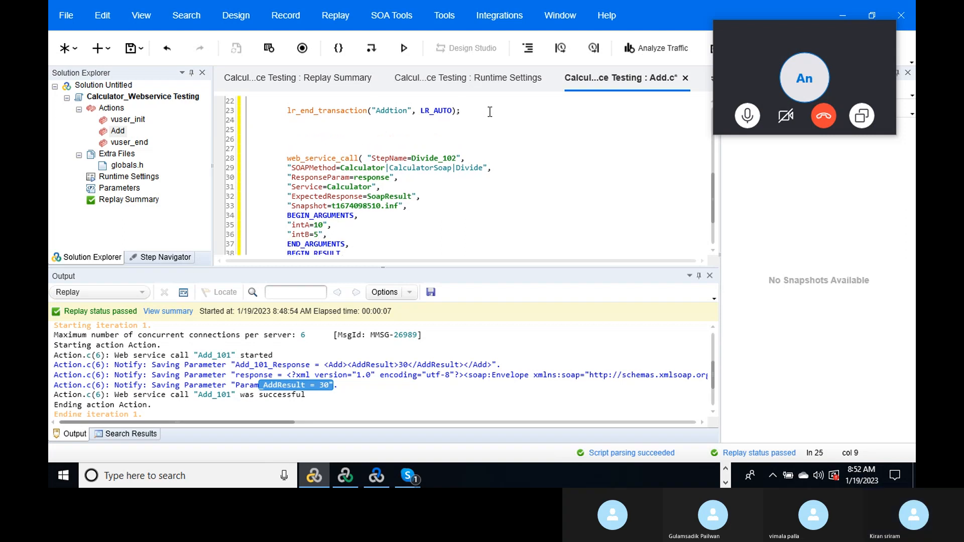
left_click(560, 48)
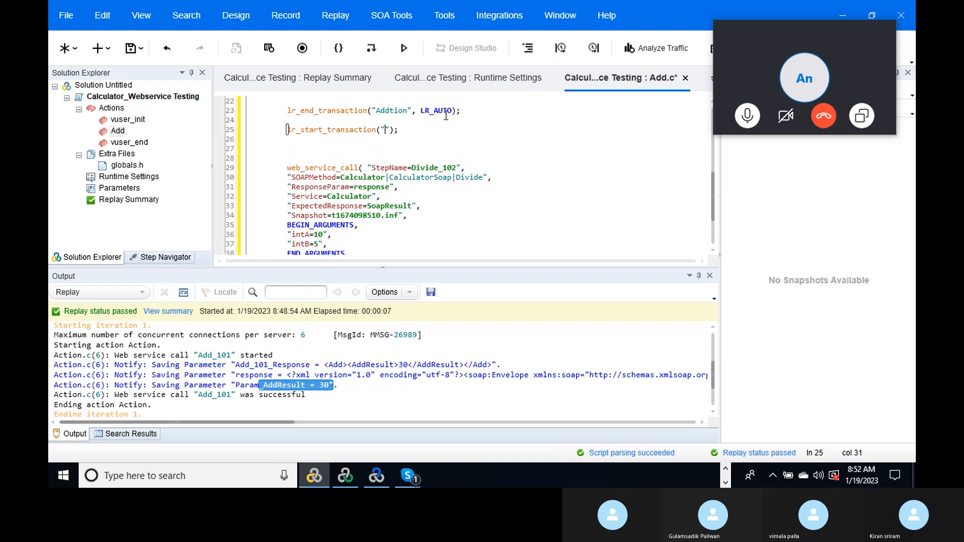
type("Divis")
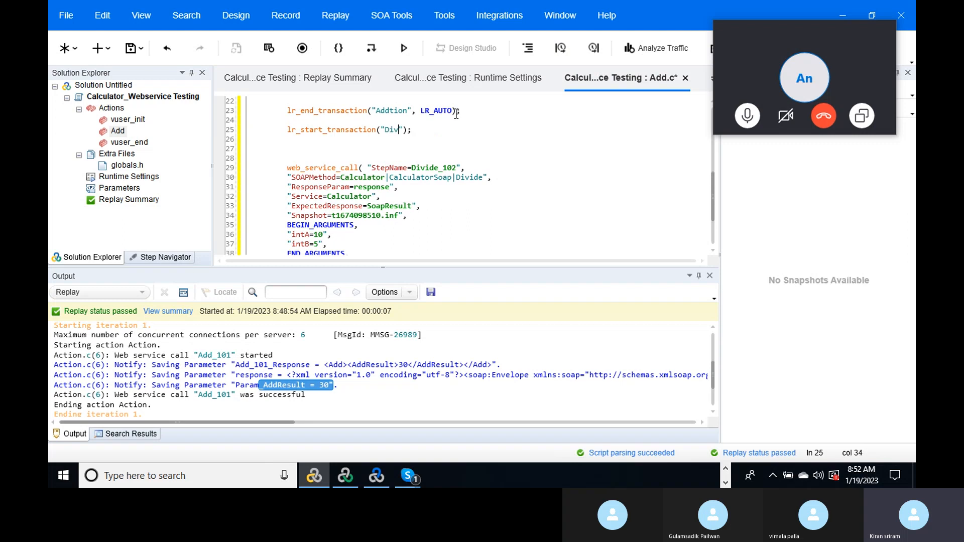
type("ion")
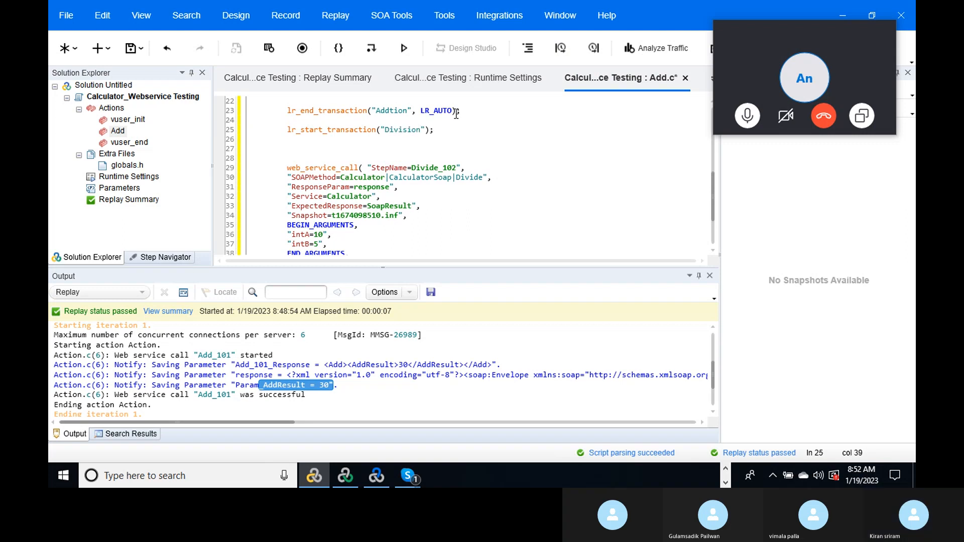
- Add lr_end_transaction("Division", LR_AUTO) after the divide call and save Add.c
double_click(394, 130)
key("ctrl+c")
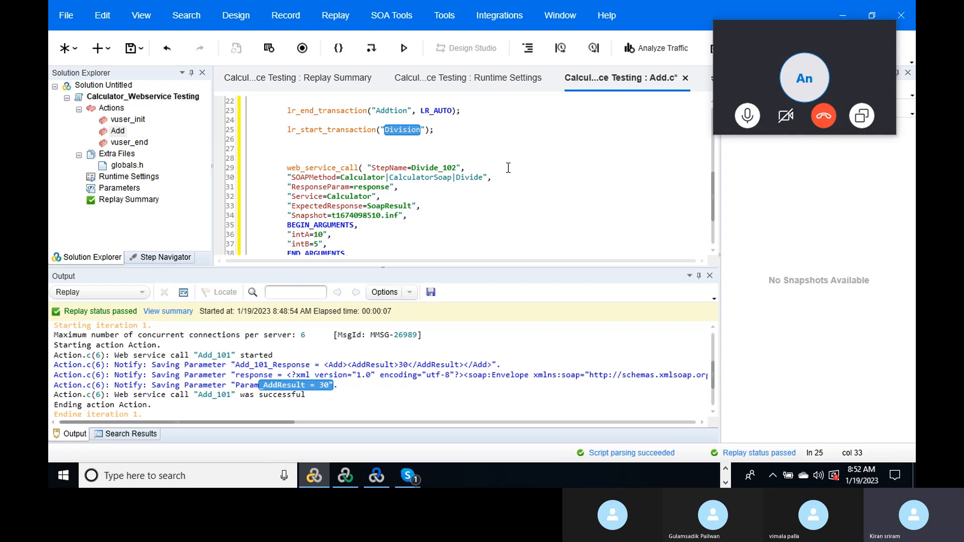
left_click_drag(709, 185, 722, 228)
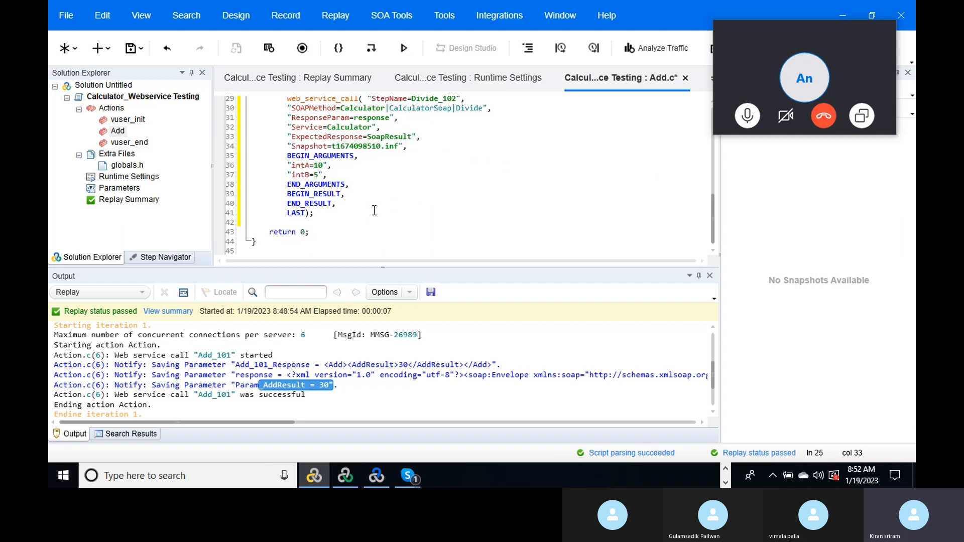
left_click(333, 211)
key("Return")
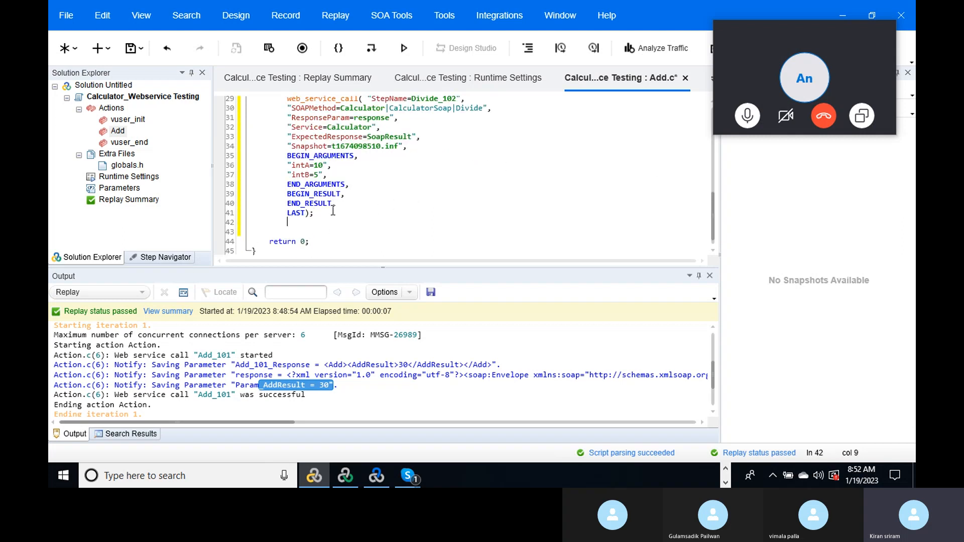
key("Return")
key("ctrl+v")
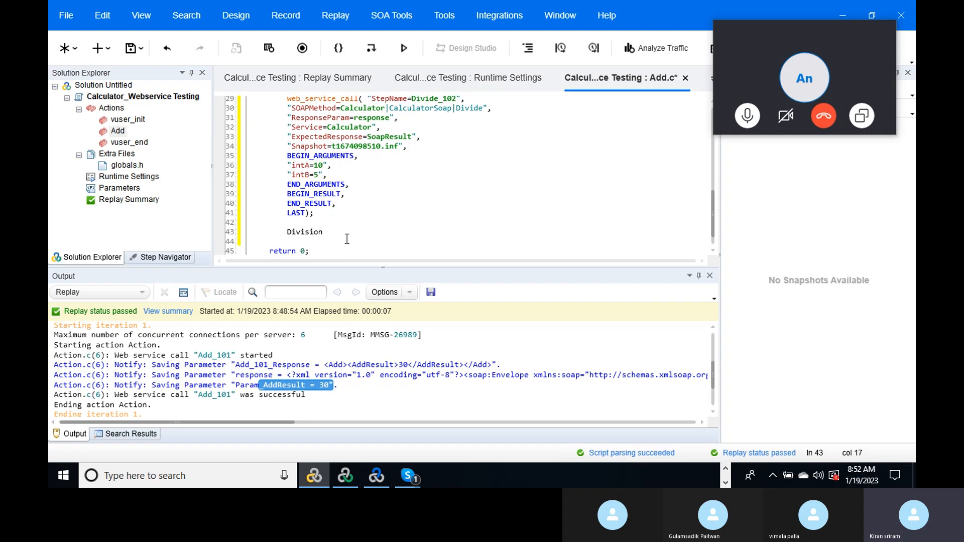
double_click(288, 234)
key("ctrl+c")
key("ctrl+z")
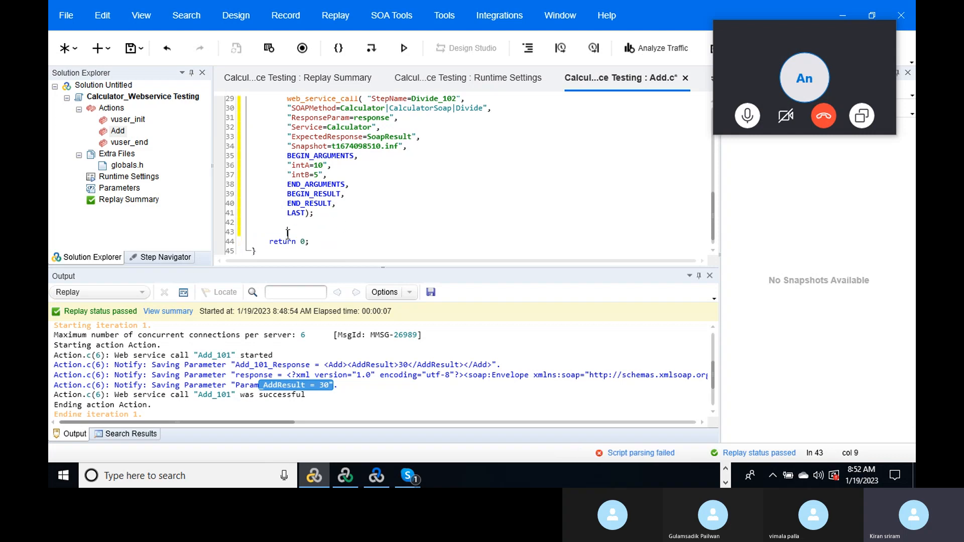
left_click(592, 49)
left_click(376, 176)
key("ctrl+v")
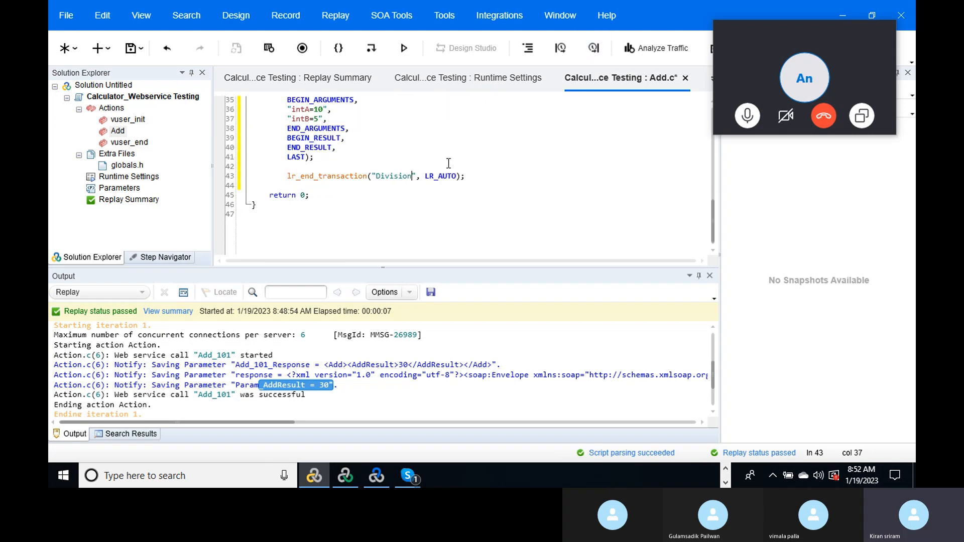
left_click(481, 176)
left_click(130, 48)
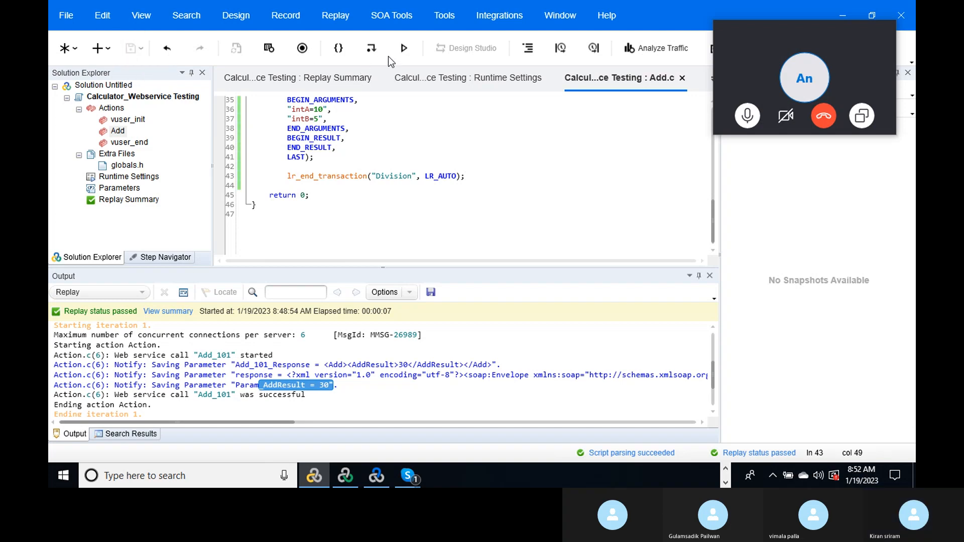
- Replay the script and confirm the Addtion and Division transactions pass and DivideResult is 2
left_click(405, 49)
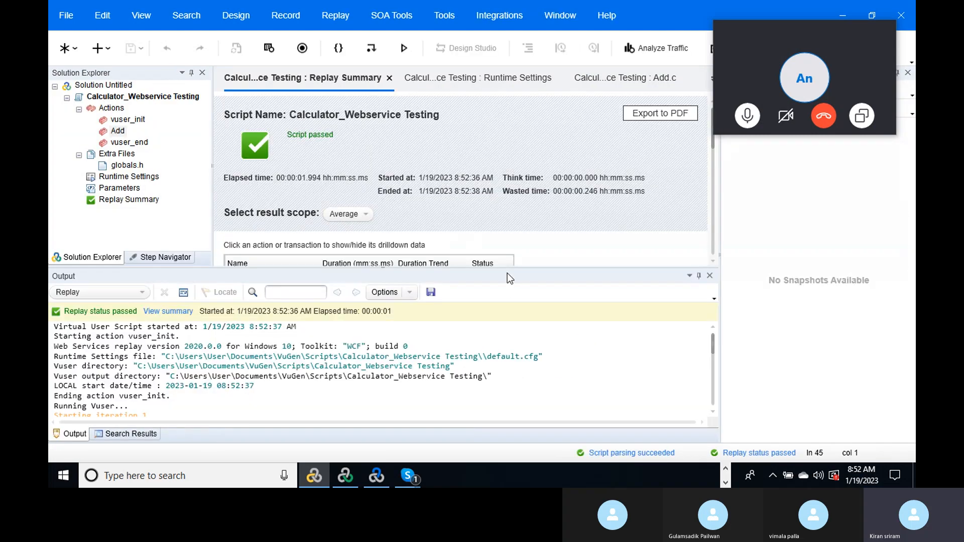
left_click_drag(511, 270, 510, 369)
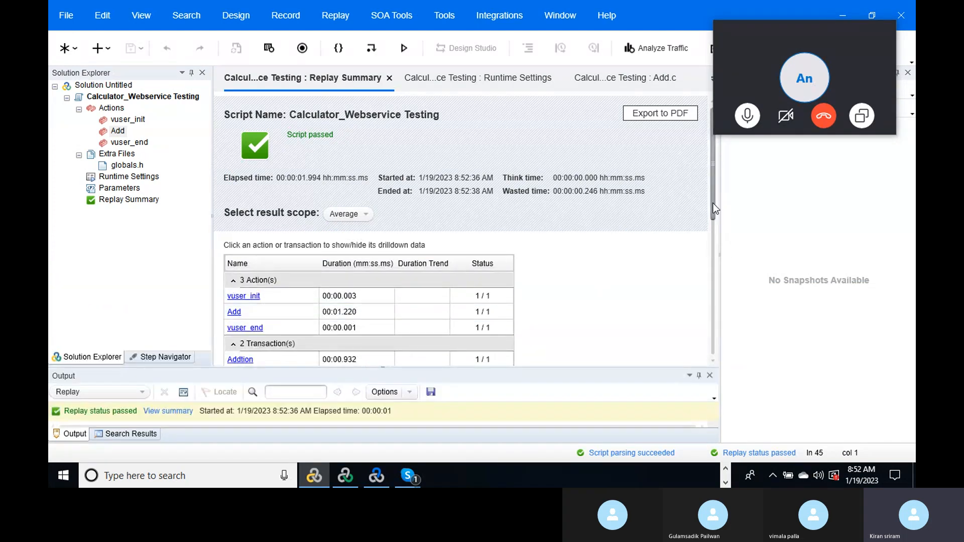
left_click_drag(714, 208, 714, 249)
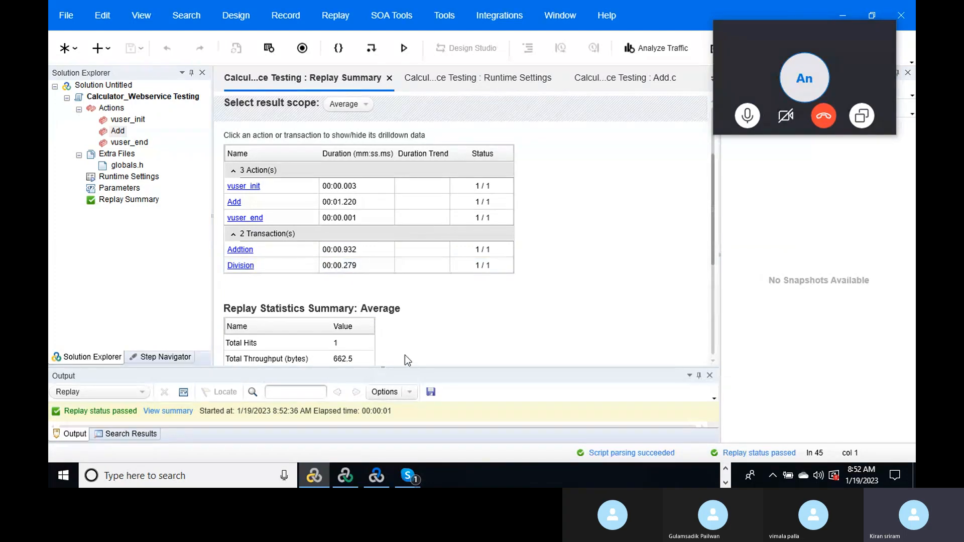
left_click_drag(387, 368, 429, 221)
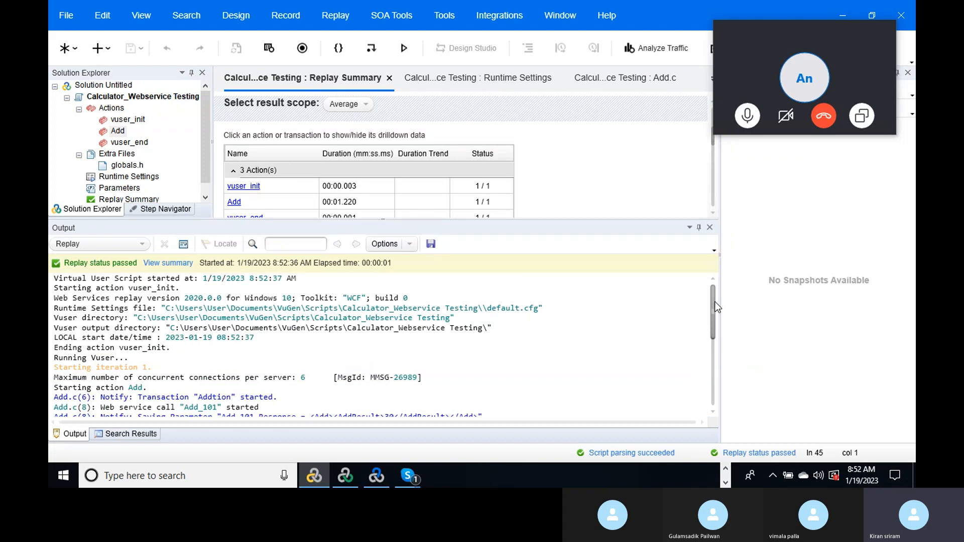
scroll(714, 334, "down", 3)
left_click_drag(714, 335, 711, 348)
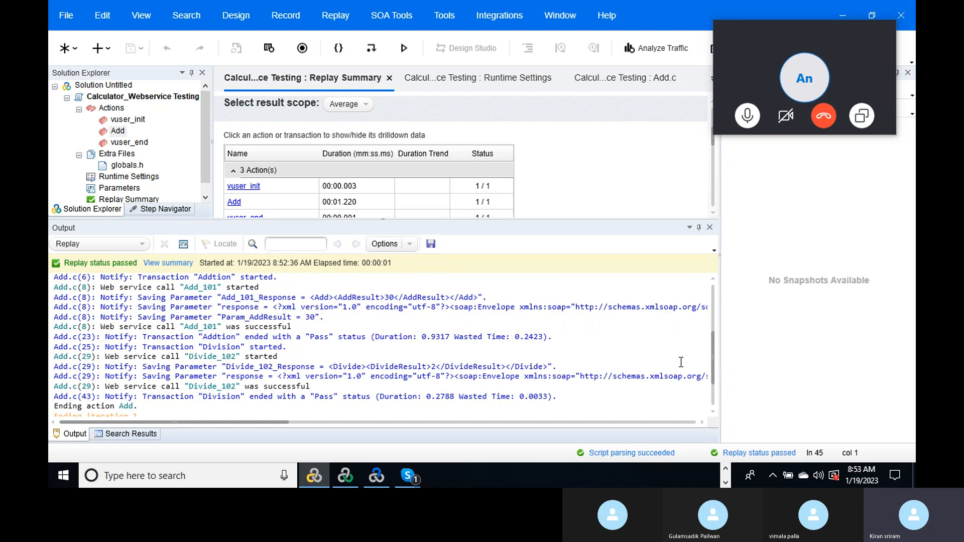
mouse_move(713, 343)
left_mouse_down()
mouse_move(711, 365)
mouse_move(708, 352)
left_mouse_up()
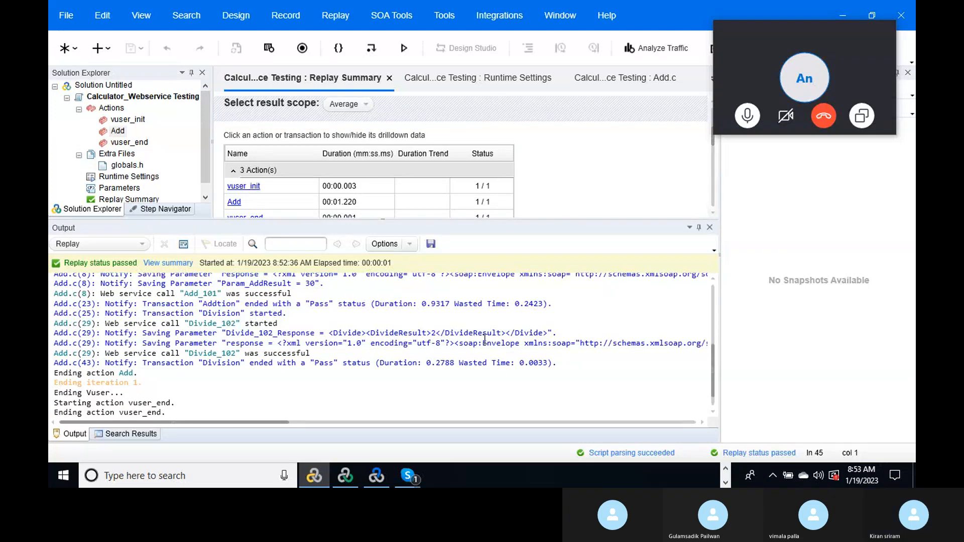
double_click(433, 333)
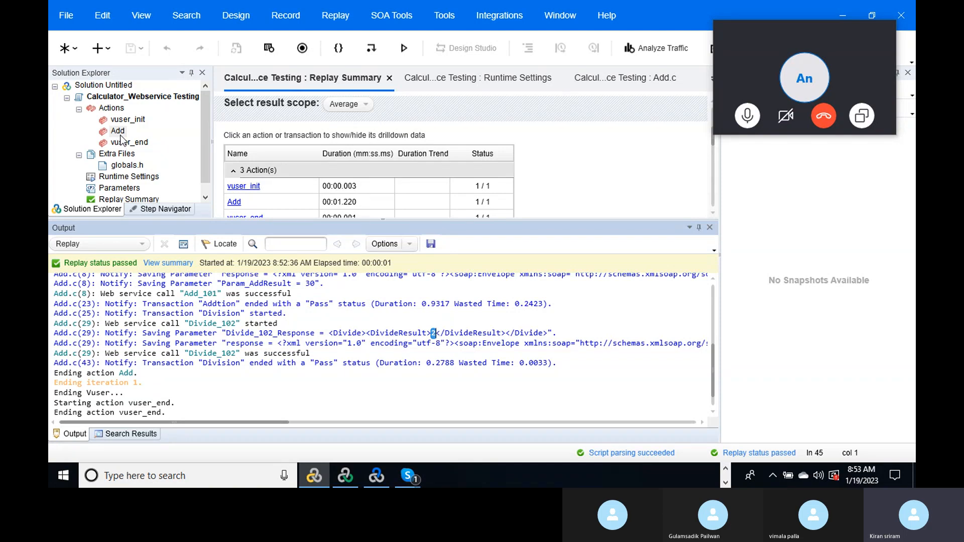
double_click(119, 132)
- Copy the Add call's result block into Divide_102 as Param_DivResult, save, and replay
left_click_drag(714, 173, 709, 142)
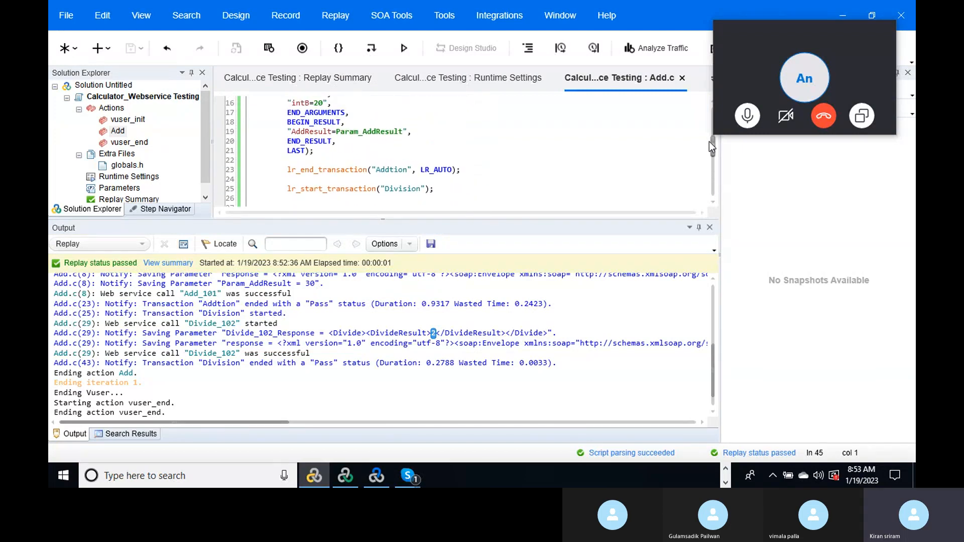
left_click_drag(282, 132, 418, 132)
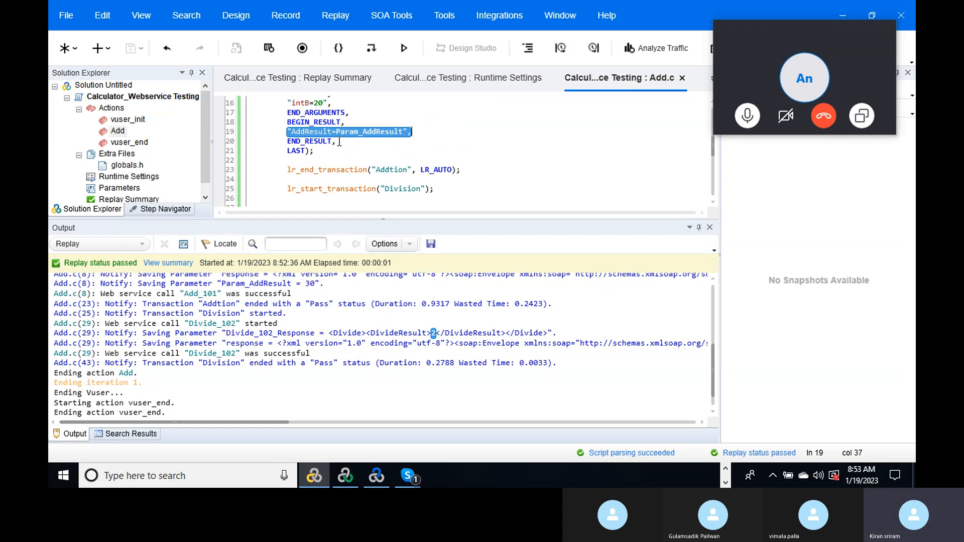
left_click_drag(339, 142, 282, 123)
key("ctrl+c")
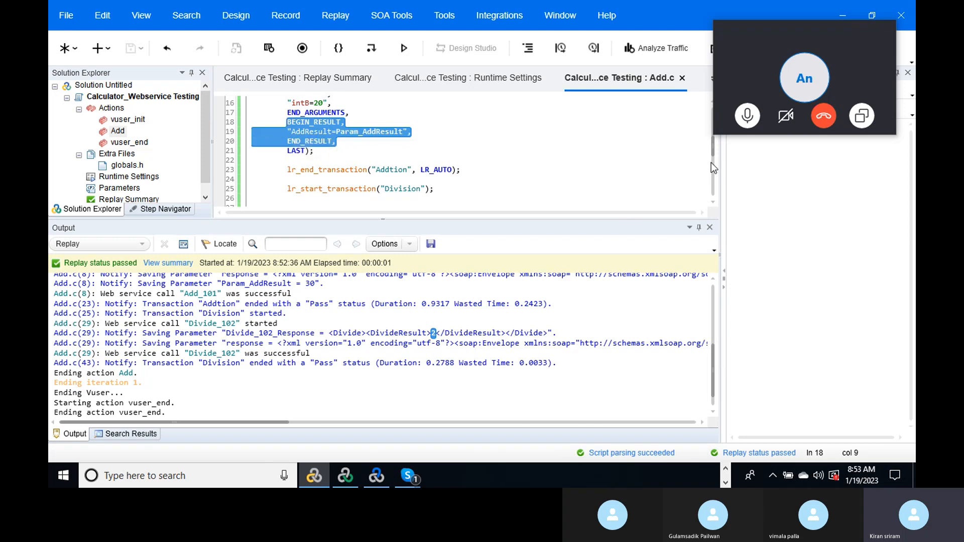
left_click_drag(713, 152, 716, 192)
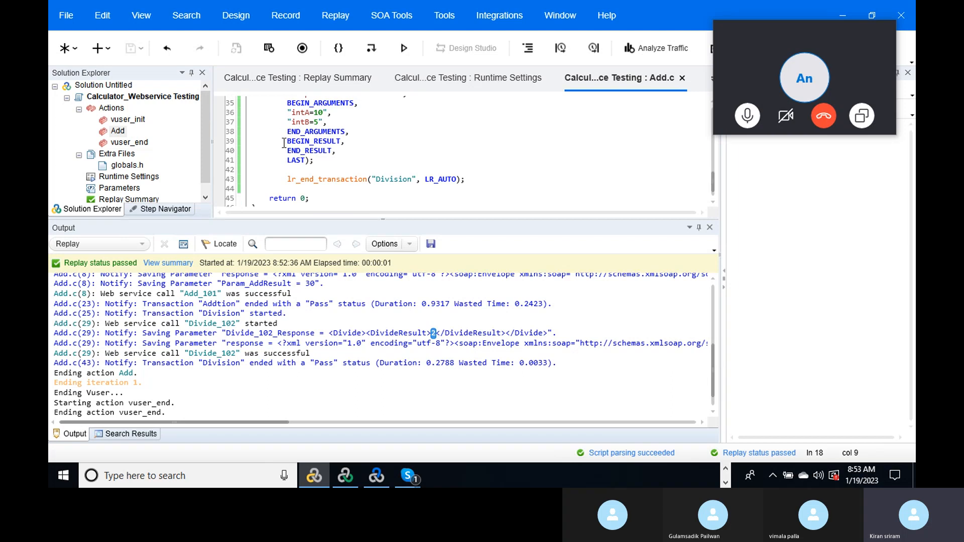
left_click_drag(284, 141, 340, 151)
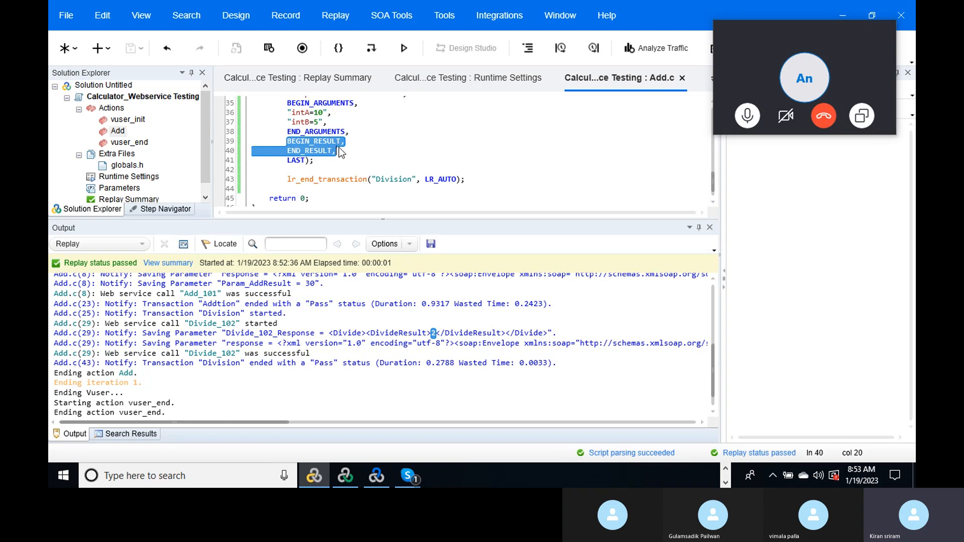
key("ctrl+v")
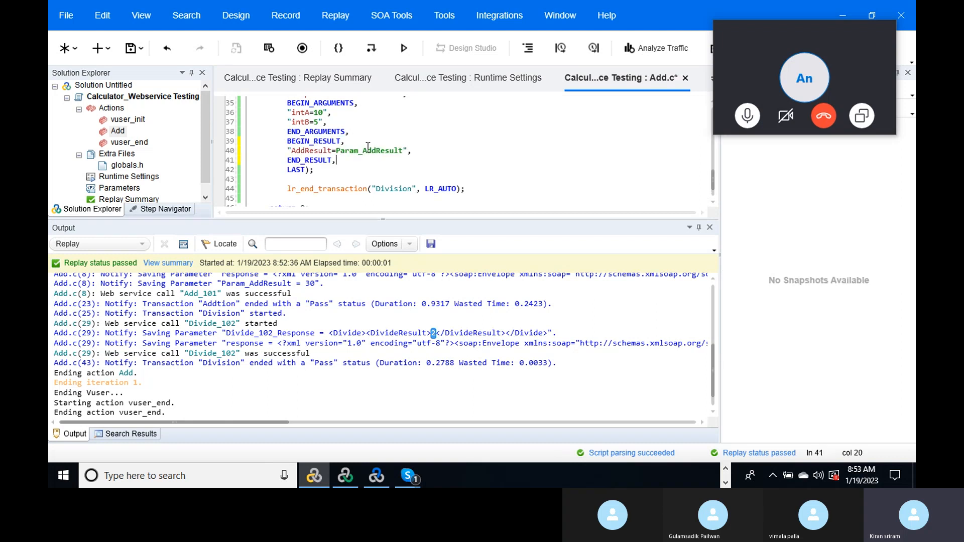
left_click_drag(363, 151, 377, 154)
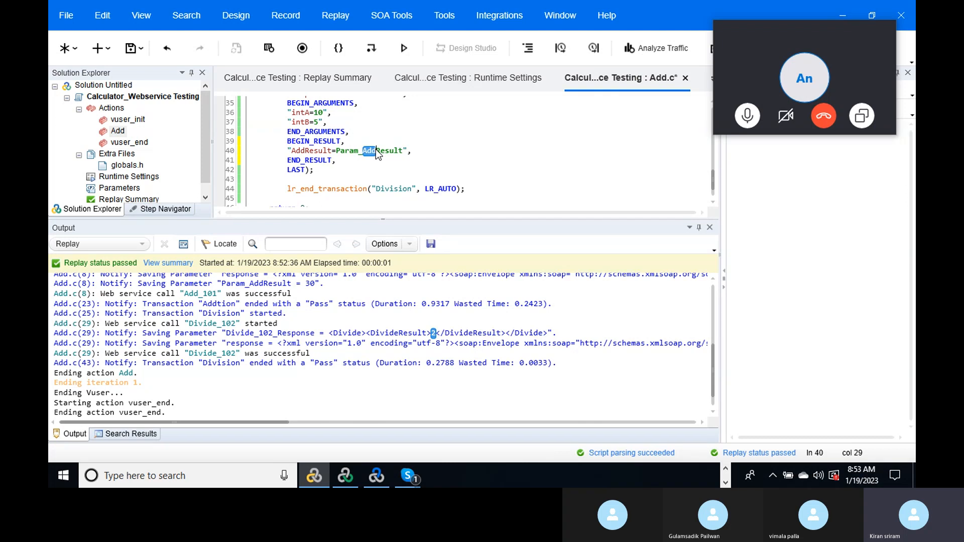
type("Div")
left_click(430, 155)
left_click(130, 48)
left_click(403, 49)
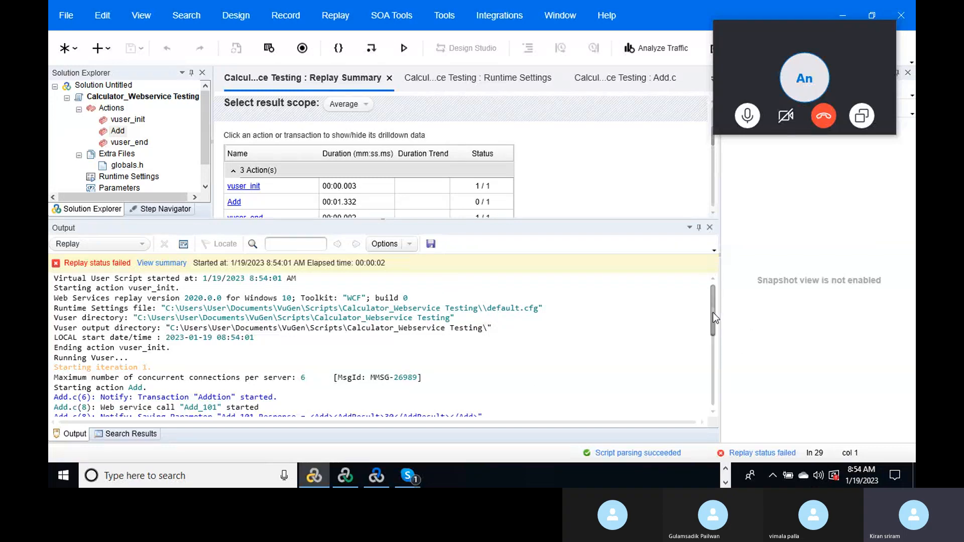
- Jump from the failing Divide_102 log entry to line 40 and rename AddResult to DivResult
left_click_drag(713, 316, 716, 358)
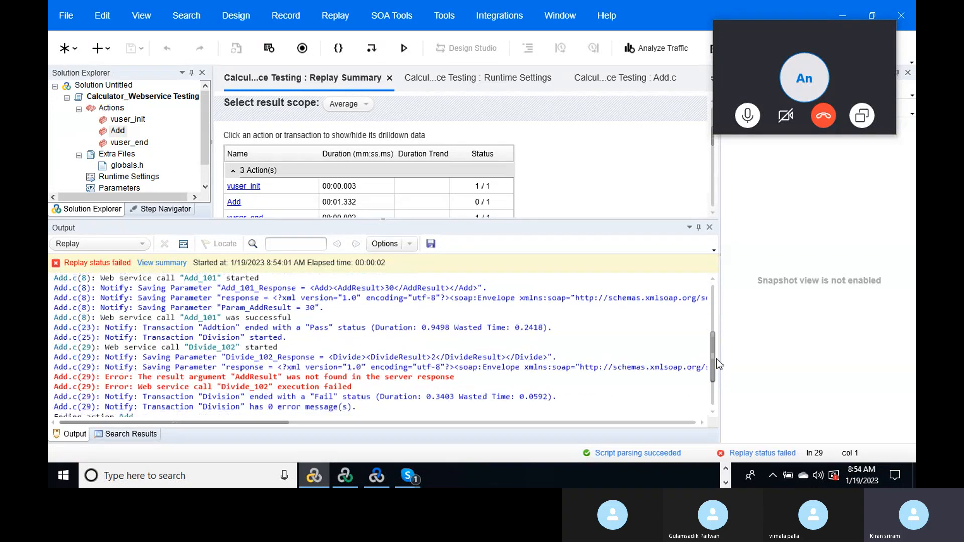
left_click(255, 378)
double_click(254, 378)
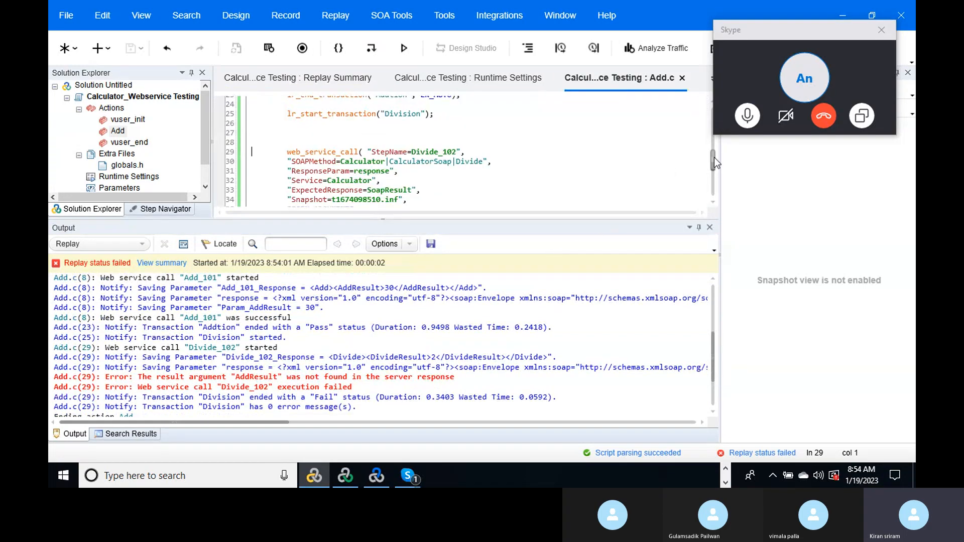
left_click_drag(714, 157, 707, 170)
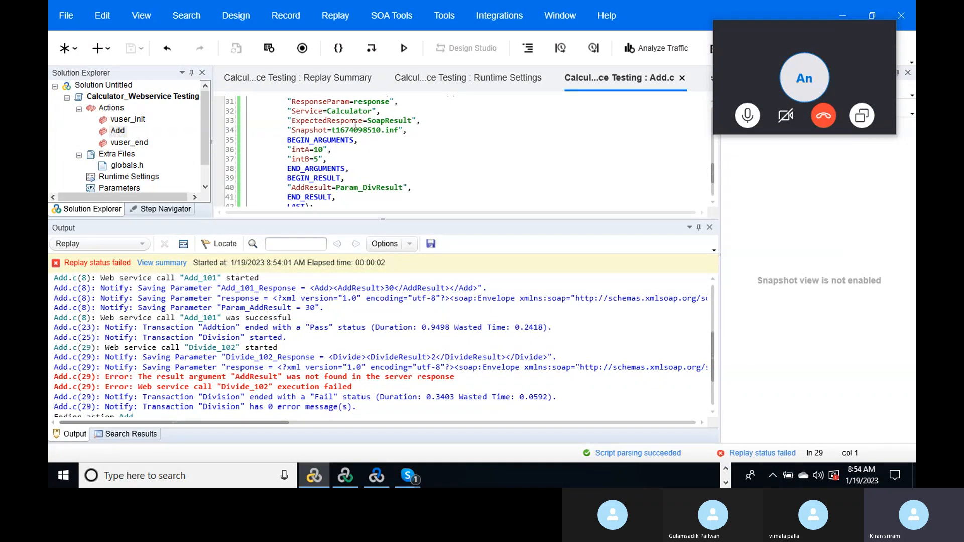
left_click(305, 188)
left_click_drag(305, 189, 292, 189)
type("Div")
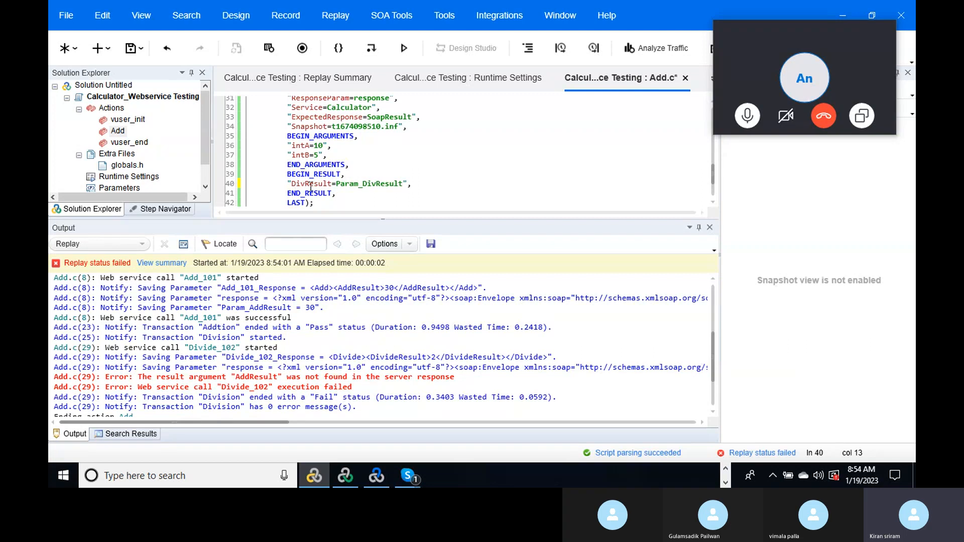
left_click(419, 183)
- Delete the old Divide_102 call from inside the Division transaction
left_click_drag(324, 204, 270, 140)
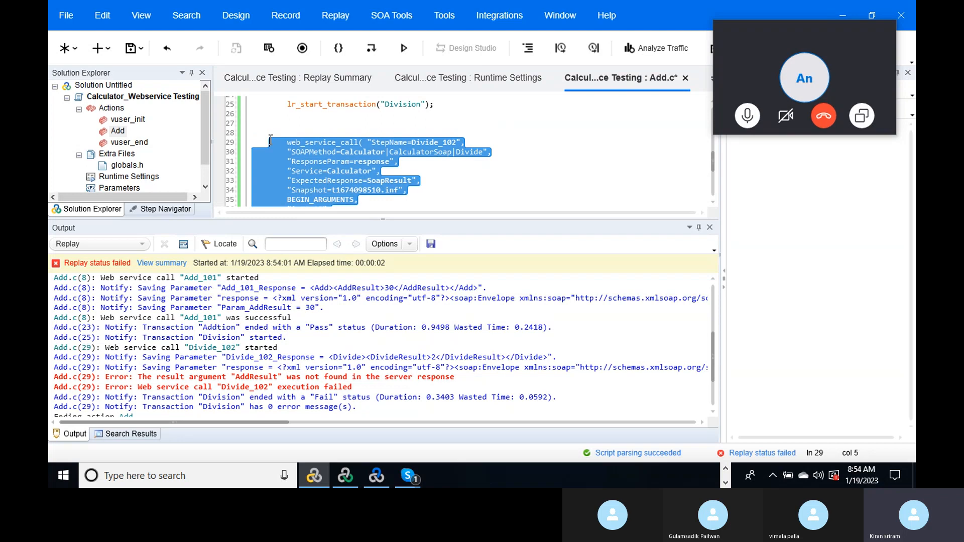
key("Delete")
left_click(294, 123)
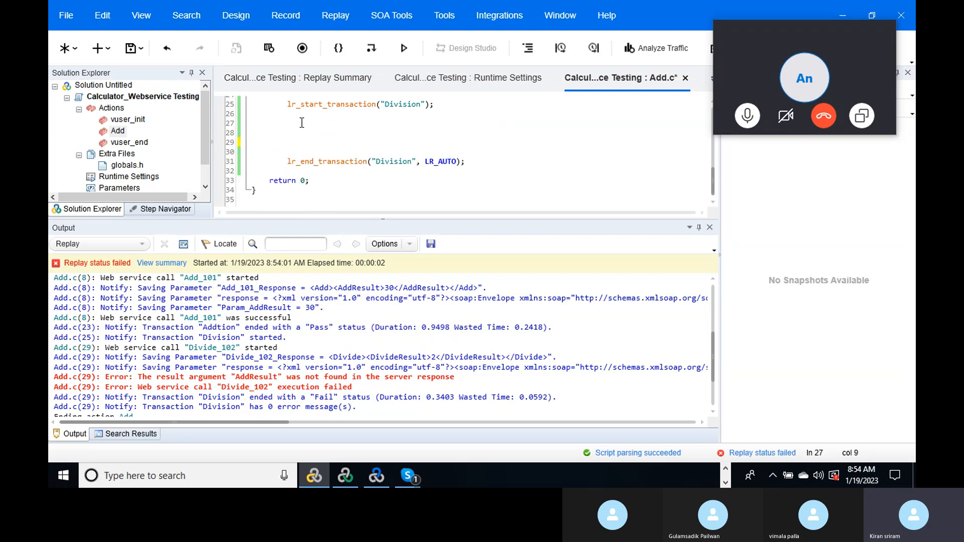
- Add a new Divide service call with fixed values intA=10 and intB=20
left_click(394, 16)
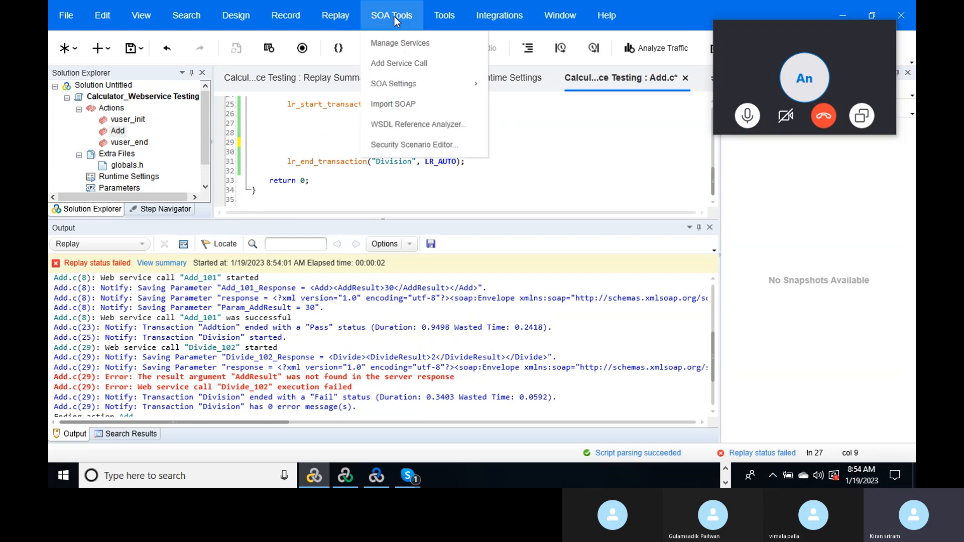
left_click(411, 62)
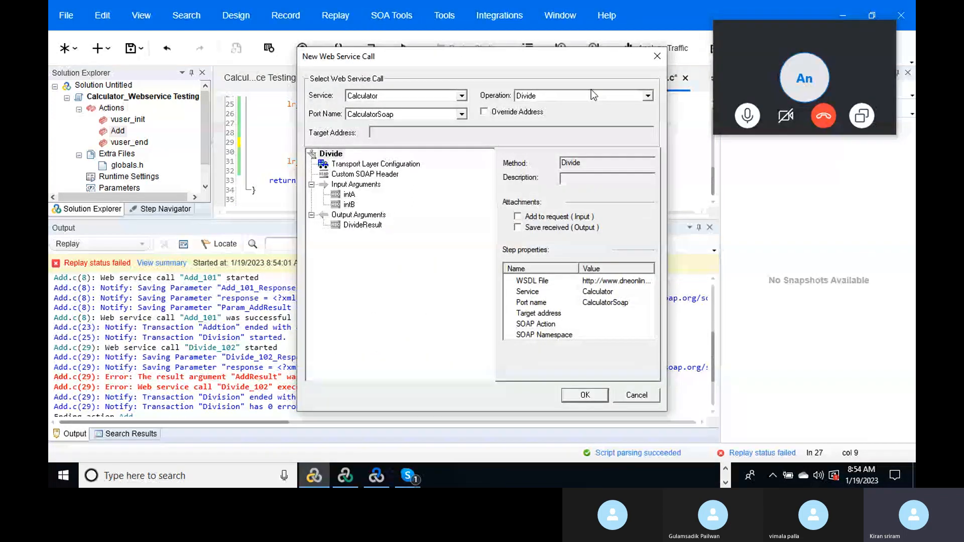
left_click(350, 194)
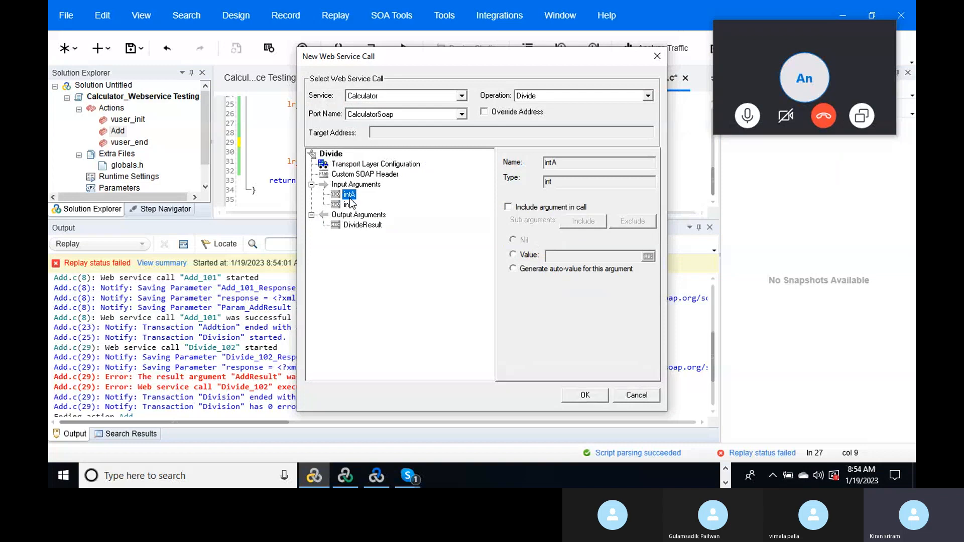
left_click(508, 207)
left_click(554, 256)
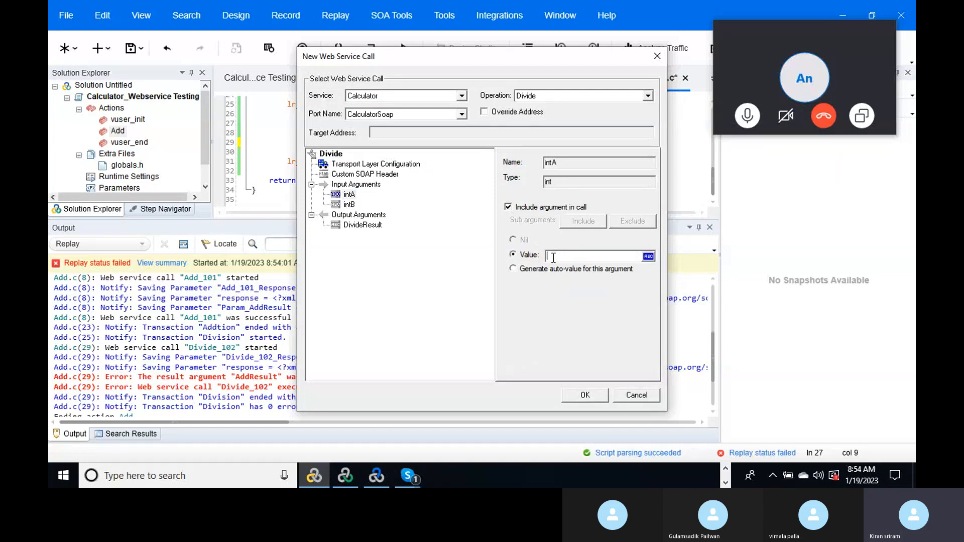
type("10")
left_click(349, 204)
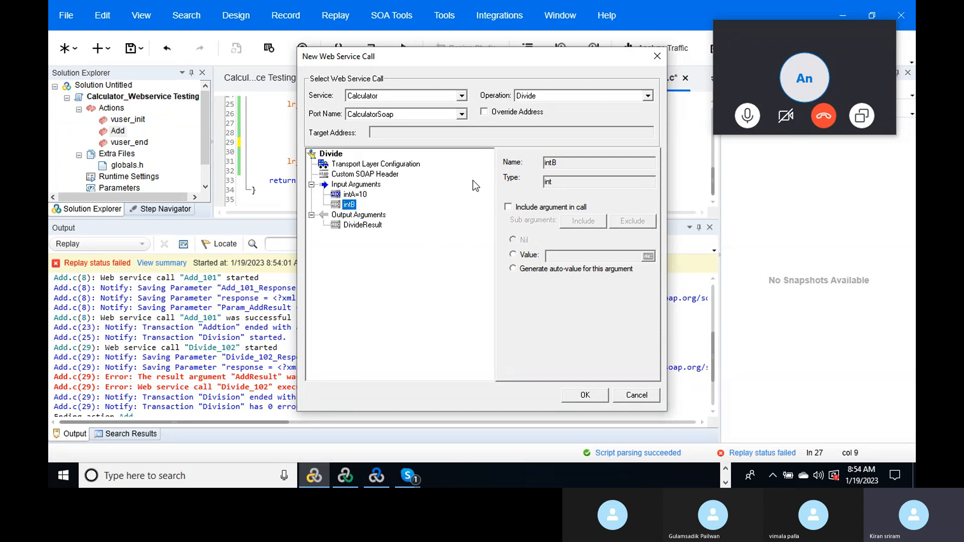
left_click(508, 206)
left_click(552, 255)
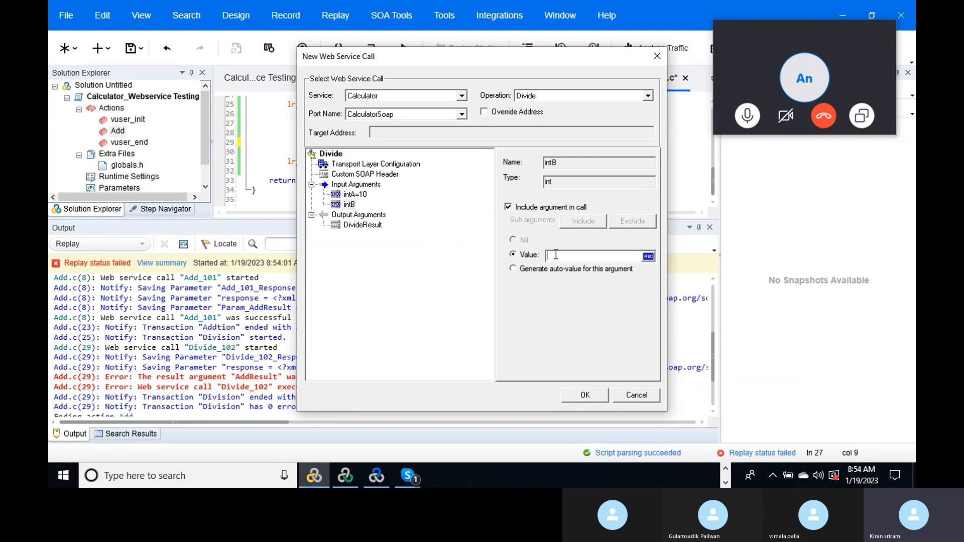
type("1")
key("BackSpace")
type("20")
- Save DivideResult to Param_DivideResult and insert the Divide_103 call
left_click(359, 226)
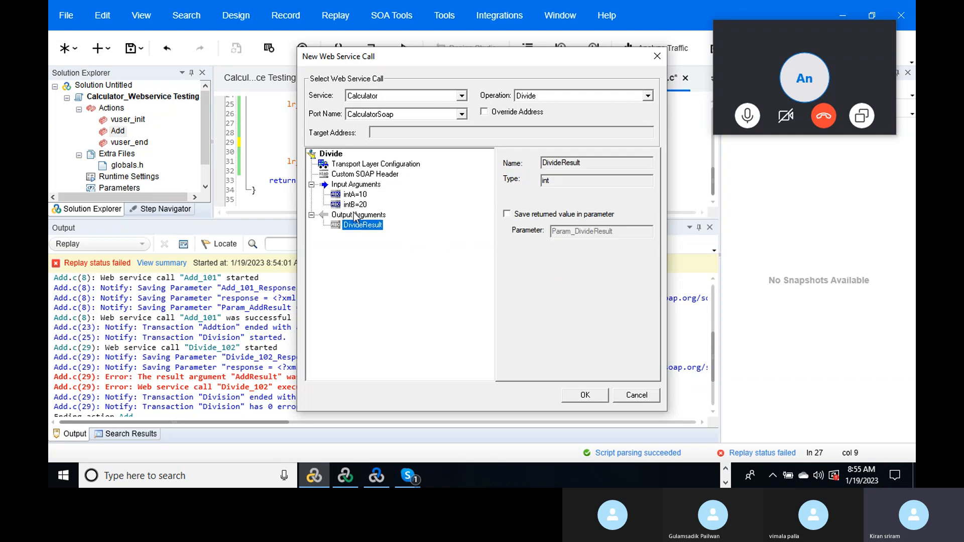
left_click(360, 216)
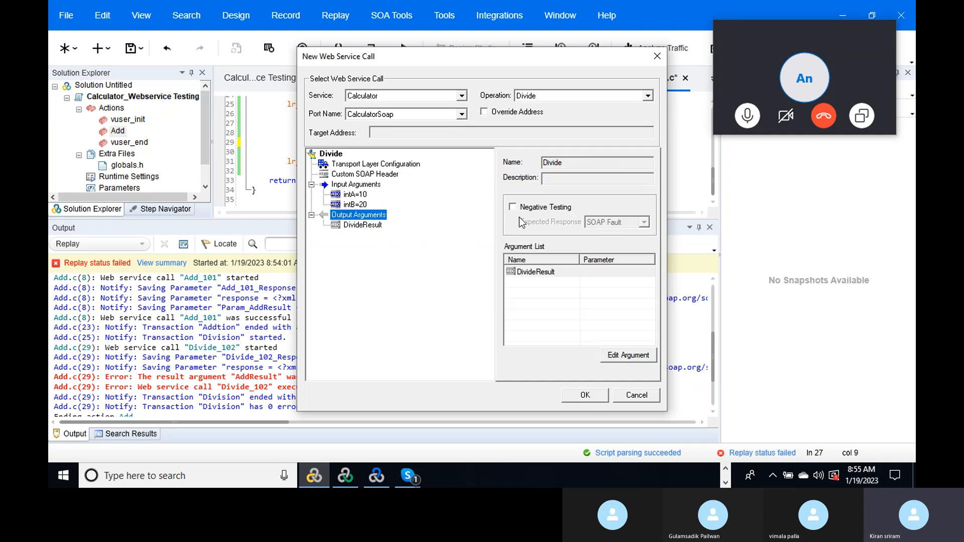
left_click(367, 225)
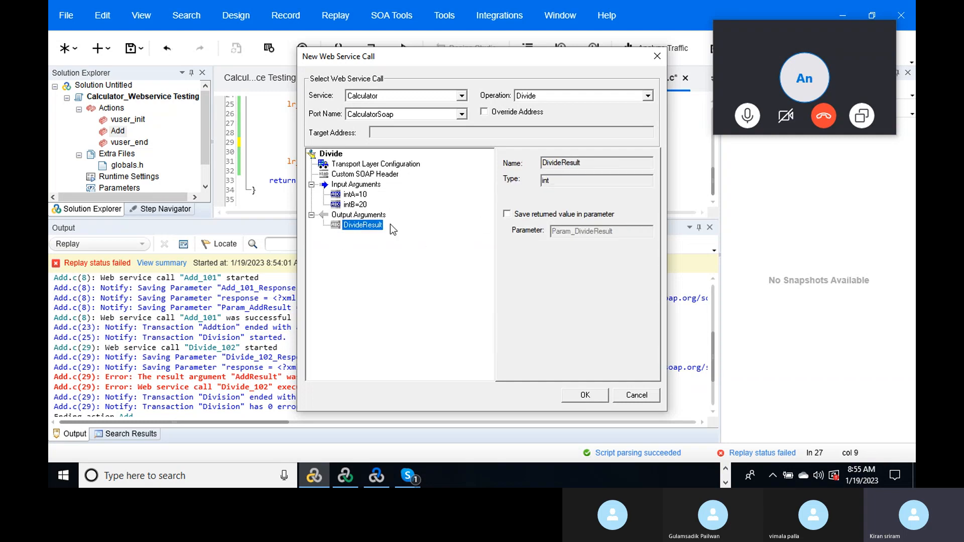
left_click(507, 215)
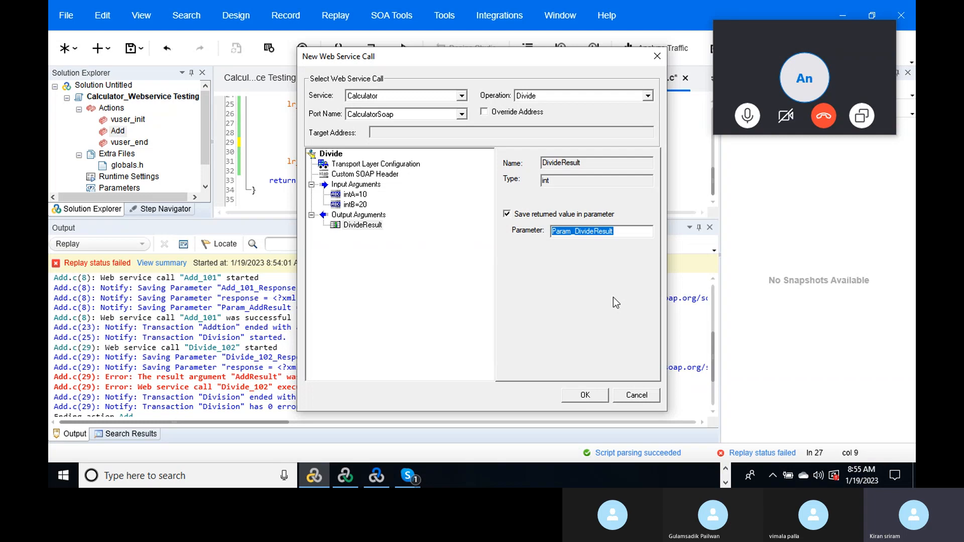
left_click(589, 392)
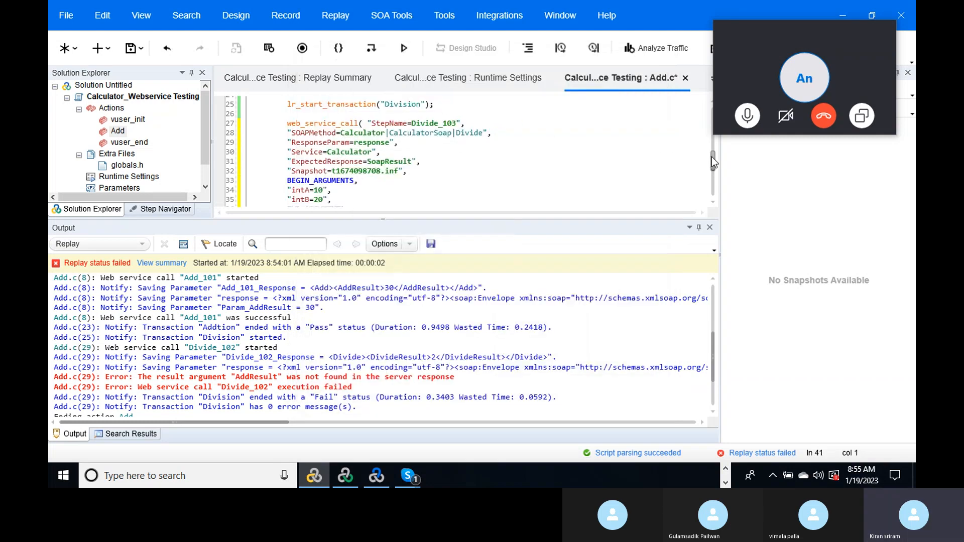
- Tidy the blank lines and add lr_start_transaction("Multi") after the Division end
left_click_drag(712, 156, 715, 178)
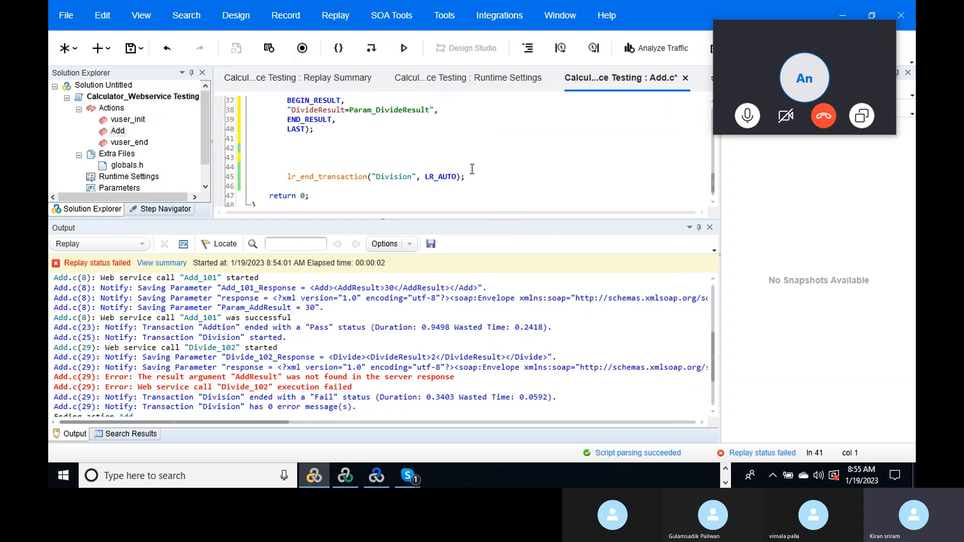
left_click(296, 159)
key("BackSpace")
key("BackSpace")
key("BackSpace")
key("BackSpace")
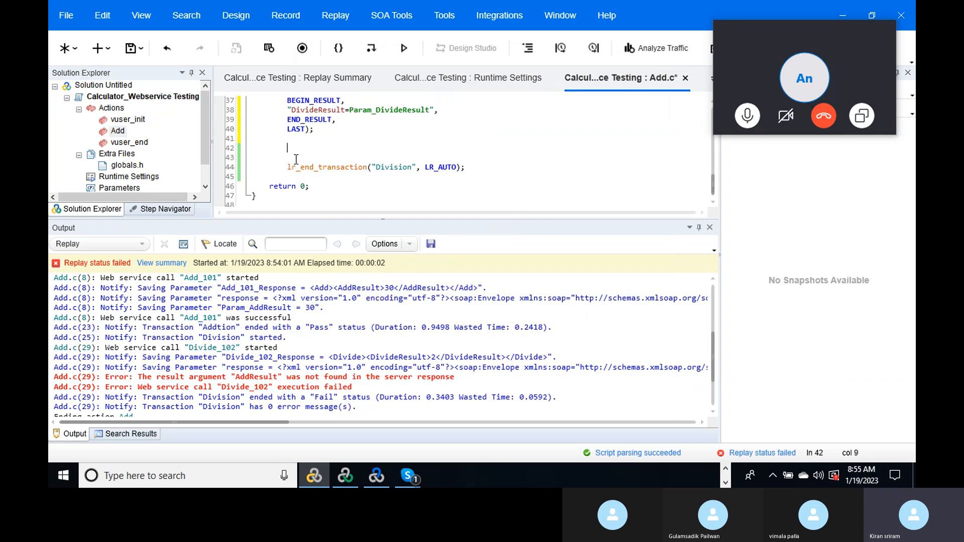
left_click(479, 157)
key("Return")
key("Return")
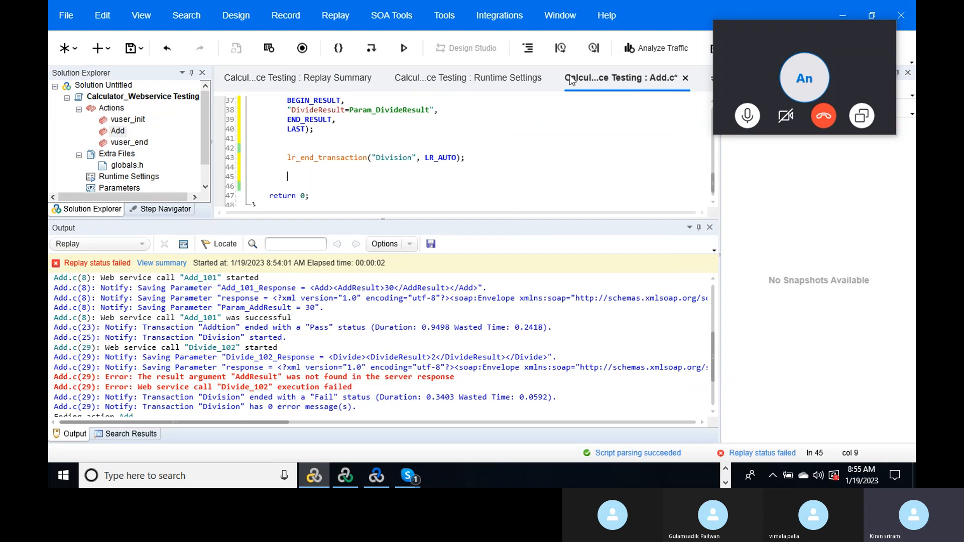
left_click(560, 48)
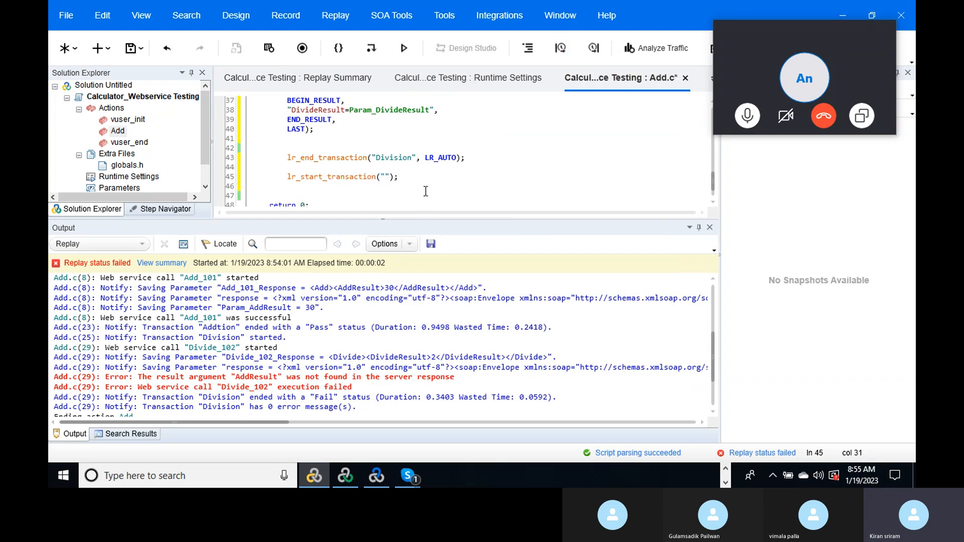
type("Multi")
- Add lr_end_transaction("Multi", LR_AUTO) with blank lines between the Multi start and end
left_click(435, 180)
key("Return")
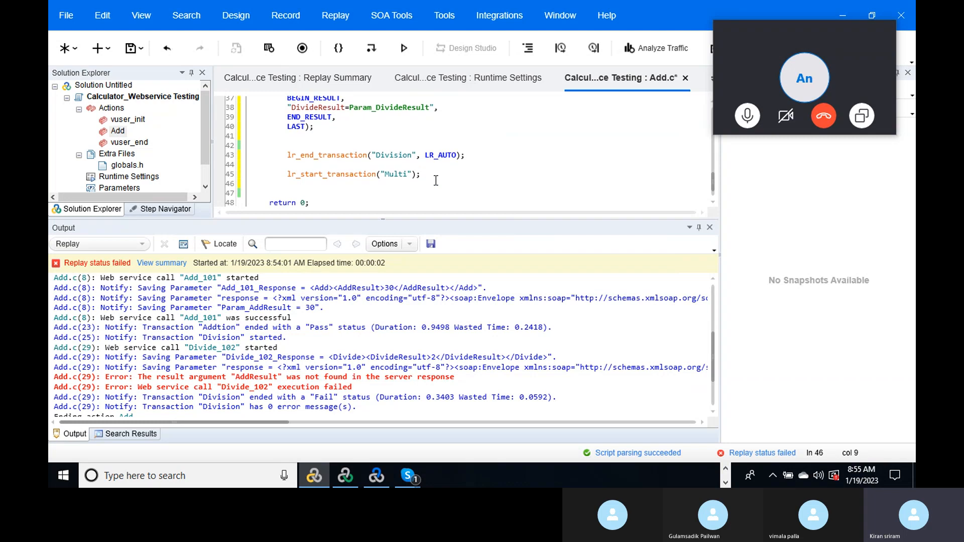
key("Return")
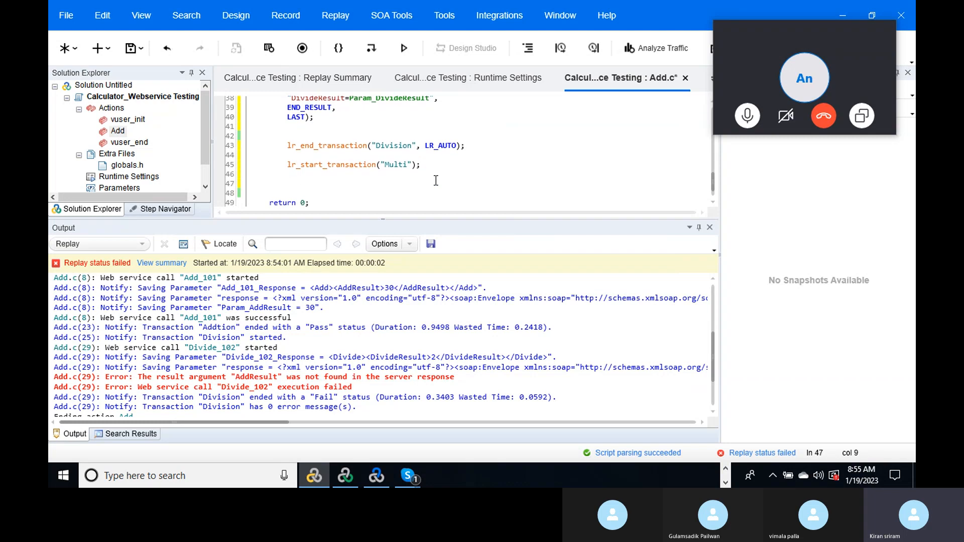
left_click(594, 48)
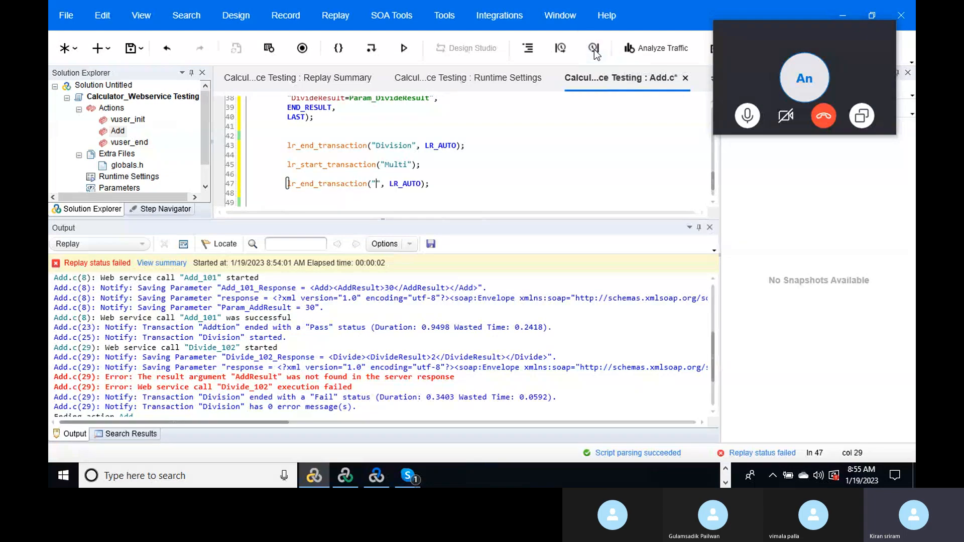
type("Multi")
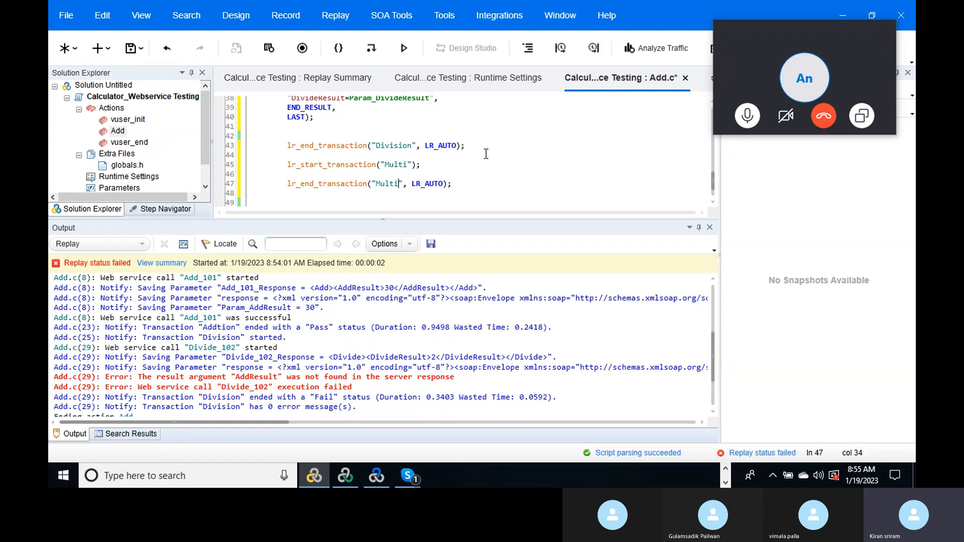
left_click(446, 162)
key("Return")
key("Return")
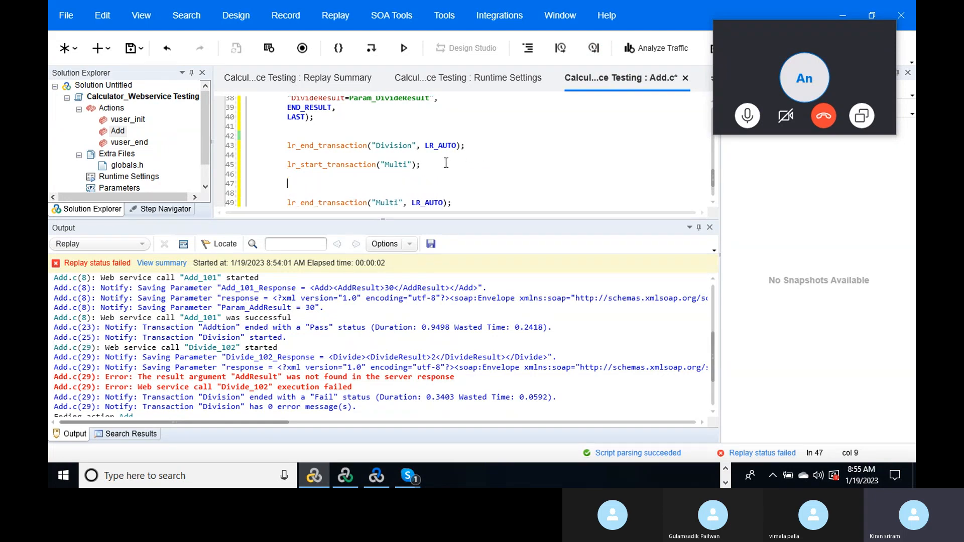
- Start a Calculator Multiply service call with intA set to 5
left_click(384, 20)
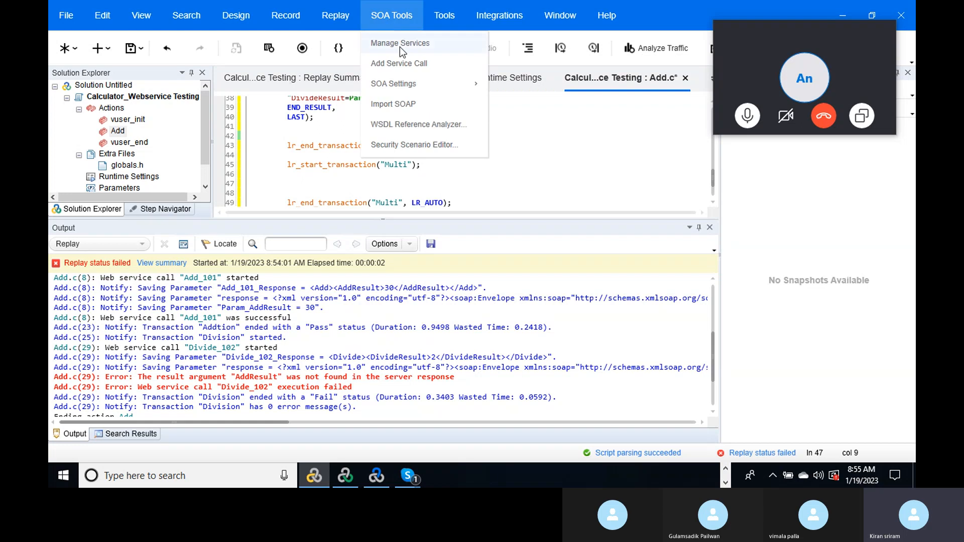
left_click(403, 64)
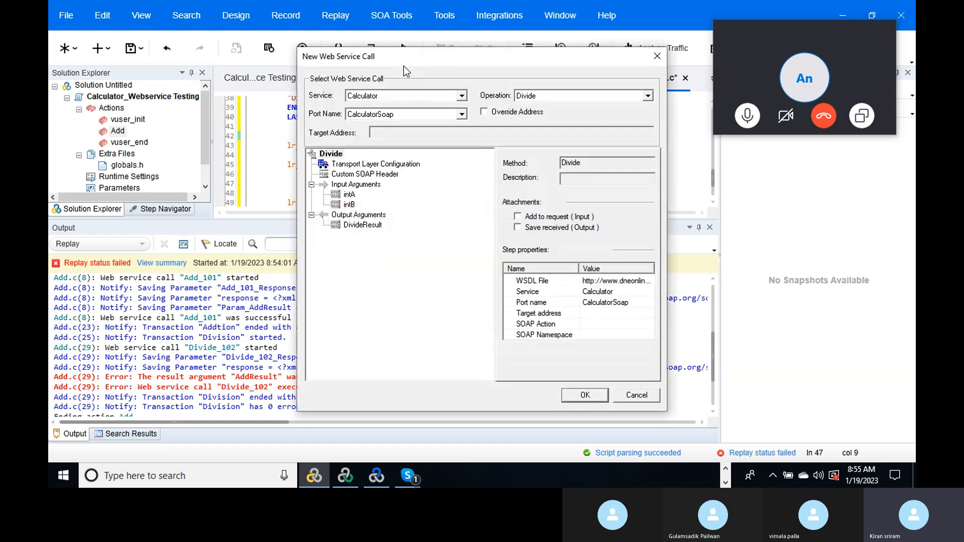
left_click(650, 99)
left_click(569, 126)
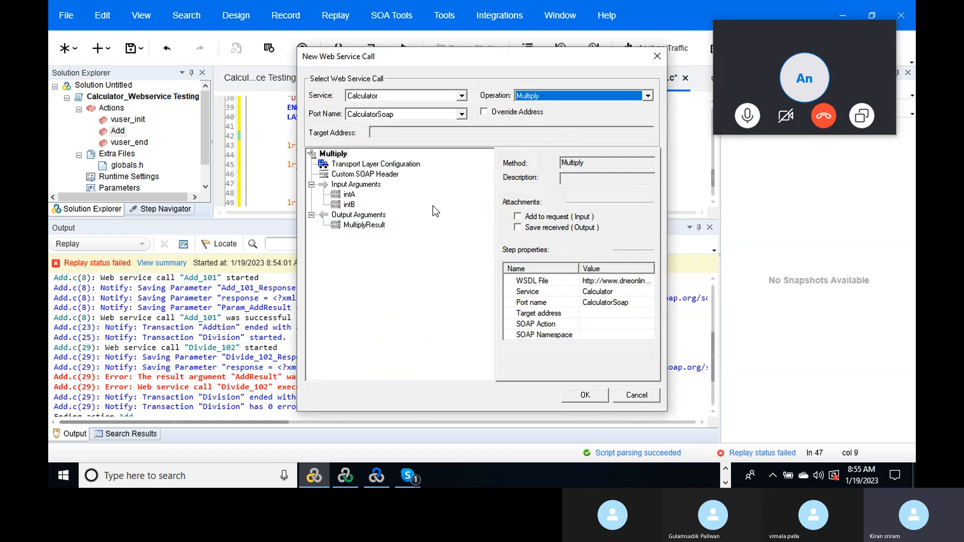
left_click(350, 195)
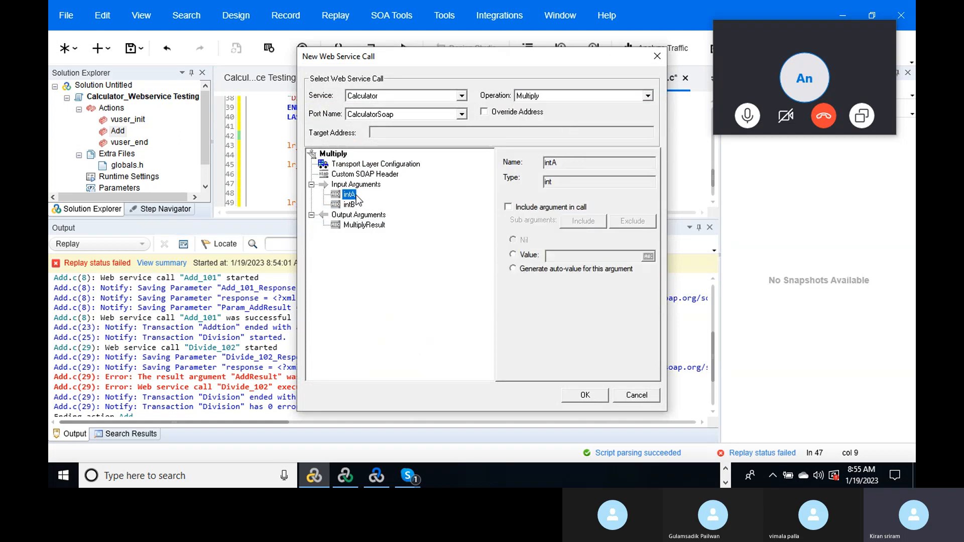
left_click(509, 207)
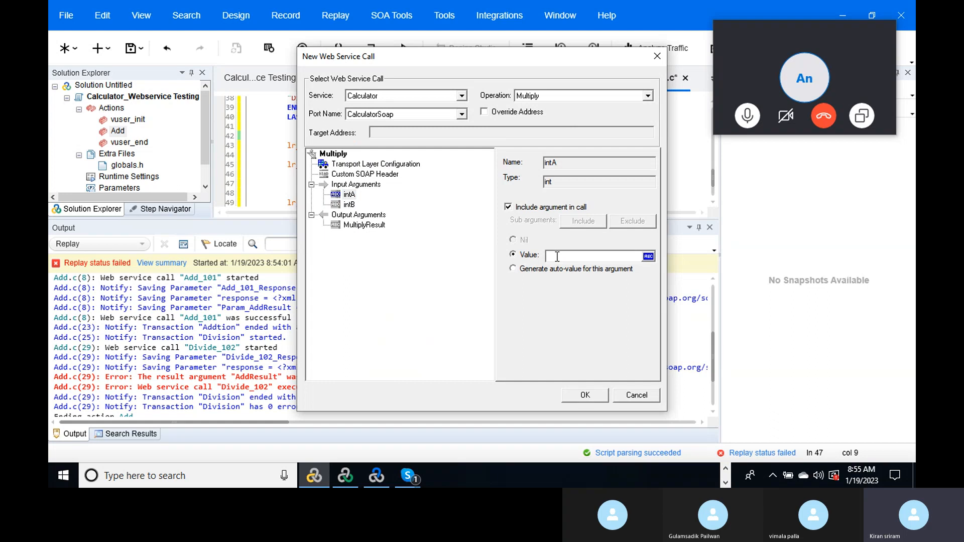
left_click(557, 257)
type("5")
- Set intB to 20, save MultiplyResult to Param_MultiplyResult, and insert the call
left_click(348, 205)
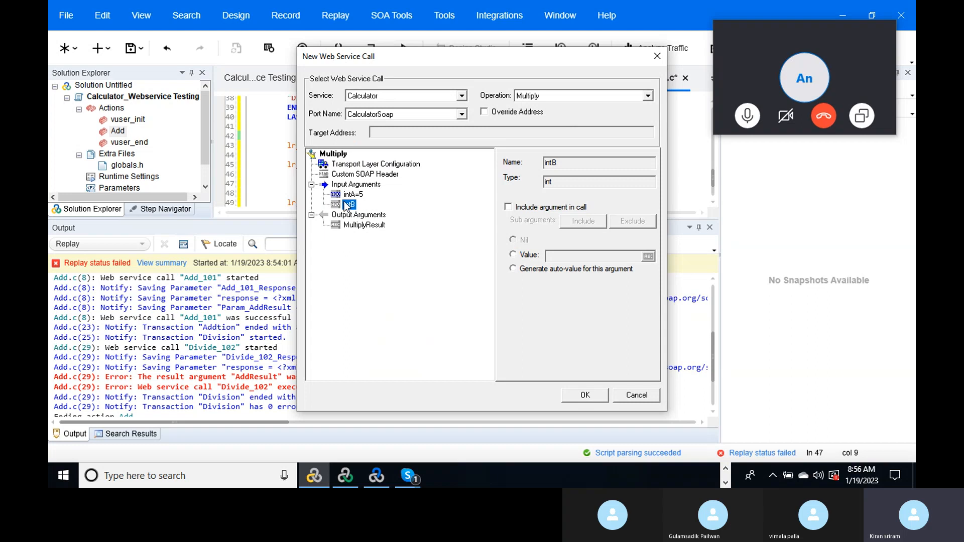
left_click(508, 207)
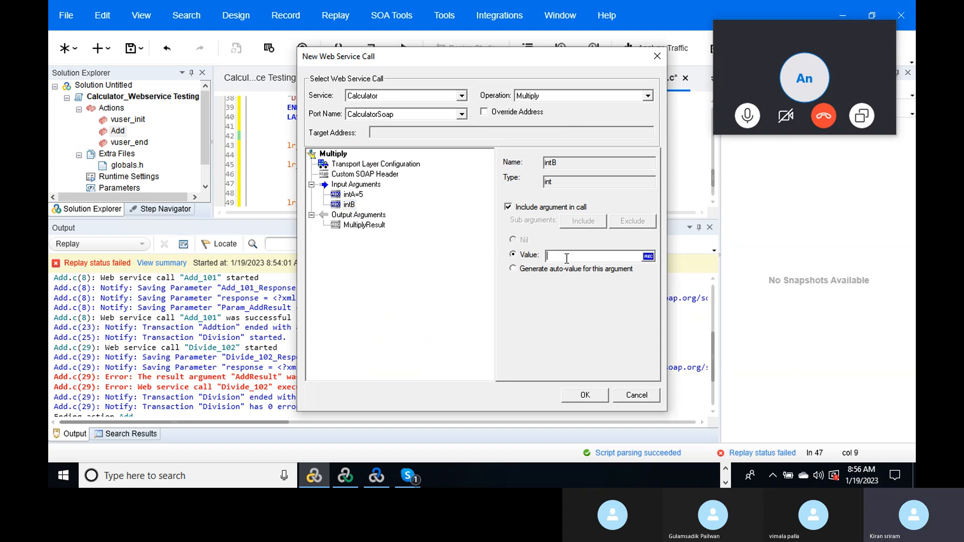
type("20")
left_click(372, 224)
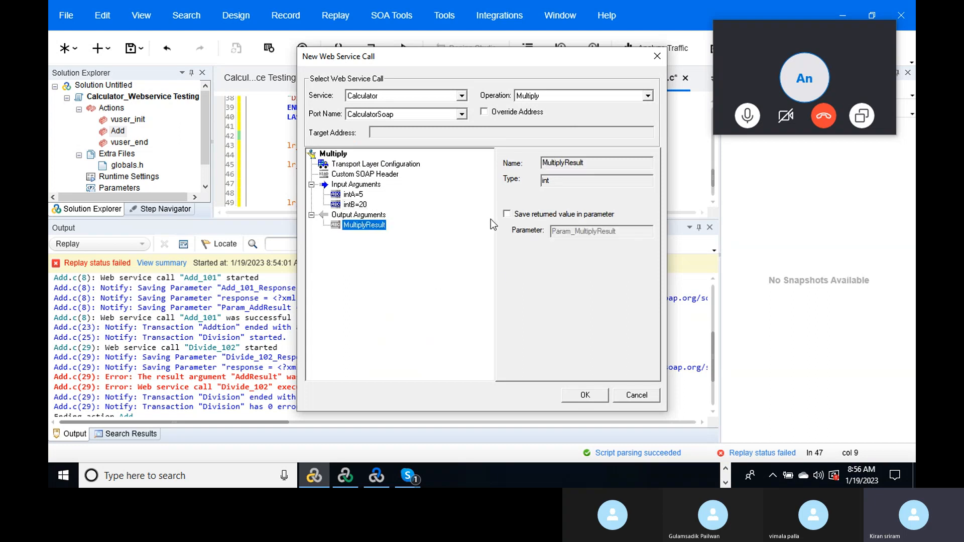
left_click(507, 214)
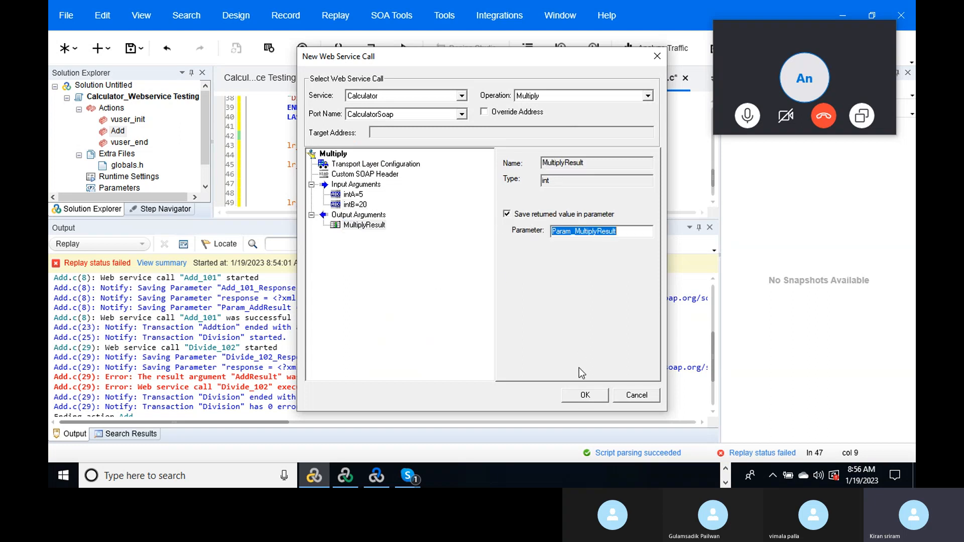
left_click(588, 400)
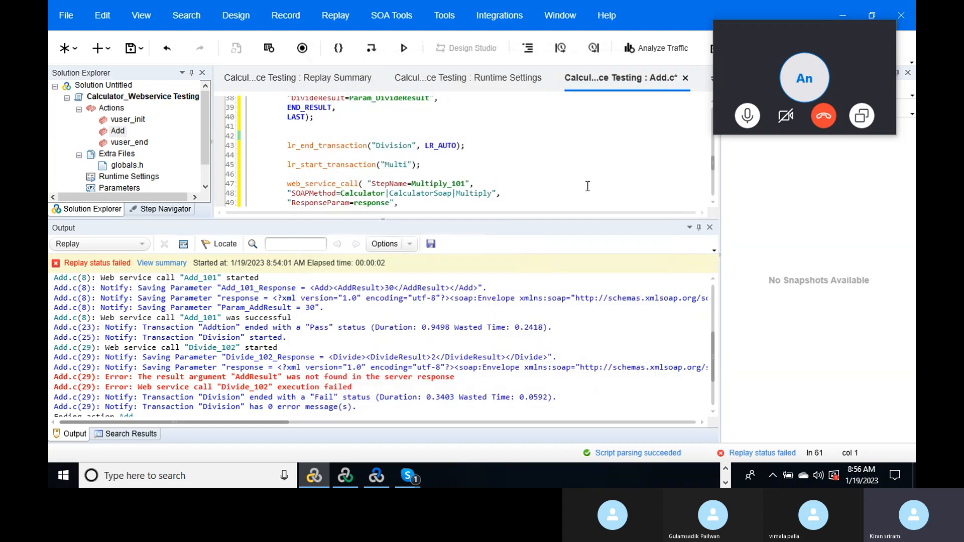
- Insert an end-transaction statement after the Multi transaction
left_click_drag(712, 164, 713, 176)
mouse_move(712, 179)
left_mouse_down()
mouse_move(704, 121)
mouse_move(709, 188)
left_mouse_up()
left_click(461, 162)
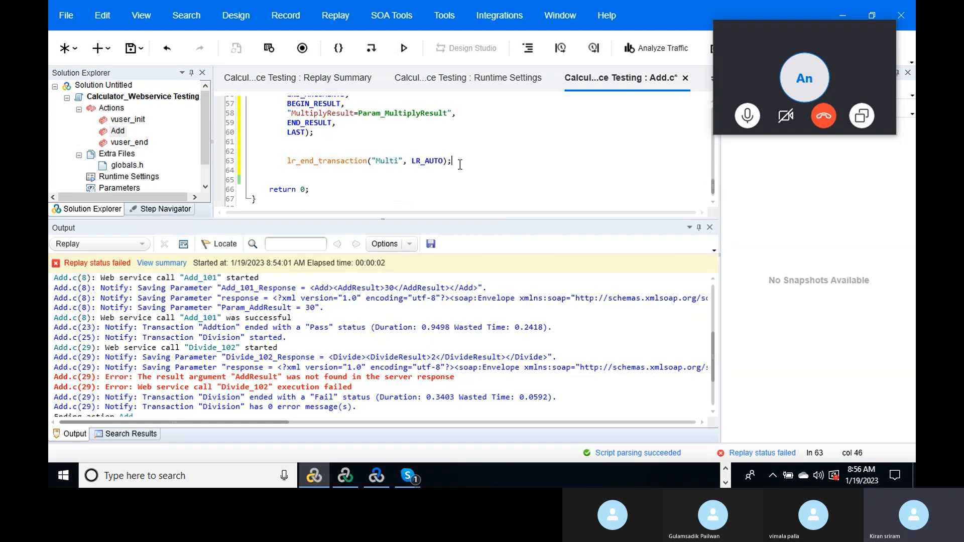
key("Return")
key("Return")
left_click(594, 47)
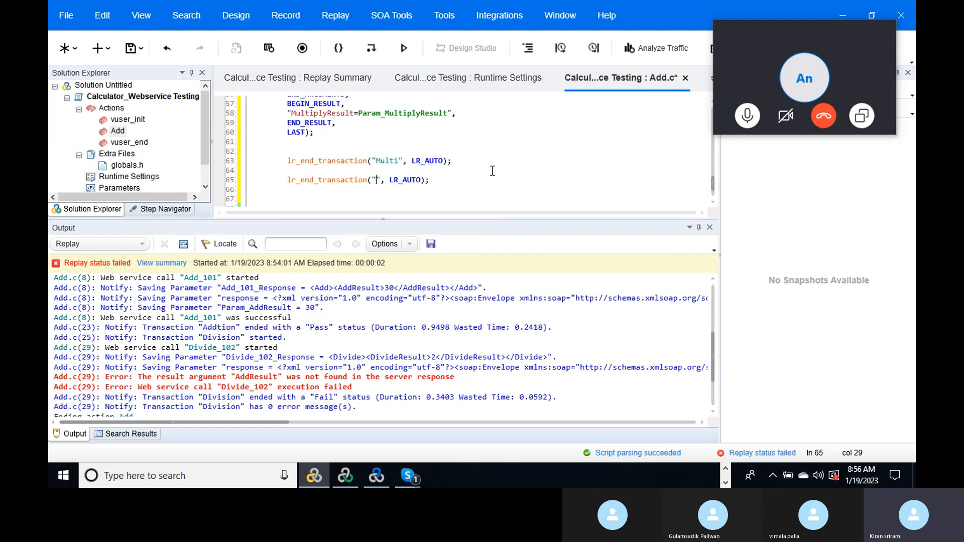
- Add lr_start_transaction("Sub") above it, name both Sub, and open a blank line between
left_click(465, 158)
key("Return")
key("Return")
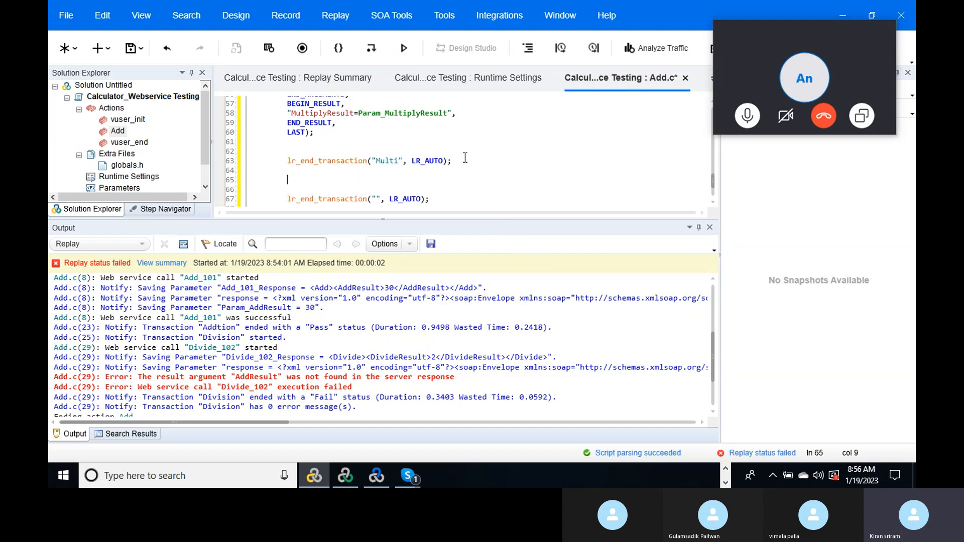
left_click(561, 48)
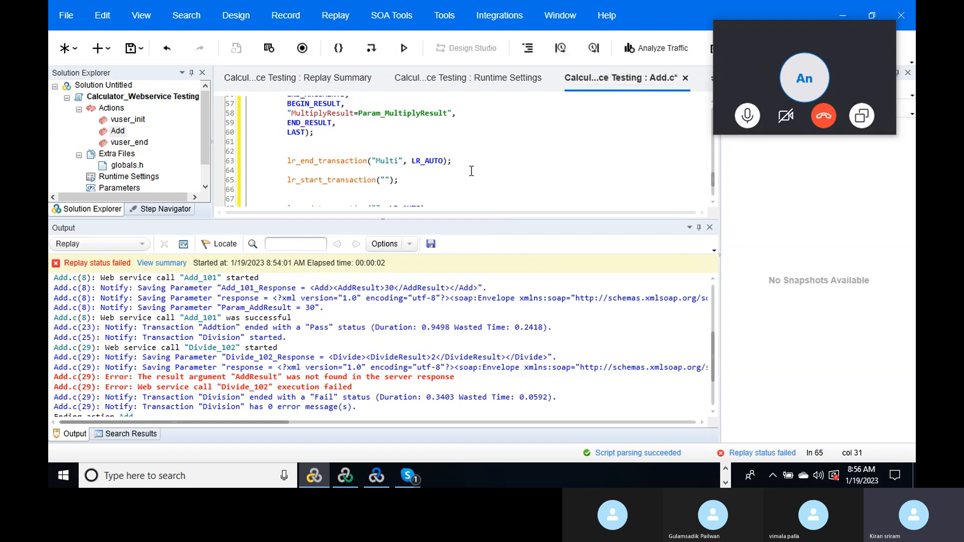
type("Sub")
left_click_drag(710, 179, 712, 183)
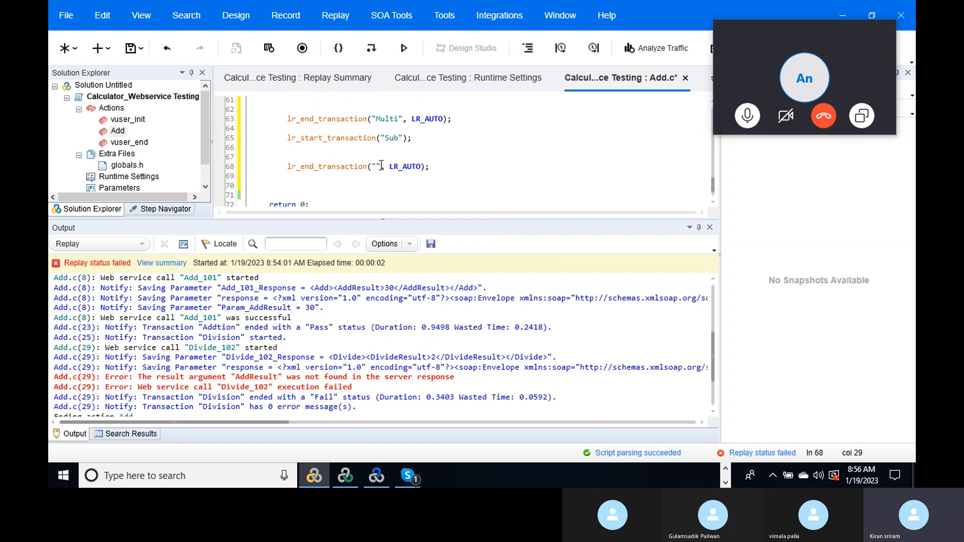
type("Sub")
left_click(424, 139)
key("Return")
key("Return")
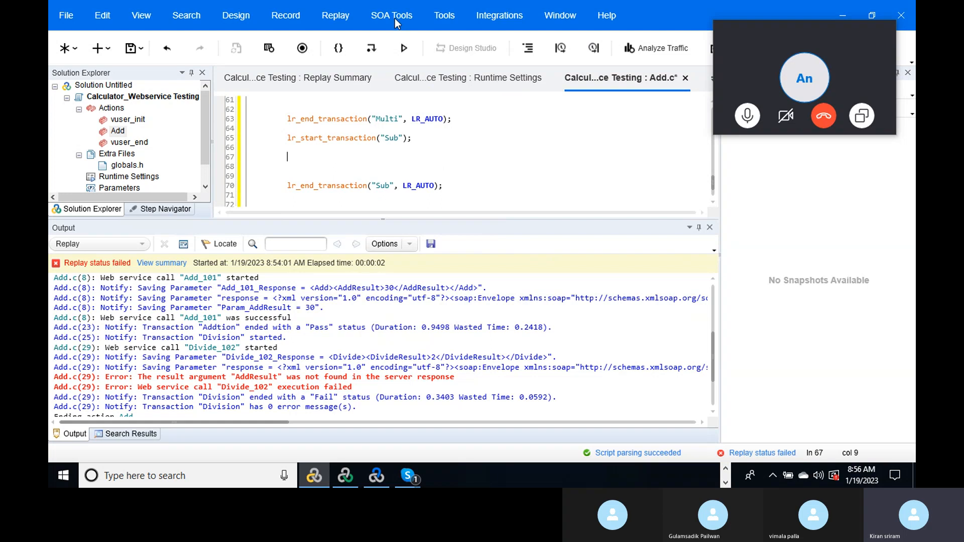
- Start a Calculator Subtract service call with intA set to 20
left_click(395, 18)
left_click(425, 65)
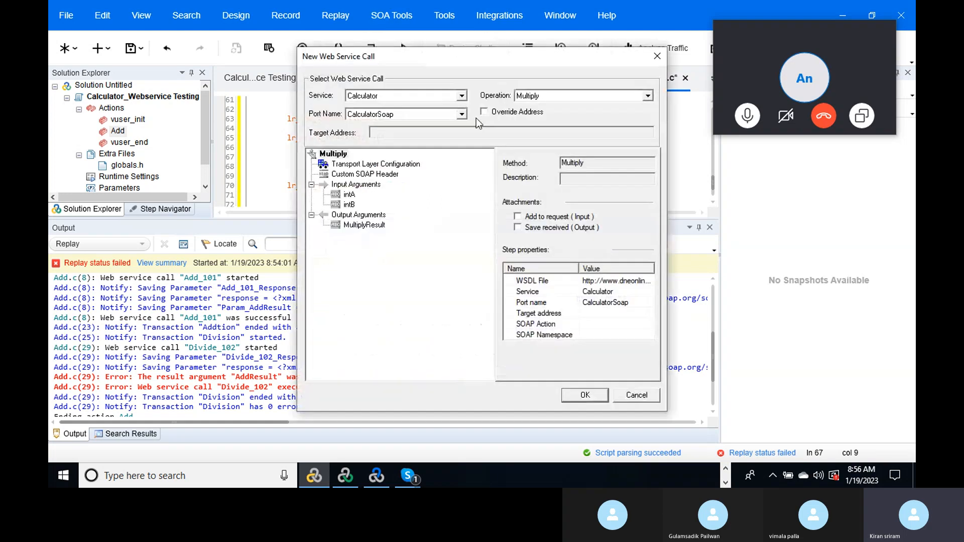
left_click(648, 96)
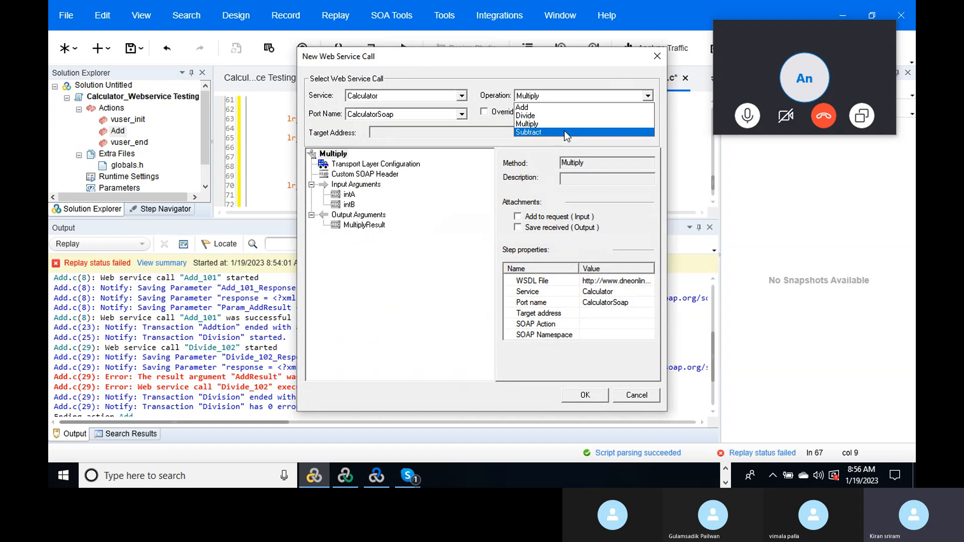
left_click(565, 132)
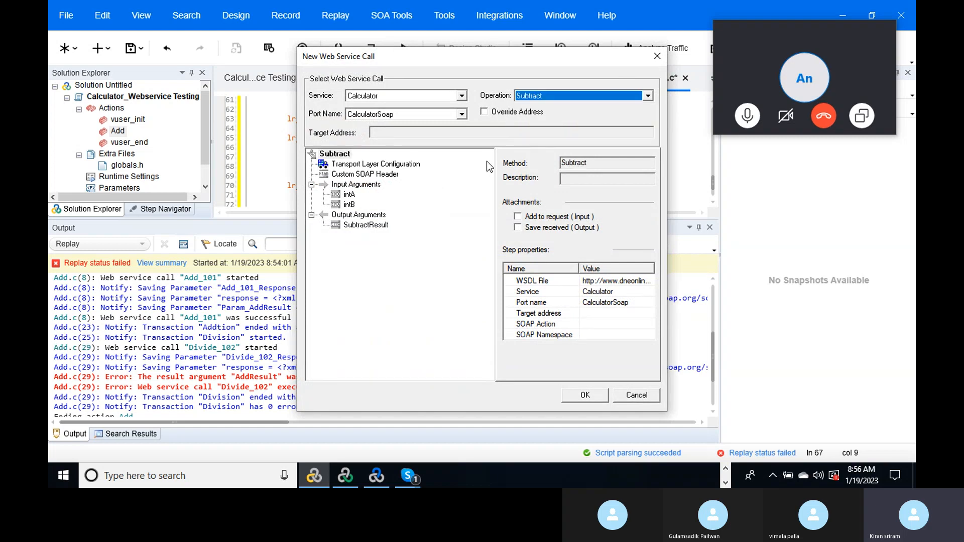
left_click(350, 195)
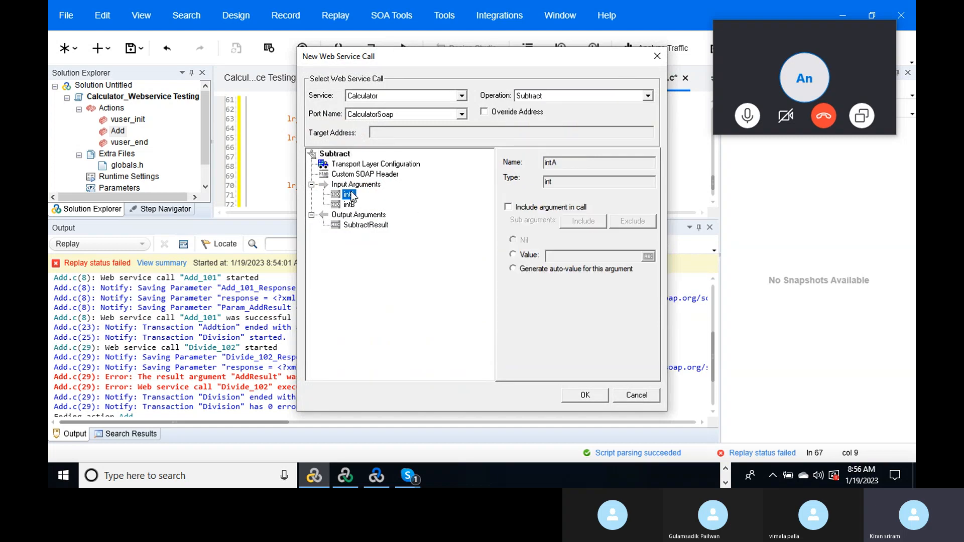
left_click(508, 207)
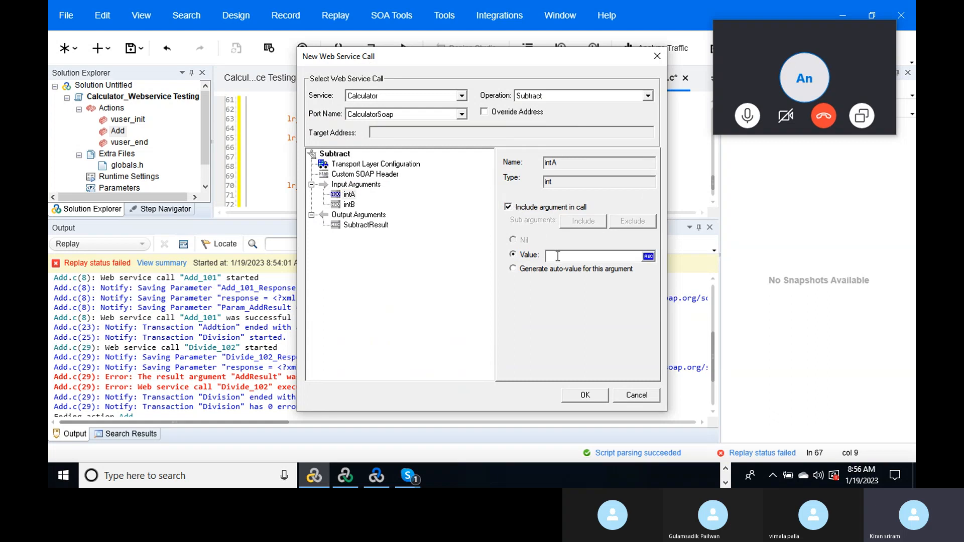
left_click(558, 256)
type("20")
- Set intB to 5, save SubtractResult to Param_SubtractResult, and insert the call
left_click(349, 205)
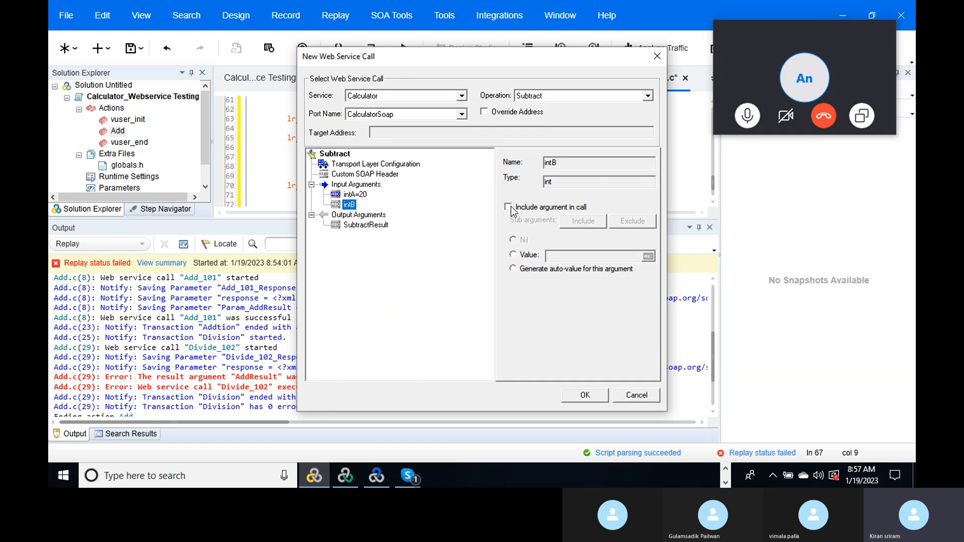
left_click(509, 208)
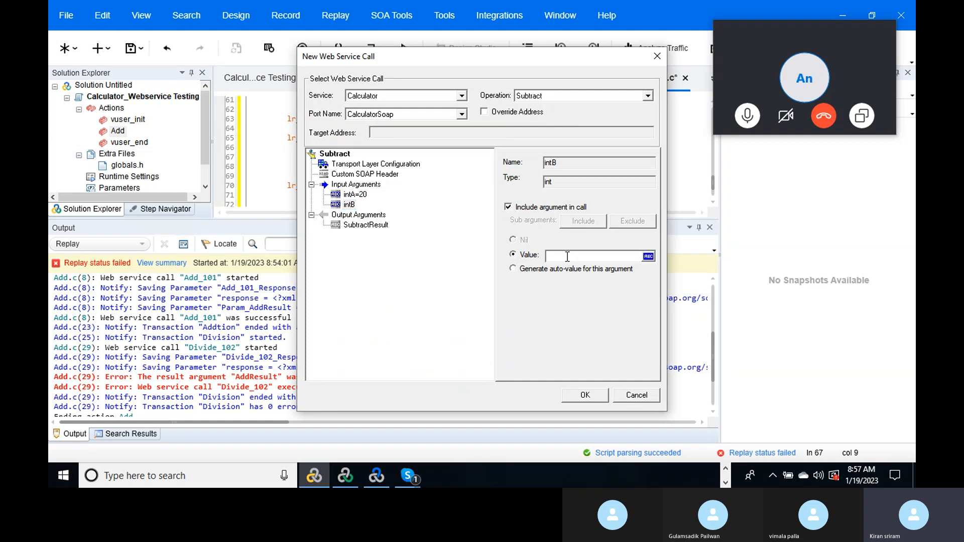
left_click(568, 256)
type("5")
left_click(375, 226)
left_click(514, 216)
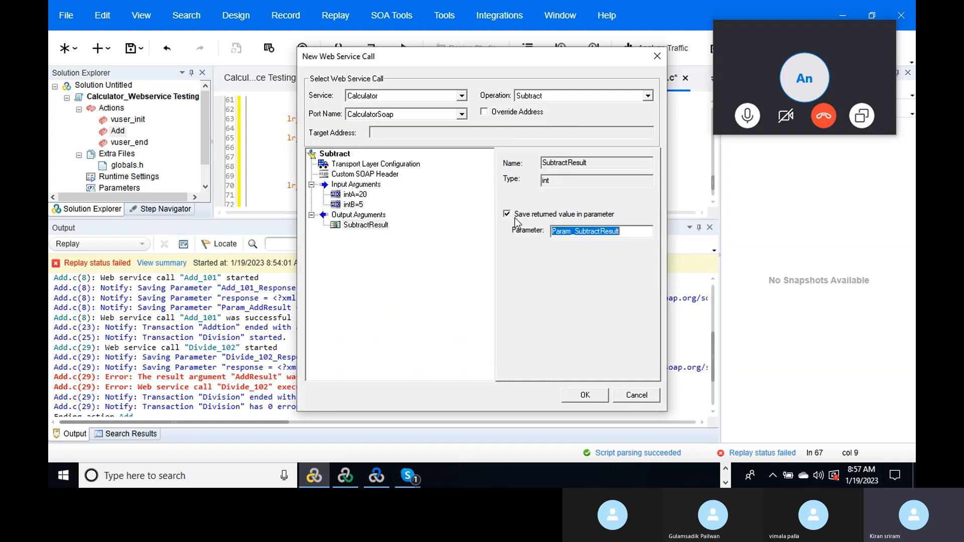
left_click(585, 396)
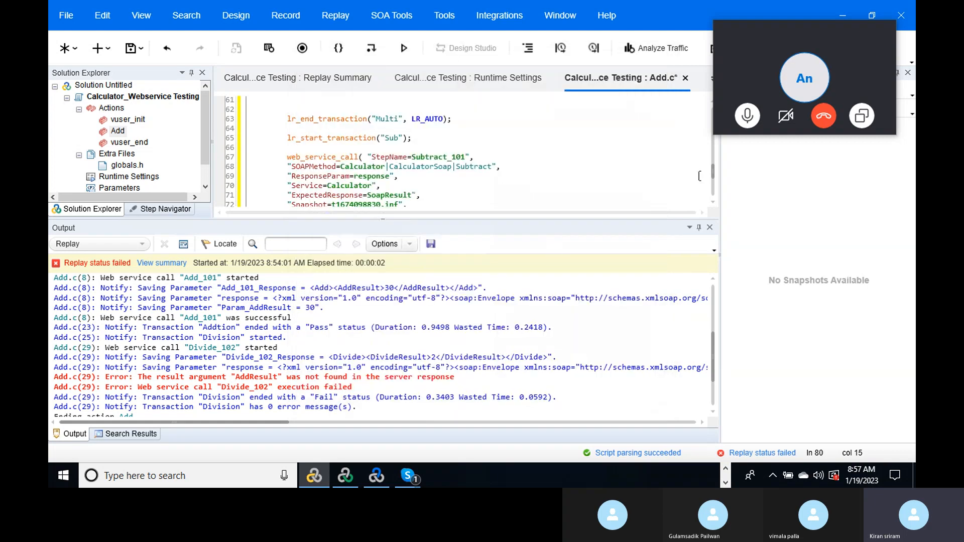
- Save and replay the script, confirming Addtion, Division, Multi and Sub each pass 1/1
left_click_drag(710, 173, 695, 102)
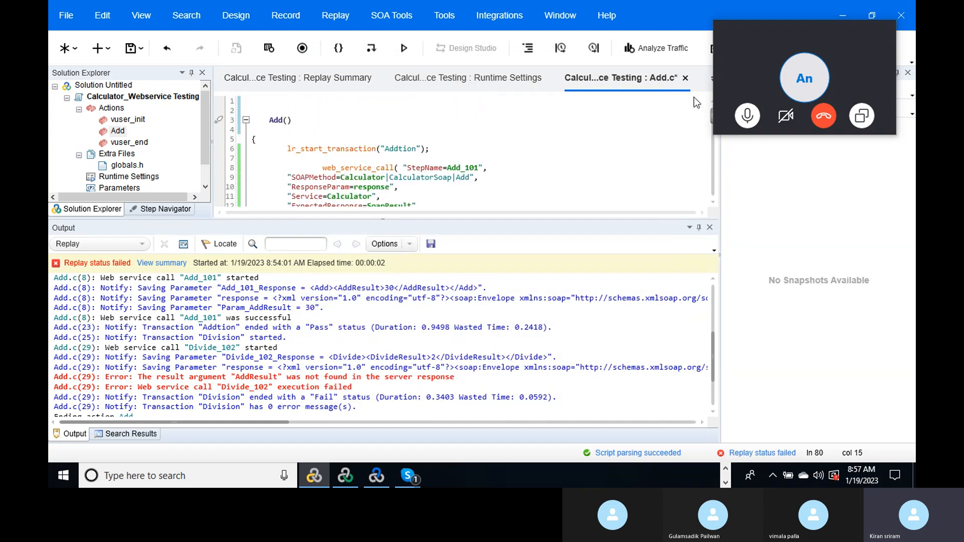
left_click(130, 48)
key("F5")
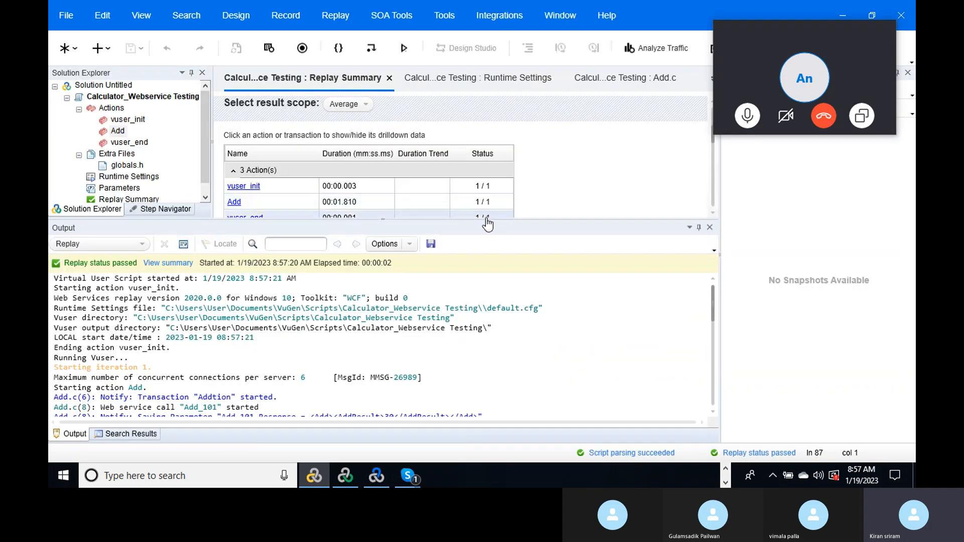
left_click_drag(486, 219, 486, 365)
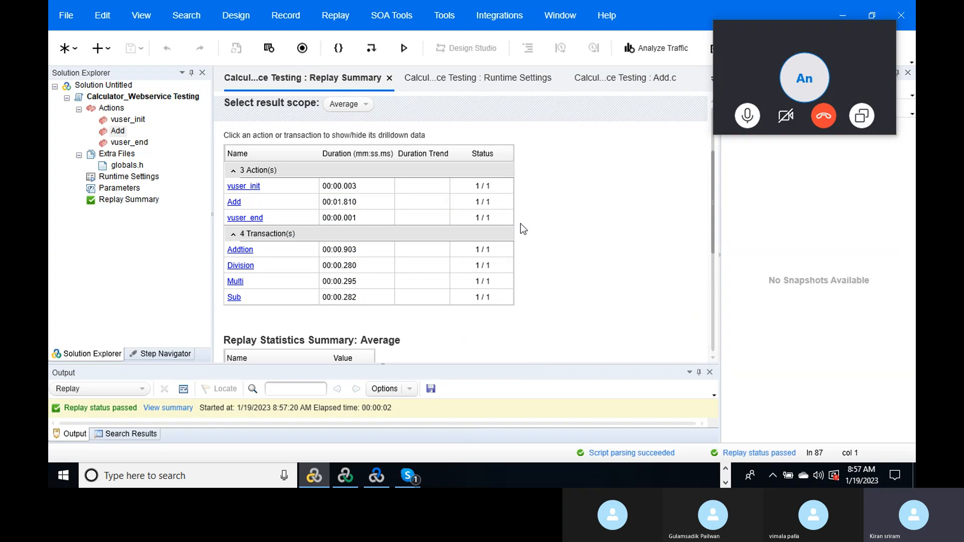
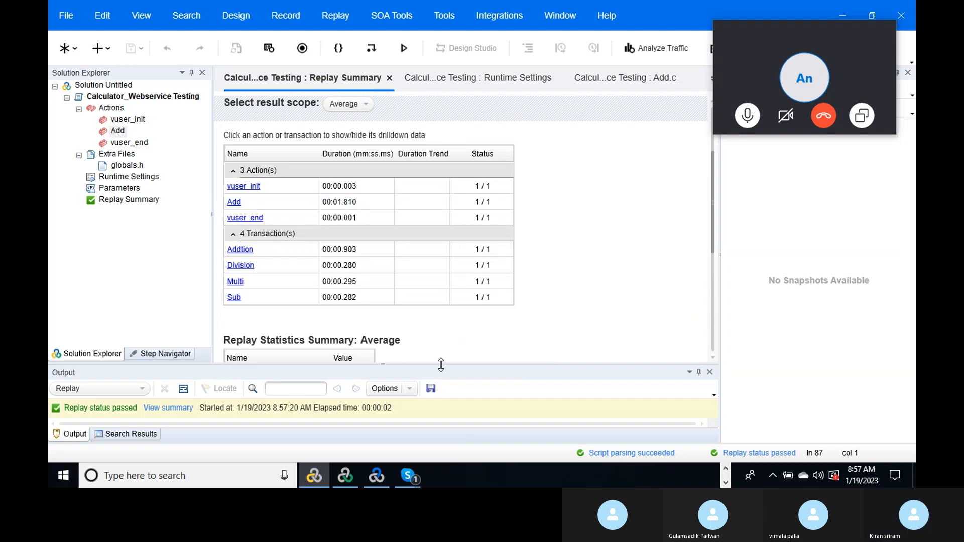
- Enlarge the replay log and jump from the Param_DivideResult line to Add.c line 27
left_click_drag(440, 365, 467, 192)
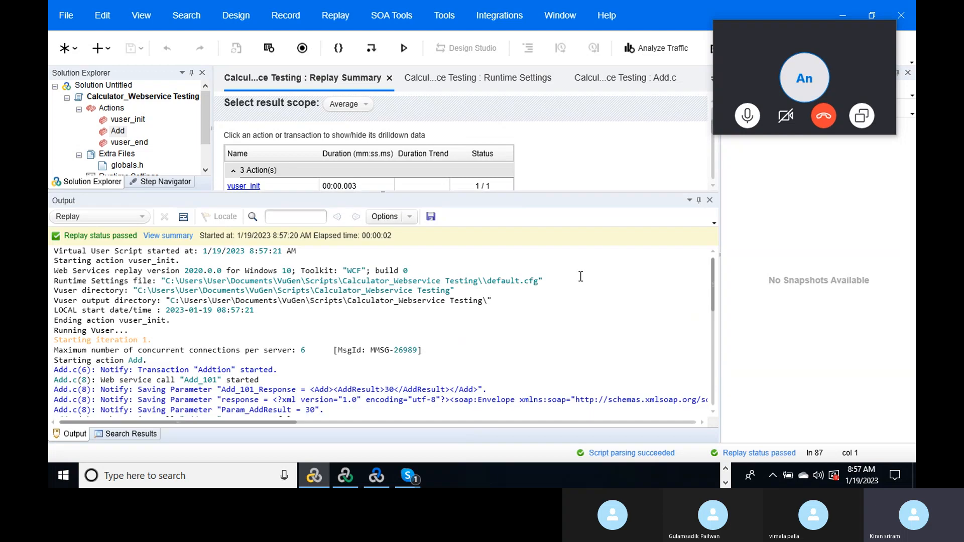
left_click_drag(713, 282, 719, 304)
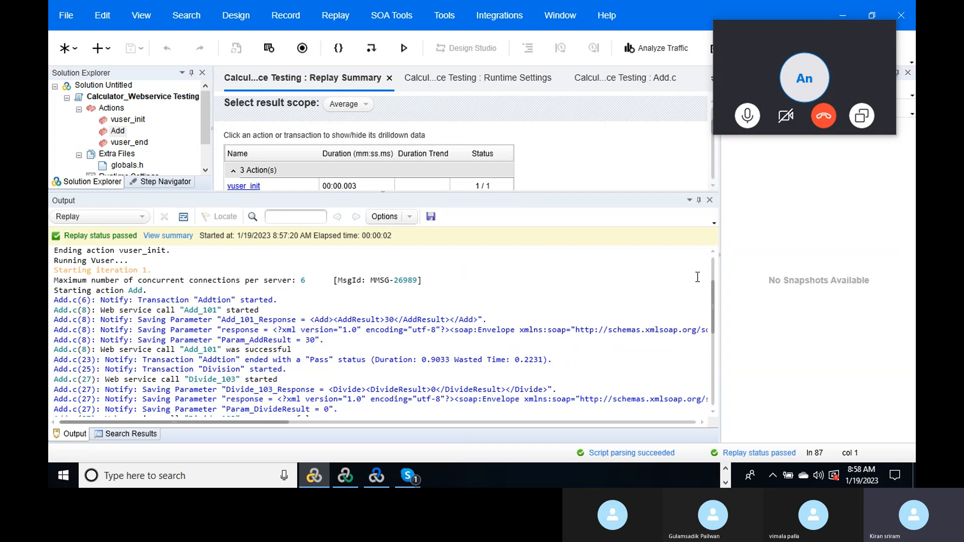
left_click_drag(712, 289, 713, 305)
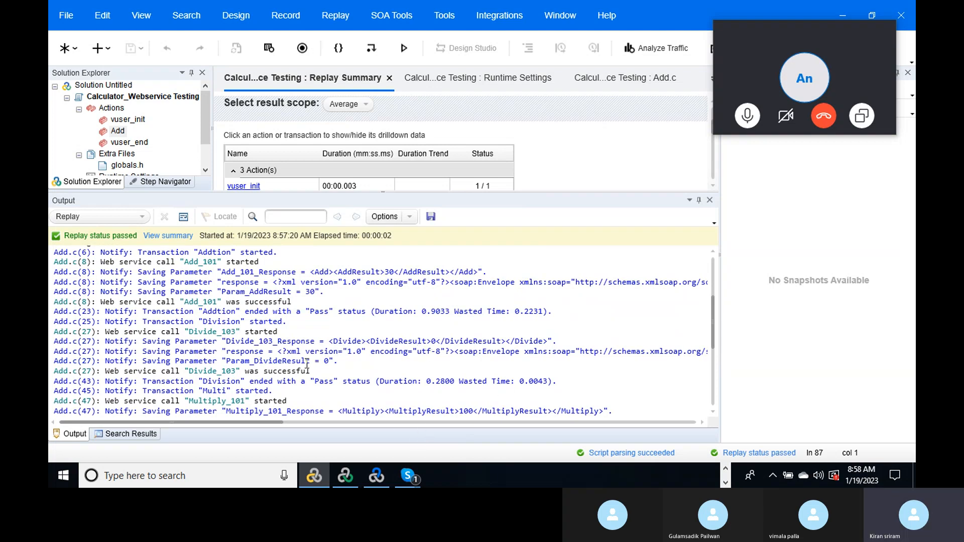
double_click(302, 361)
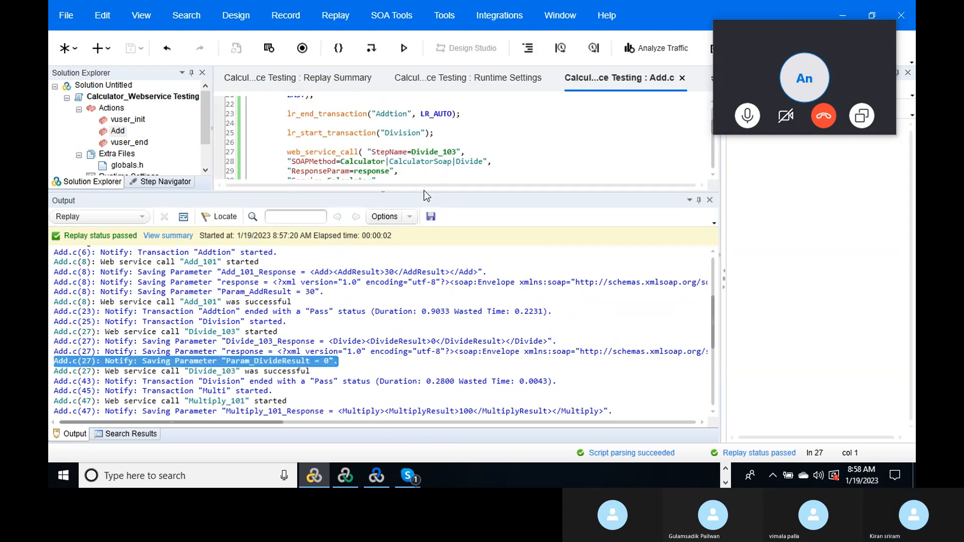
- Change the Divide_103 call's parameters to intA=20 and intB=10
left_click_drag(423, 192, 437, 278)
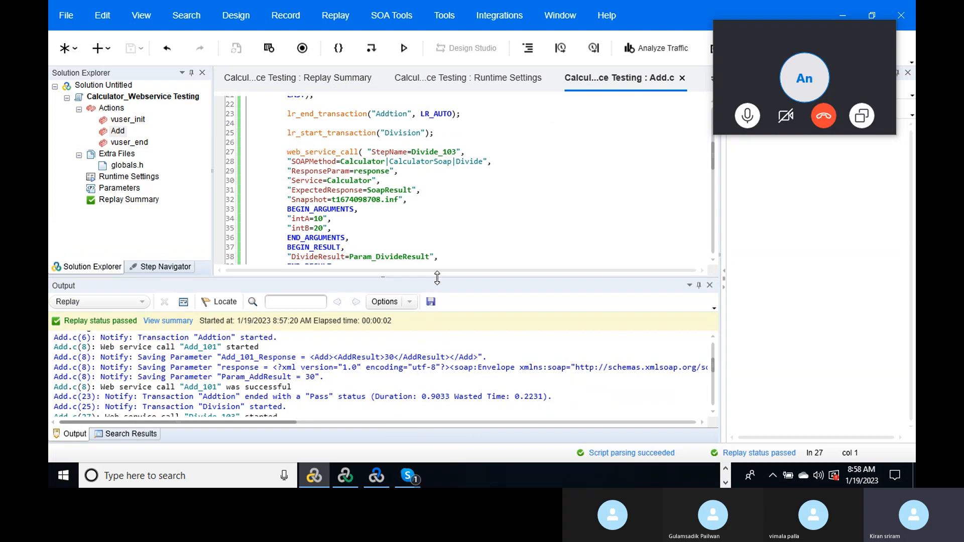
left_click(317, 219)
key("BackSpace")
type("2")
key("Down")
key("BackSpace")
type("1")
- Enlarge the editor, select the Add_101 intA value 10, and preview the Notepad window from the taskbar
left_click_drag(713, 161, 713, 177)
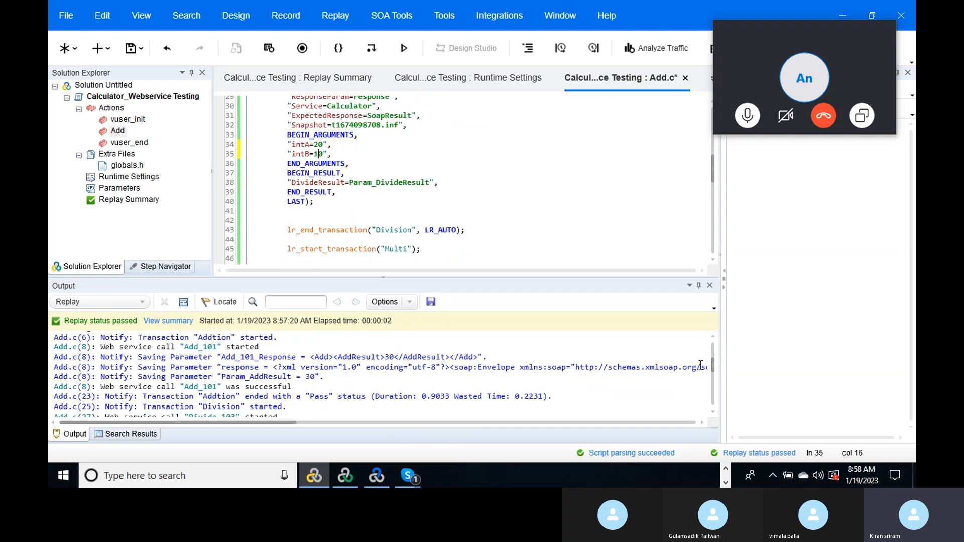
left_click_drag(715, 357, 710, 385)
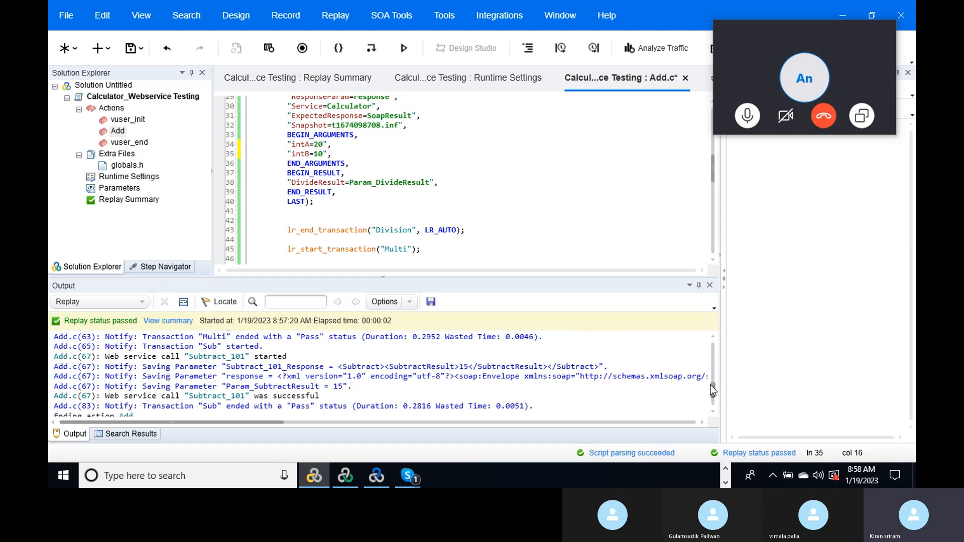
left_click_drag(710, 385, 713, 349)
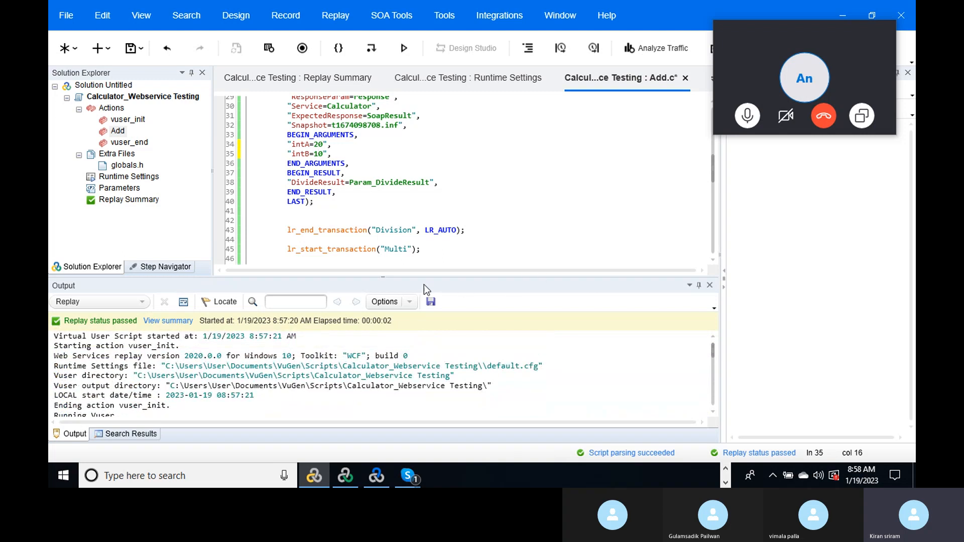
left_click_drag(406, 276, 427, 418)
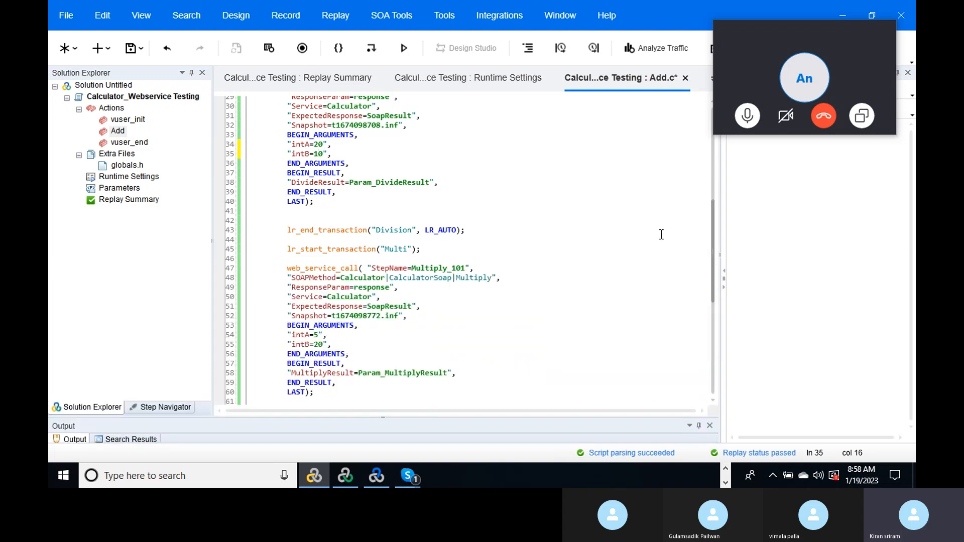
left_click_drag(714, 226, 706, 122)
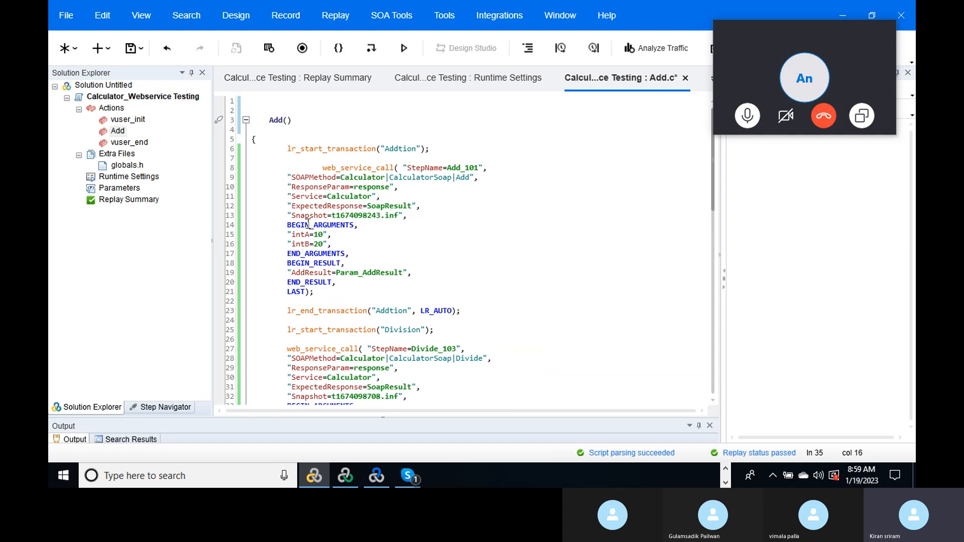
double_click(318, 234)
left_click(726, 469)
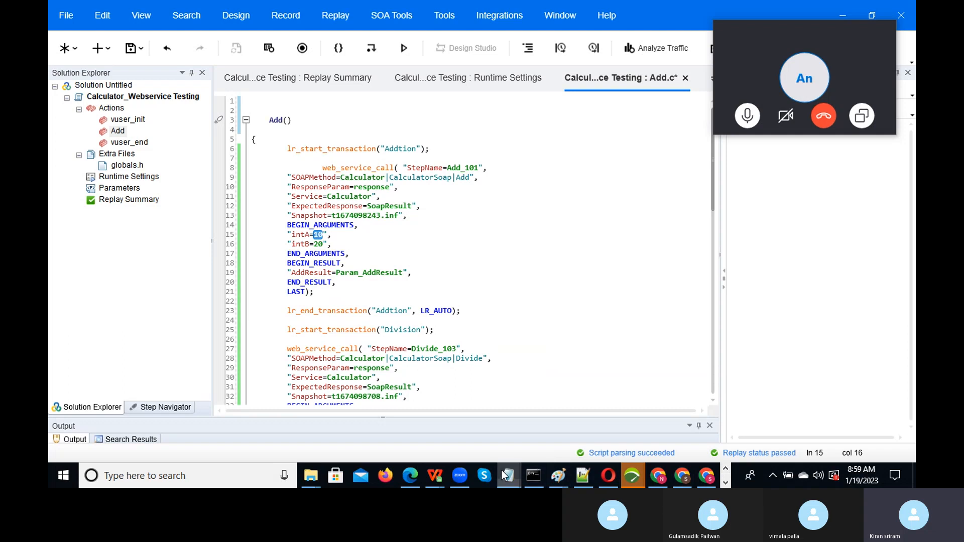
mouse_move(510, 472)
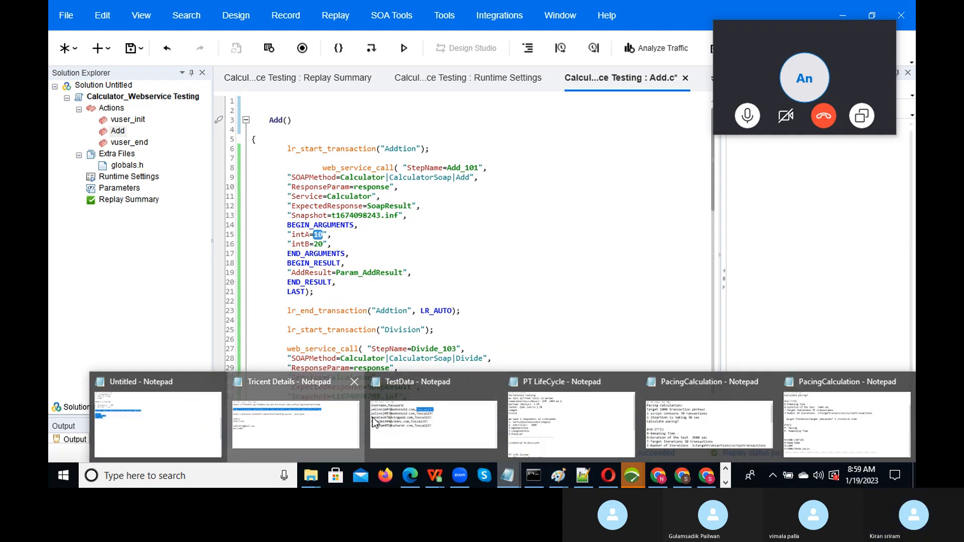
- In the Untitled Notepad notes, add a Param_A,Param_B header below Test Data
left_click(161, 426)
left_click(134, 197)
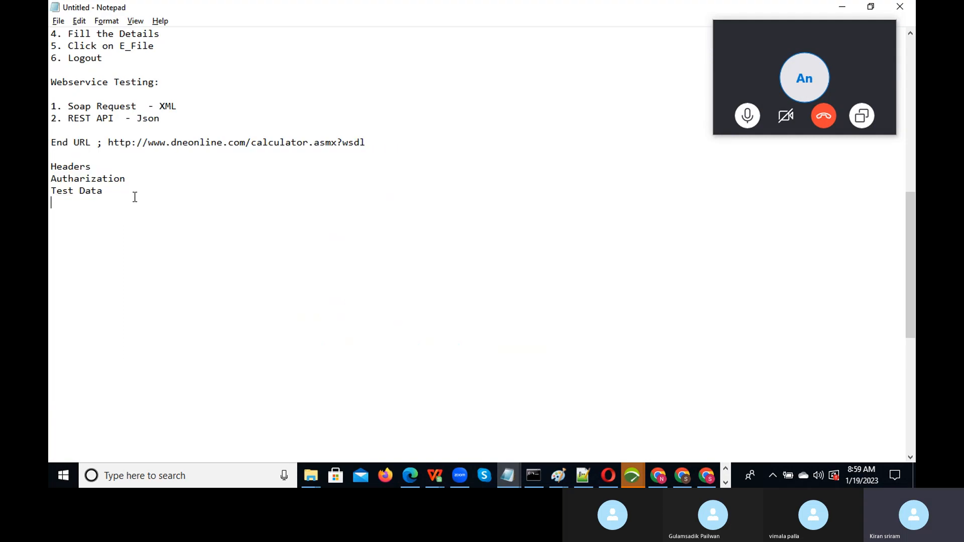
key("Return")
key("Return")
type("A")
key("BackSpace")
type("Param_A,")
type("Param")
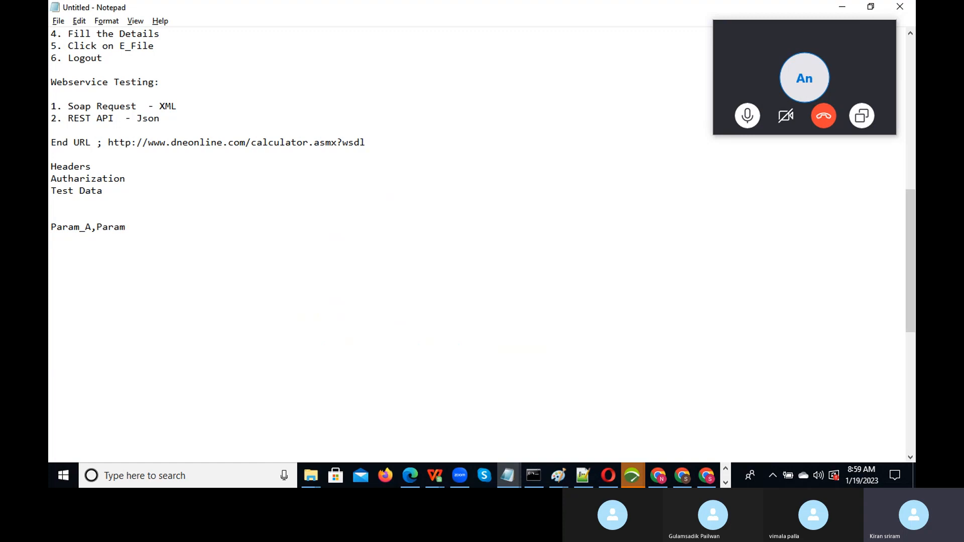
type("_B")
- Add the data rows 10,20 and 20,10, then return to VuGen
key("Return")
type("10")
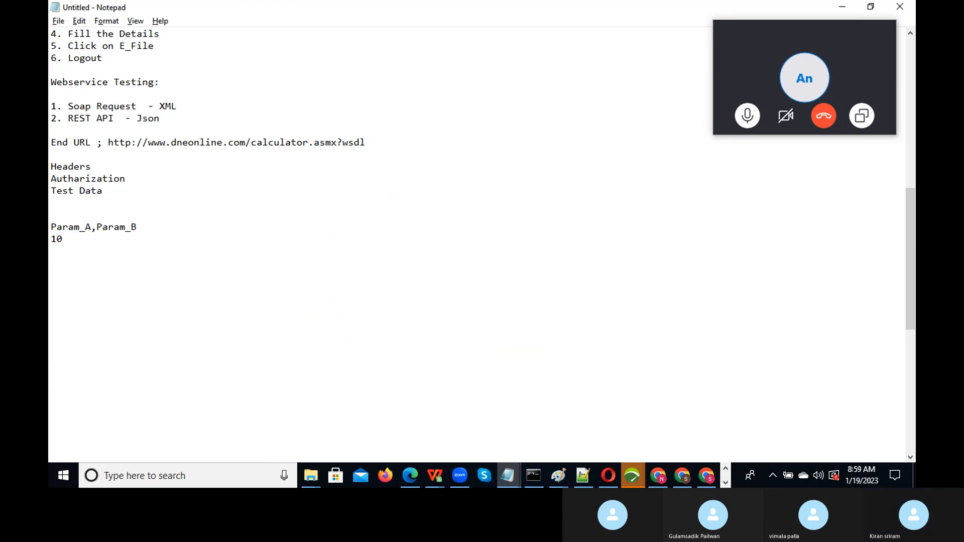
type(",20")
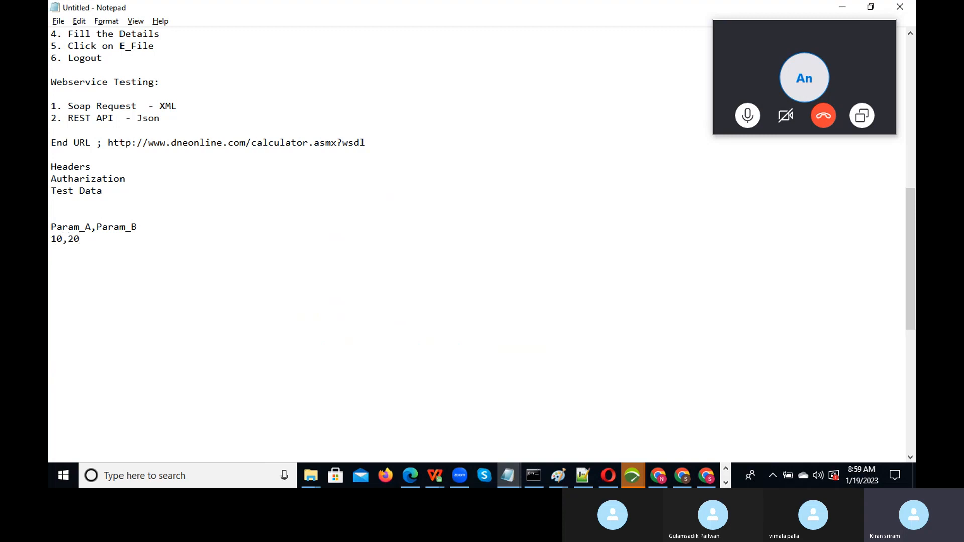
key("Return")
type("20,10")
key("alt+Tab")
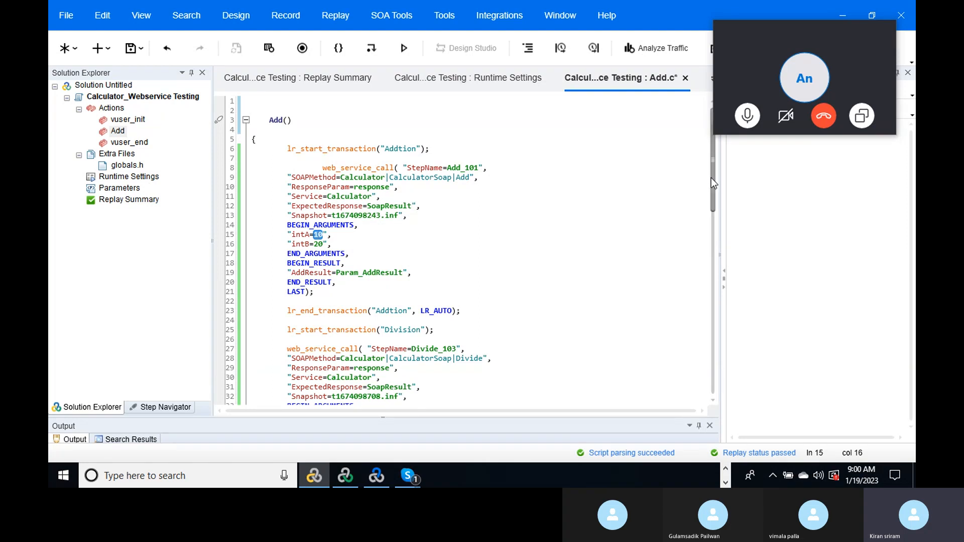
- Rename the Add action to Calculator in Solution Explorer
left_click_drag(711, 177, 703, 151)
left_click(118, 134)
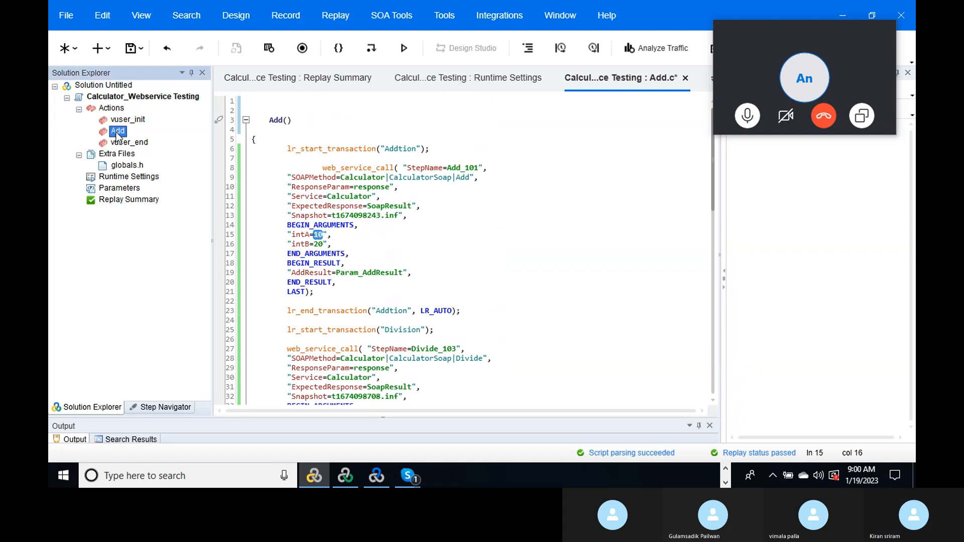
right_click(117, 133)
left_click(182, 155)
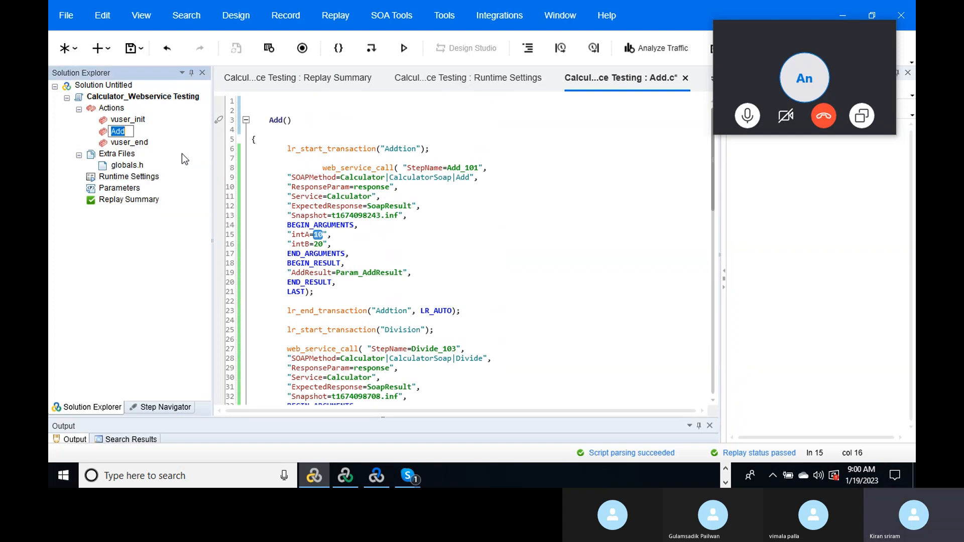
type("Calculator")
key("Return")
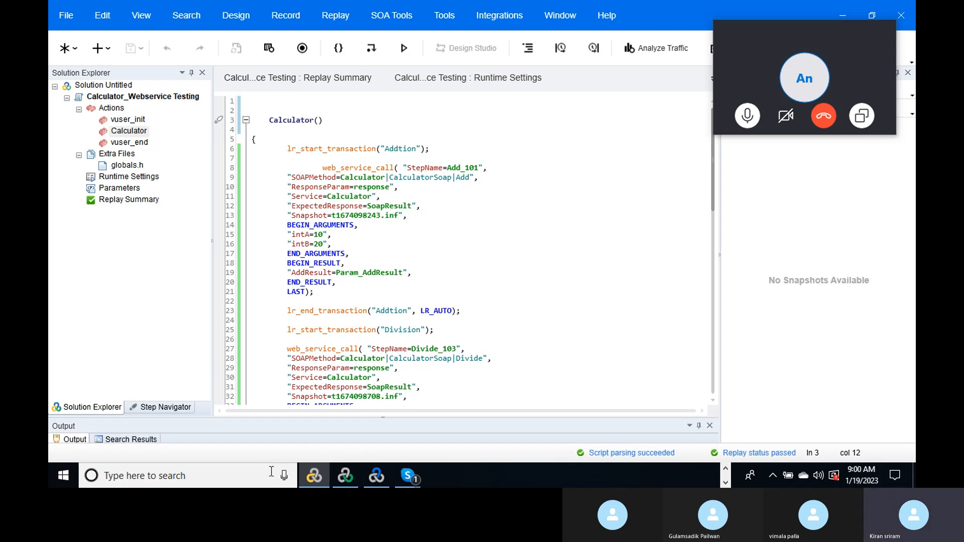
left_click(726, 470)
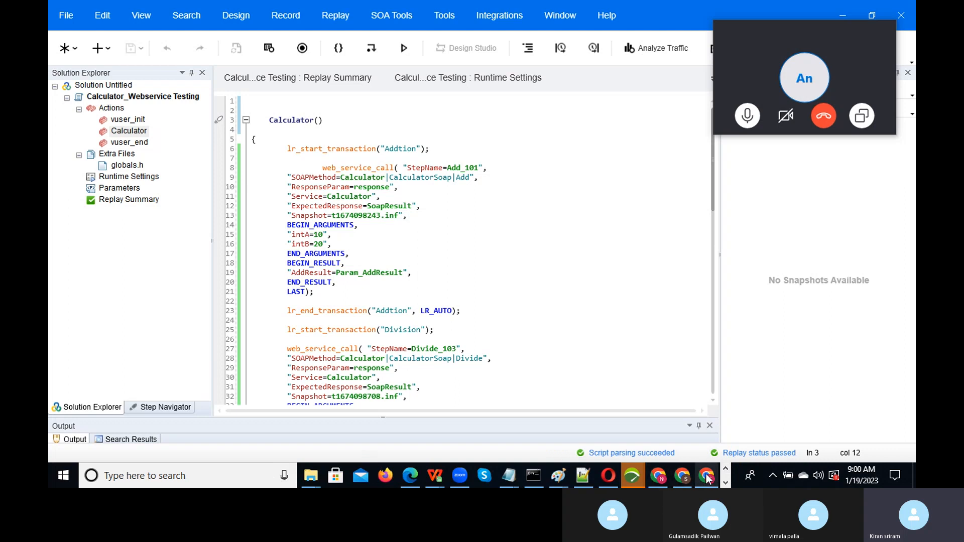
- In Chrome, search Bing for 'postman download' and open the Postman website from the results
left_click(708, 476)
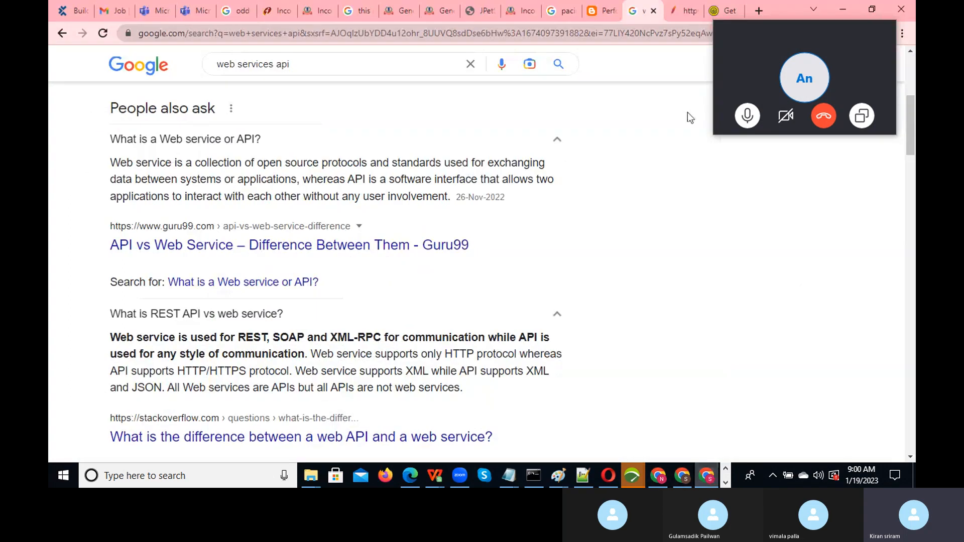
left_click(759, 11)
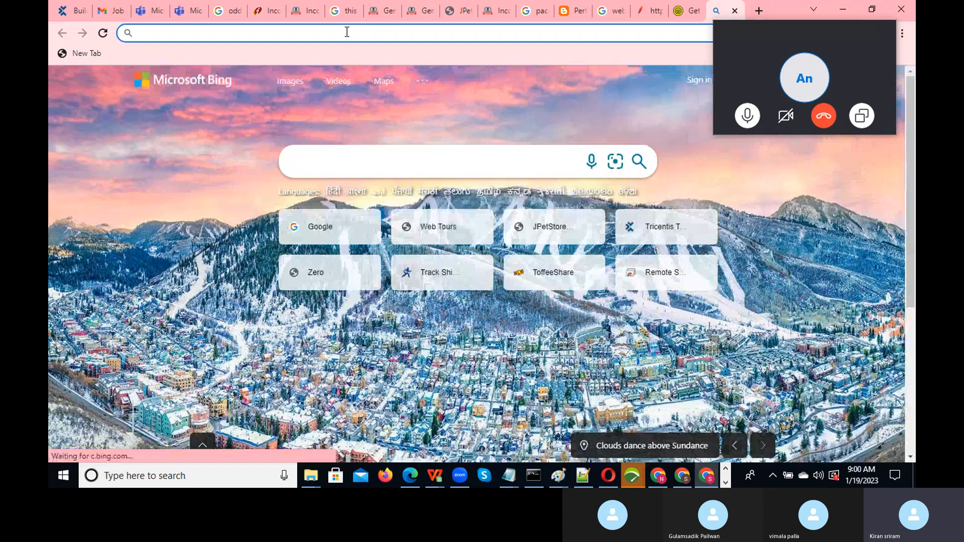
type("pos")
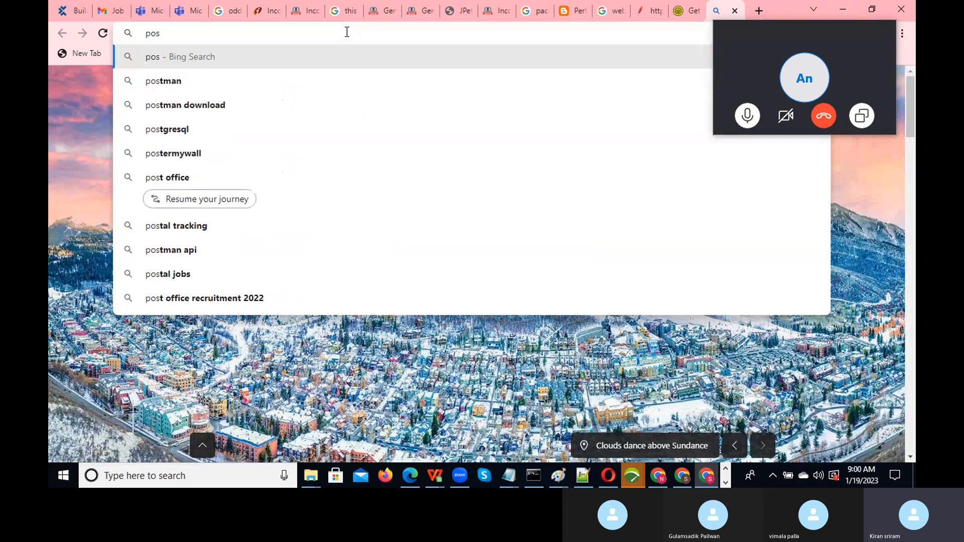
key("BackSpace")
key("BackSpace")
key("BackSpace")
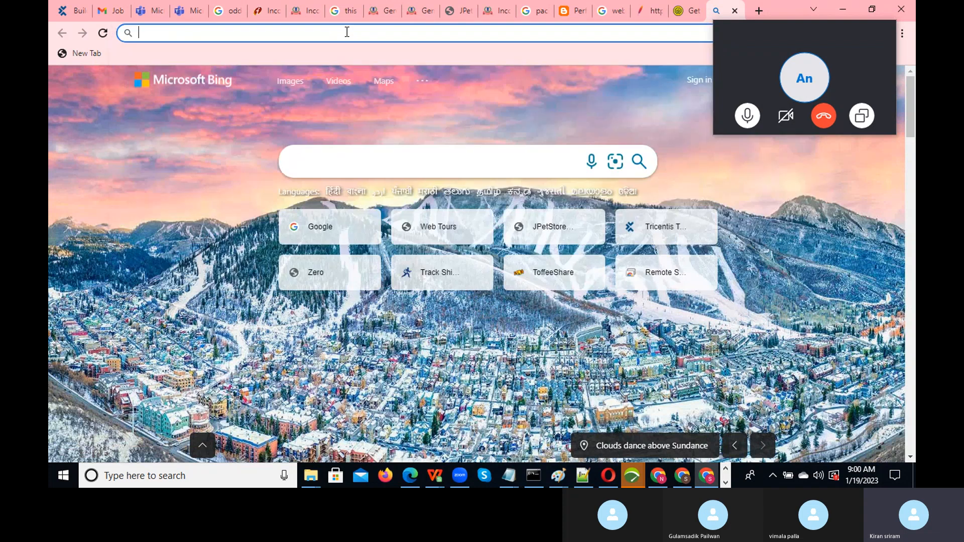
left_click(304, 235)
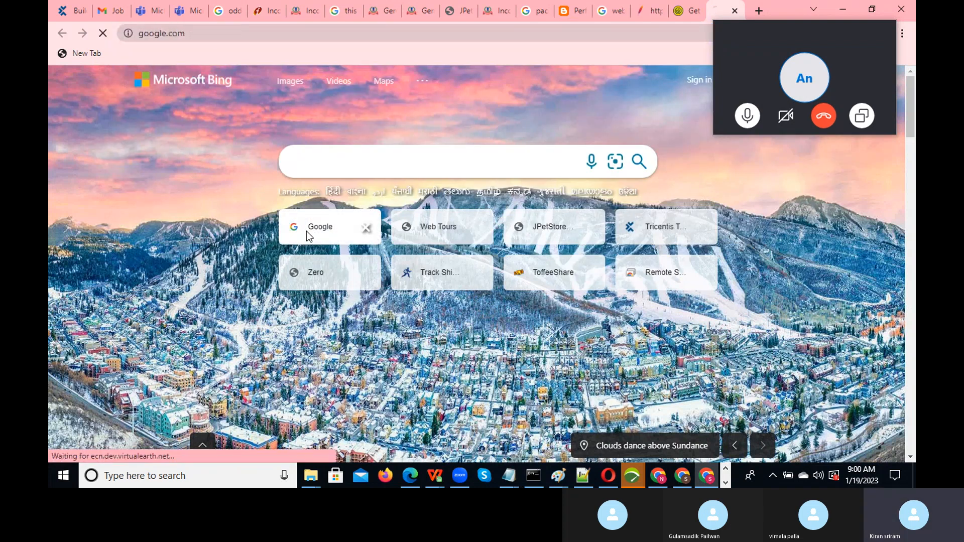
left_click(218, 37)
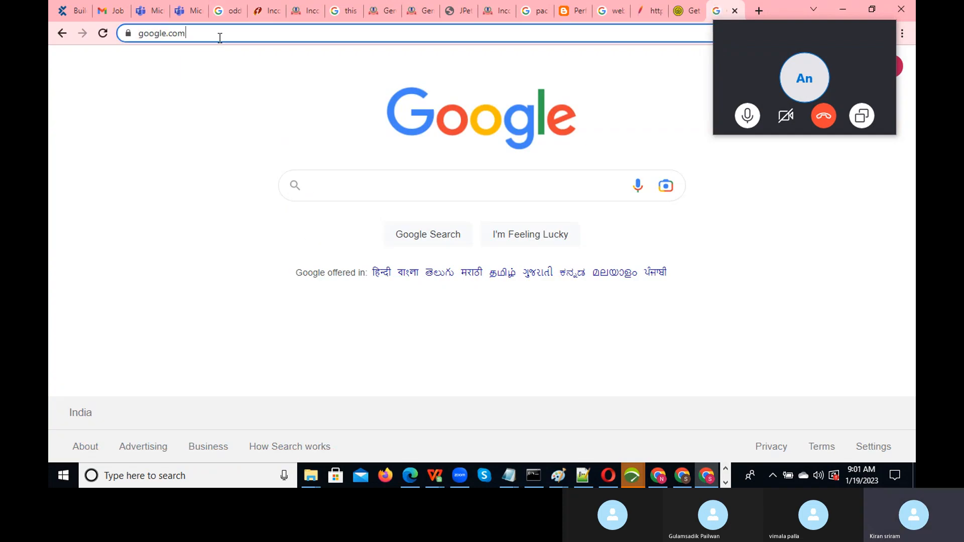
type("po")
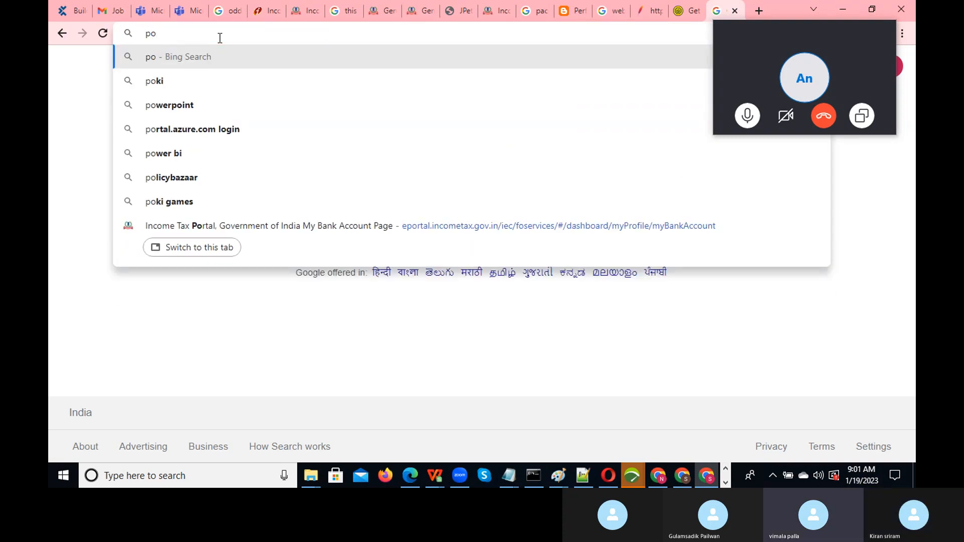
type("st")
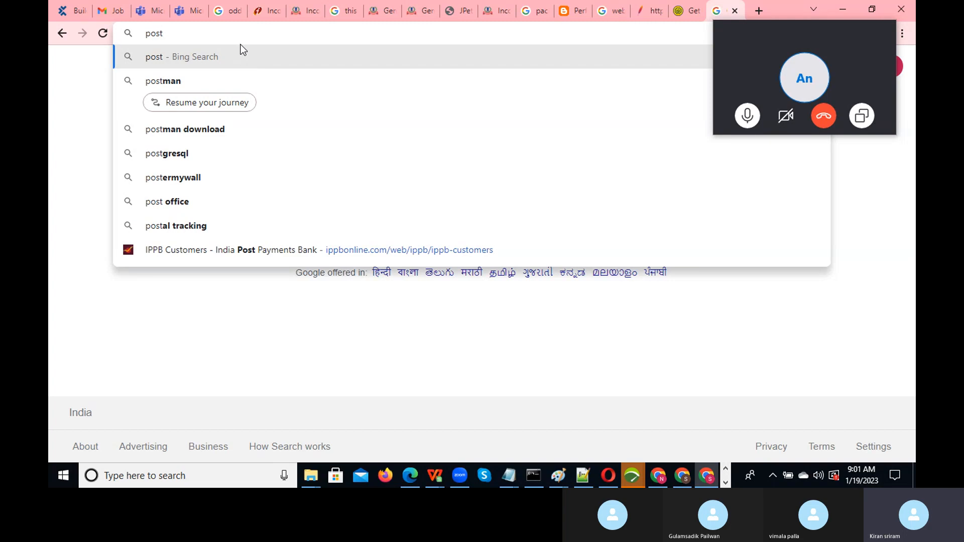
type("man")
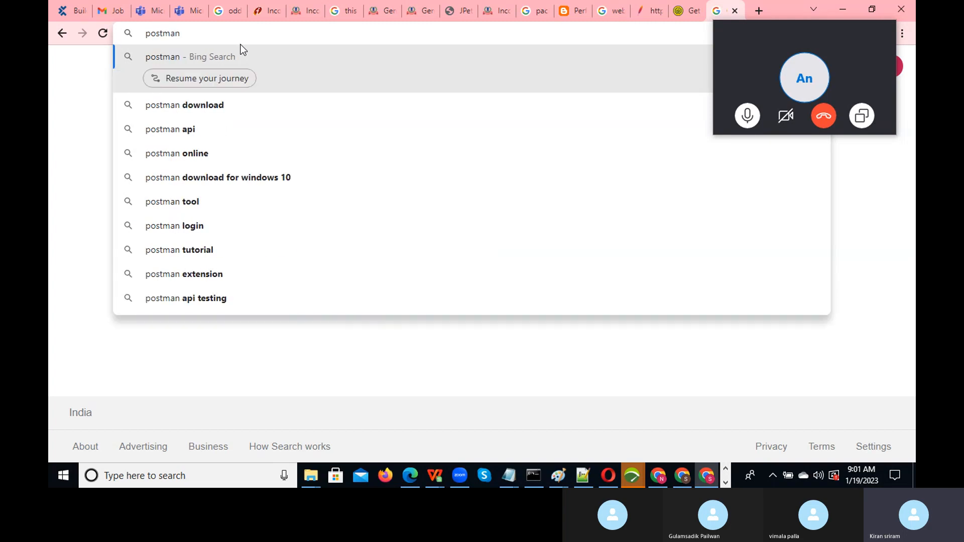
left_click(207, 110)
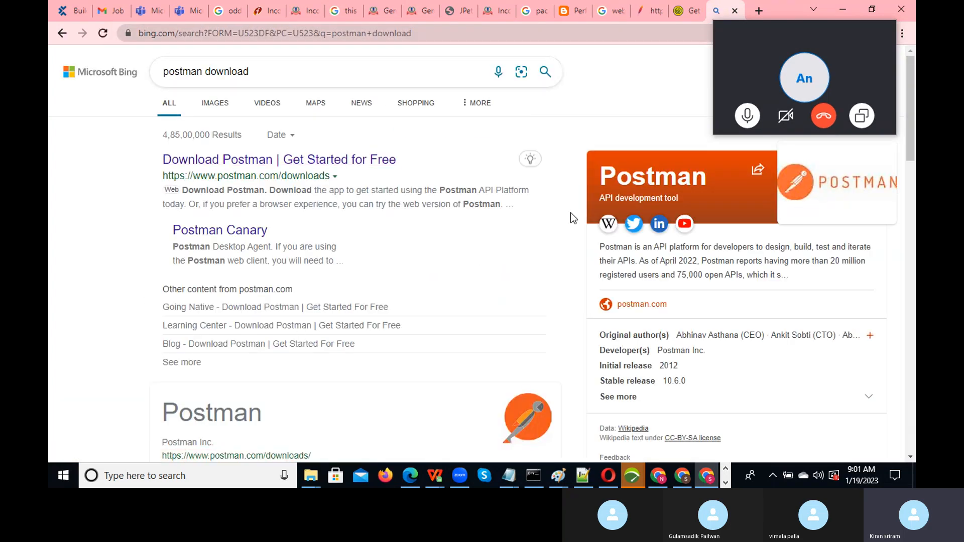
left_click_drag(909, 65, 902, 206)
left_click(254, 311)
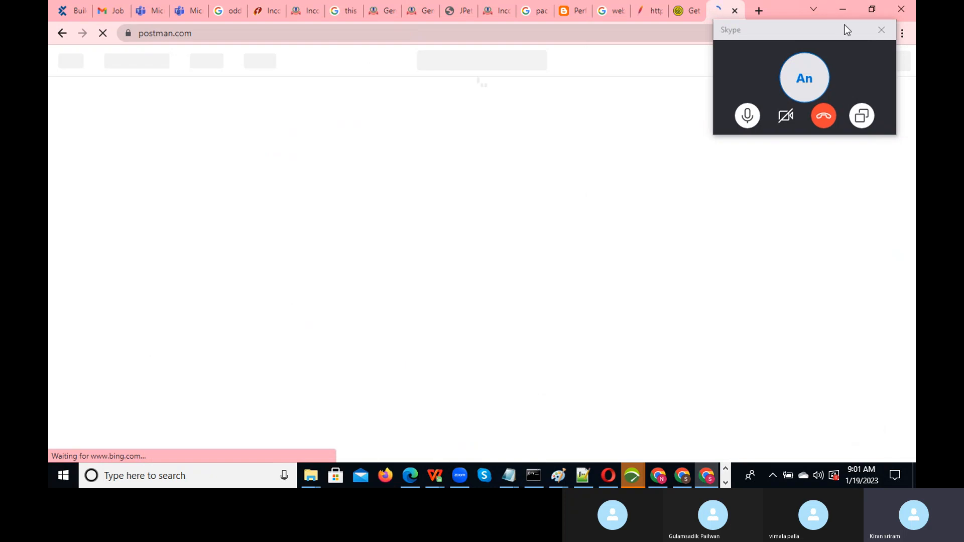
left_click_drag(837, 29, 511, 407)
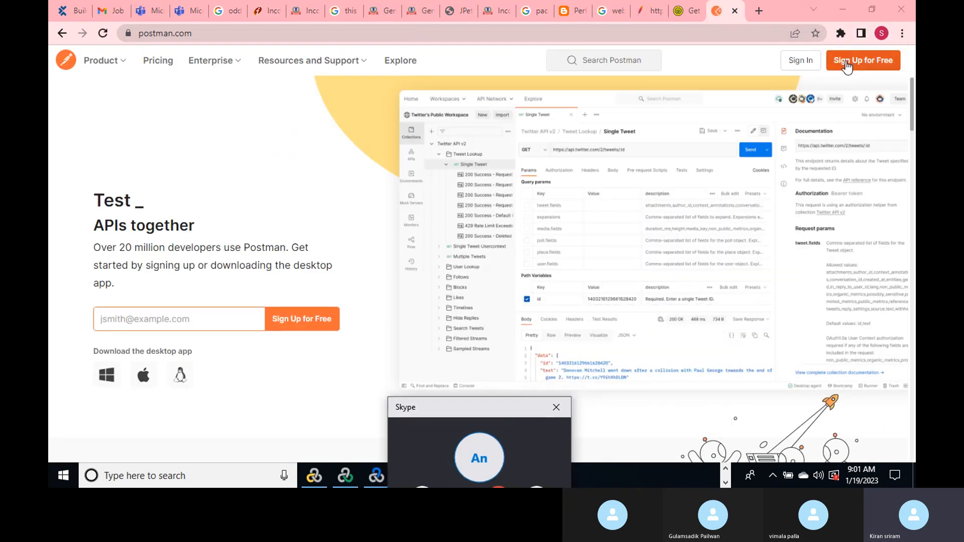
- Open Postman sign-in, enter the account e-mail and password, and retry after the rejection
left_click(813, 64)
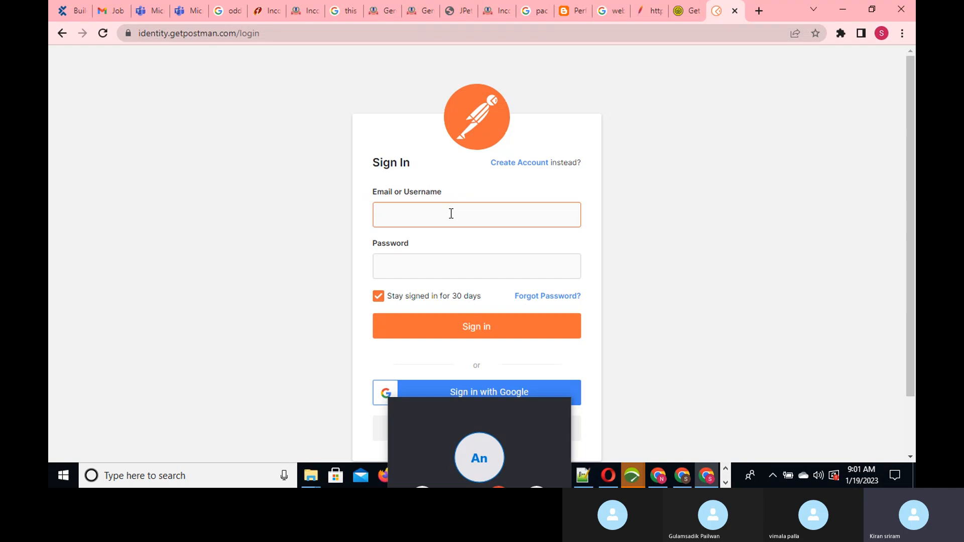
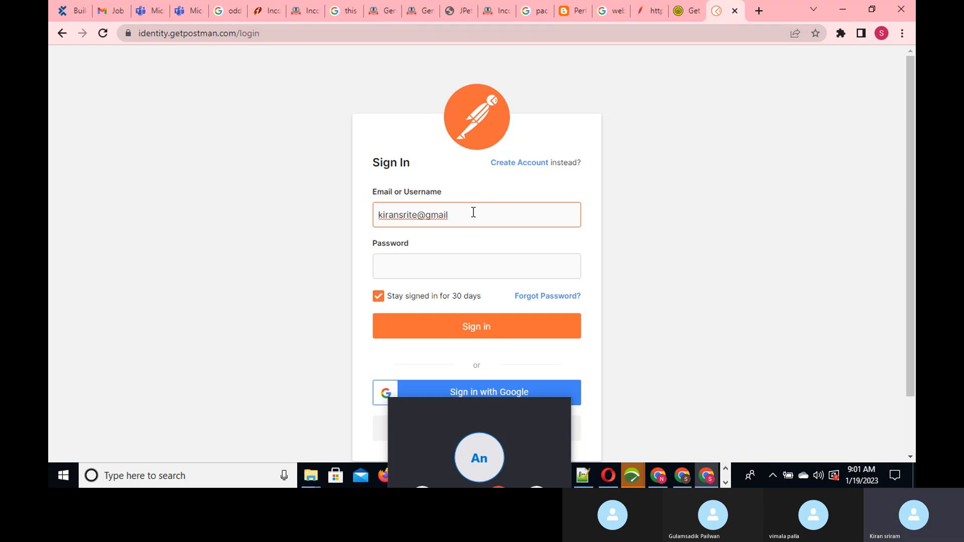
left_click(405, 262)
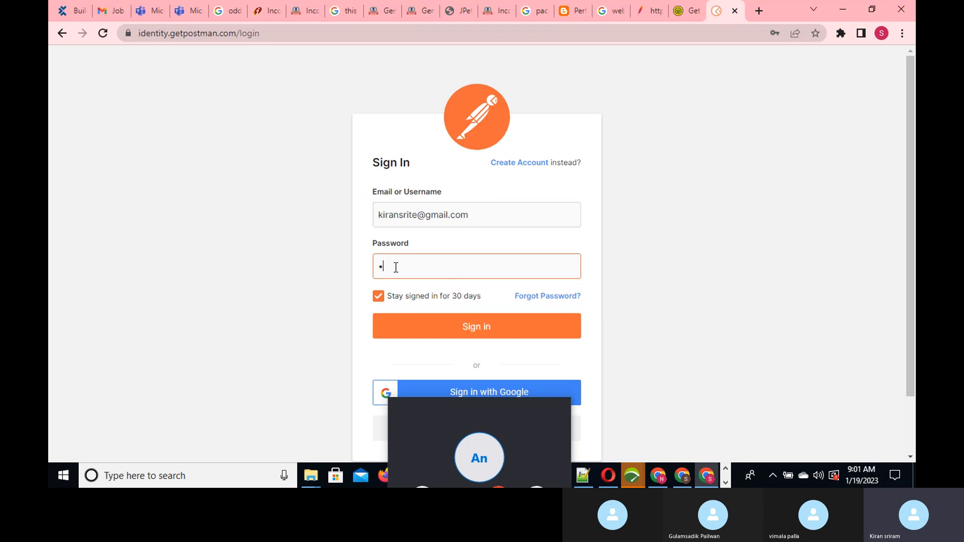
type("••••••••••")
left_click(477, 327)
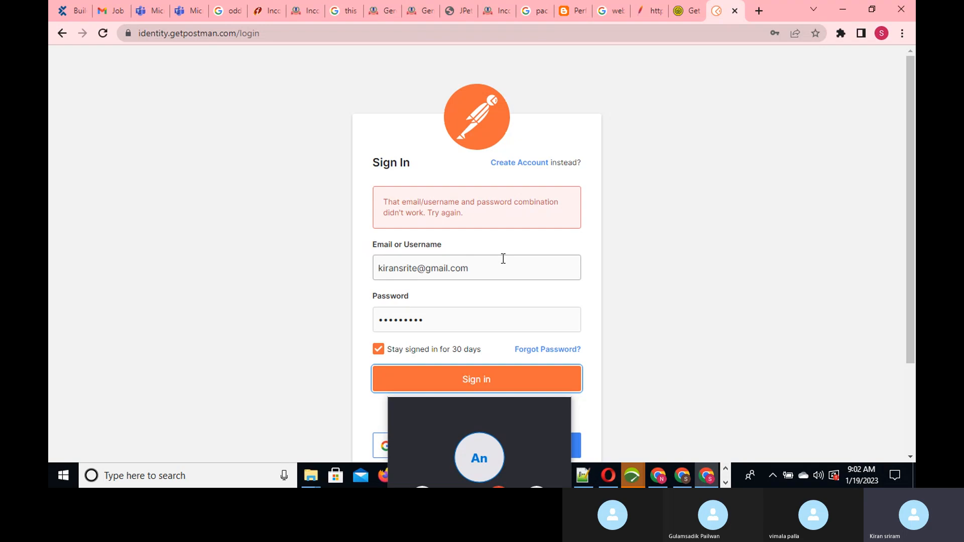
double_click(436, 319)
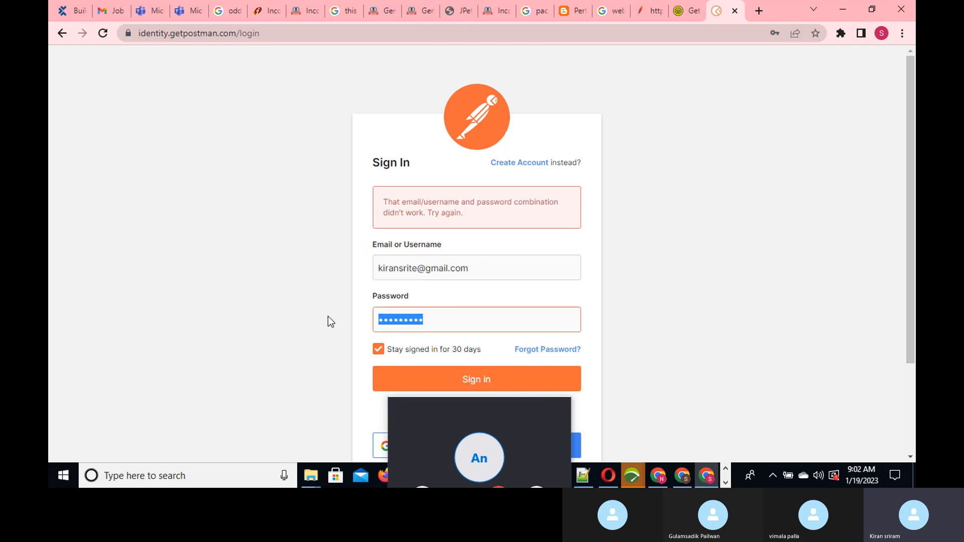
key("BackSpace")
type("••••")
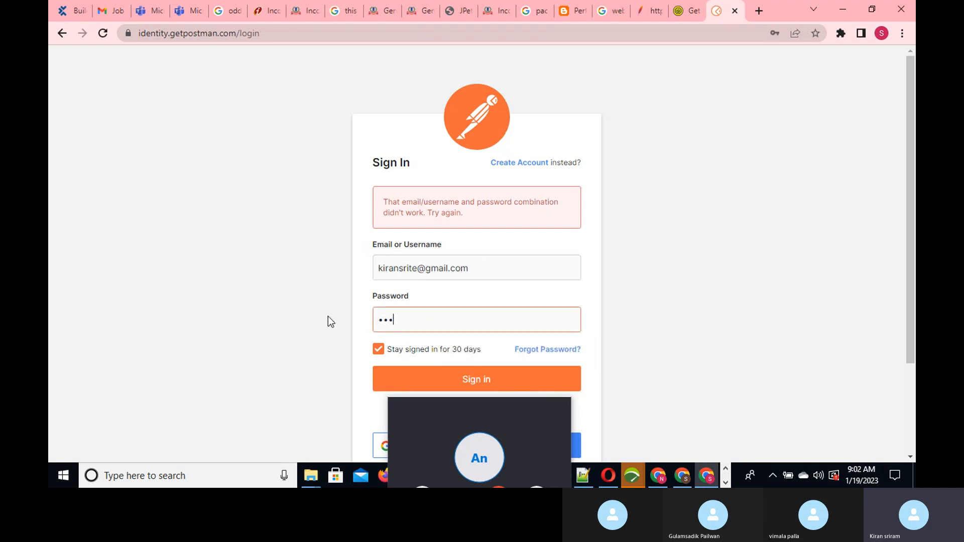
type("••••••")
left_click(442, 383)
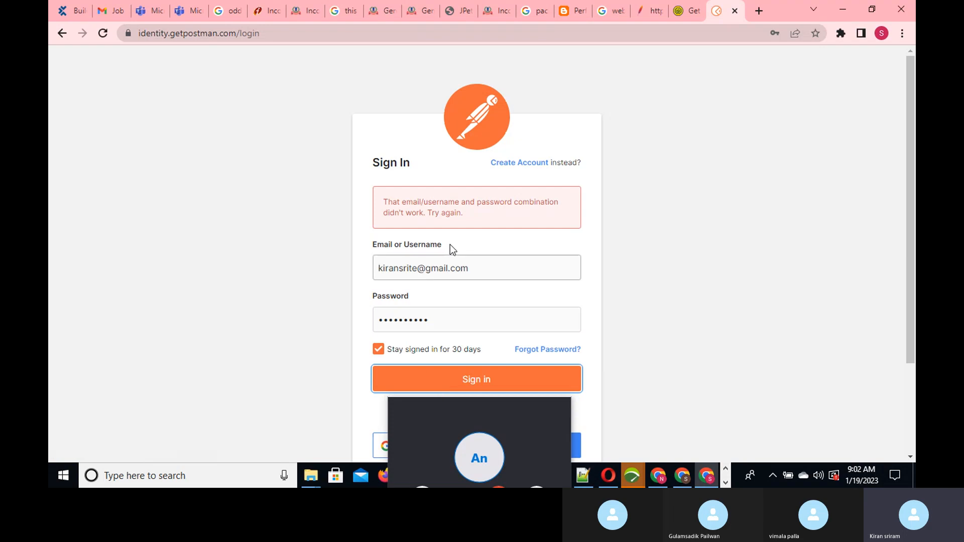
- Correct the account e-mail, re-enter the password, and sign in to Postman
left_click_drag(419, 271, 355, 274)
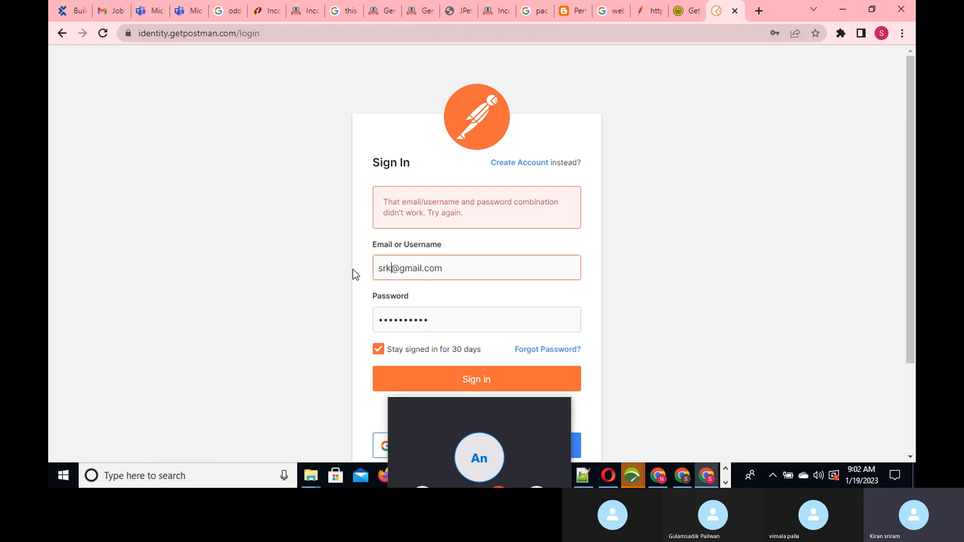
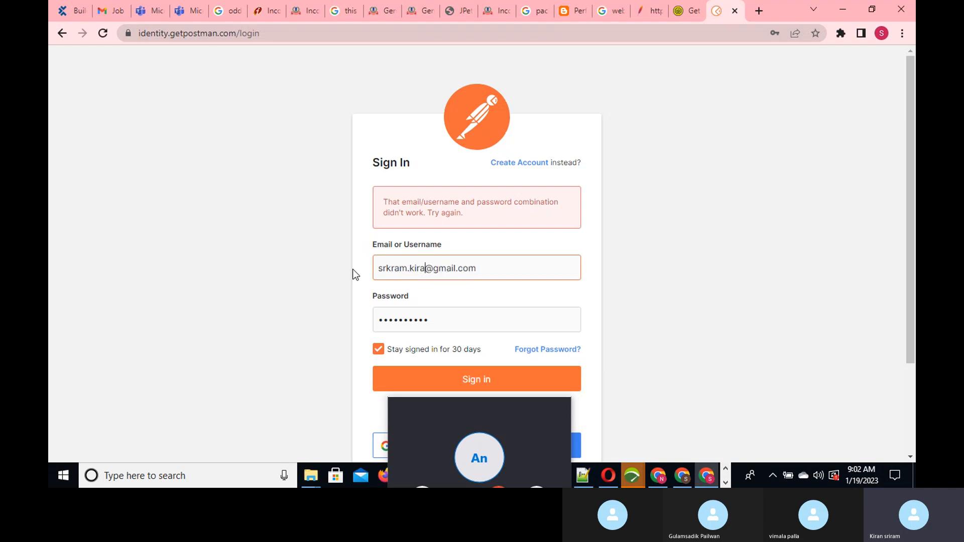
left_click(441, 377)
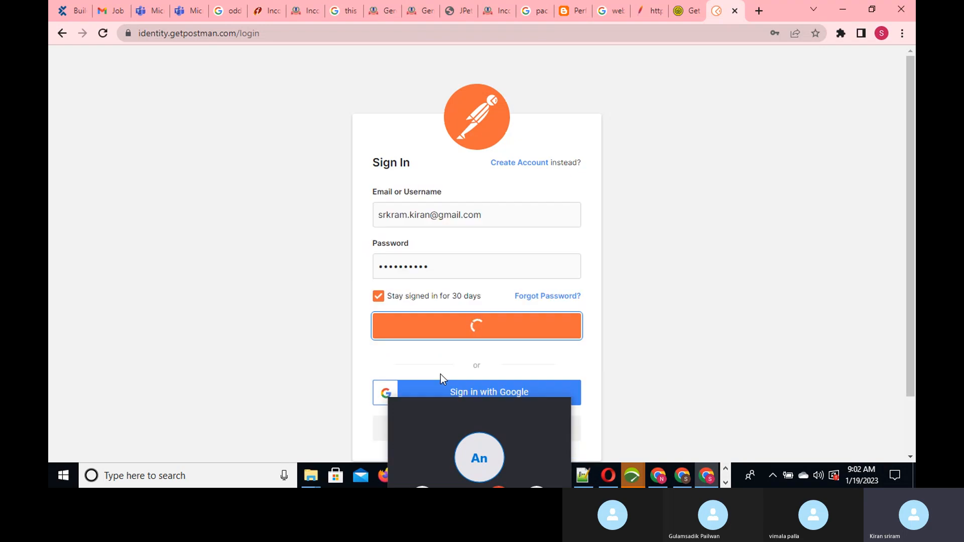
double_click(439, 325)
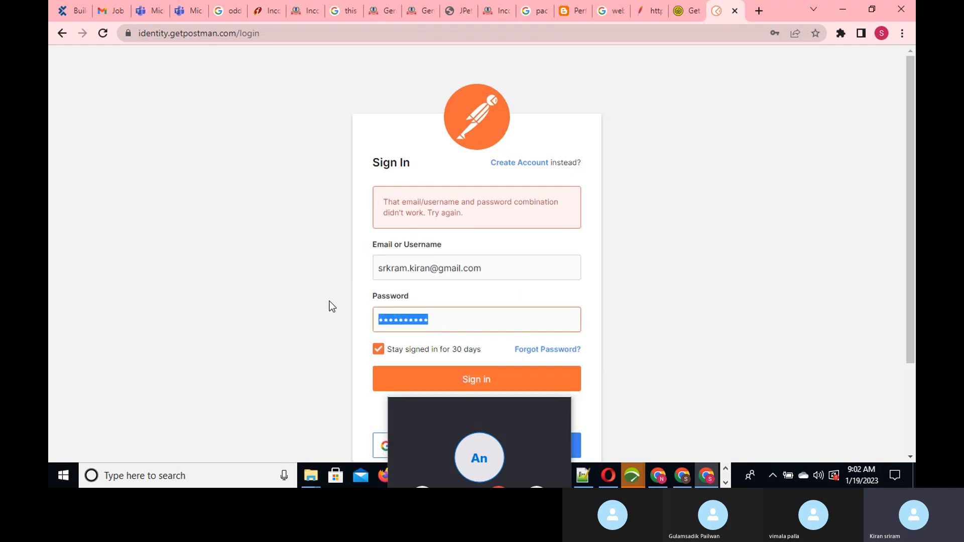
key("BackSpace")
type("•••••")
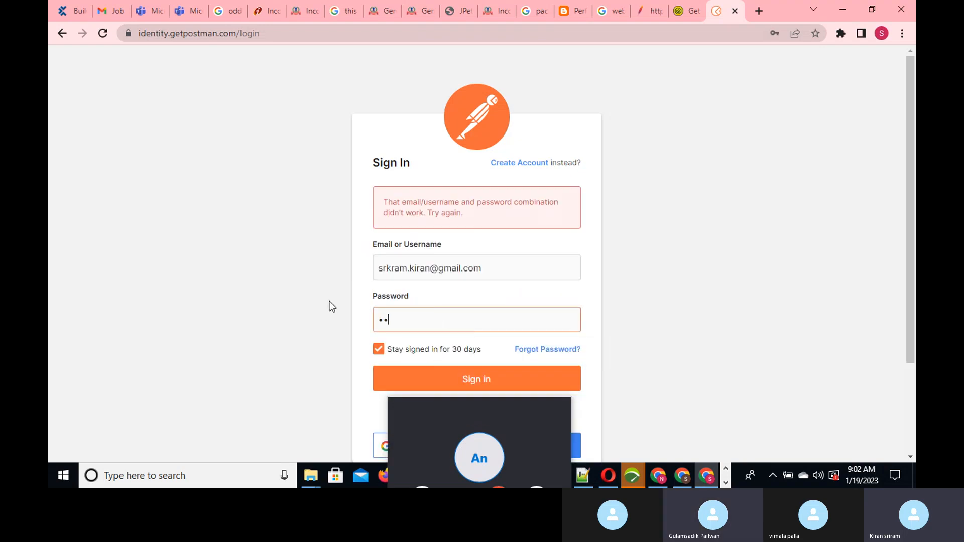
type("••••")
left_click(429, 372)
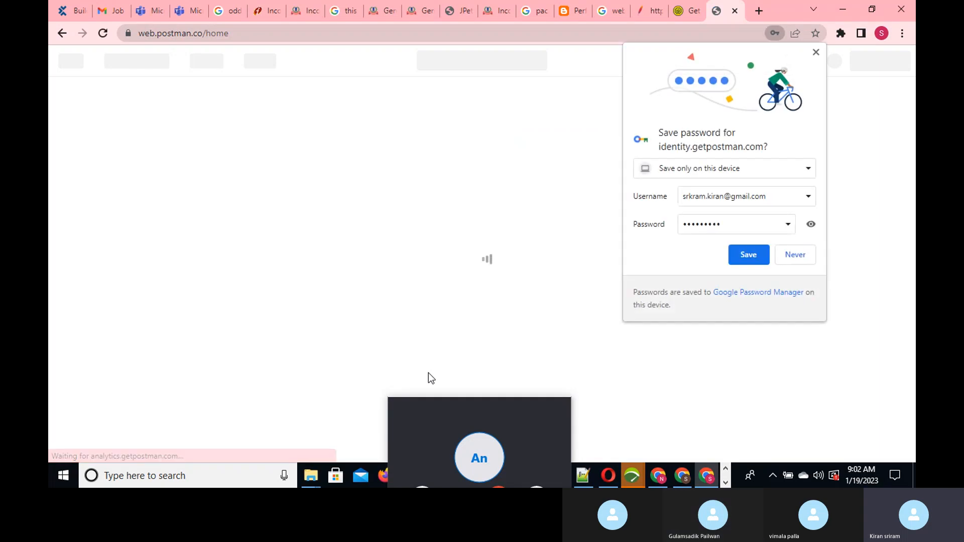
- Decline Chrome's password save and start a new untitled request in Postman
left_click(797, 256)
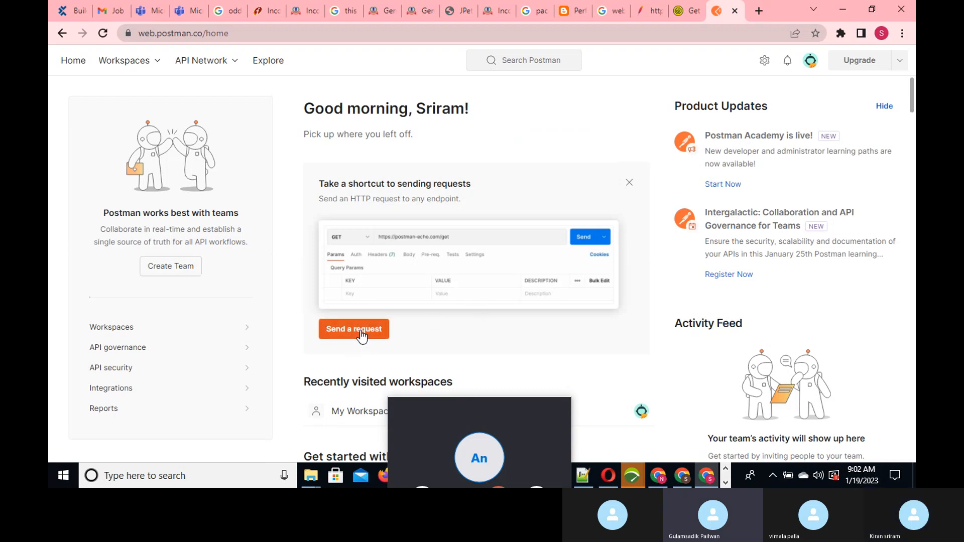
left_click(354, 330)
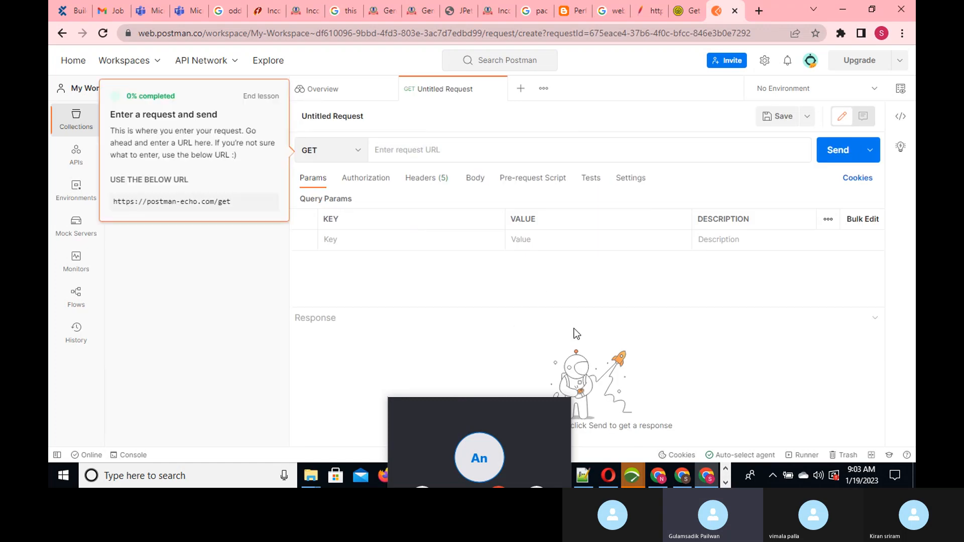
mouse_move(639, 472)
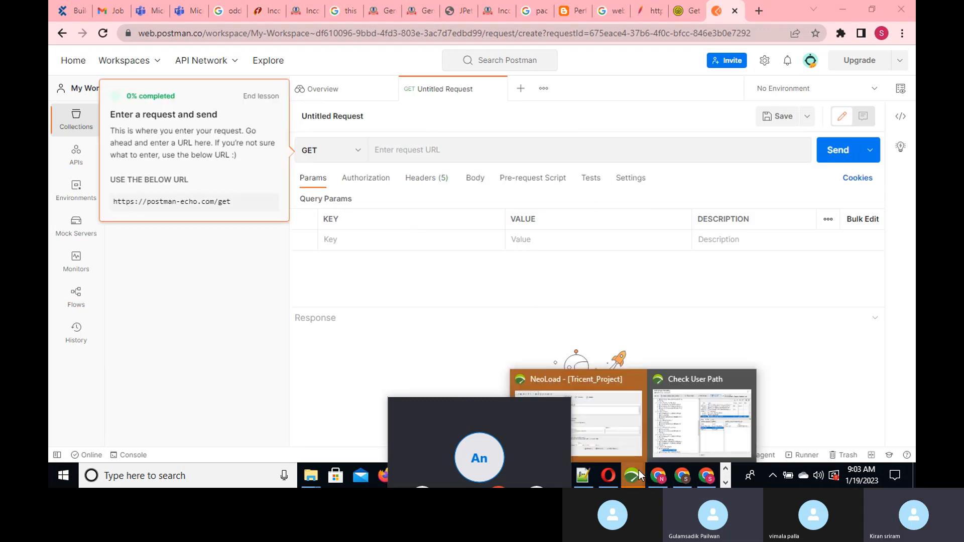
left_click(726, 482)
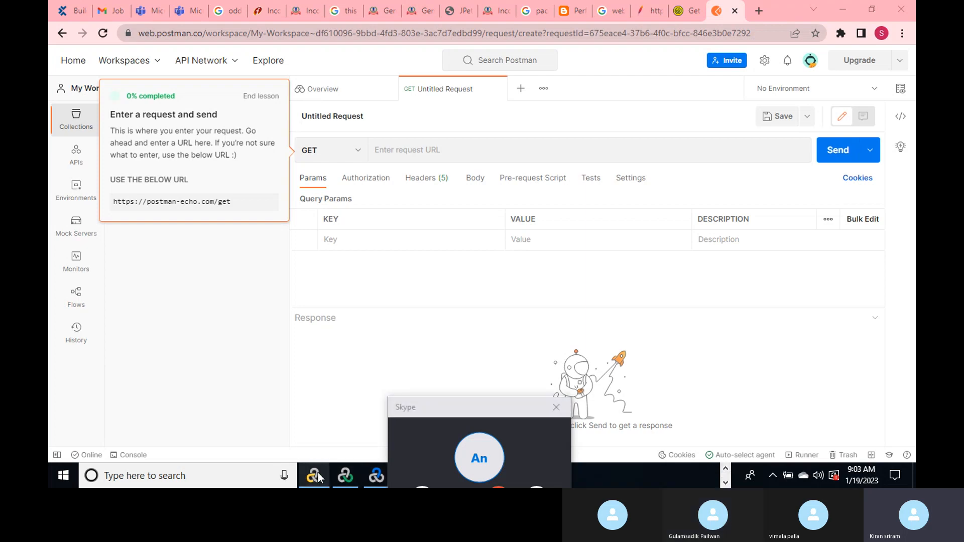
- Review the Calculator_Webservice replay log in VuGen, then switch back to the Postman request
mouse_move(318, 473)
left_click(330, 401)
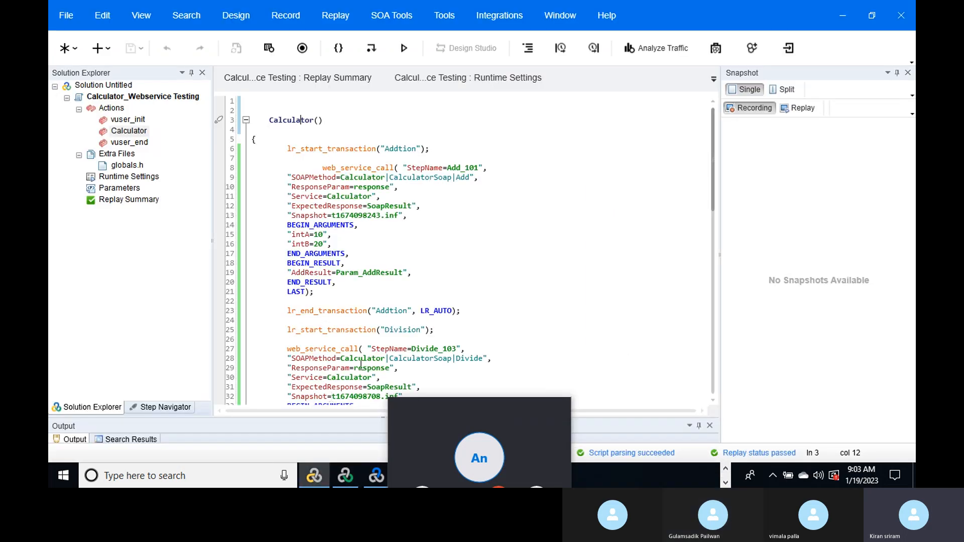
left_click_drag(710, 167, 709, 199)
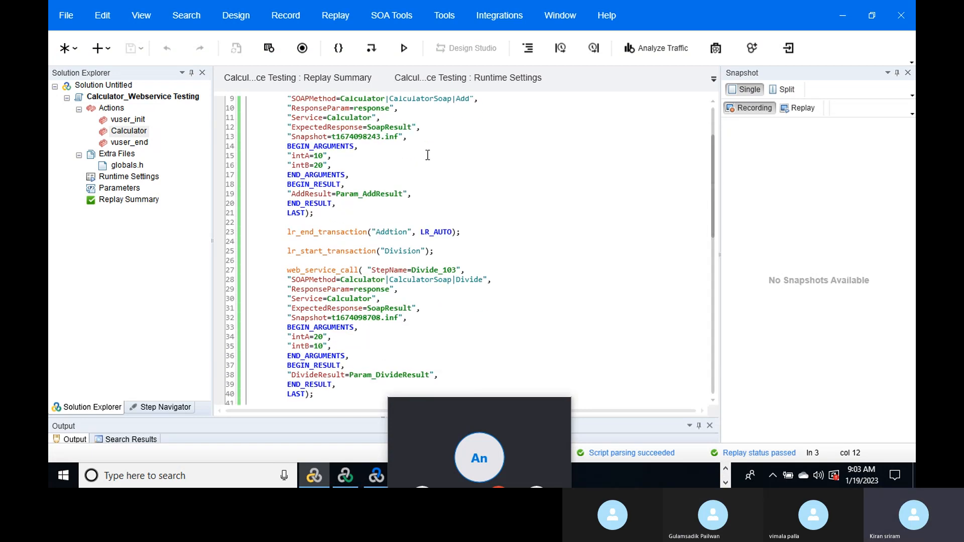
left_click(75, 440)
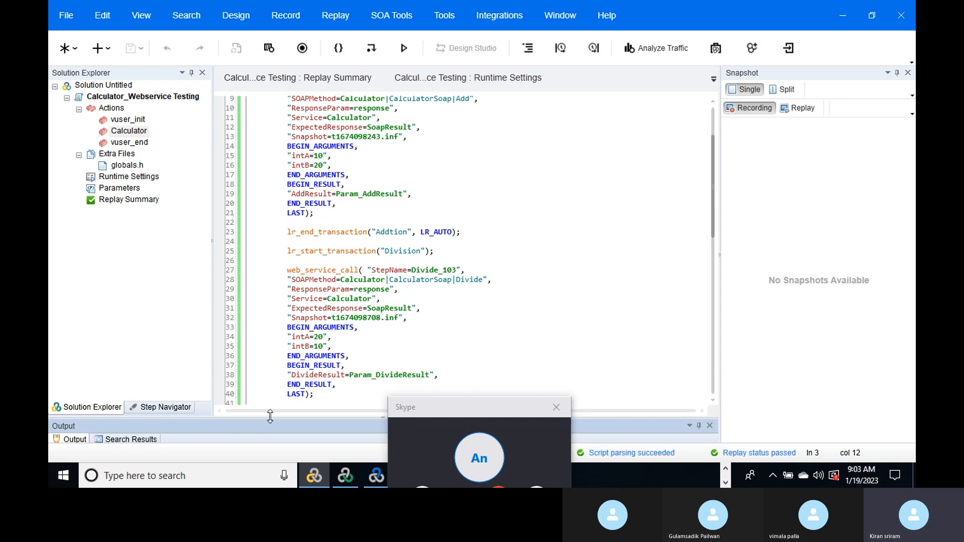
left_click_drag(270, 416, 270, 174)
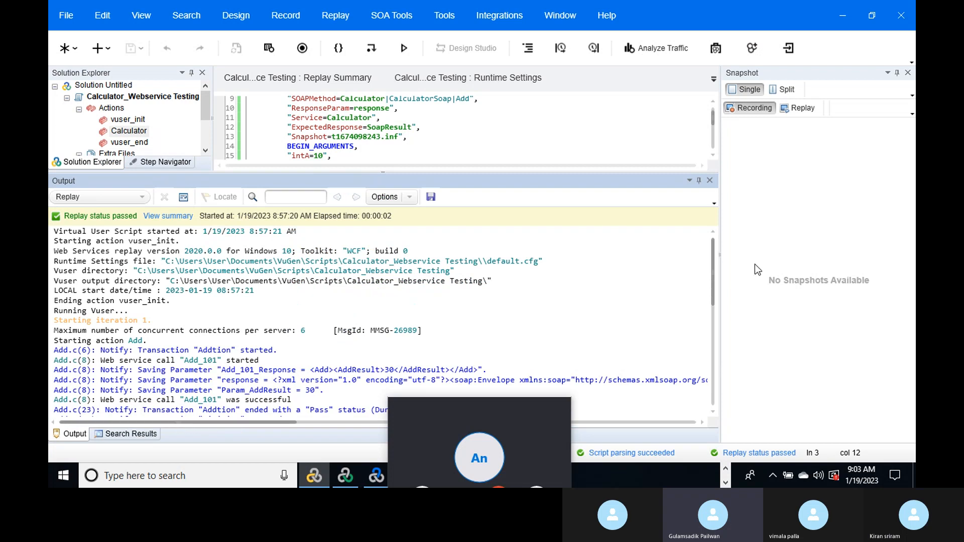
mouse_move(713, 285)
left_mouse_down()
mouse_move(693, 376)
mouse_move(708, 303)
left_mouse_up()
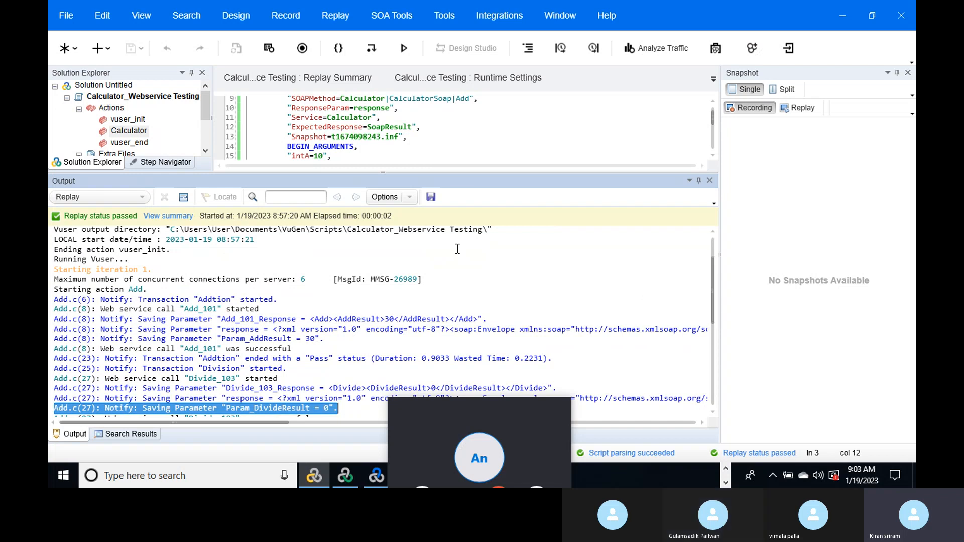
left_click_drag(433, 173, 436, 264)
left_click(495, 231)
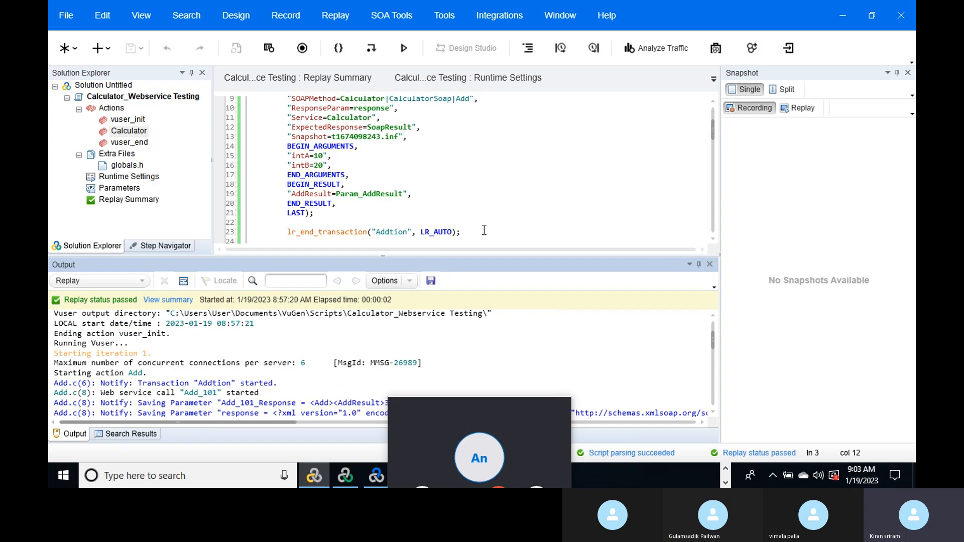
left_click(338, 219)
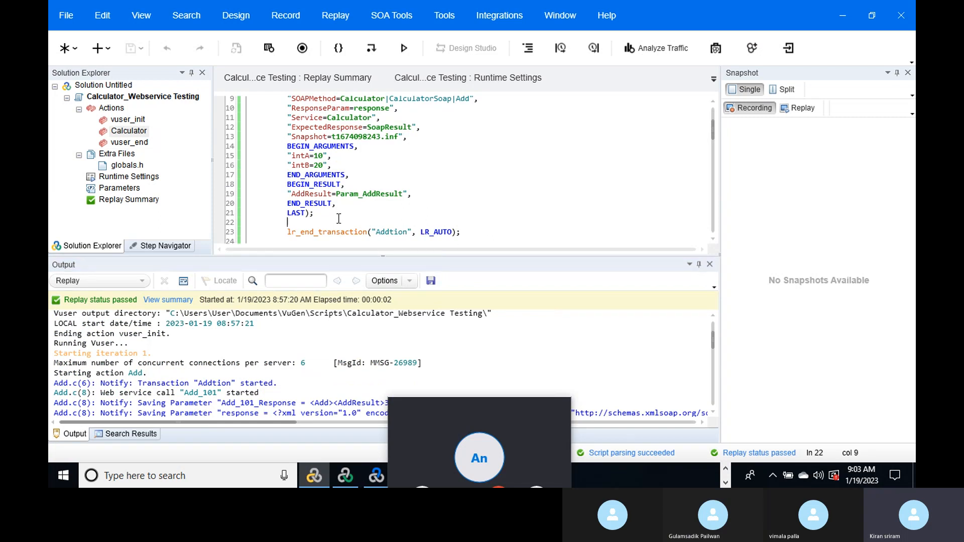
key("alt+Tab")
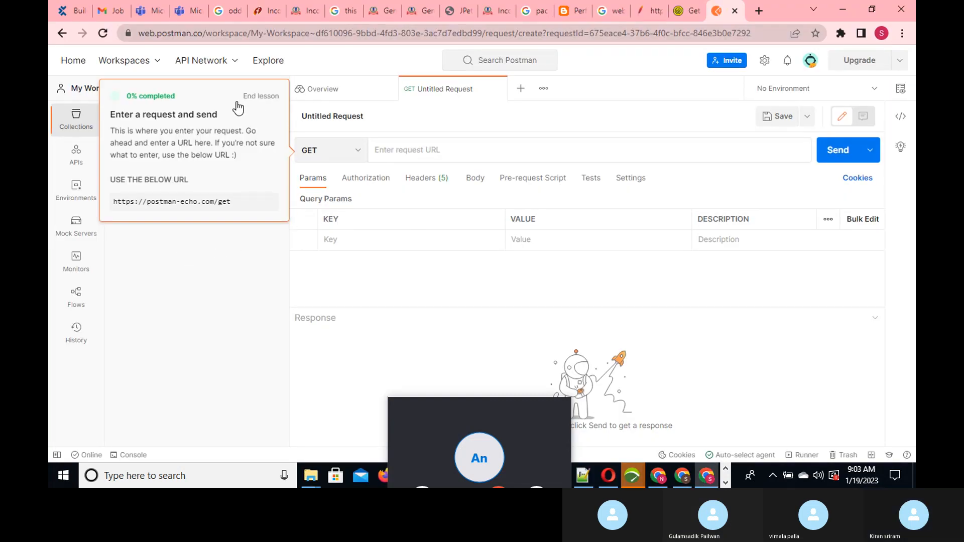
- End the getting-started lesson and open the My Workspace overview
left_click(75, 167)
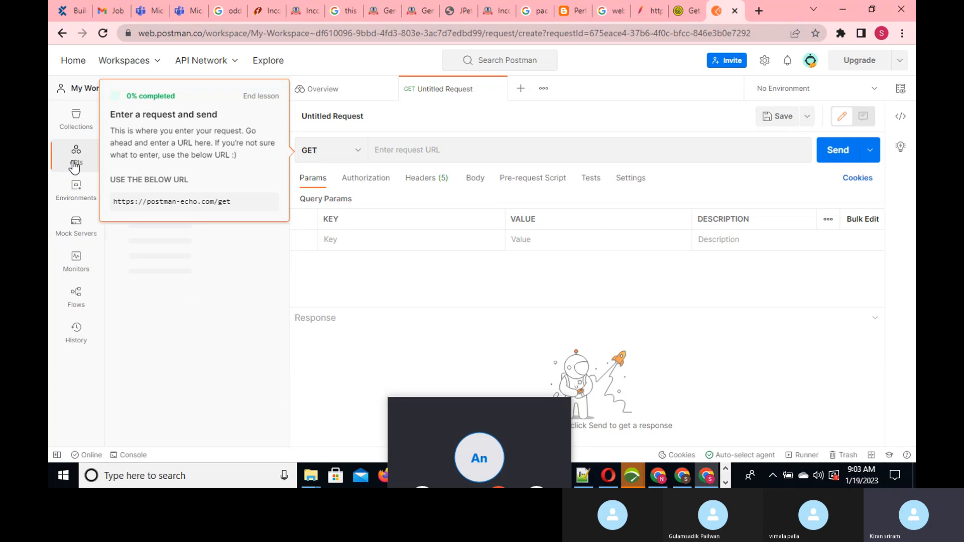
left_click(262, 98)
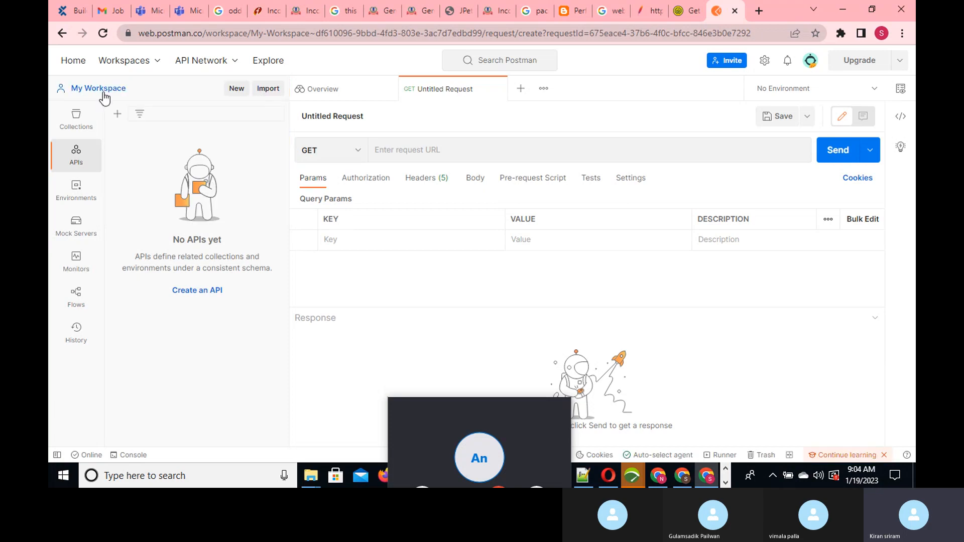
left_click(101, 93)
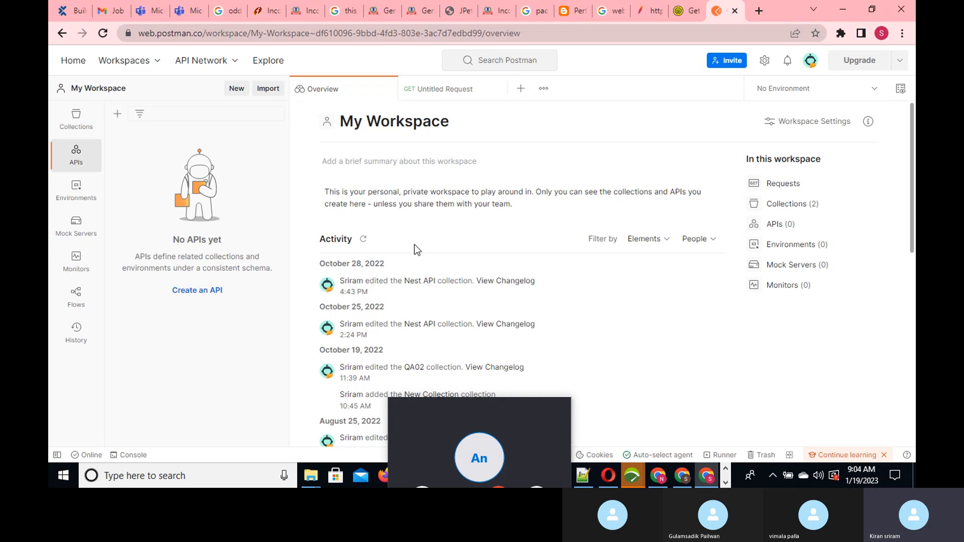
- Browse Mock Servers, Environments and APIs, then expand the Nest API collection under Collections
left_click(80, 232)
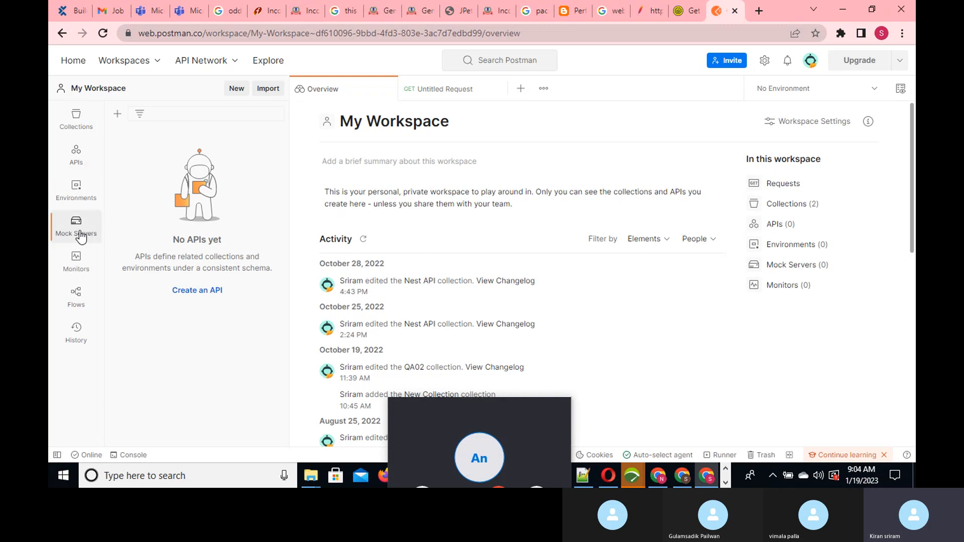
left_click(83, 203)
left_click(77, 150)
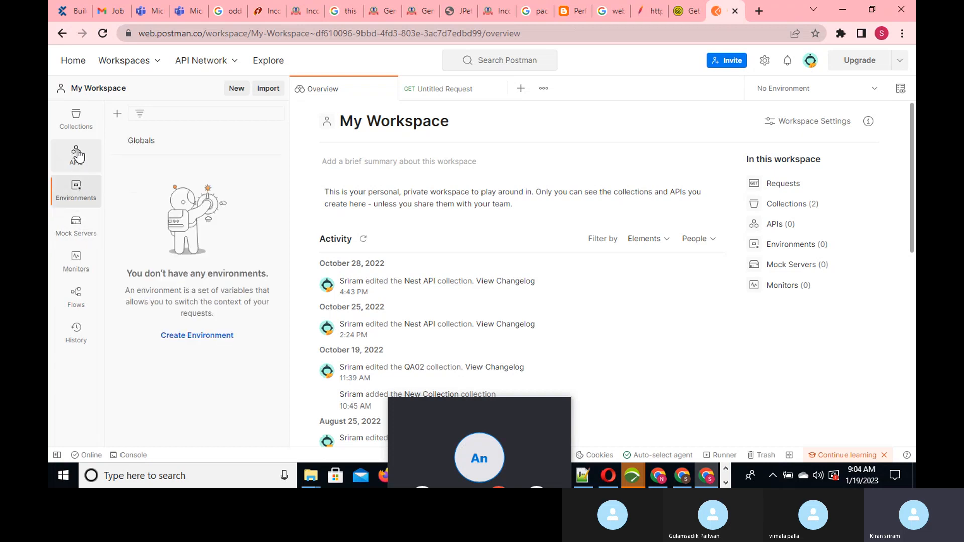
left_click(76, 119)
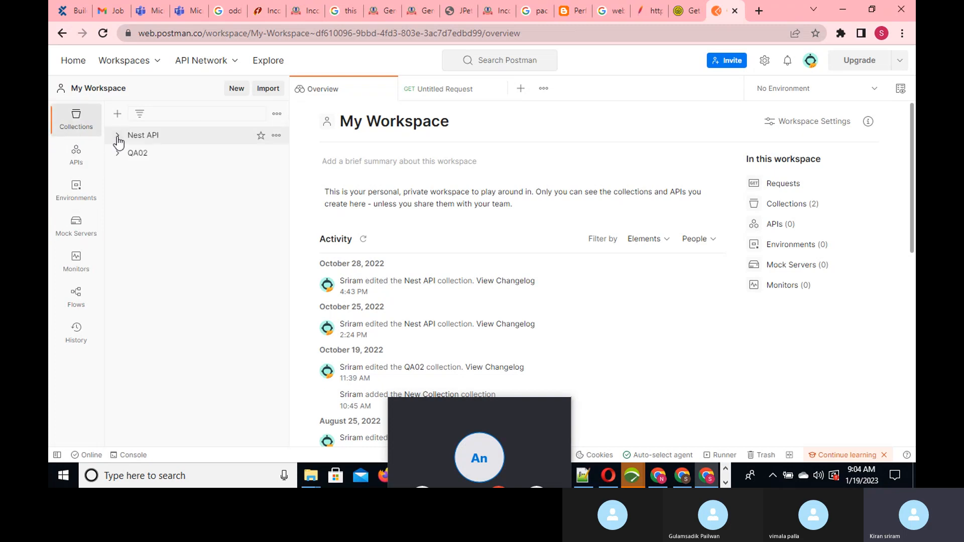
left_click(117, 136)
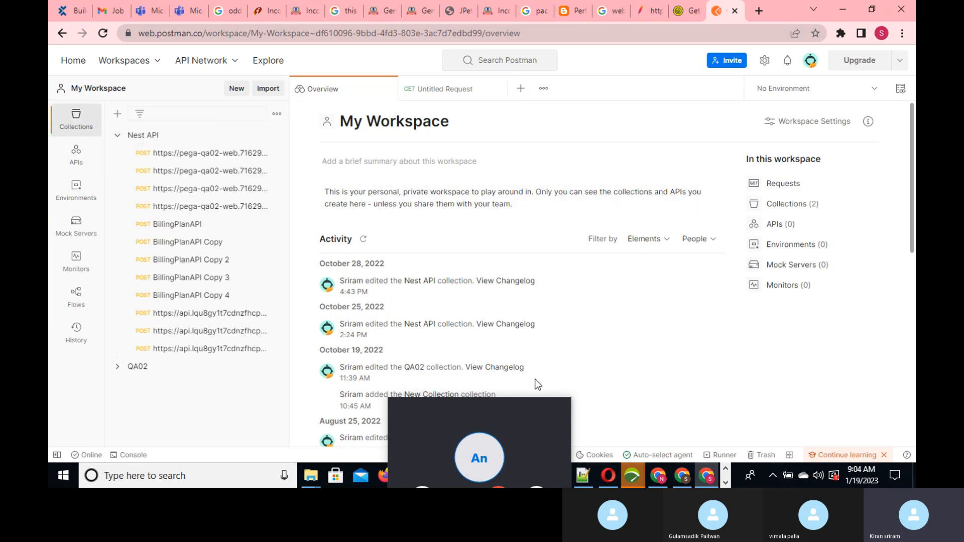
left_click_drag(481, 404, 628, 474)
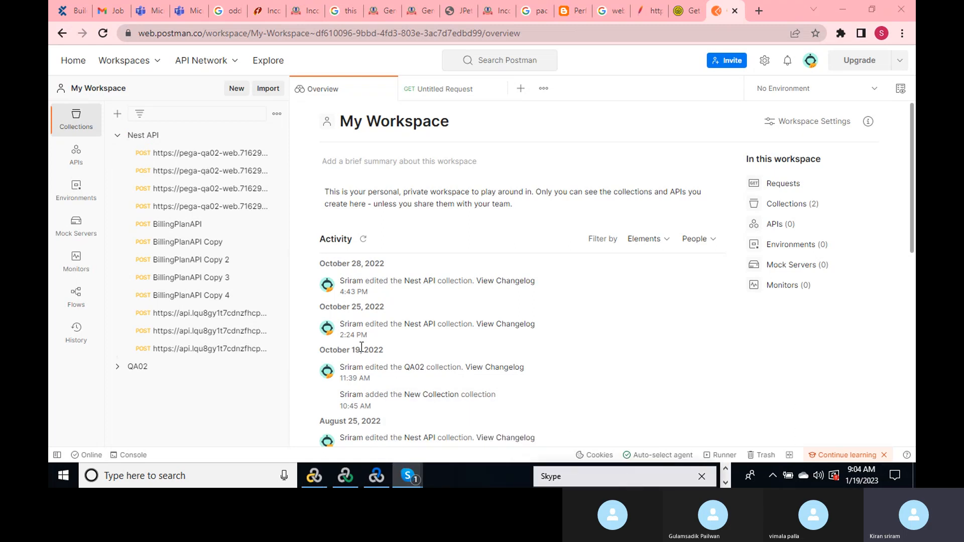
- Open the saved Nest API requests and view the FileComplaint request's JSON body
left_click(202, 156)
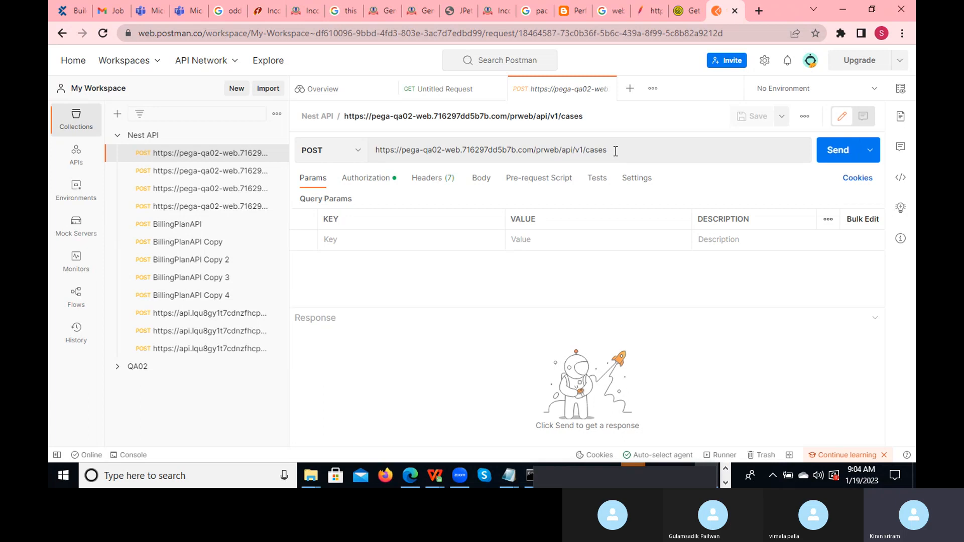
left_click(481, 181)
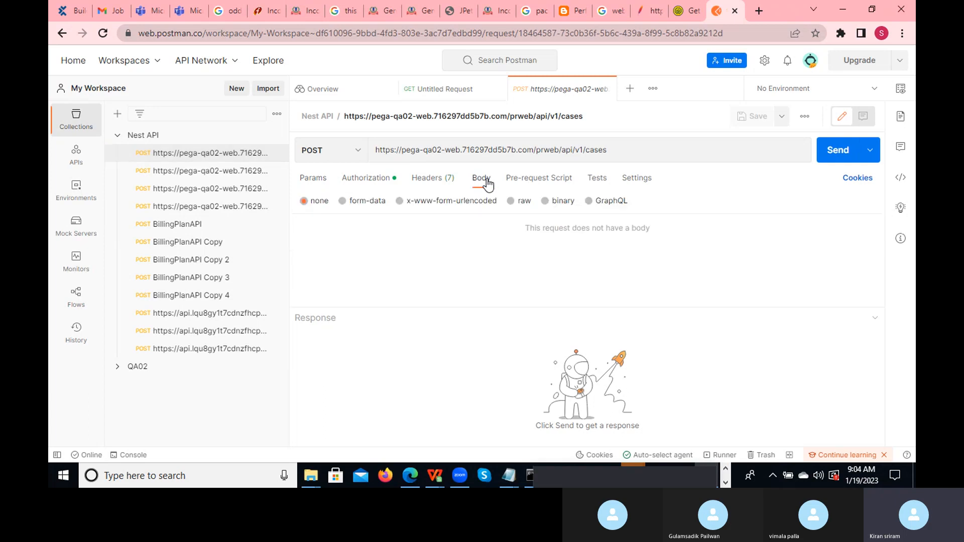
left_click(201, 171)
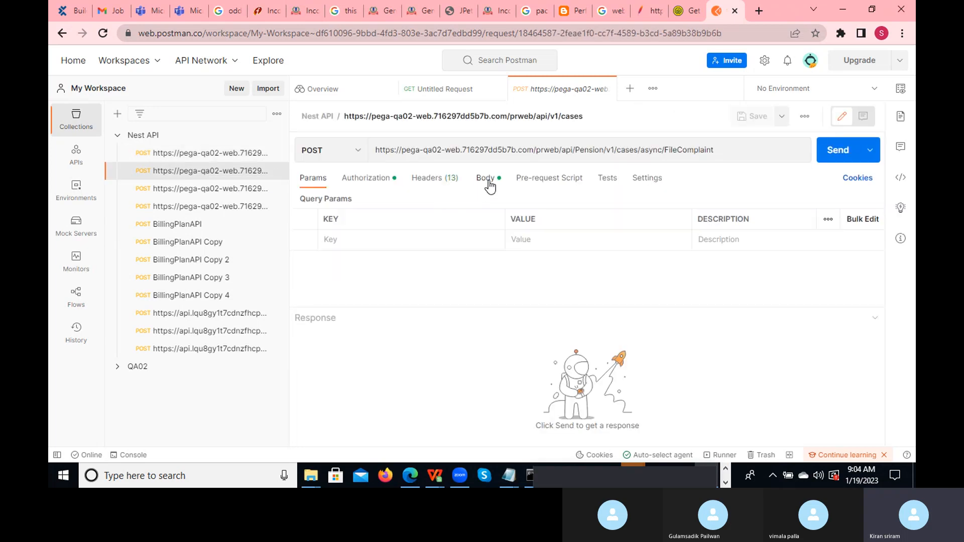
left_click(486, 179)
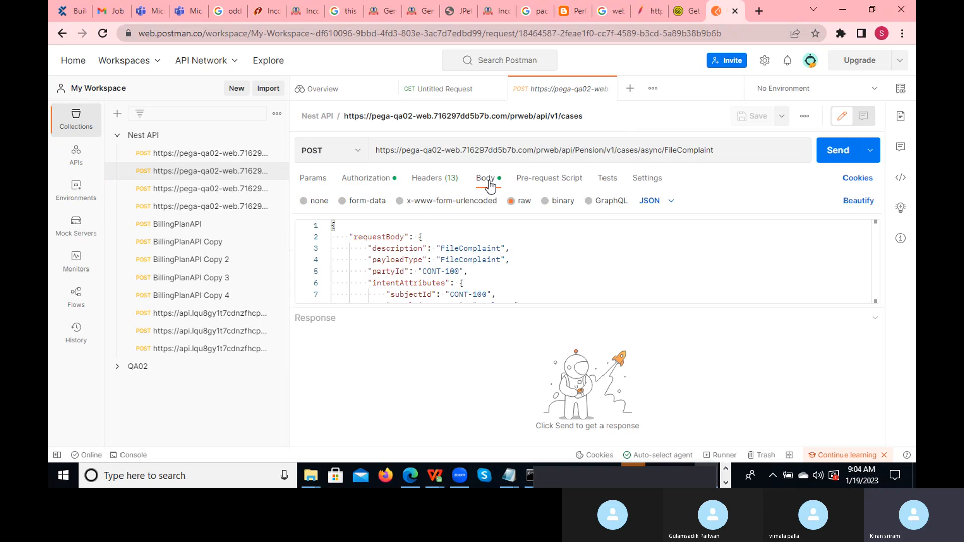
- Inspect the FileComplaint URL path and JSON body, then open the HTTP method list
left_click(730, 150)
left_click_drag(729, 151, 544, 149)
left_click(731, 147)
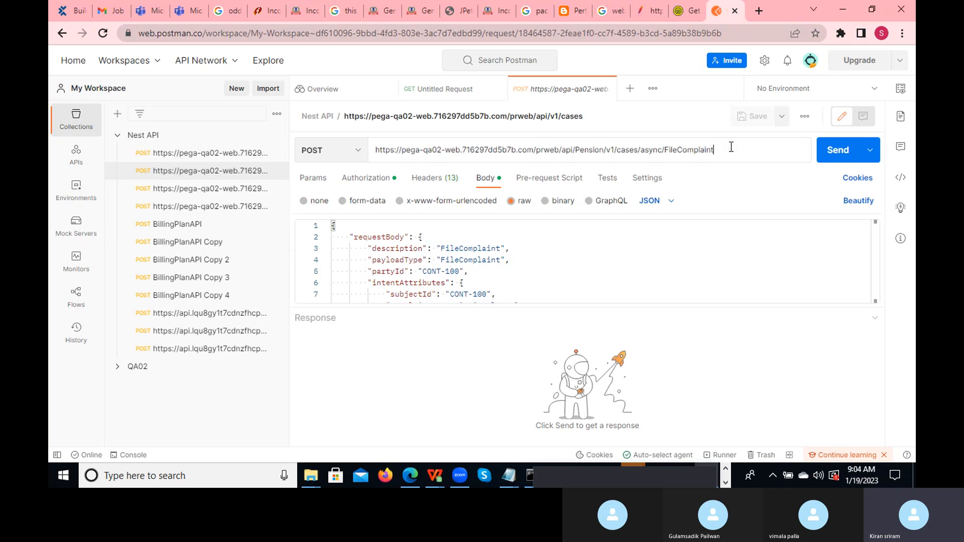
left_click(524, 245)
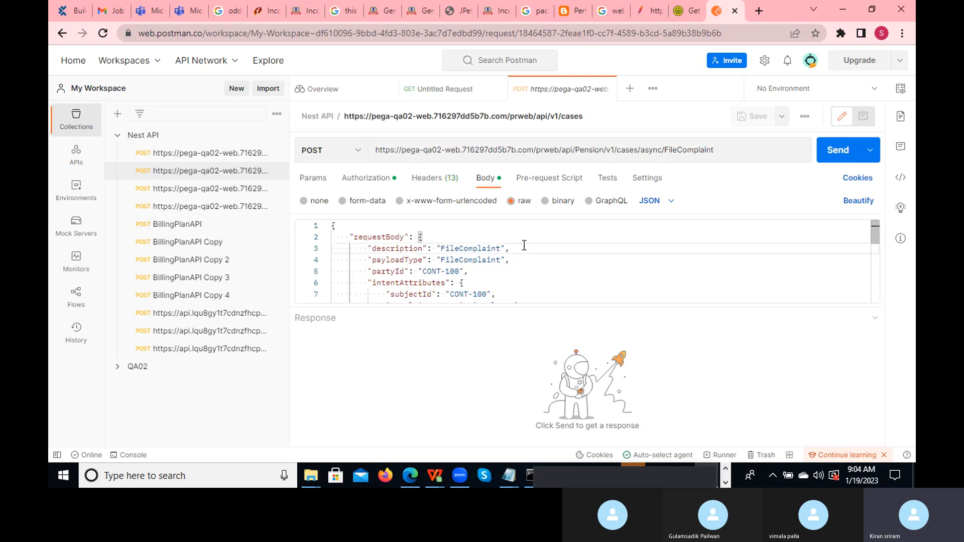
key("Down")
key("Down")
key("Down")
key("Down")
key("Down")
key("Down")
key("Down")
key("Down")
key("Down")
key("Down")
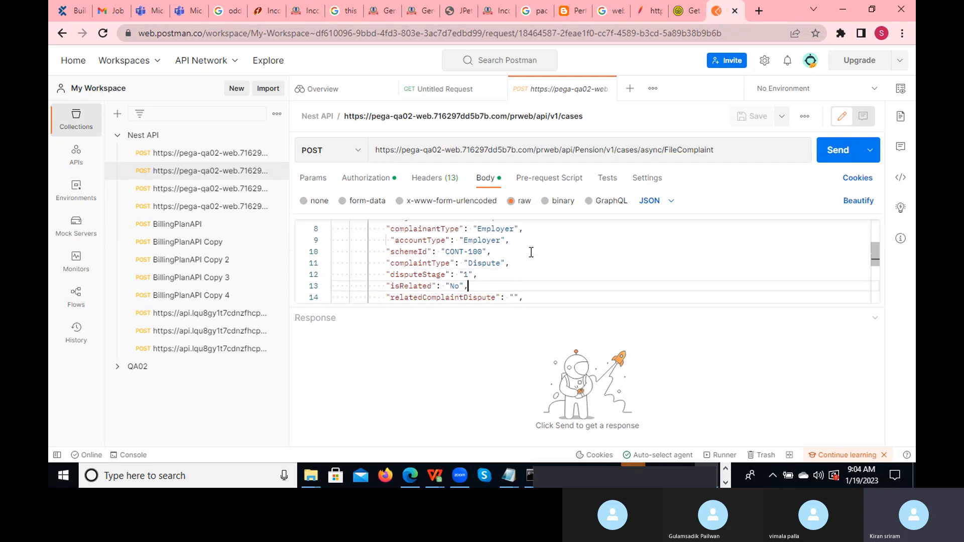
key("Down")
key("Down")
key("Down")
key("Down")
key("Down")
key("Down")
key("Down")
key("Down")
key("Down")
key("Down")
key("Up")
key("Up")
key("Up")
key("Up")
key("Up")
key("Up")
key("Up")
key("Up")
key("Up")
key("Up")
key("Up")
key("Up")
key("Up")
key("Up")
key("Up")
key("Up")
key("Up")
key("Up")
key("Up")
key("Up")
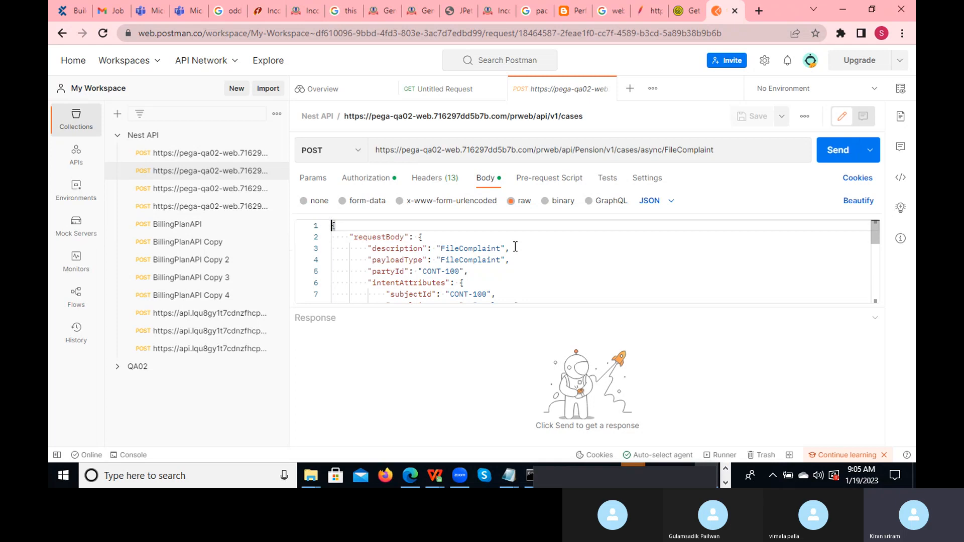
left_click(358, 152)
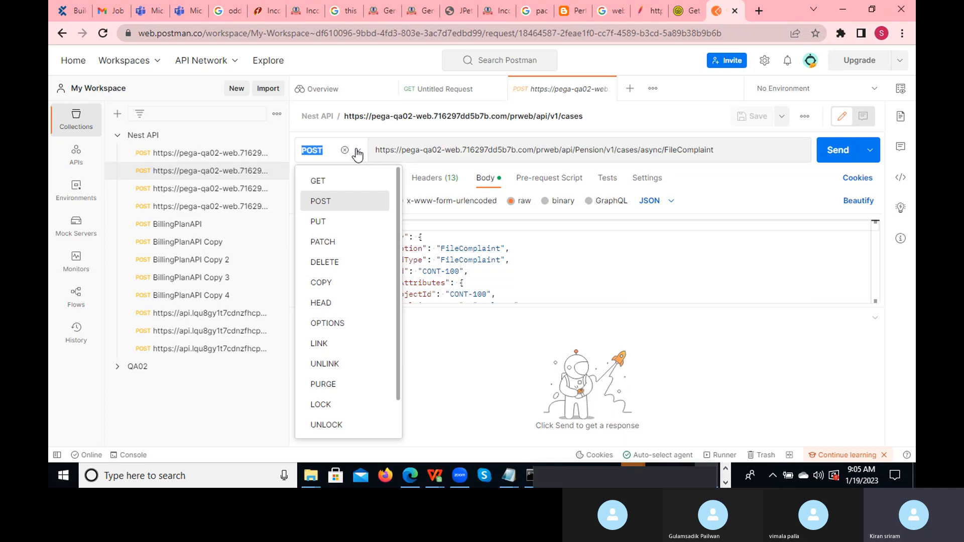
- Keep POST as the FileComplaint method and show its Basic Auth authorization settings
left_click(357, 153)
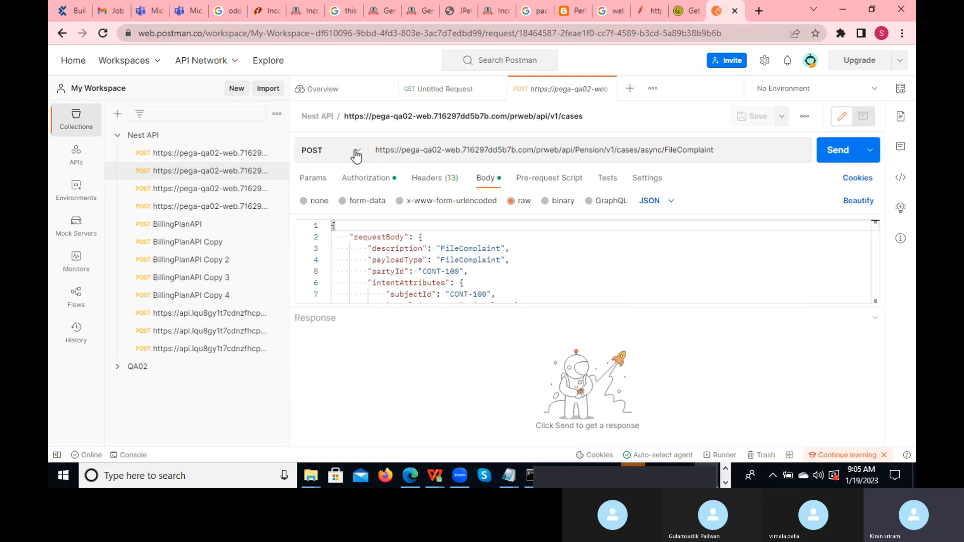
left_click(355, 153)
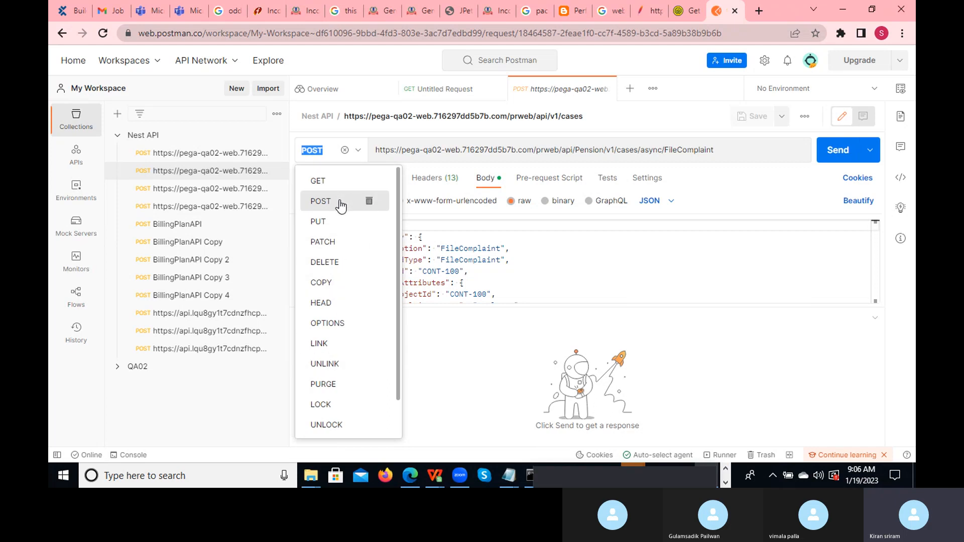
left_click(590, 251)
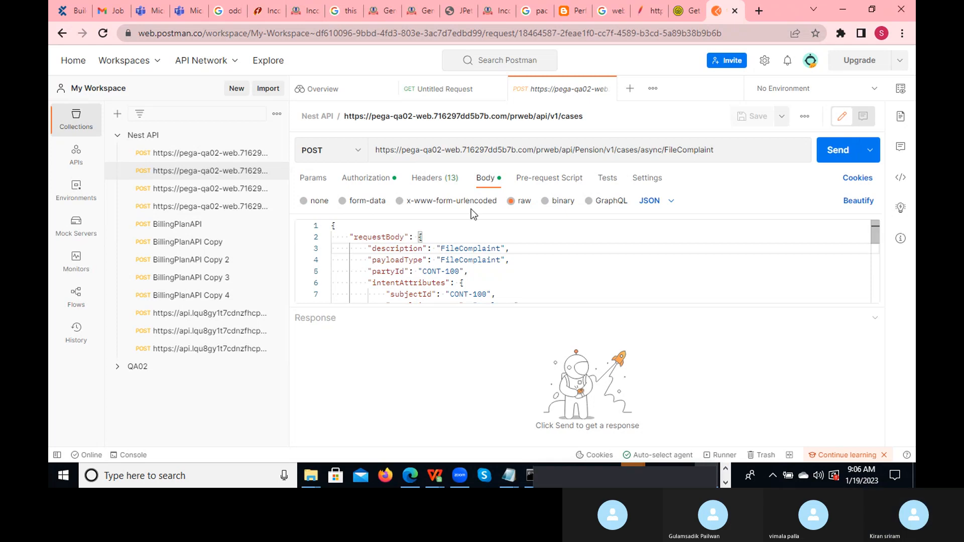
left_click(374, 181)
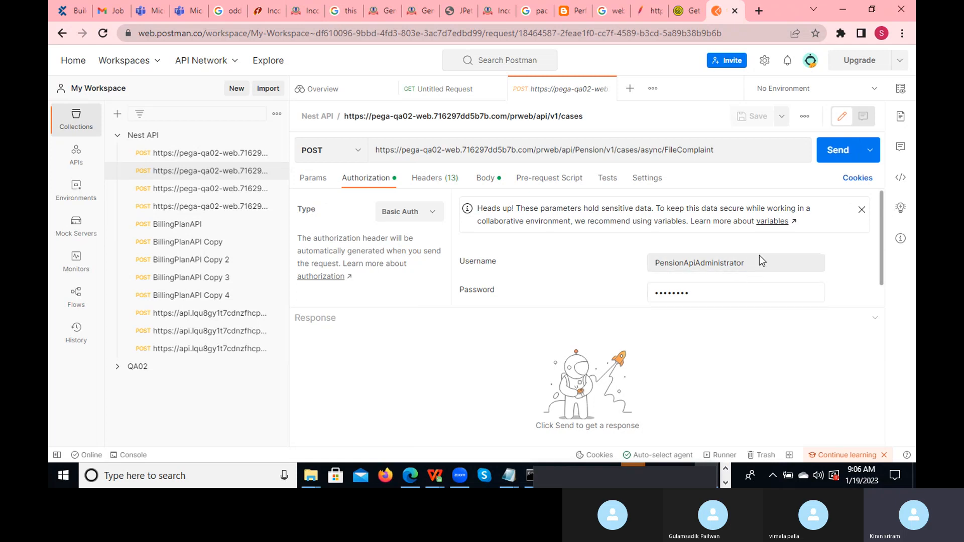
- Review the FileComplaint request's 13 headers and its JSON requestBody
left_click(431, 176)
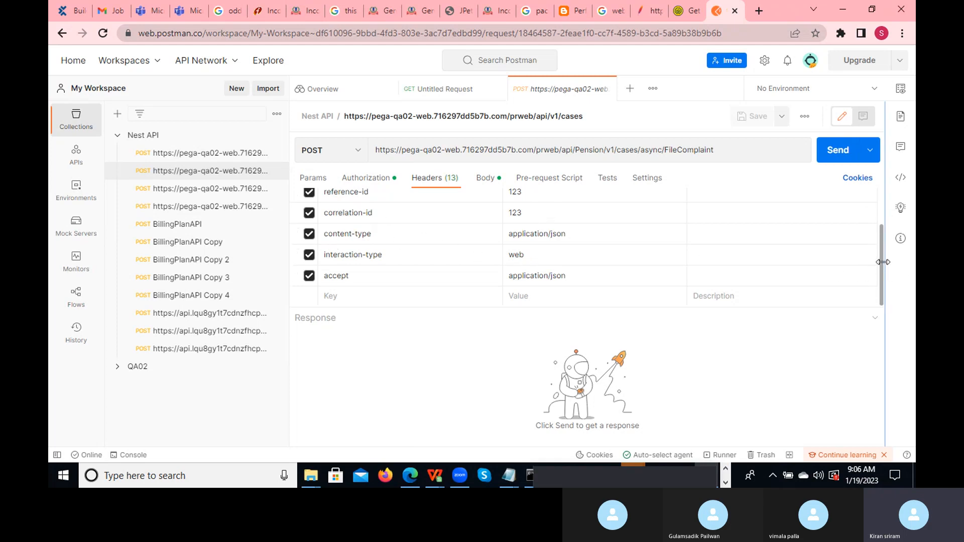
left_click_drag(879, 264, 880, 210)
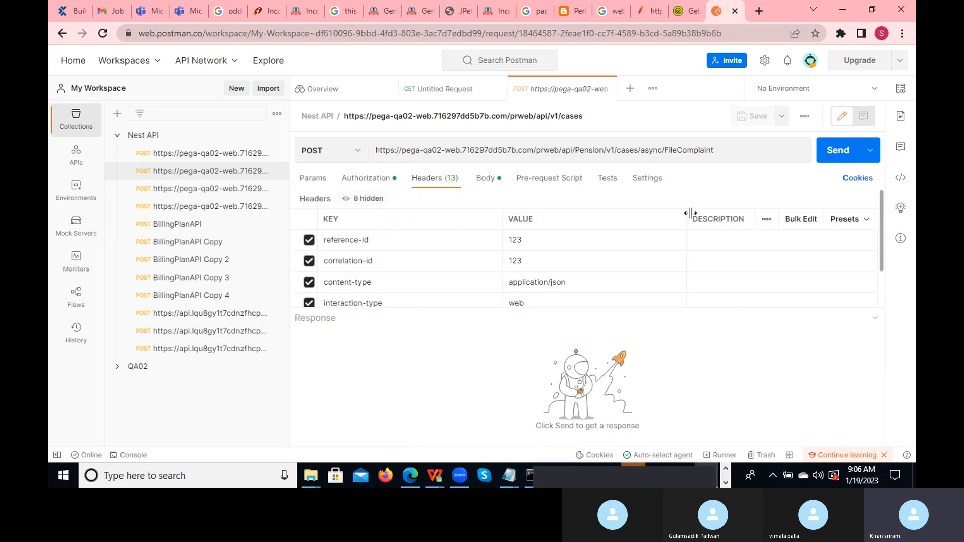
left_click(485, 178)
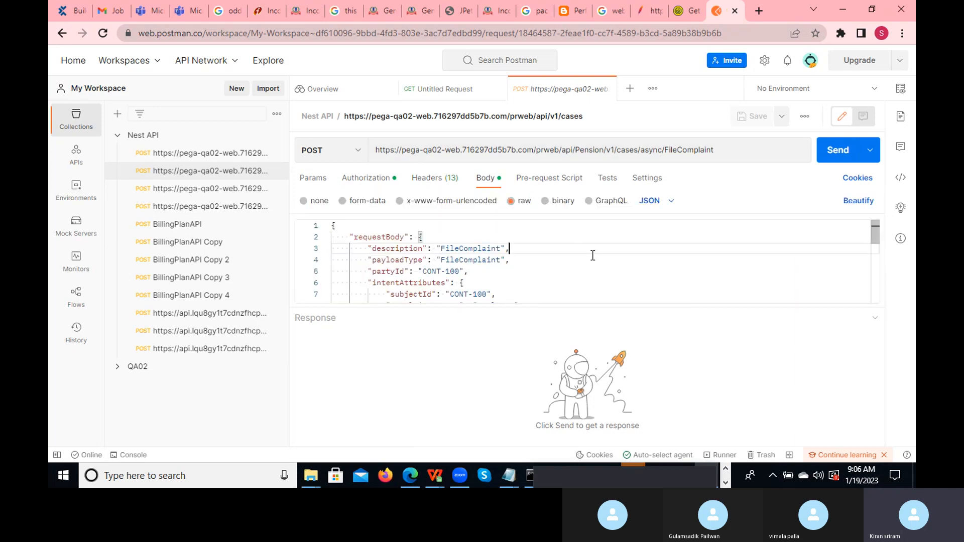
left_click(451, 236)
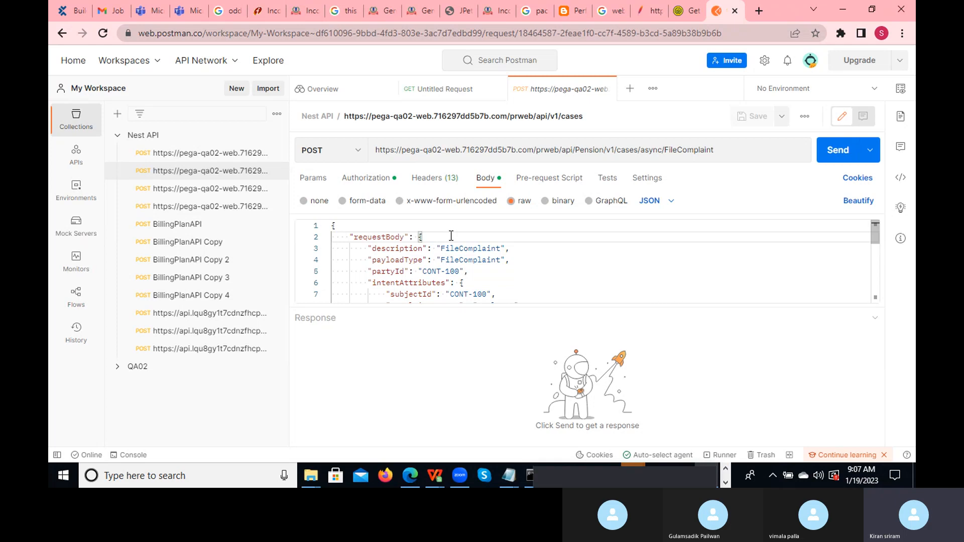
- Recheck authorization, headers and body, then send FileComplaint, which returns 401 Unauthorized
left_click(723, 153)
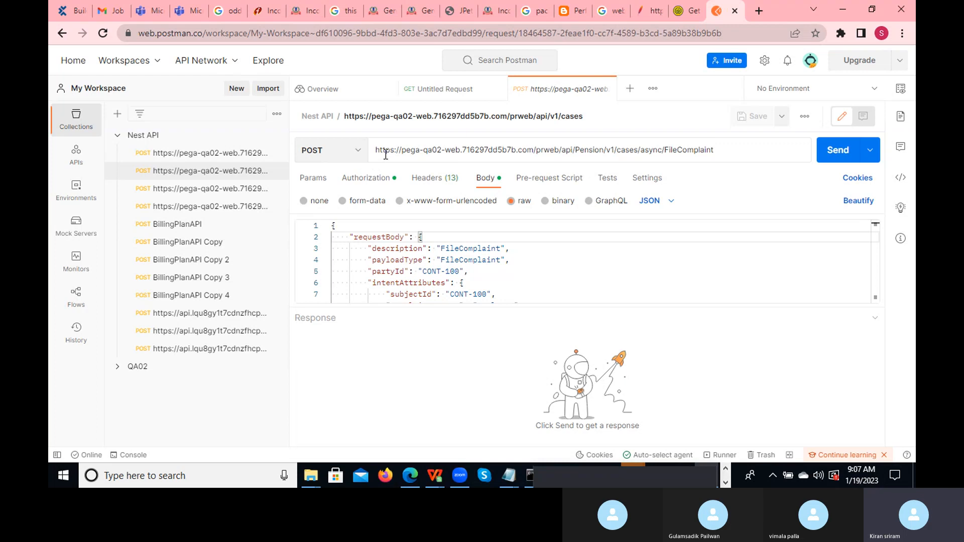
left_click(369, 180)
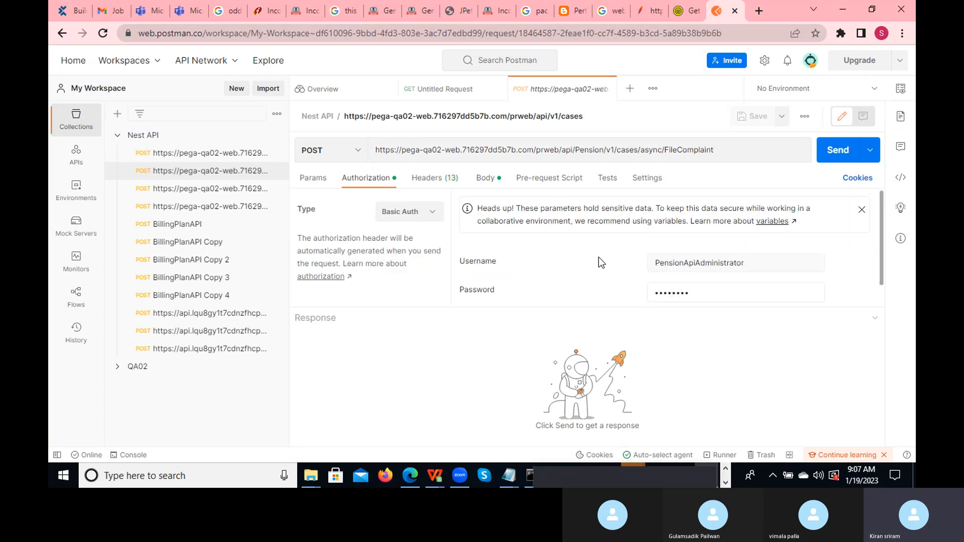
left_click(438, 180)
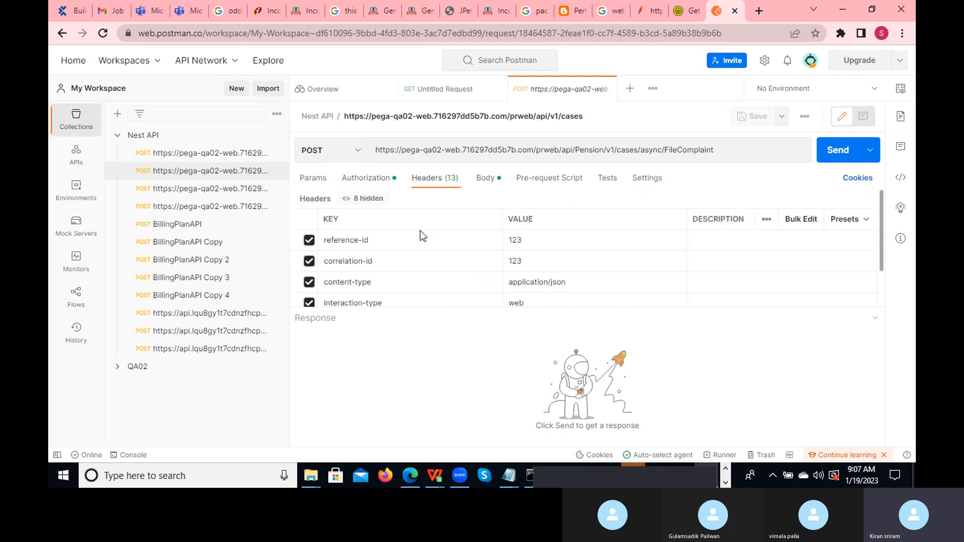
left_click(485, 181)
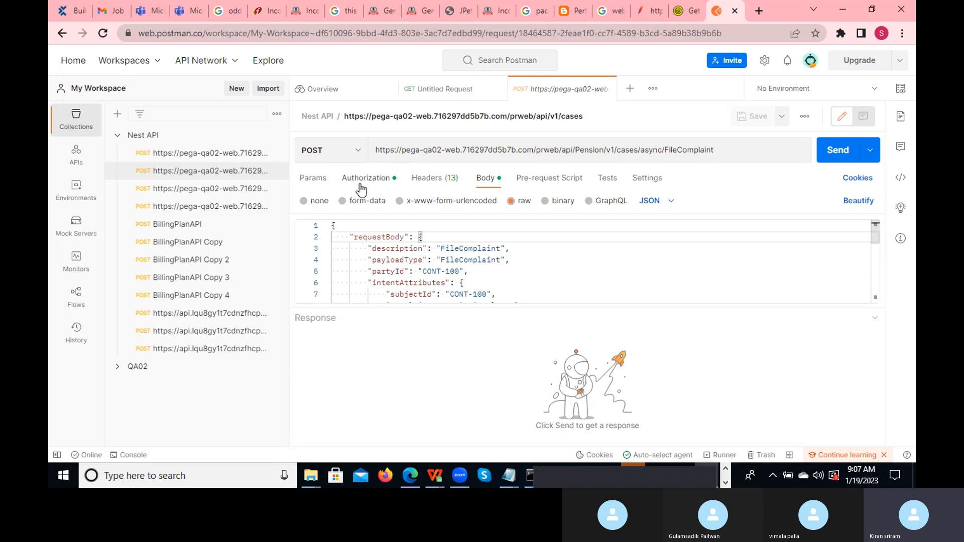
left_click(838, 157)
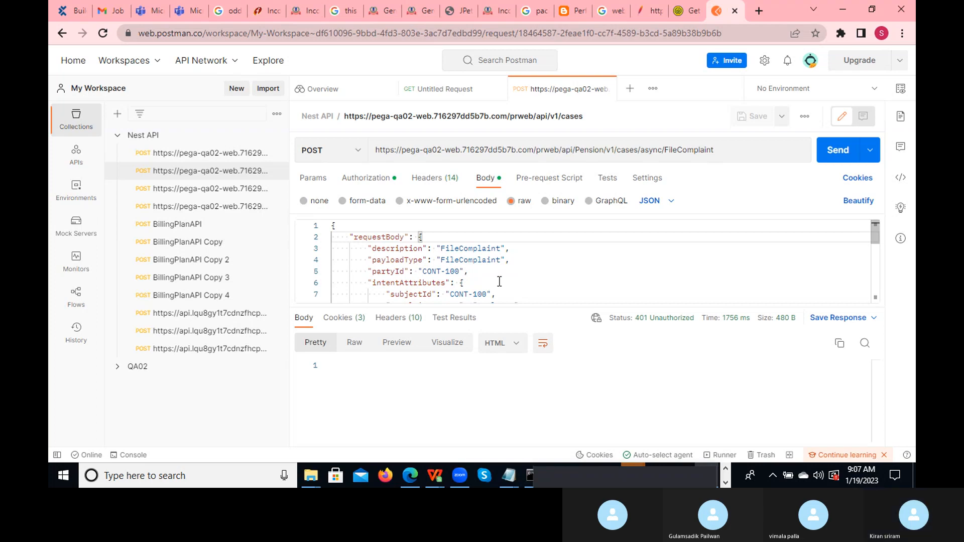
- Open BillingPlanAPI's JSON body from Nest API, send it, and select then clear part of the body
left_click(195, 228)
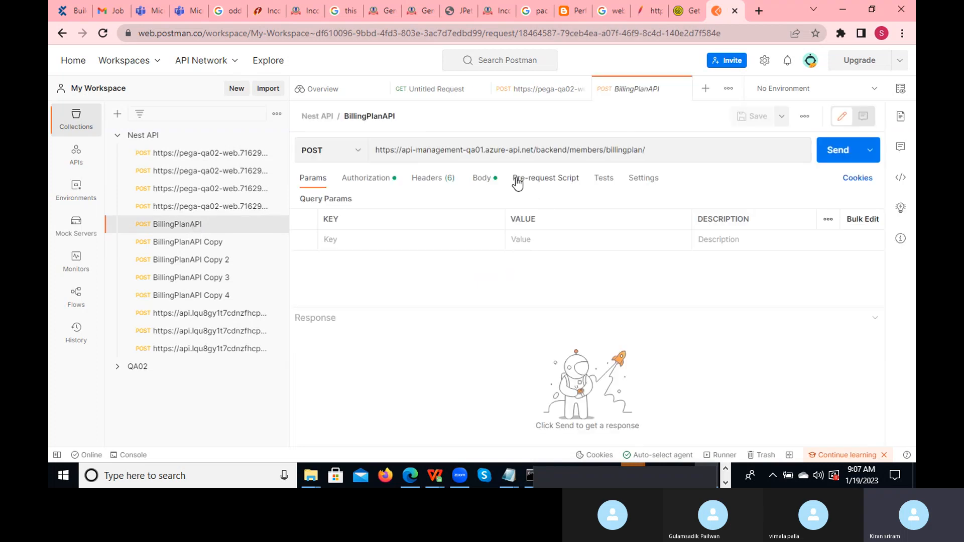
left_click(479, 180)
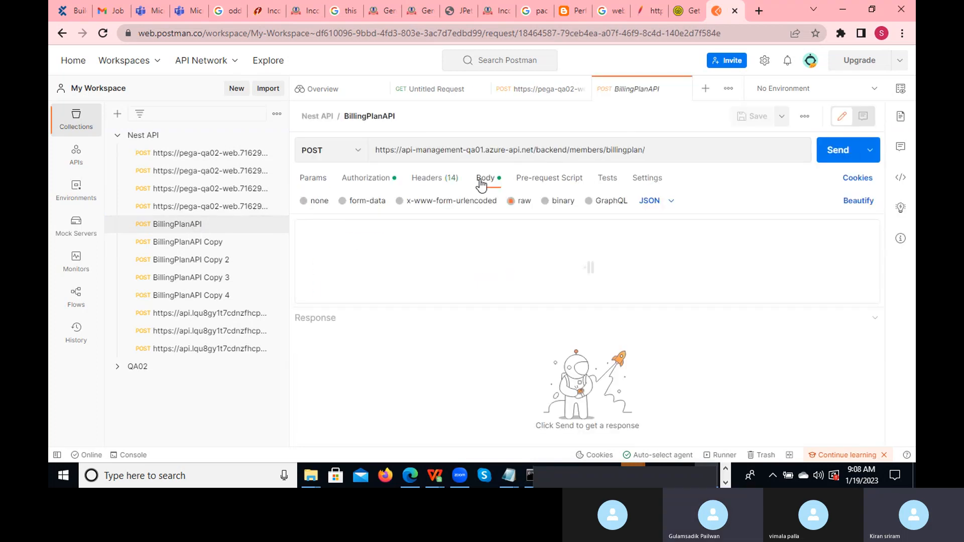
left_click(829, 150)
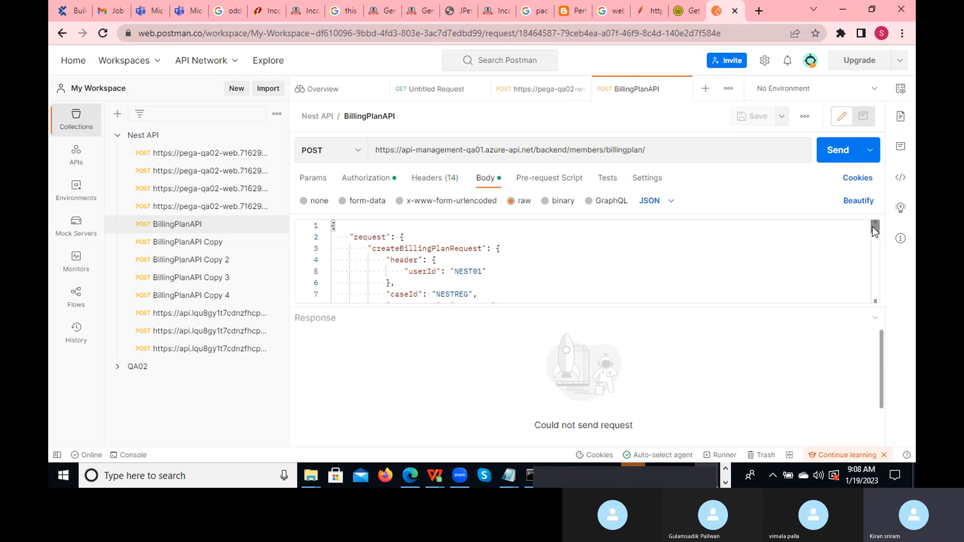
mouse_move(874, 227)
left_mouse_down()
mouse_move(893, 315)
mouse_move(891, 255)
mouse_move(875, 224)
left_mouse_up()
left_click_drag(346, 237, 482, 290)
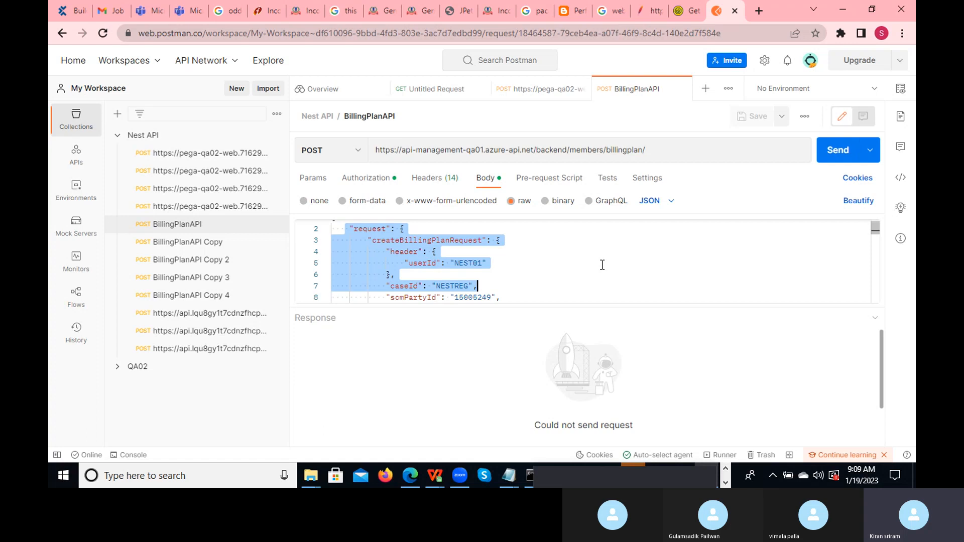
left_click(556, 253)
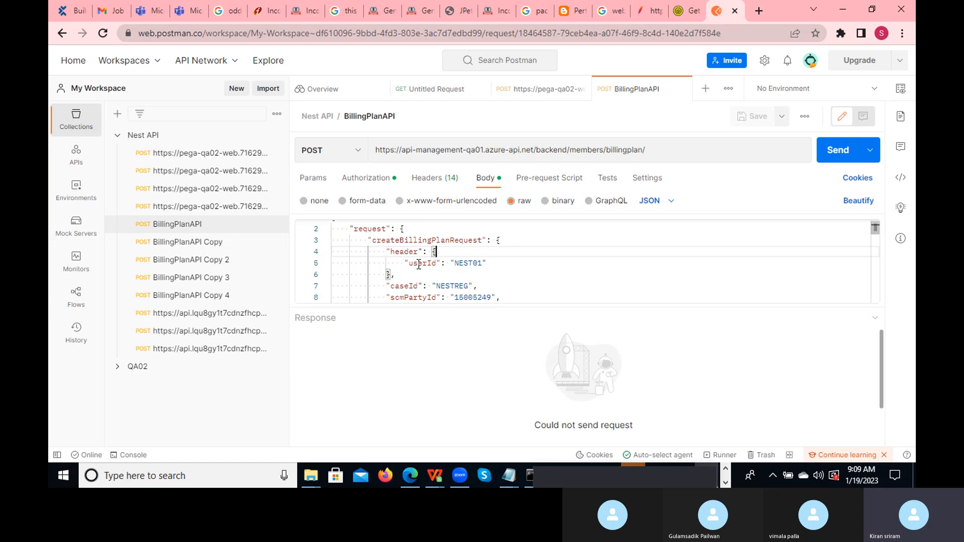
- Add a New Collection to My Workspace and open a blank untitled GET request
left_click(115, 117)
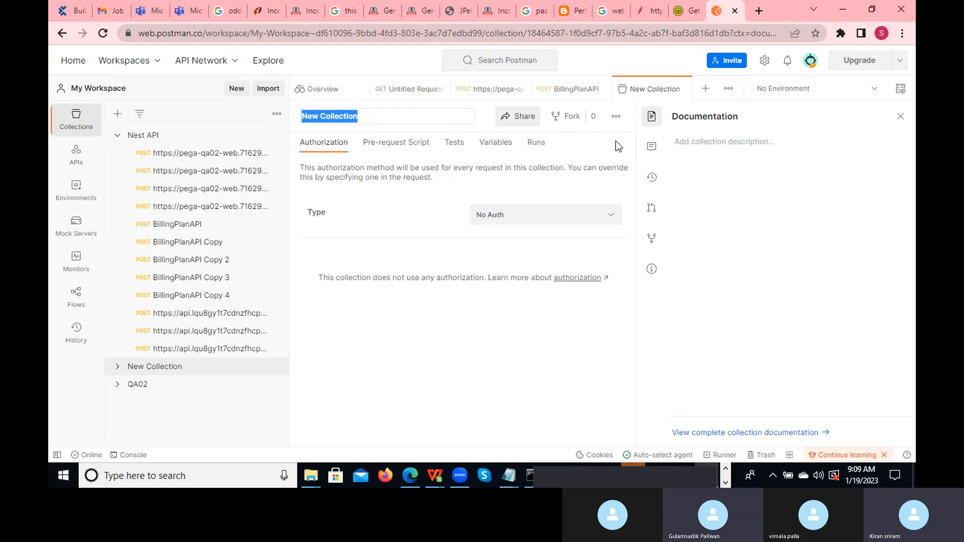
left_click(705, 89)
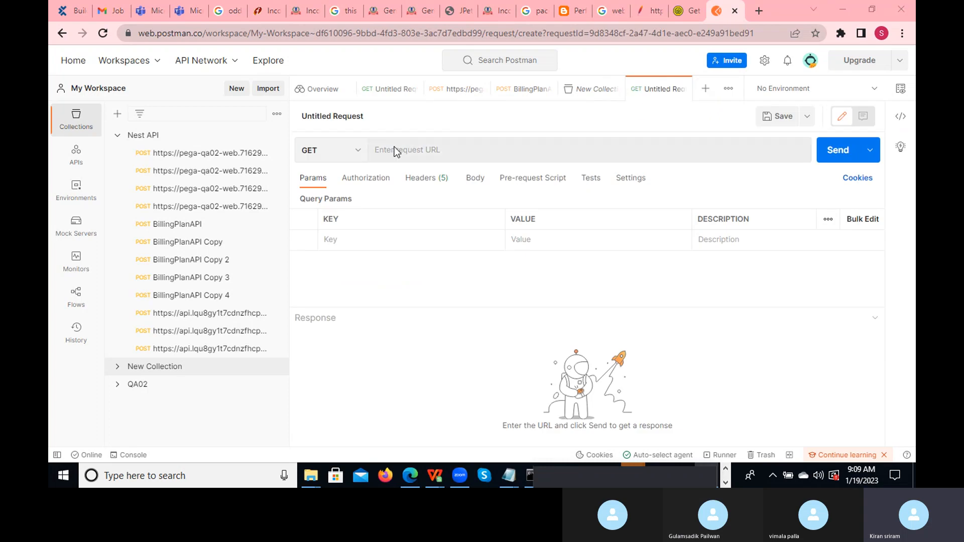
key("alt+Tab")
key("alt+Tab")
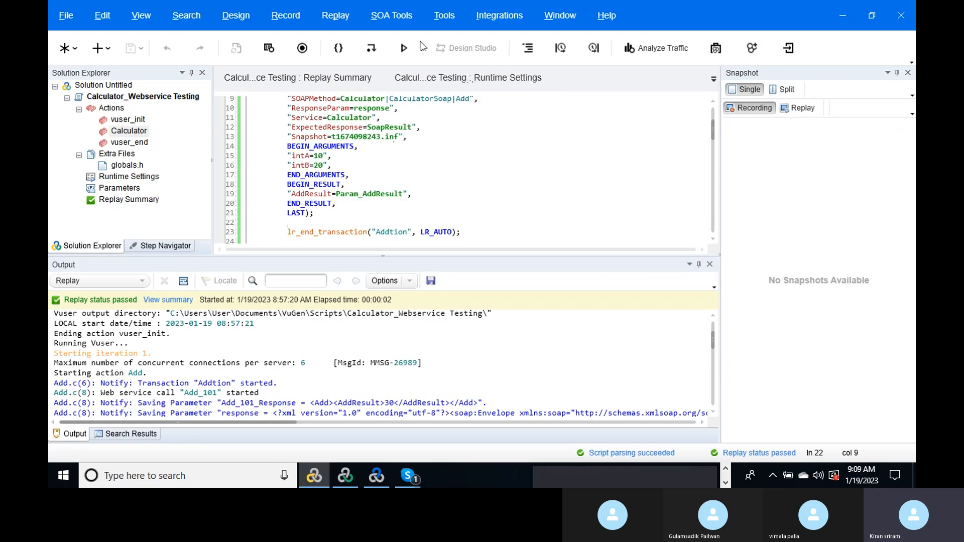
- In VuGen's SOA Tools > Manage Services, copy the Calculator service's WSDL location URL
left_click(390, 20)
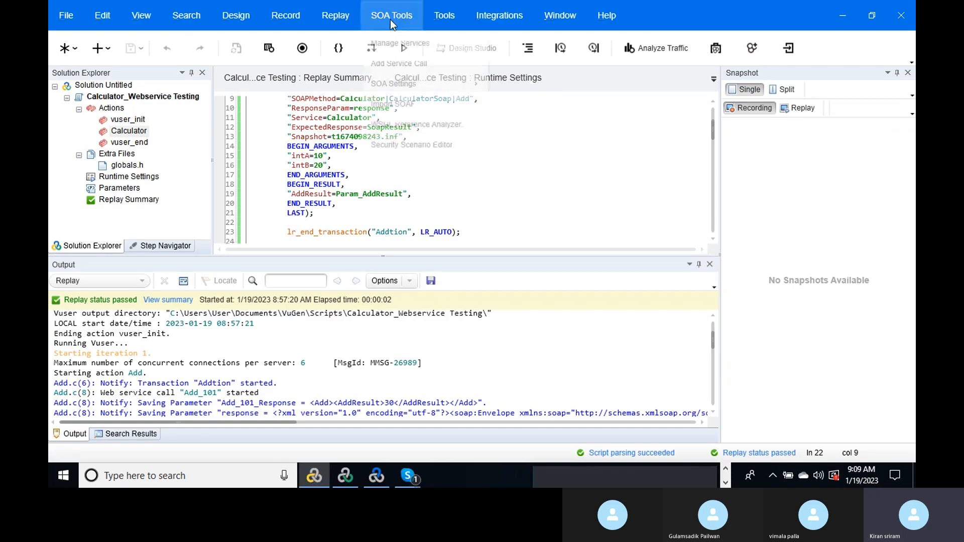
left_click(404, 40)
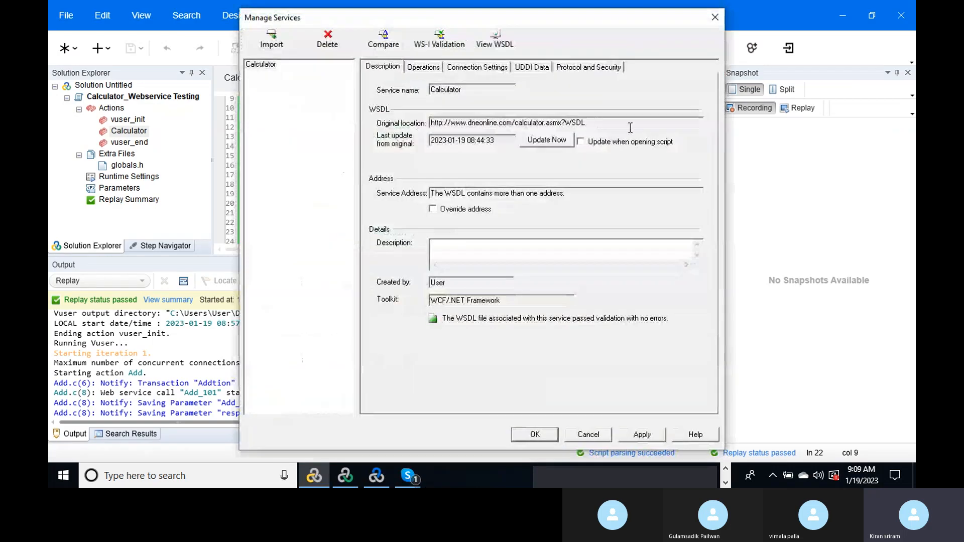
left_click_drag(563, 124, 408, 128)
key("ctrl+c")
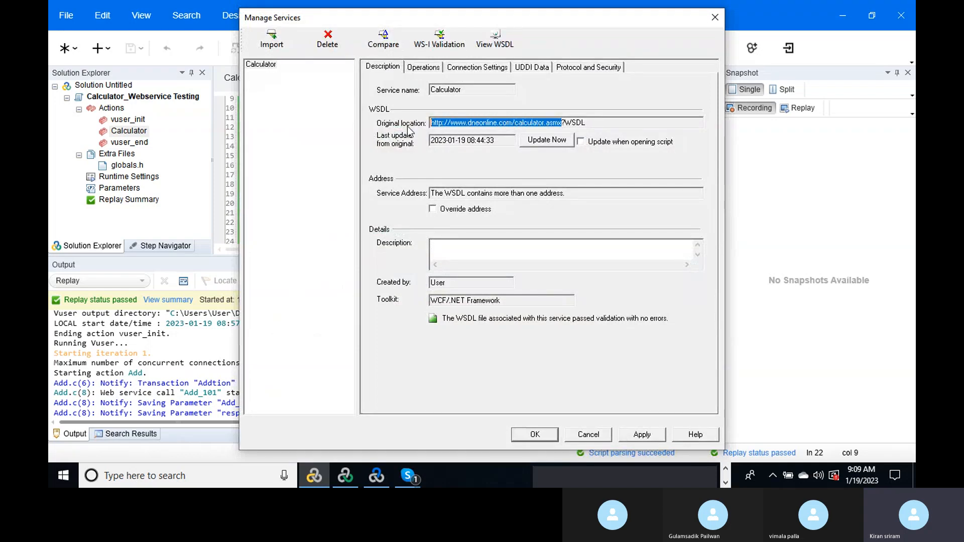
key("alt+Tab")
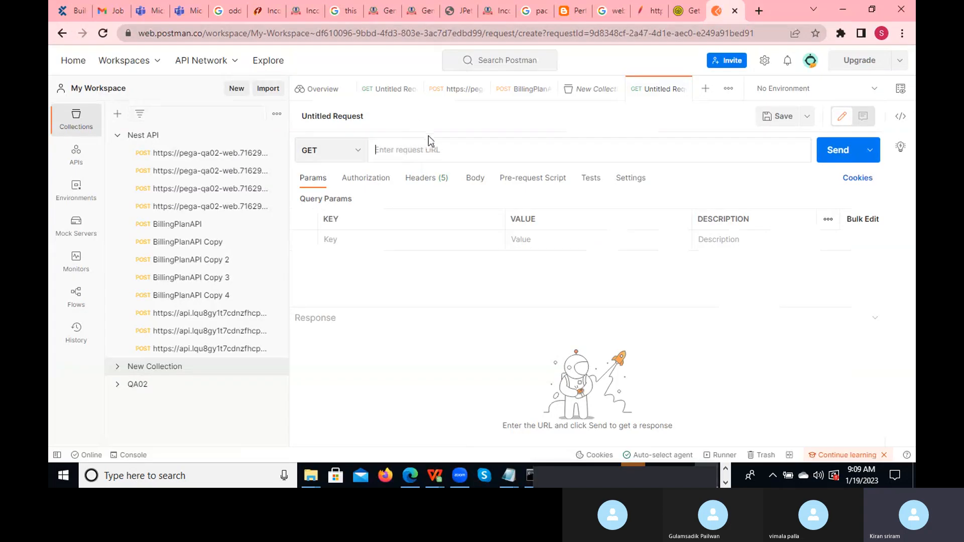
- Make the request a POST to the pasted calculator.asmx URL with a raw XML body
key("ctrl+v")
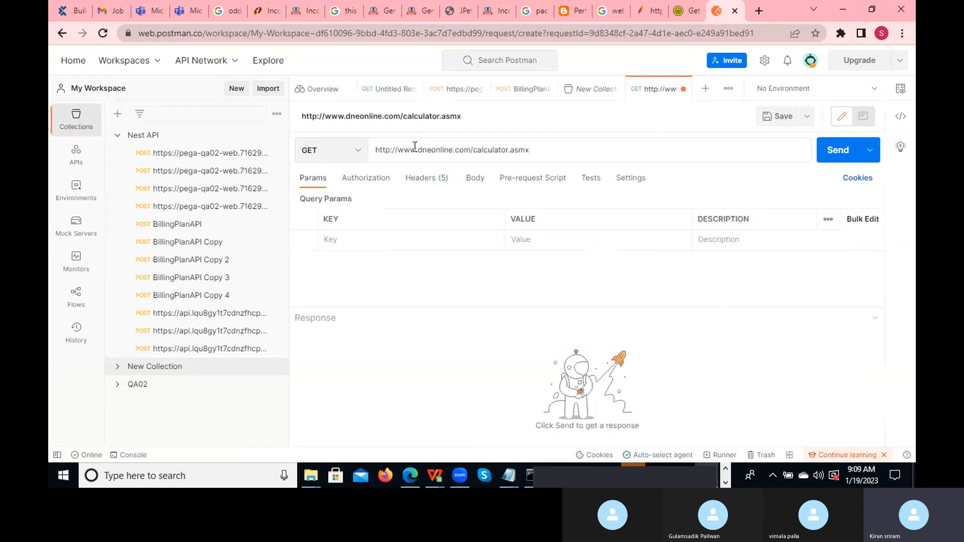
left_click(356, 157)
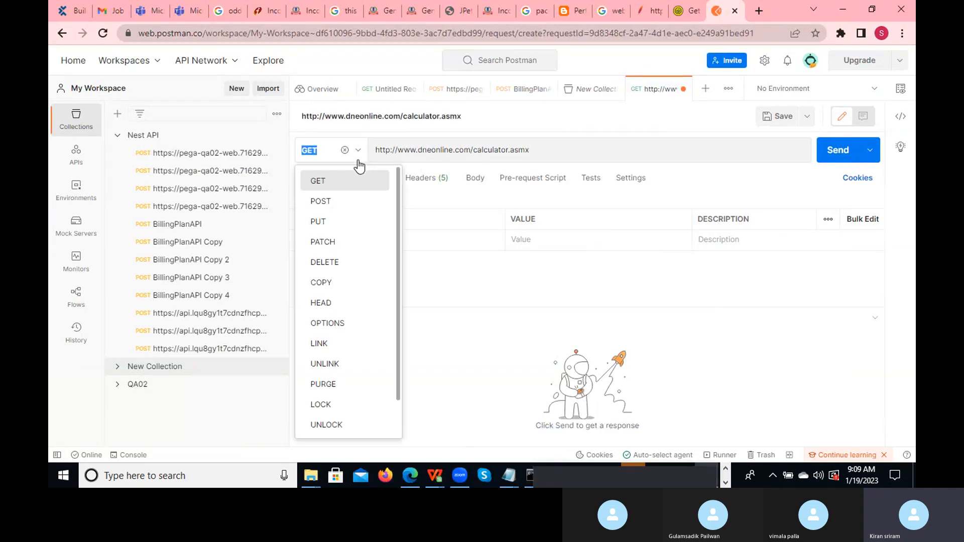
left_click(337, 197)
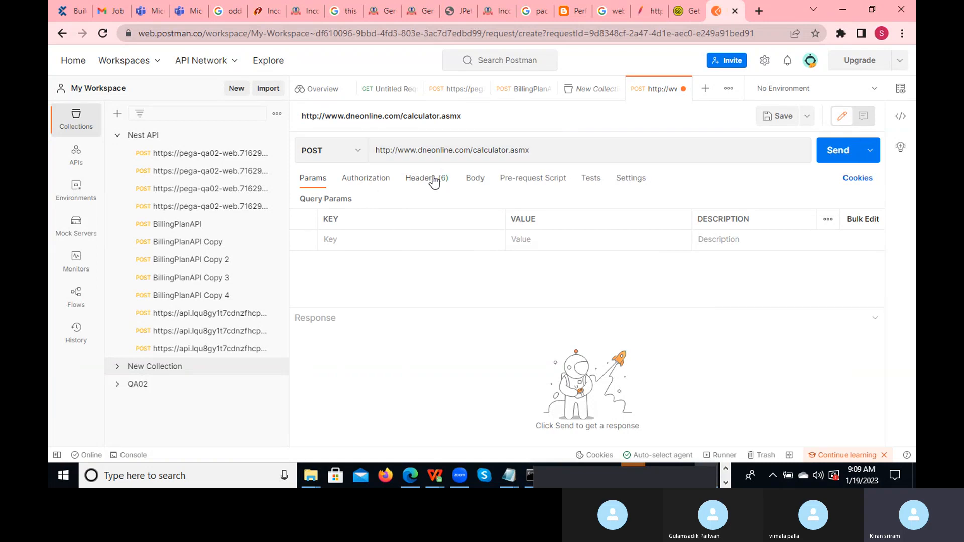
left_click(474, 179)
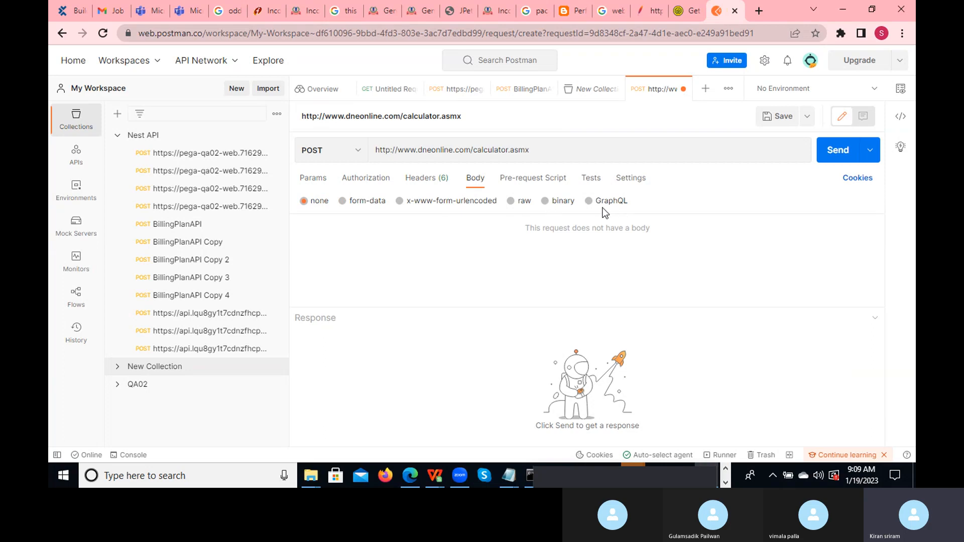
left_click(512, 201)
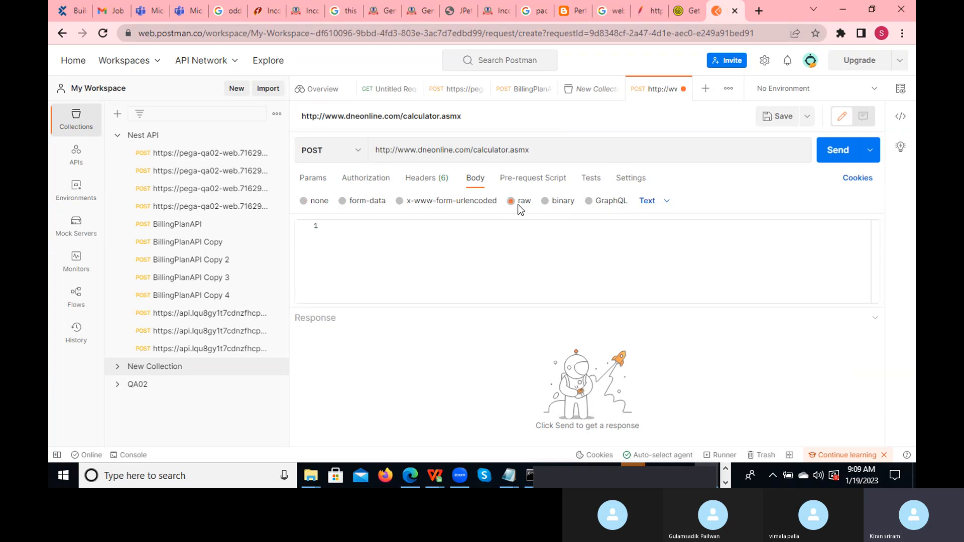
left_click(666, 202)
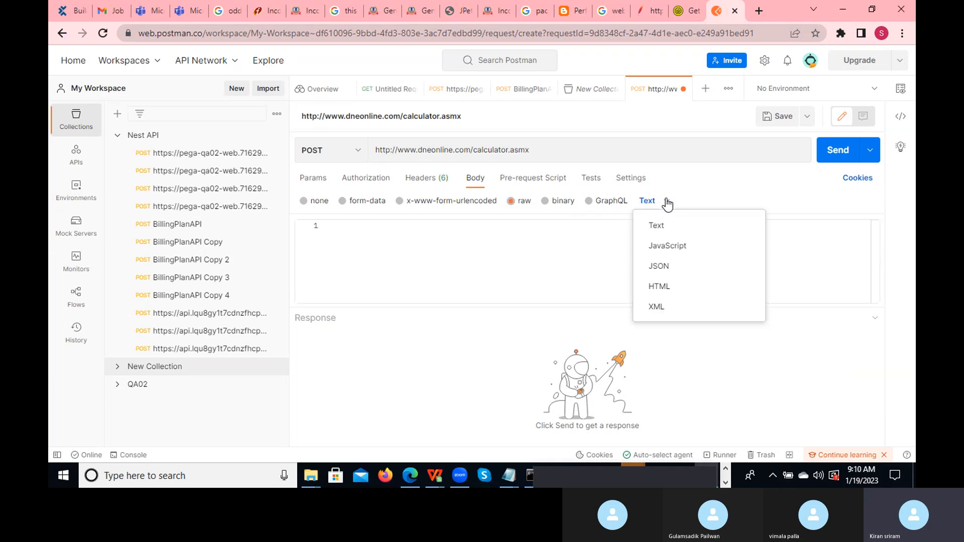
left_click(661, 308)
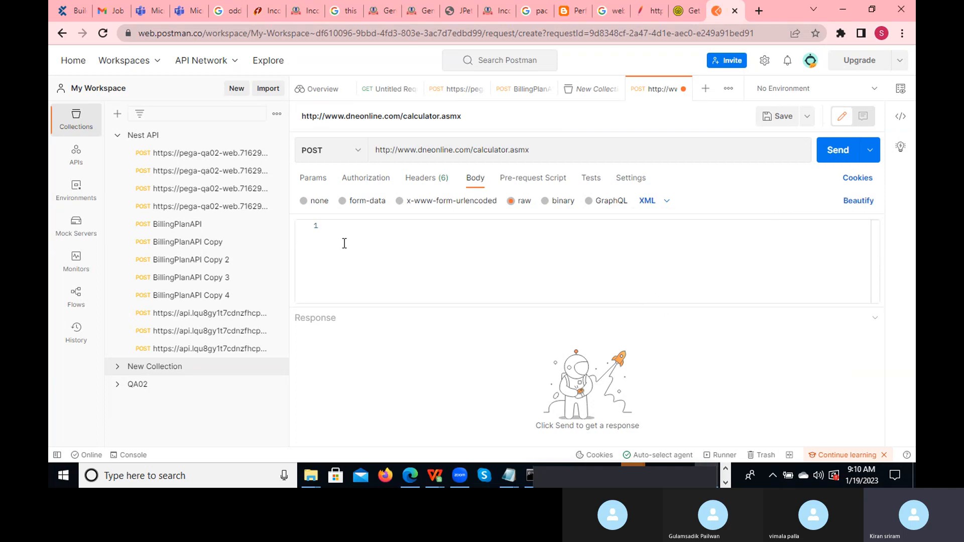
left_click(351, 228)
- Toggle the method to GET and back to POST, leaving the XML body empty
key("alt")
left_click(358, 152)
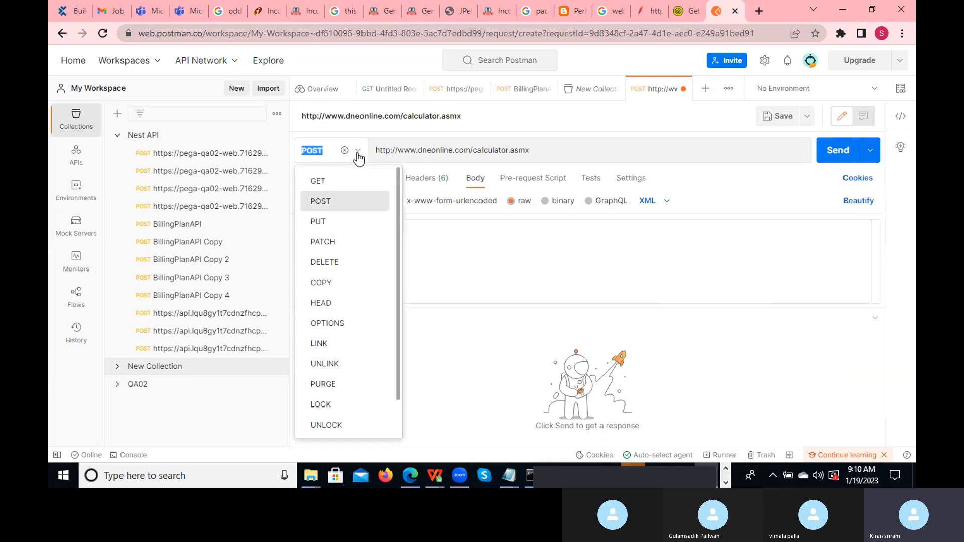
left_click(330, 180)
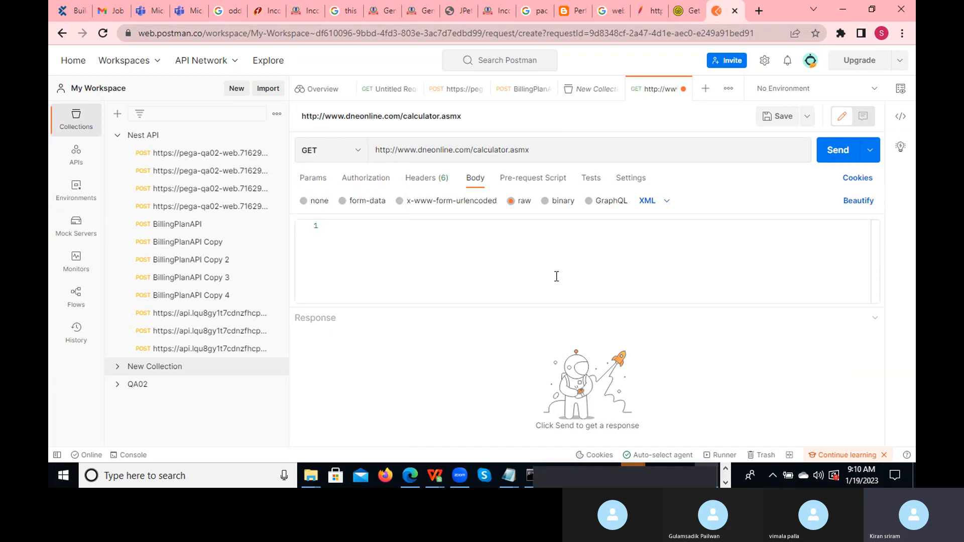
left_click(358, 153)
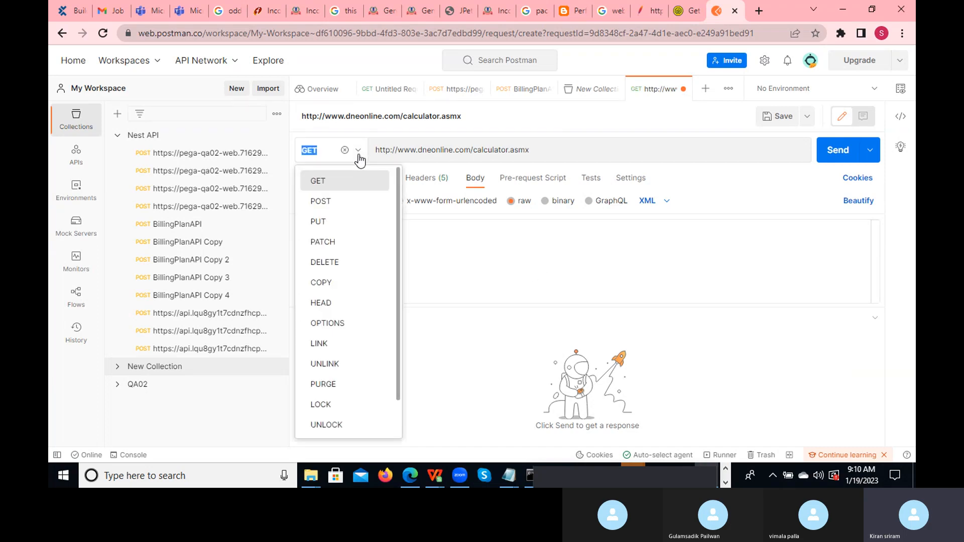
left_click(322, 202)
left_click(354, 228)
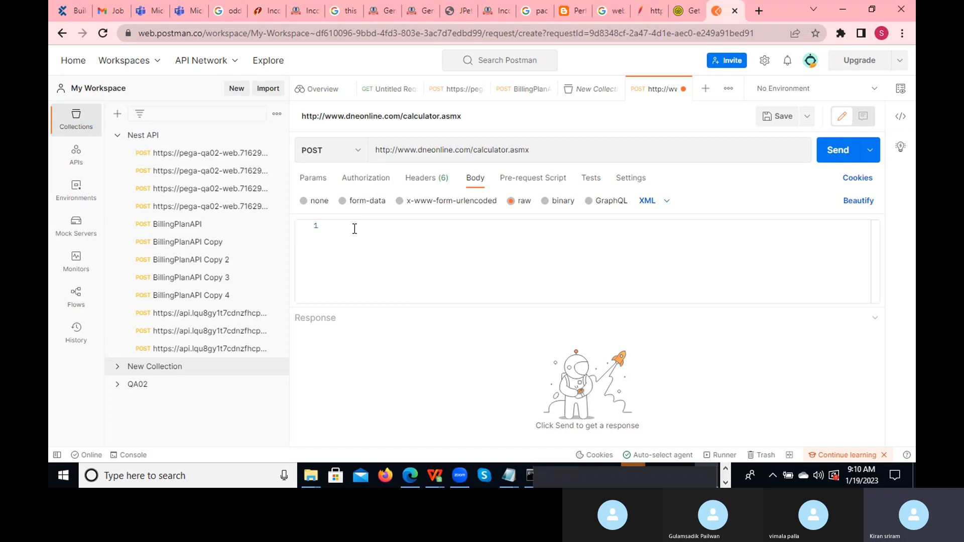
key("alt+Tab")
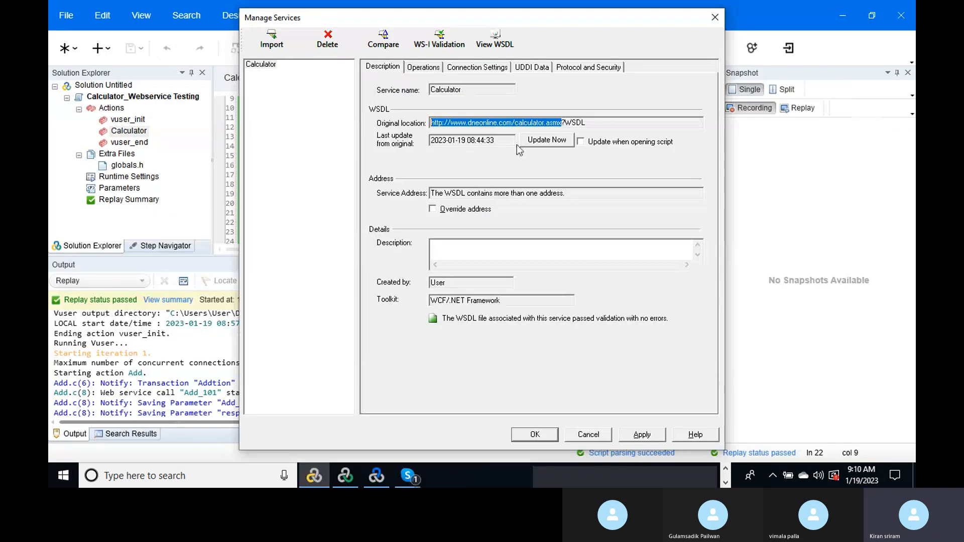
- Close Manage Services, select the web_service_call step in the Calculator script, and minimize VuGen
left_click(715, 17)
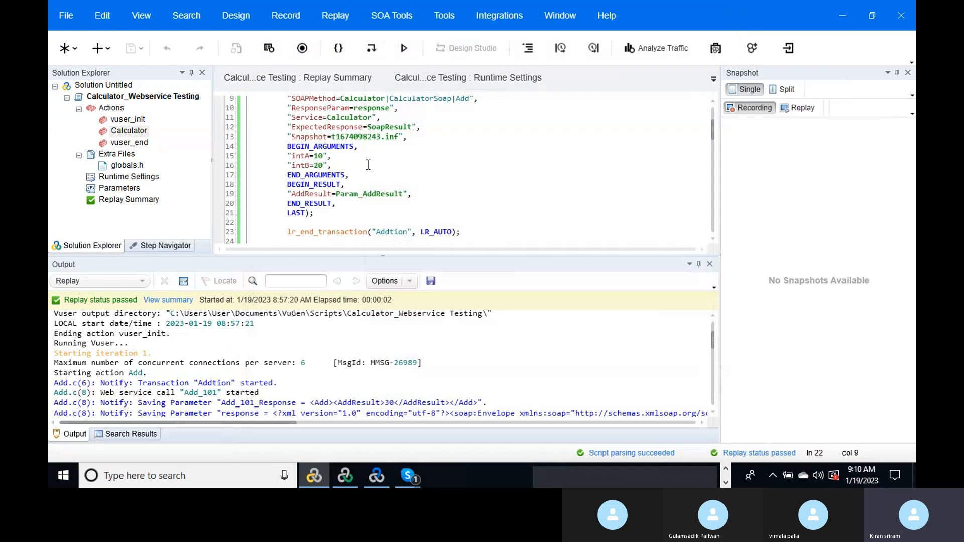
left_click_drag(710, 125, 710, 113)
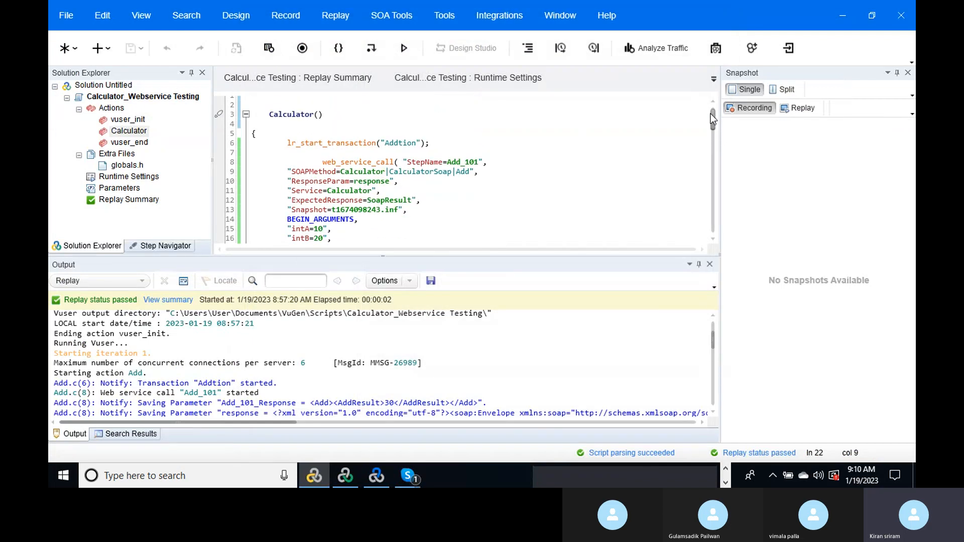
left_click(358, 114)
left_click_drag(307, 161, 380, 224)
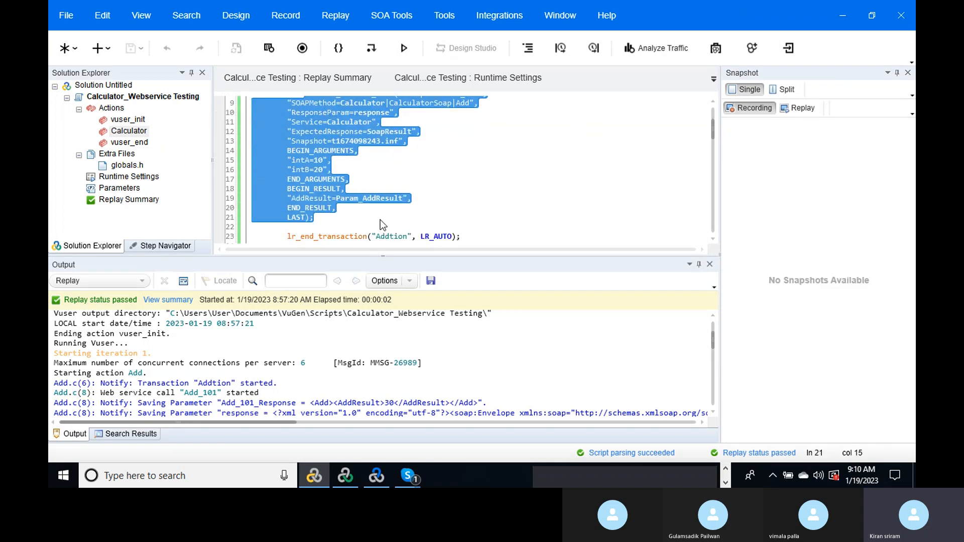
left_click(838, 20)
- Open a new Chrome tab on the Google home page
left_click(344, 221)
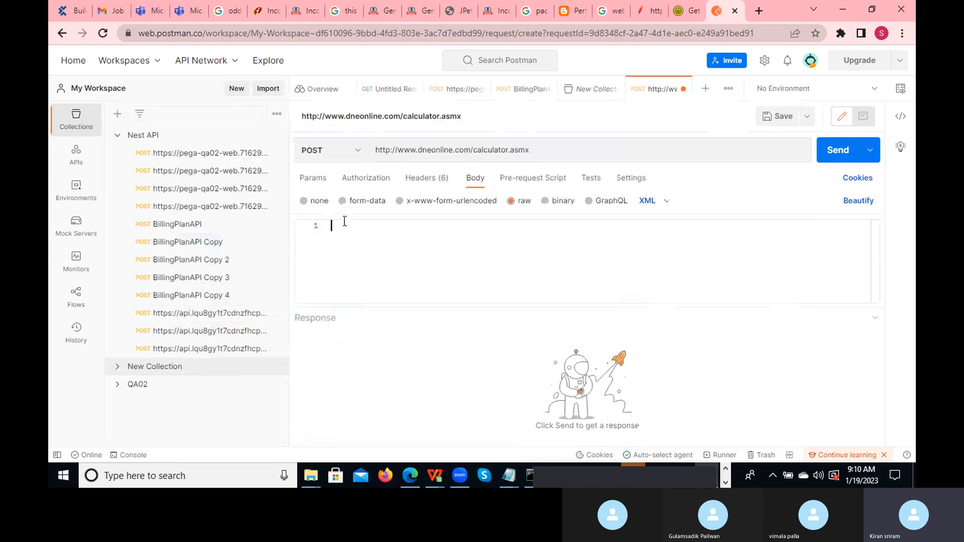
left_click(759, 12)
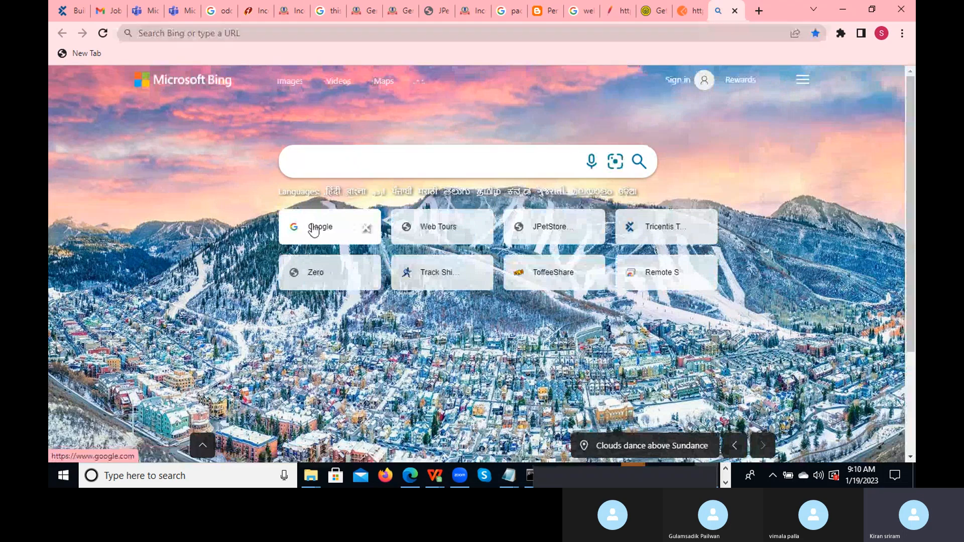
left_click(313, 224)
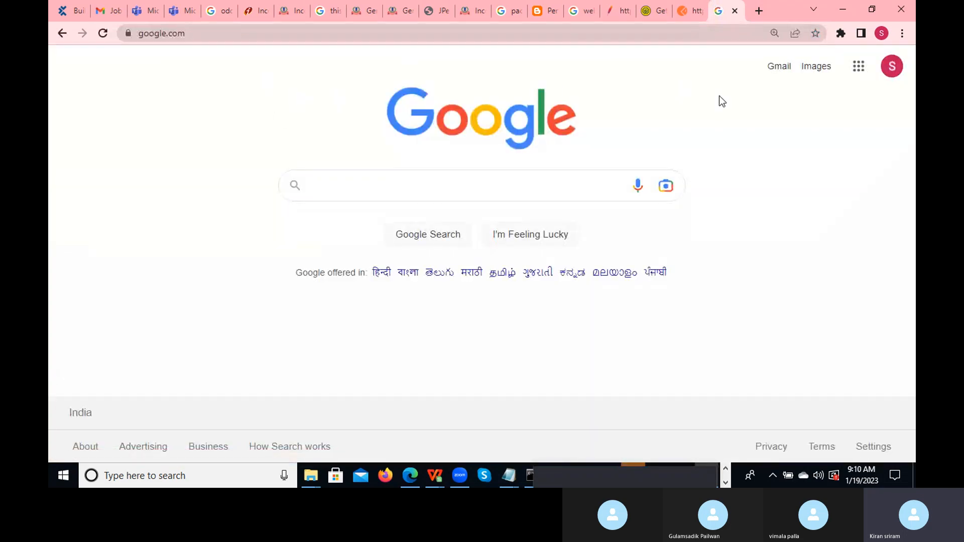
- Switch to the SoapUI 'SOAP and WSDL' documentation and scroll through the page
left_click(697, 19)
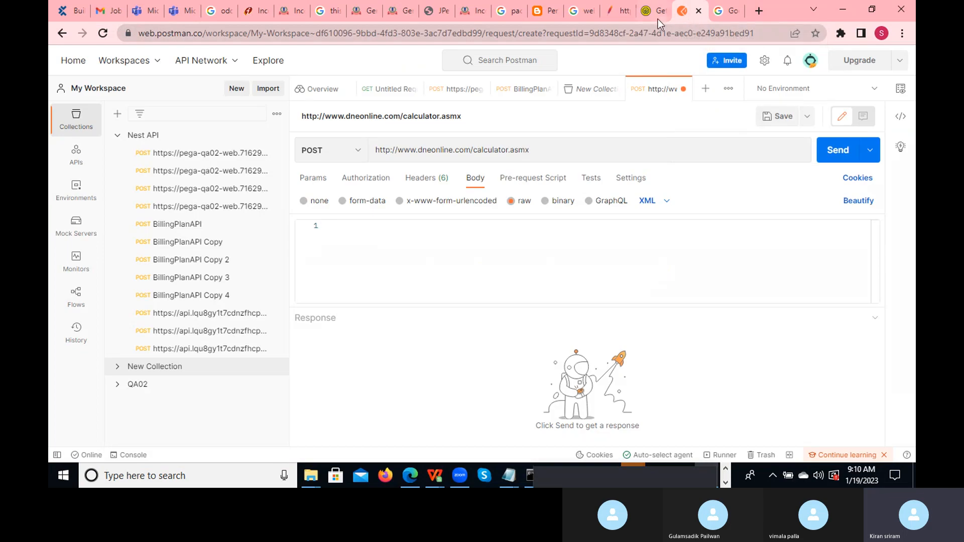
left_click(658, 18)
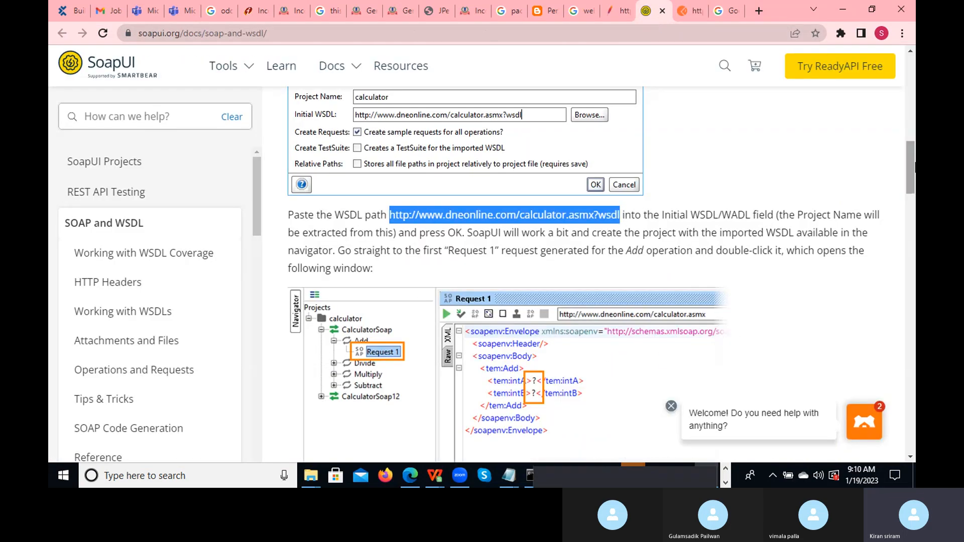
left_click_drag(908, 156, 914, 289)
left_click_drag(914, 321, 914, 99)
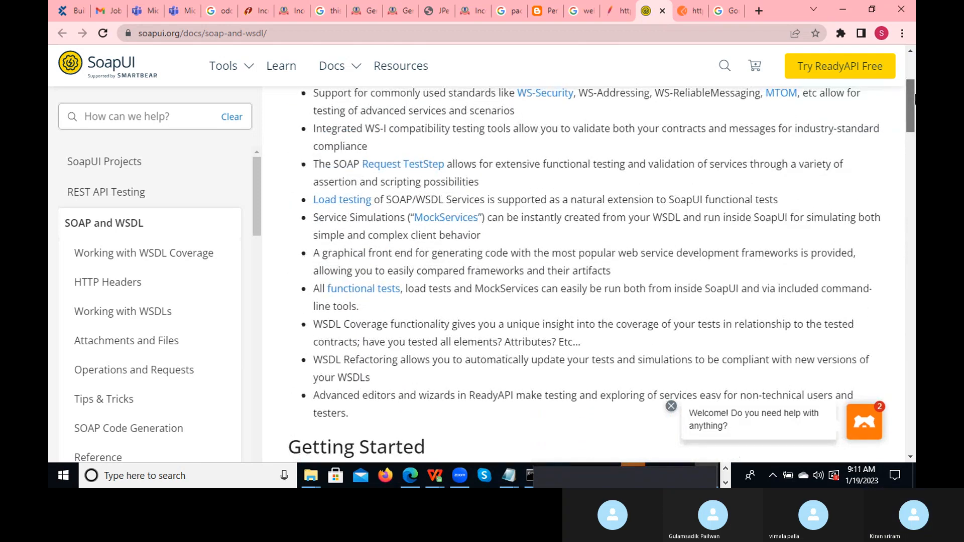
- Show the svn.apache.org Calculator.wsdl page and select all of its WSDL text
left_click(620, 11)
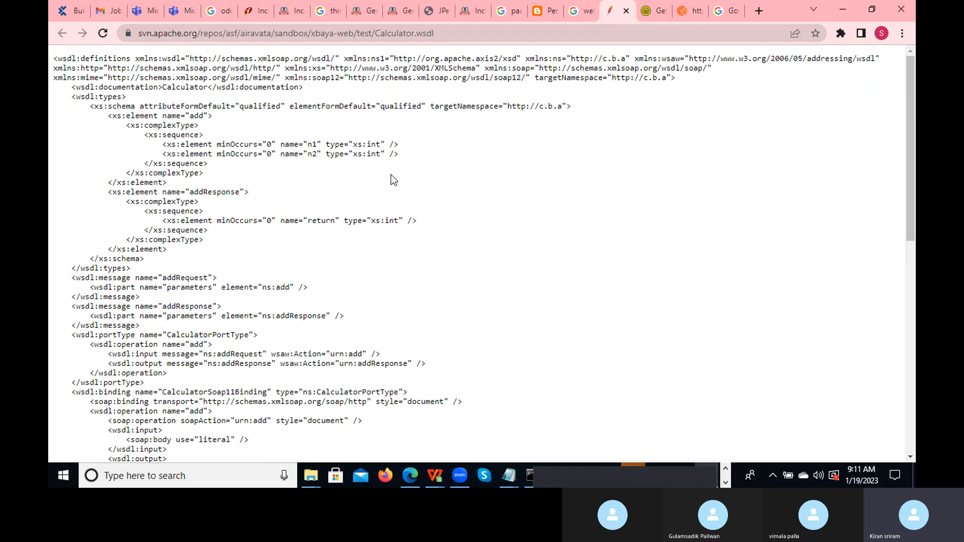
key("ctrl+a")
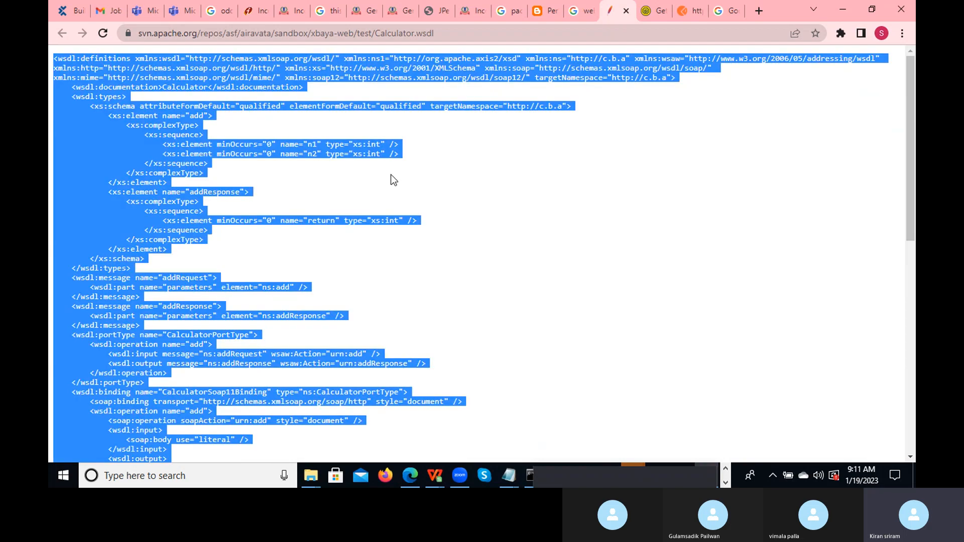
left_click(461, 36)
key("ctrl+c")
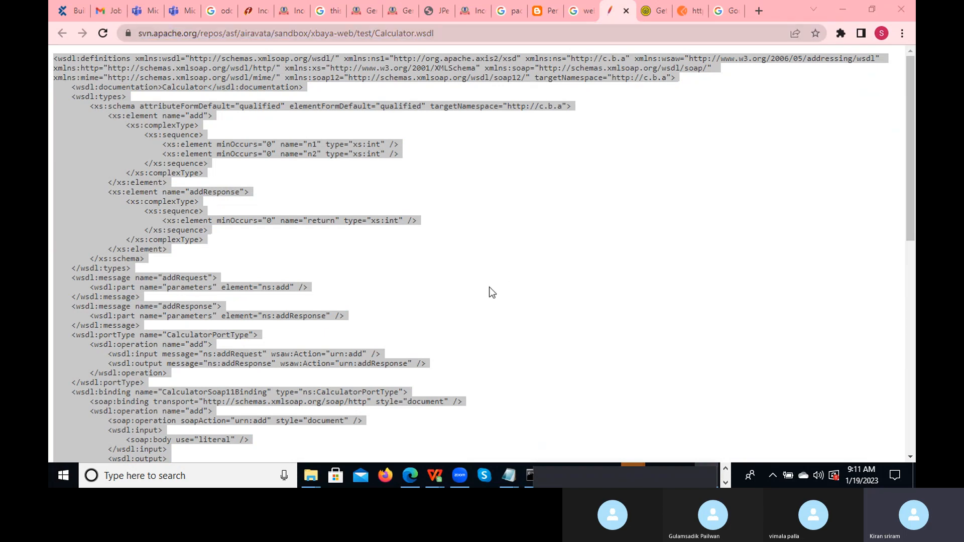
key("alt+Tab")
key("alt+Tab")
key("alt+Tab")
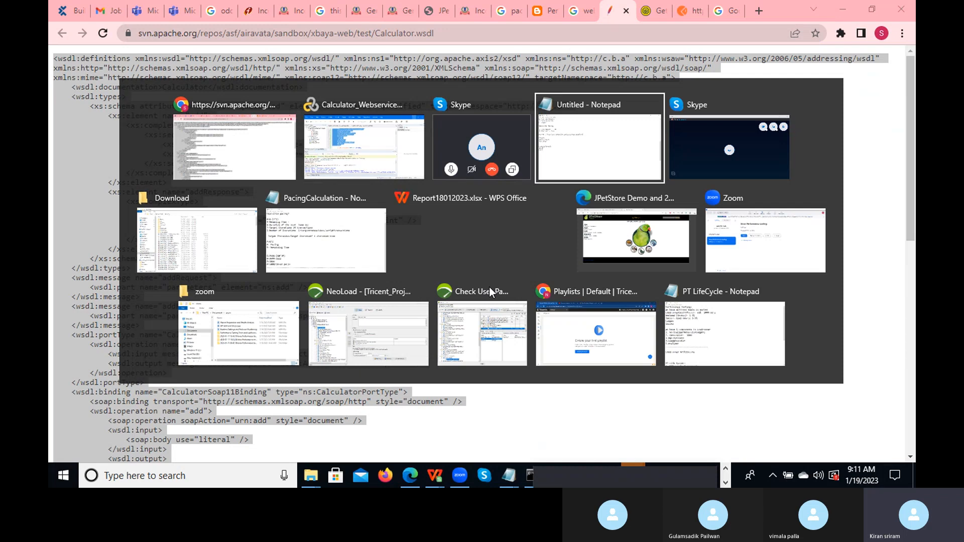
key("alt+shift+Tab")
key("alt+shift+Tab")
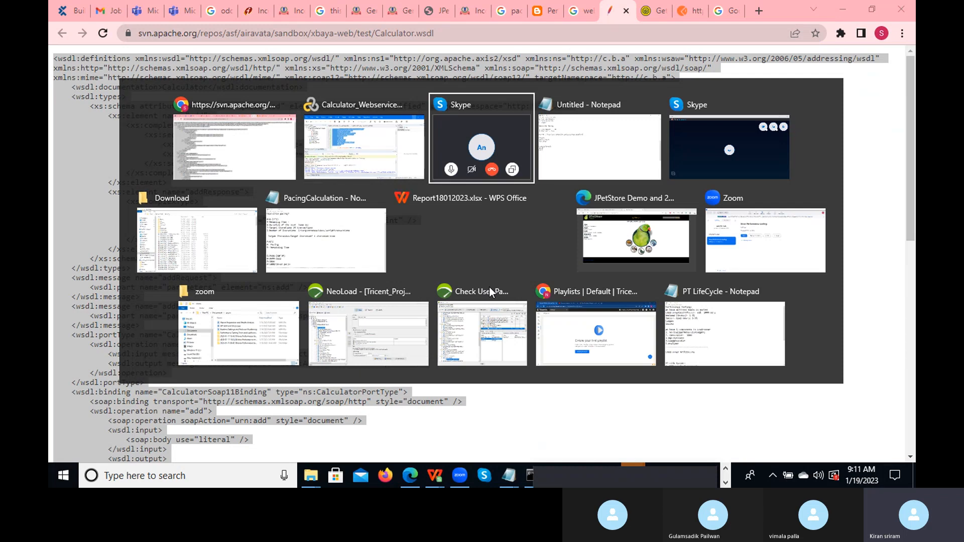
key("alt+shift+Tab")
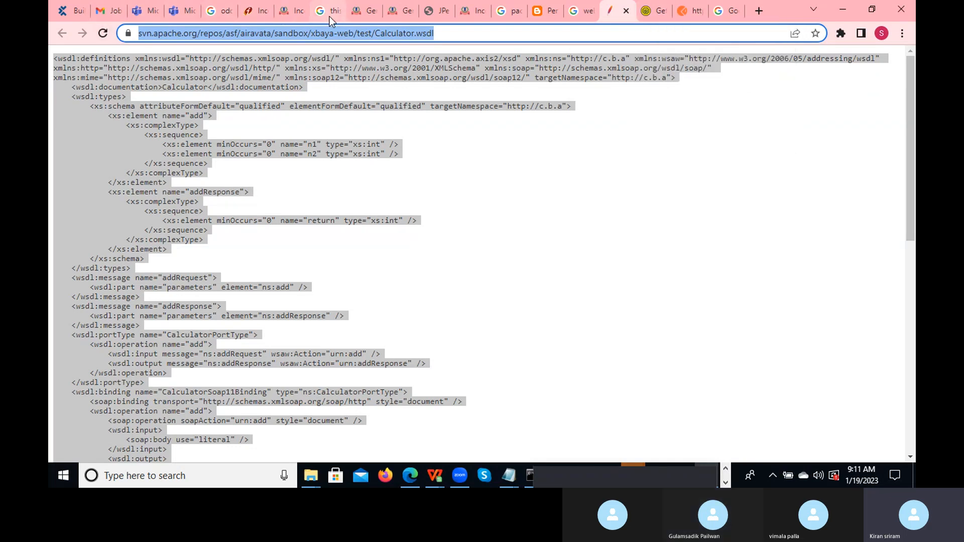
- Look through the e-Filing, JPetStore, blog and search tabs, moving the Skype call window aside
left_click(479, 17)
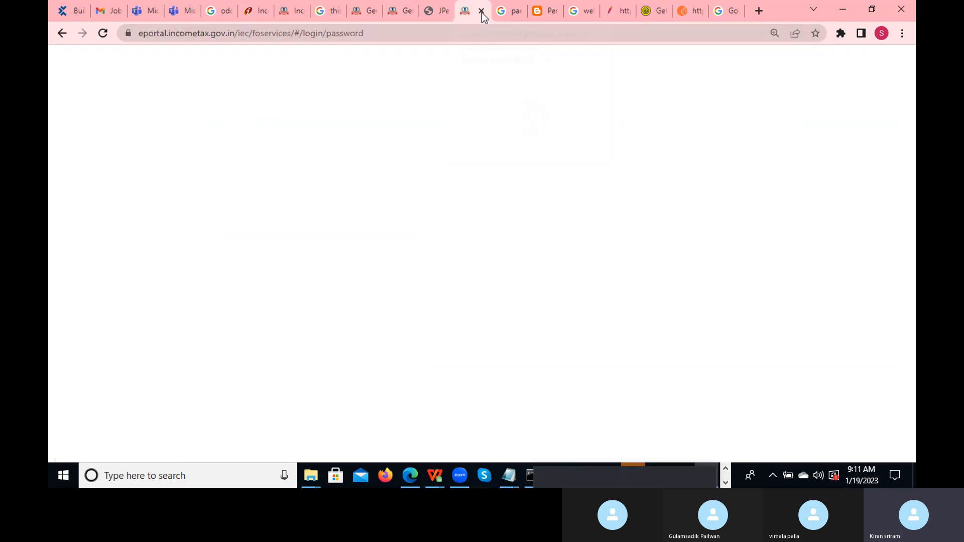
left_click(440, 10)
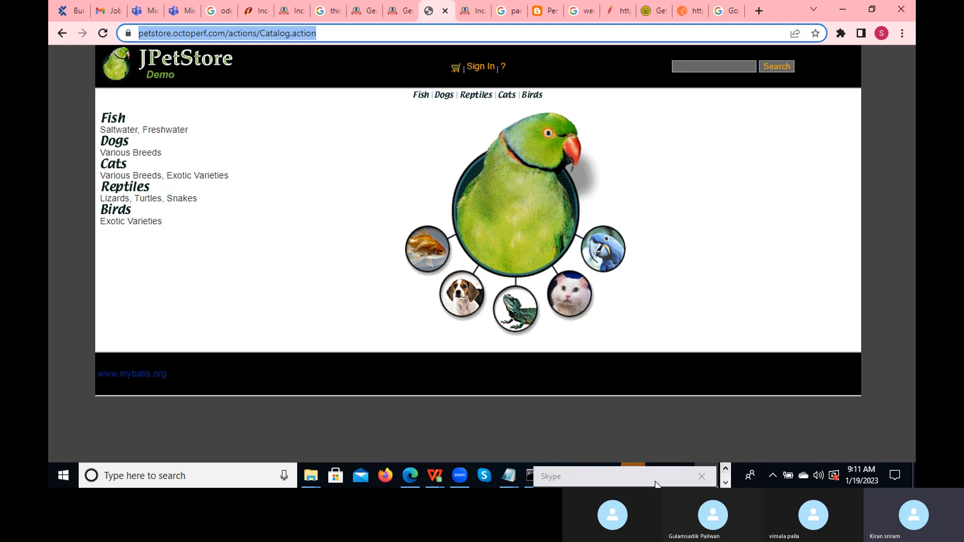
left_click_drag(655, 481, 858, 318)
left_click(725, 467)
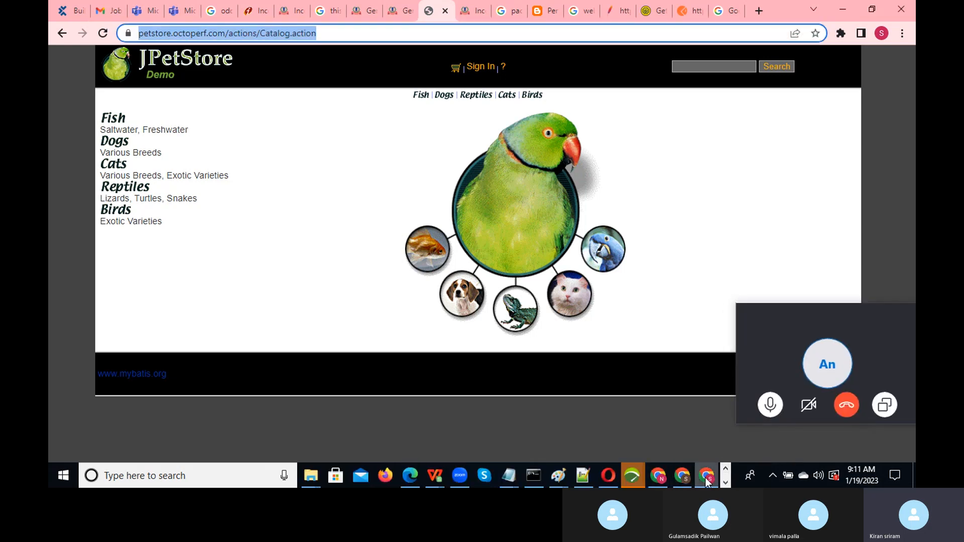
left_click(706, 476)
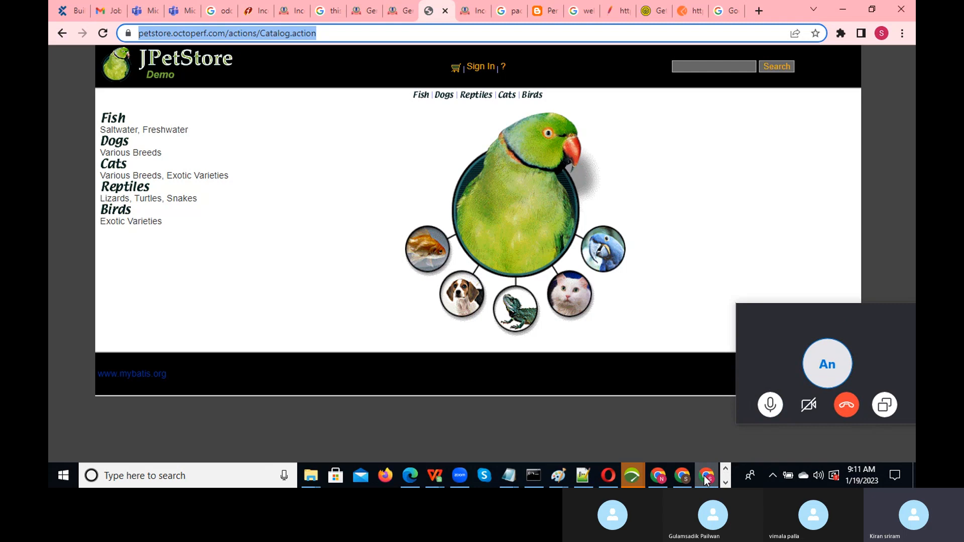
left_click(549, 18)
left_click(585, 11)
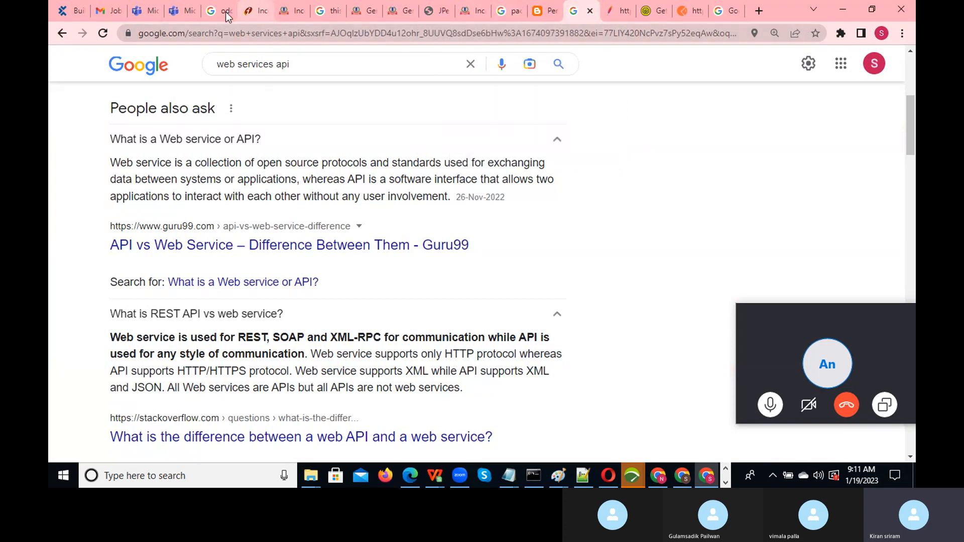
left_click(113, 18)
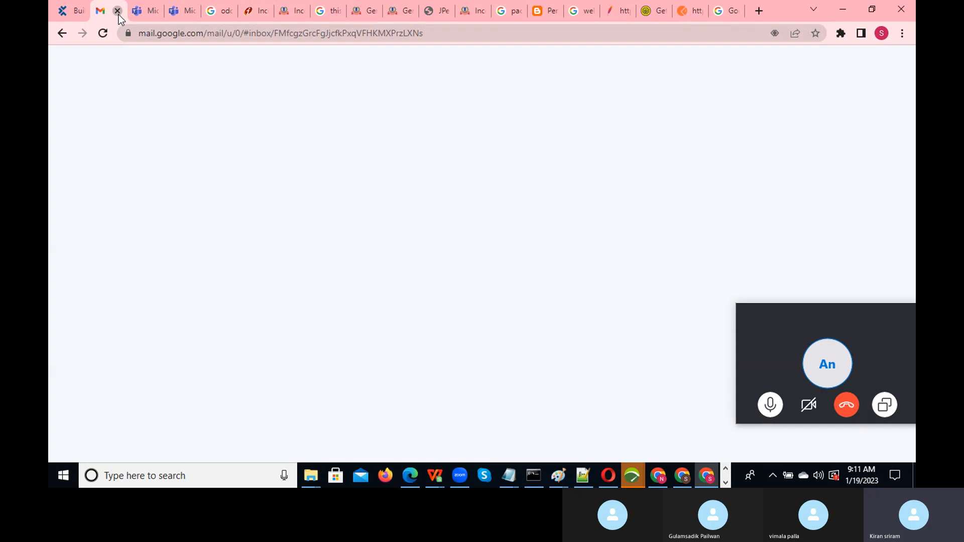
- Close the mail, Teams, bank, income tax, Google, JPetStore and blog tabs, ending on Postman
left_click(119, 14)
left_click(119, 14)
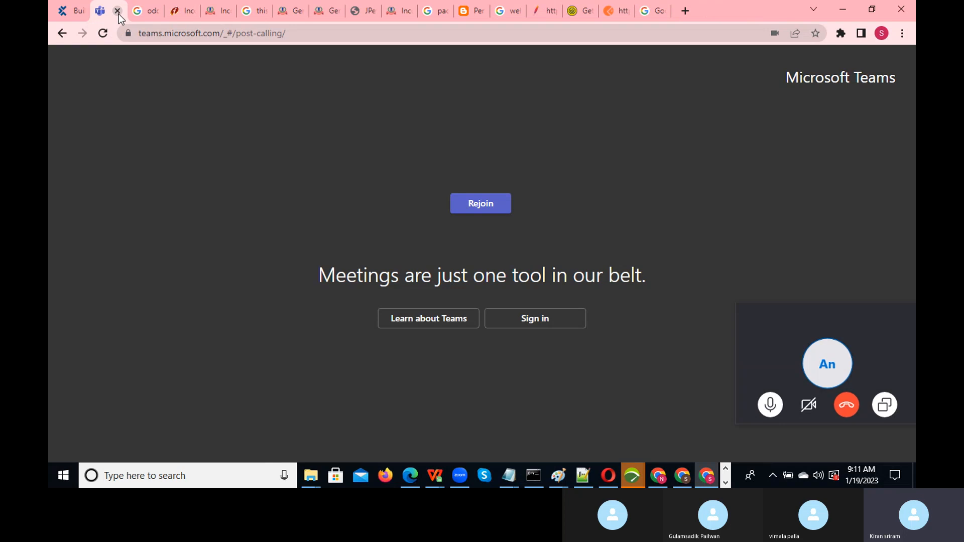
left_click(119, 14)
left_click(119, 14)
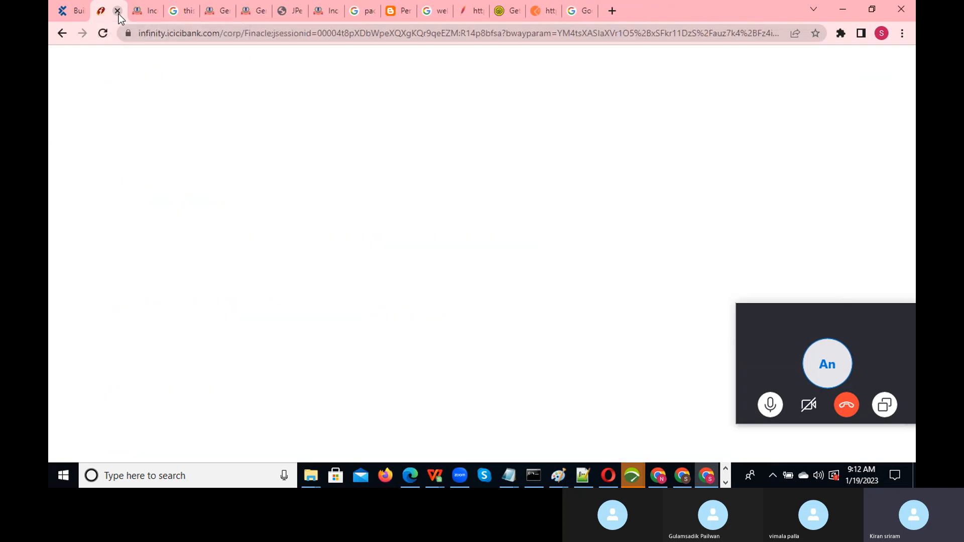
left_click(119, 14)
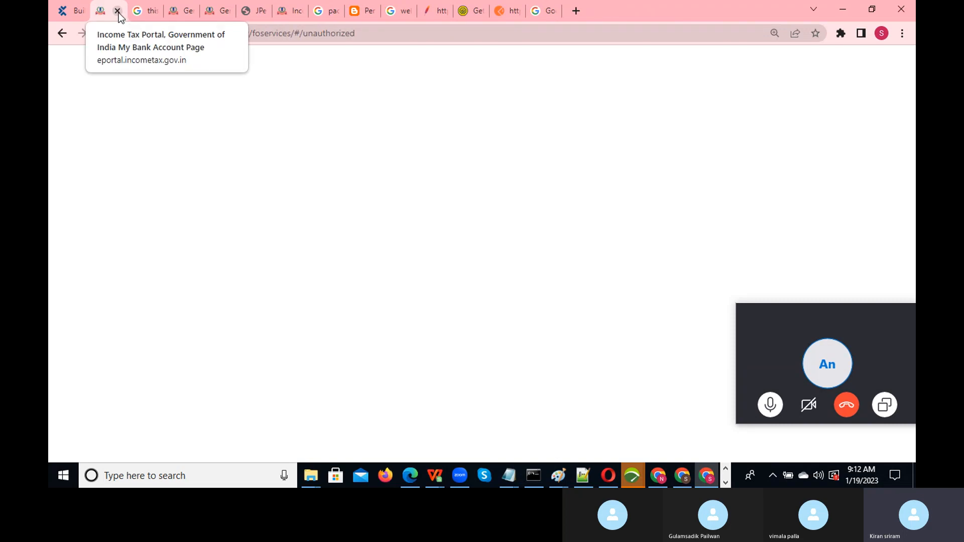
left_click(119, 12)
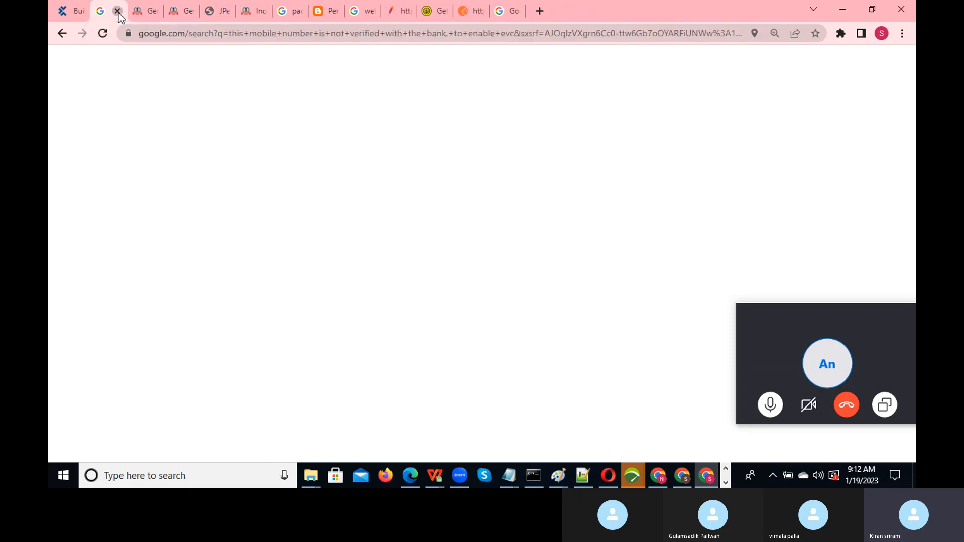
left_click(118, 12)
left_click(118, 13)
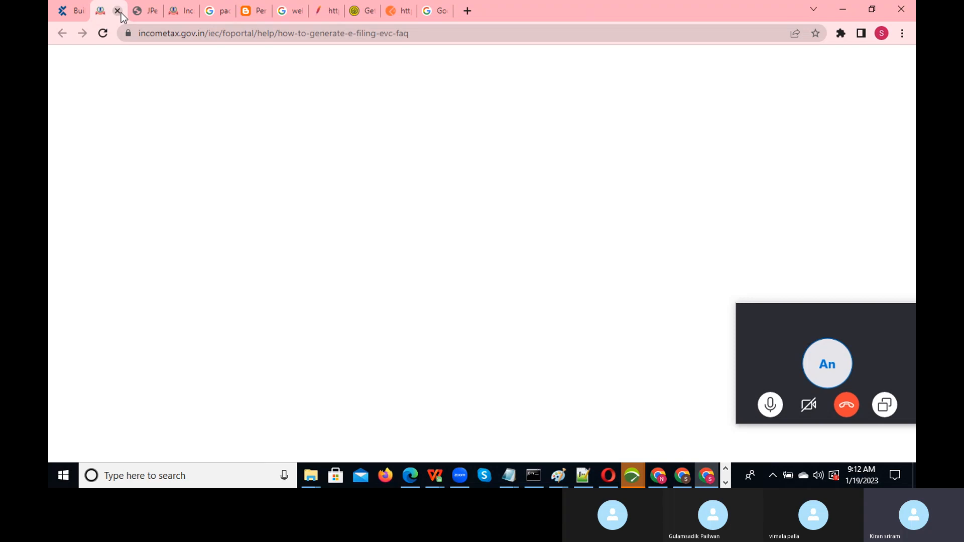
left_click(119, 12)
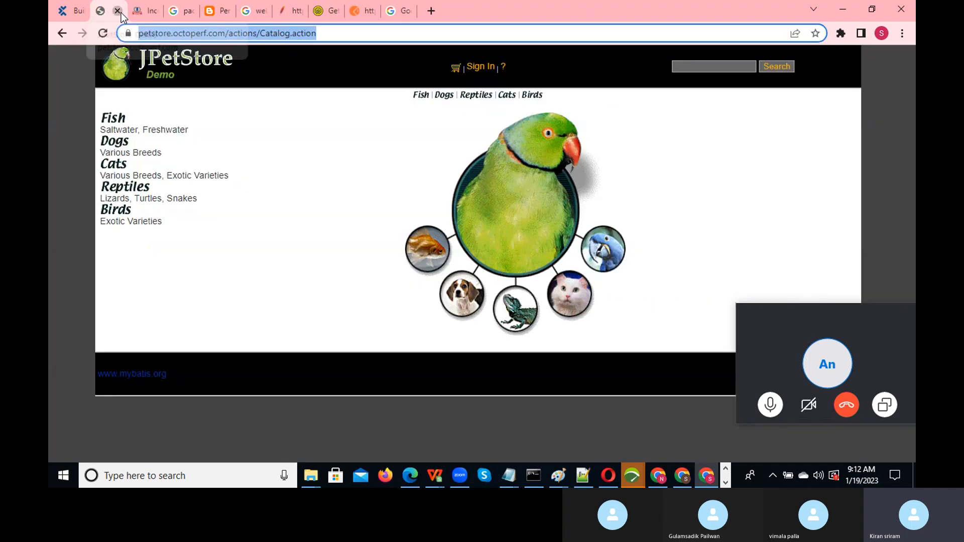
left_click(118, 12)
left_click(121, 13)
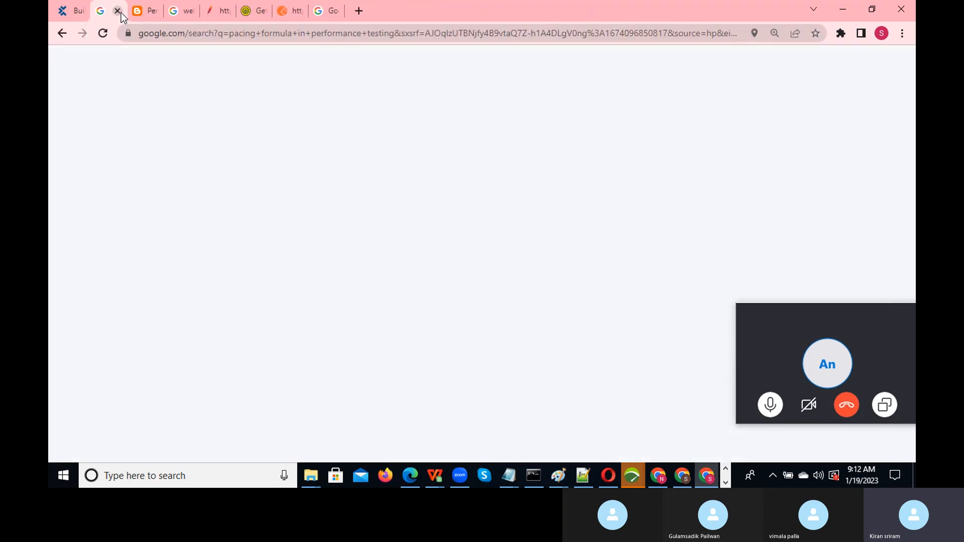
left_click(121, 13)
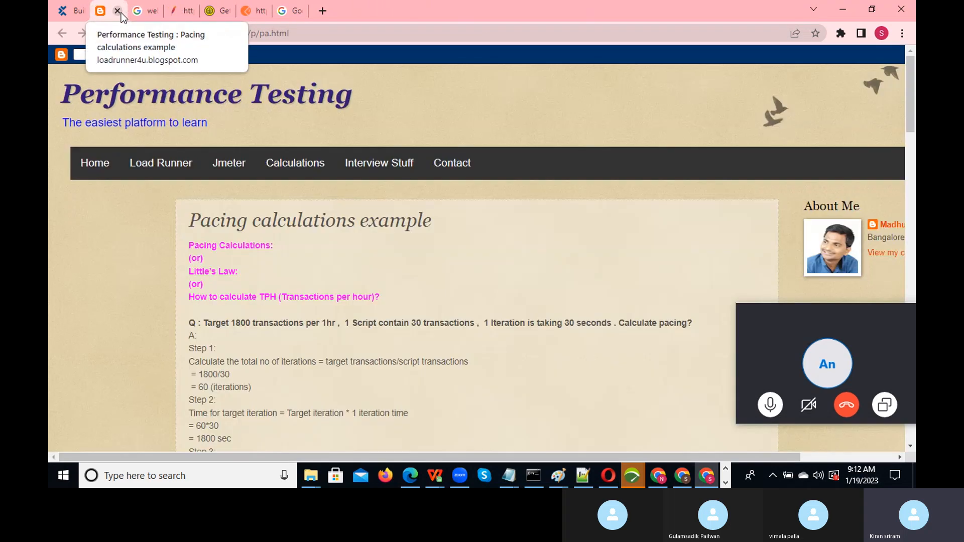
left_click(121, 13)
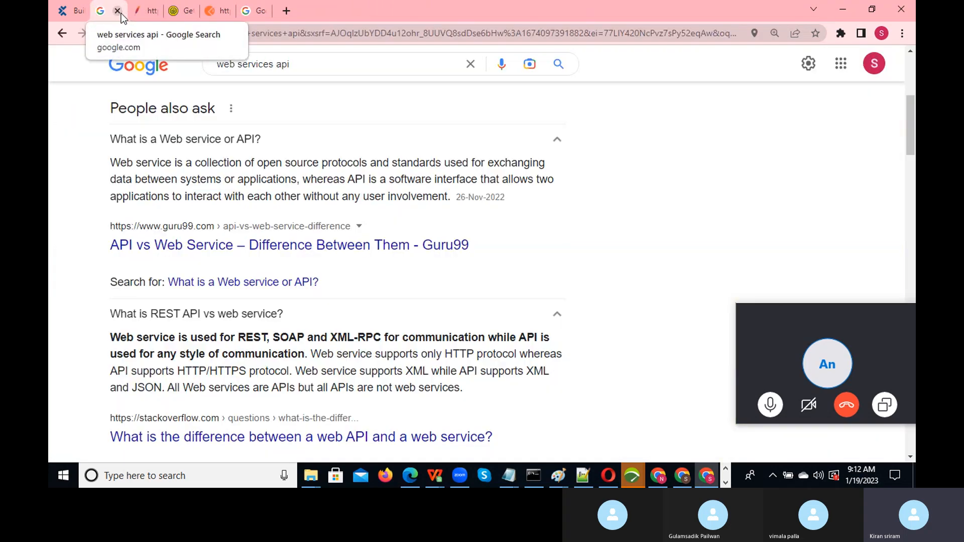
left_click(121, 13)
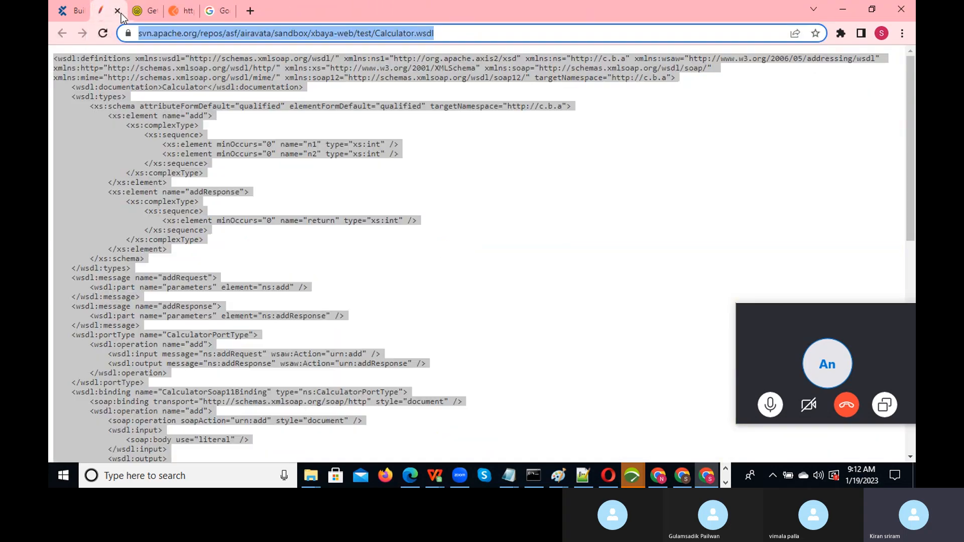
left_click(153, 13)
left_click(186, 13)
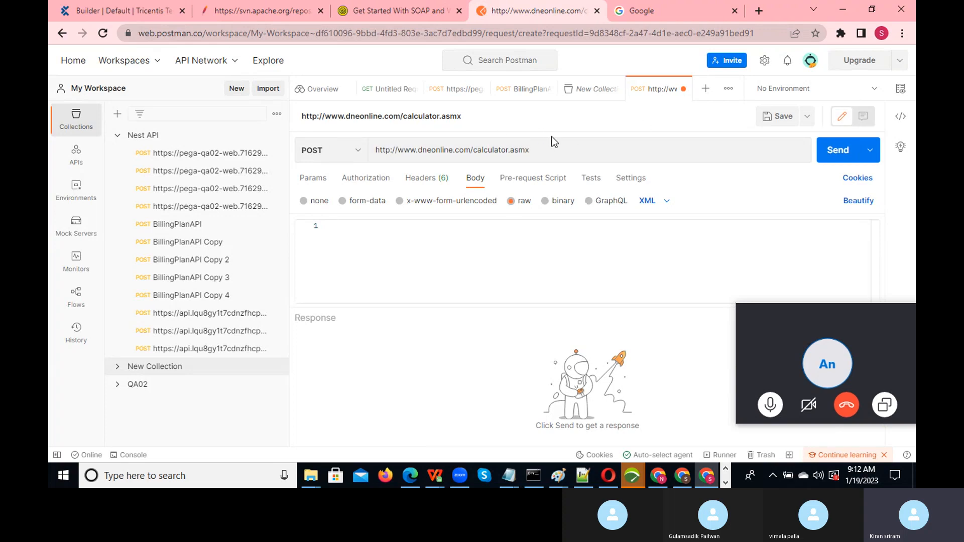
- Point the POST request at the svn.apache.org …/xbaya-web/test/Calculator address, dropping the .wsdl ending
key("ctrl+v")
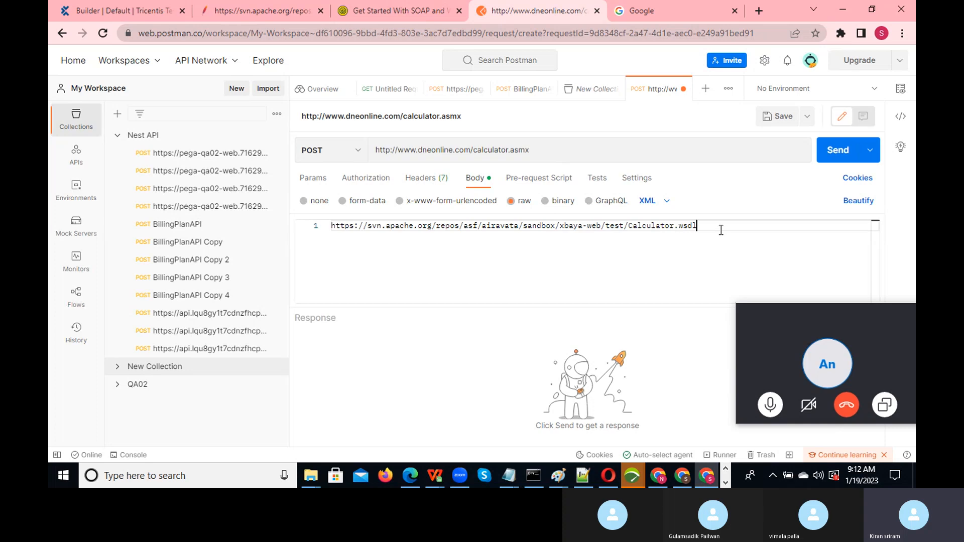
left_click_drag(721, 226, 316, 232)
key("ctrl+c")
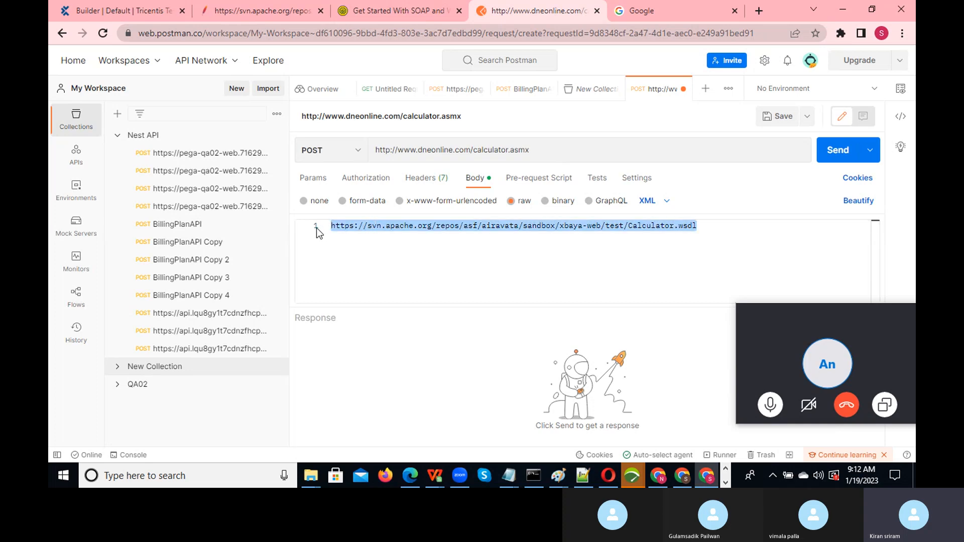
left_click(542, 156)
key("ctrl+a")
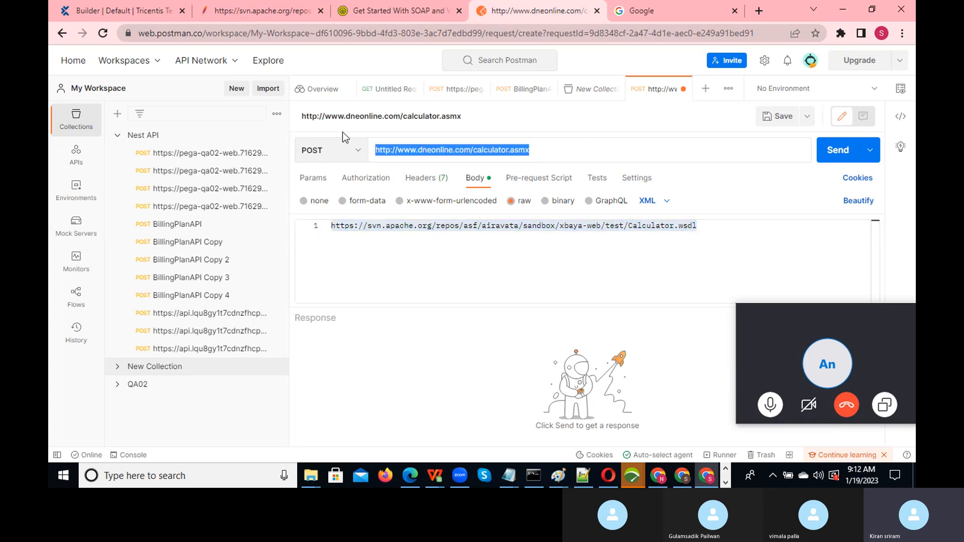
key("ctrl+v")
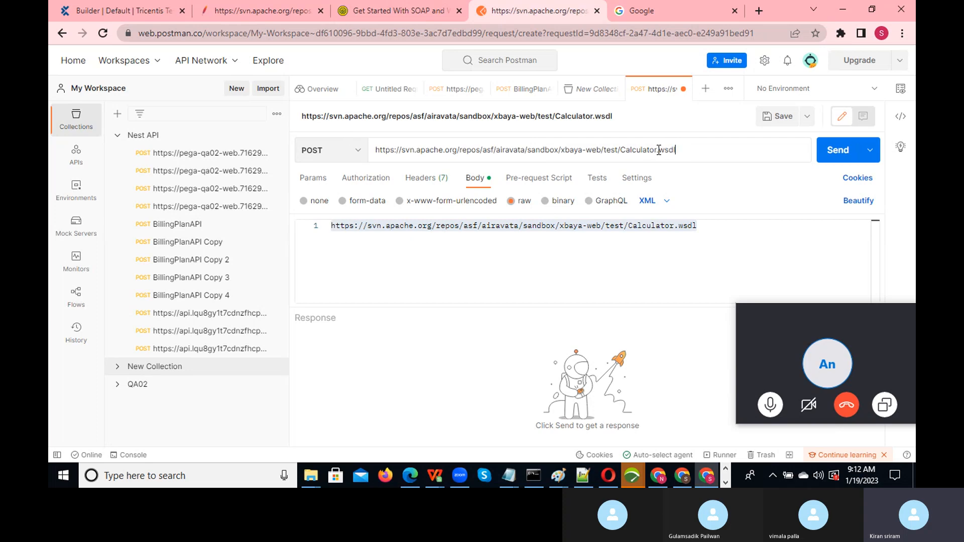
left_click_drag(657, 150, 688, 150)
key("BackSpace")
- Clear the stray pasted address out of the raw XML body
left_click(695, 227)
left_click_drag(696, 227, 308, 233)
key("BackSpace")
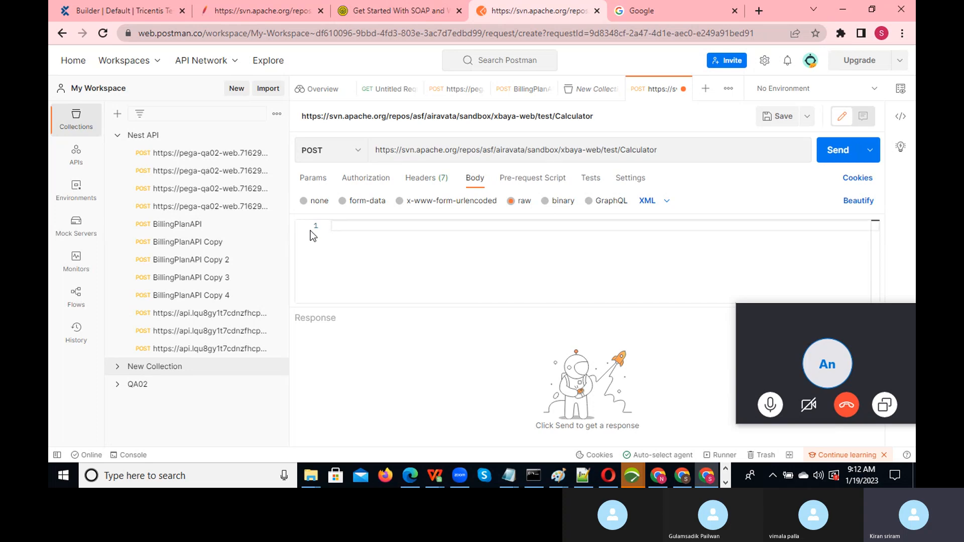
key("alt+Tab")
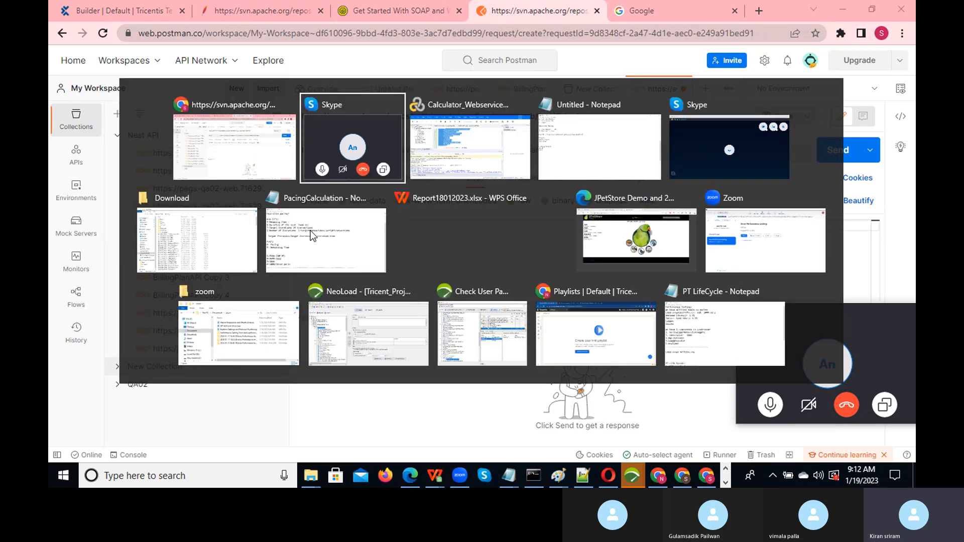
key("alt+shift+Tab")
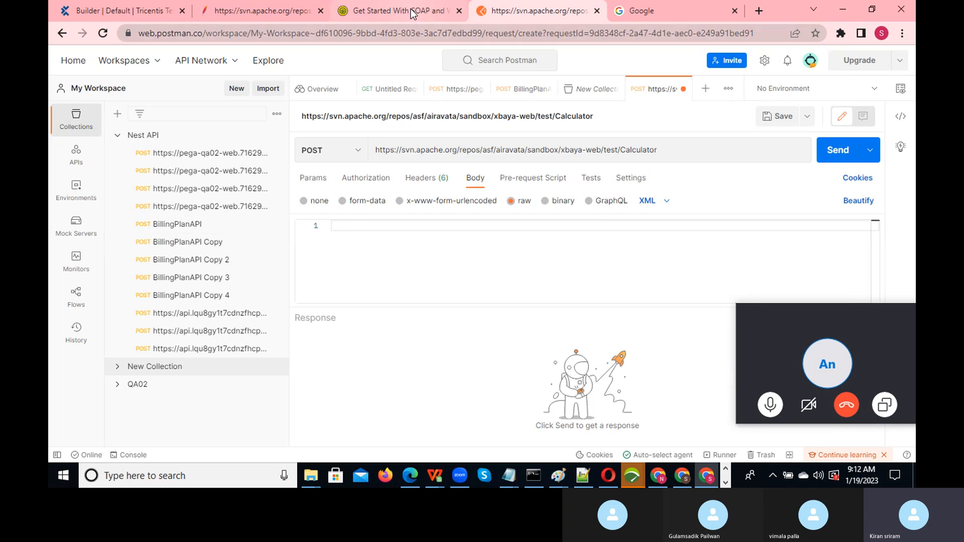
- Copy the entire Calculator.wsdl XML from the svn.apache.org page
left_click(401, 11)
left_click(649, 16)
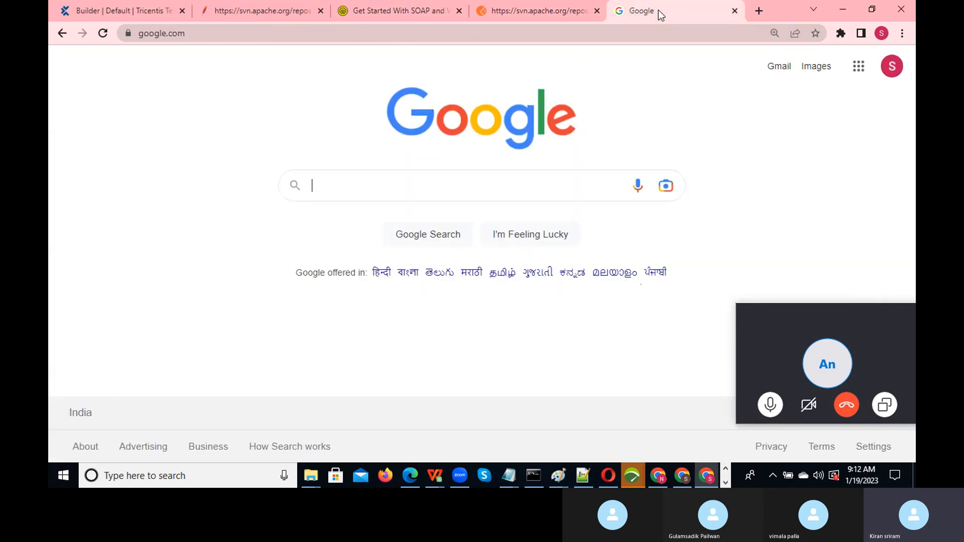
left_click(519, 17)
left_click(254, 14)
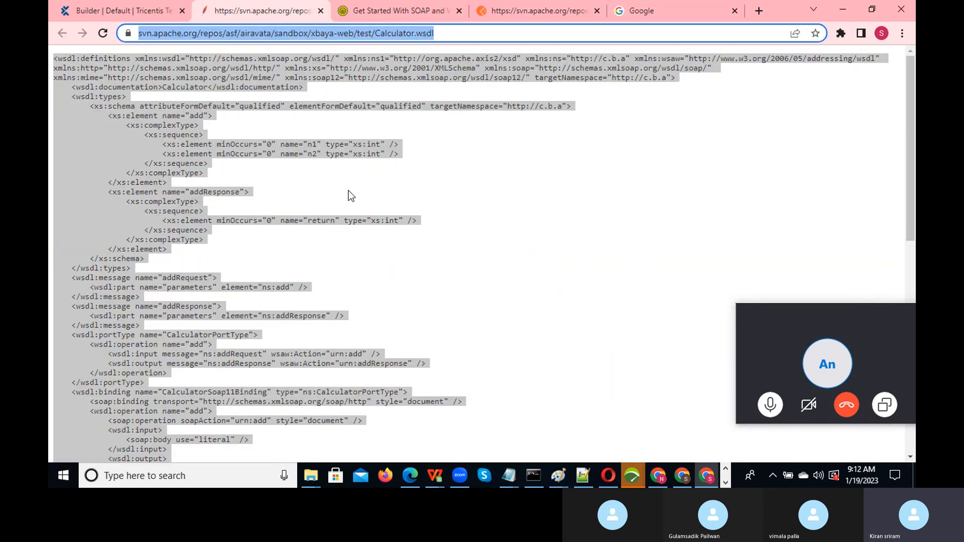
left_click(151, 163)
key("ctrl+a")
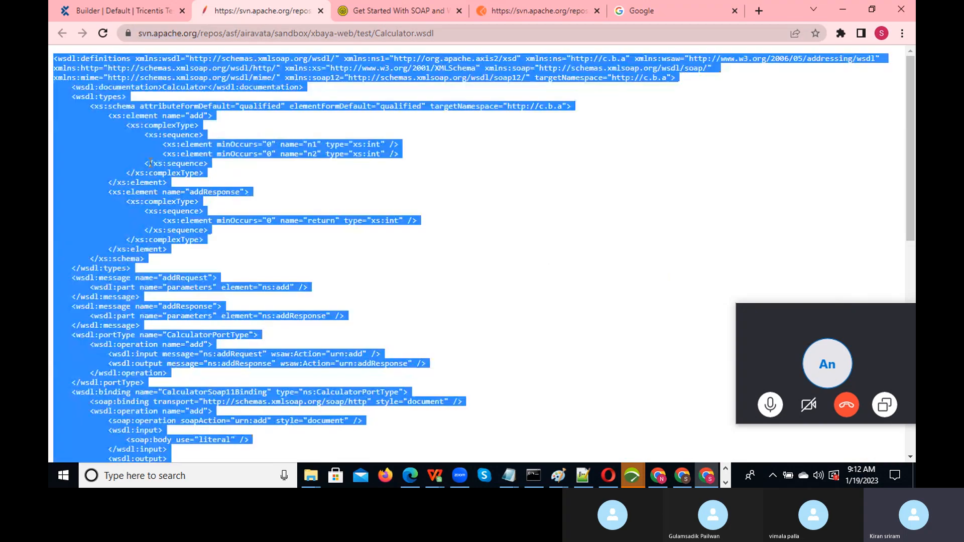
right_click(151, 163)
left_click(171, 171)
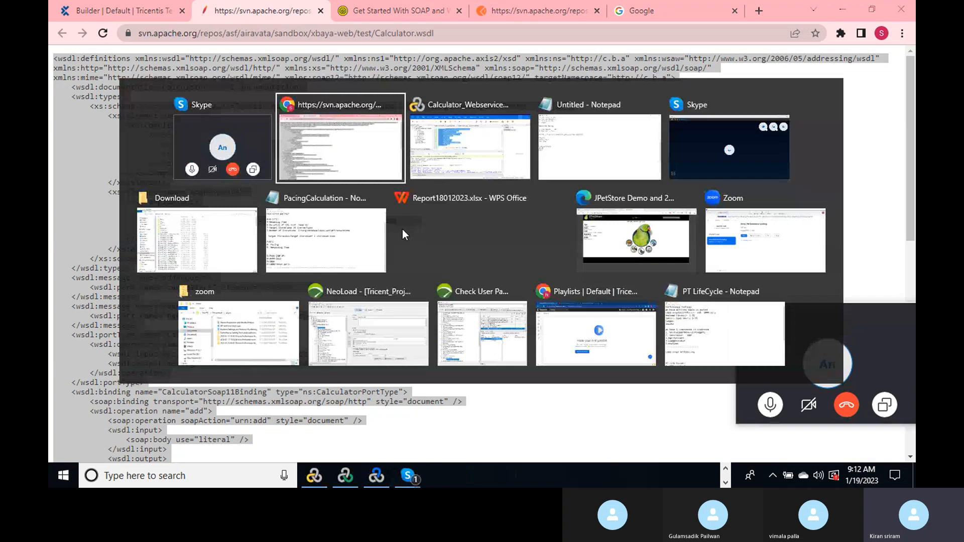
- Return to the Postman request tab
key("alt+Tab")
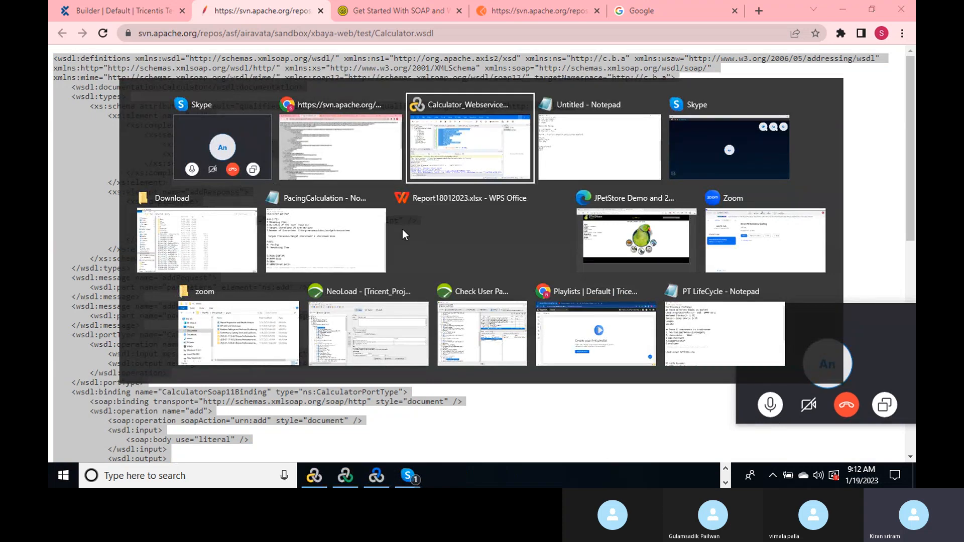
key("alt+shift+Tab")
left_click(541, 11)
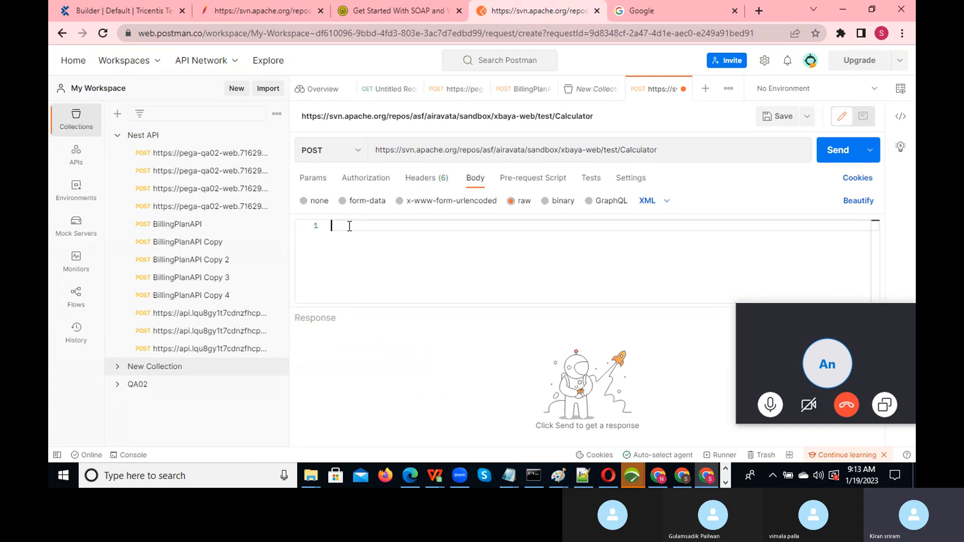
- Paste the 90-line Calculator WSDL as the body and send, getting 401 Unauthorized
key("ctrl+v")
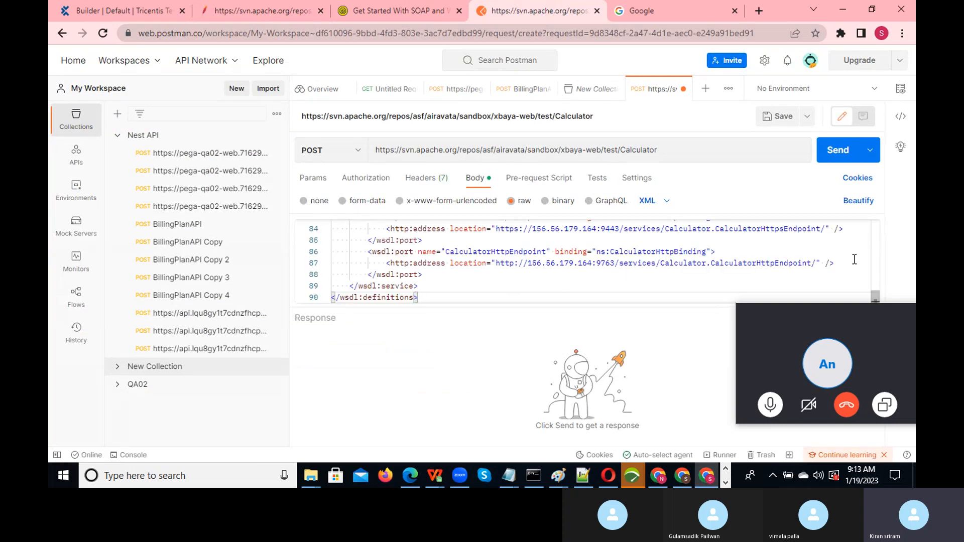
left_click_drag(851, 310, 865, 420)
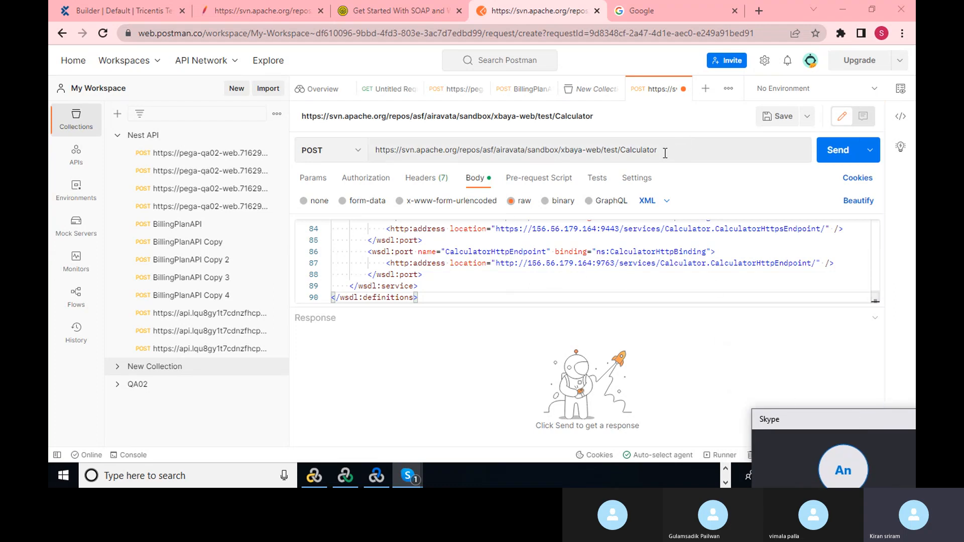
left_click(838, 151)
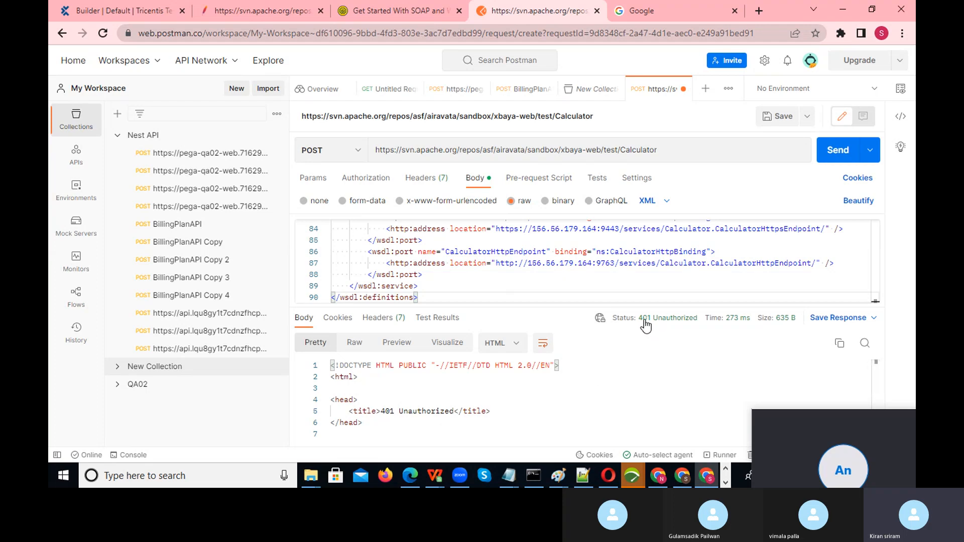
mouse_move(676, 326)
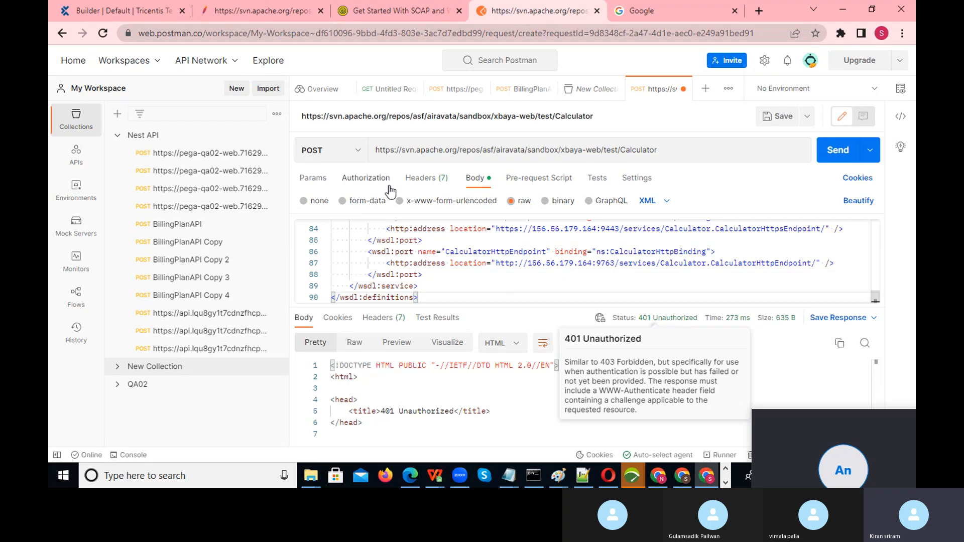
- Set the request's authorization to No Auth and resend, still getting 401 Unauthorized
left_click(363, 177)
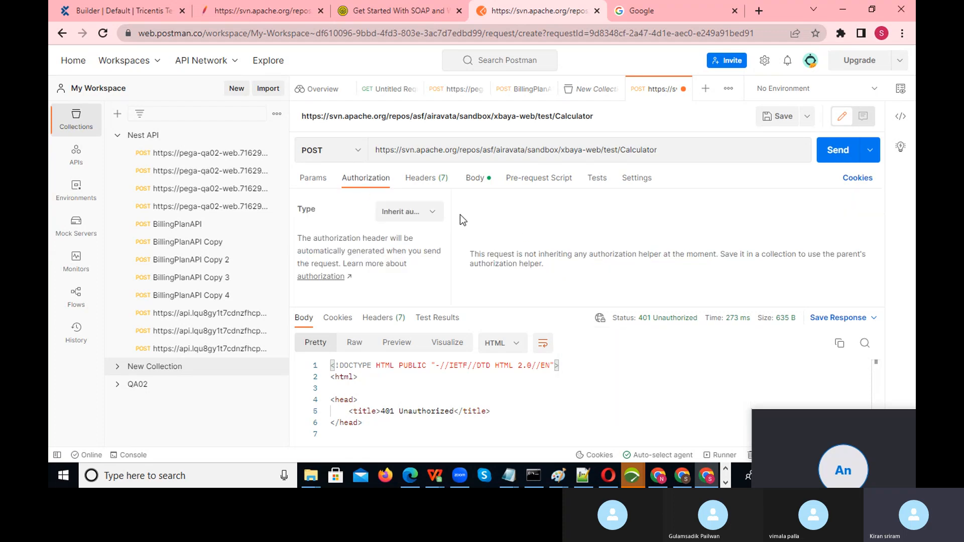
left_click(441, 219)
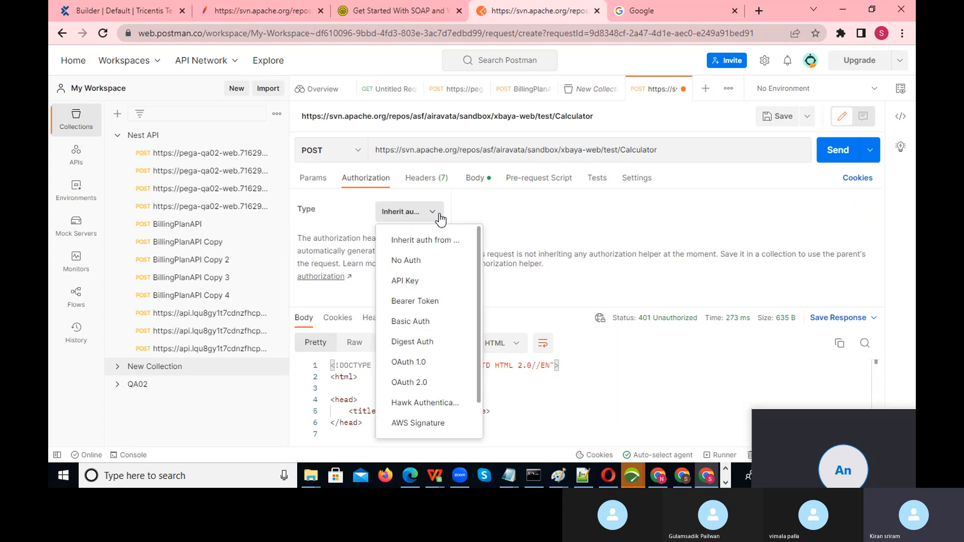
left_click(409, 260)
left_click(848, 151)
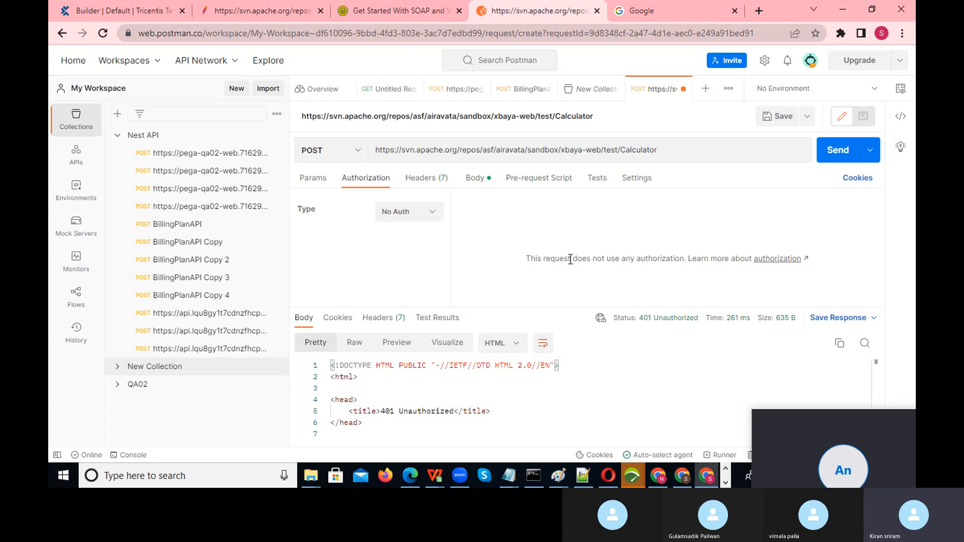
left_click(430, 219)
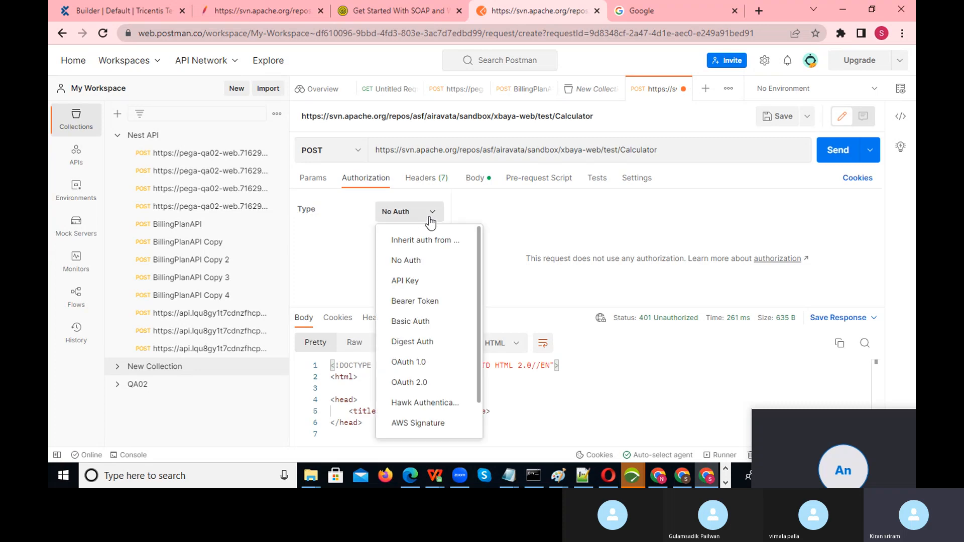
left_click(543, 235)
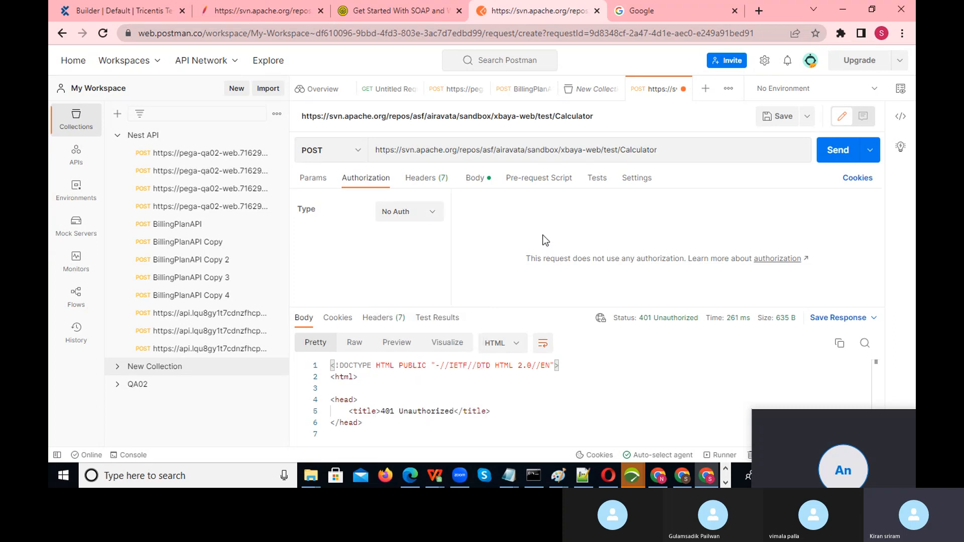
key("alt+Tab")
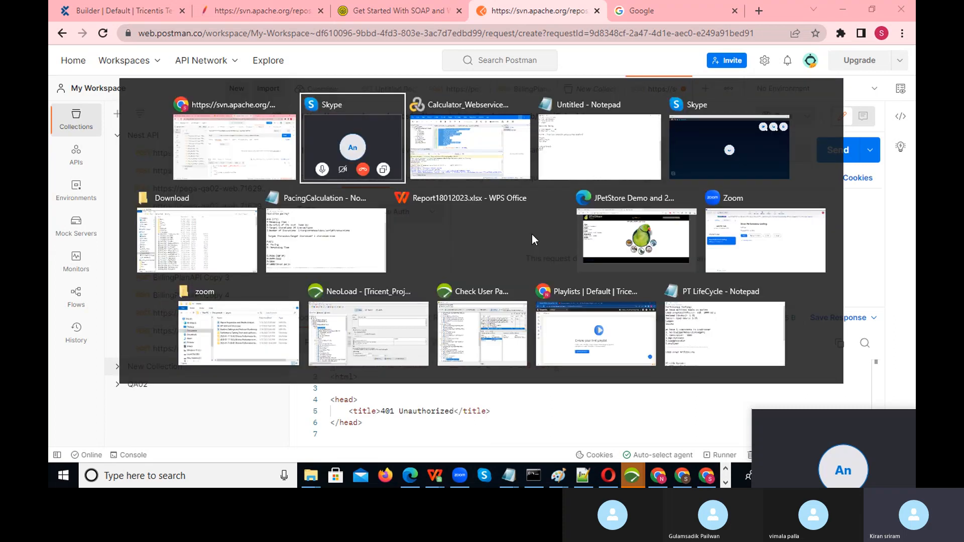
key("alt+shift+Tab")
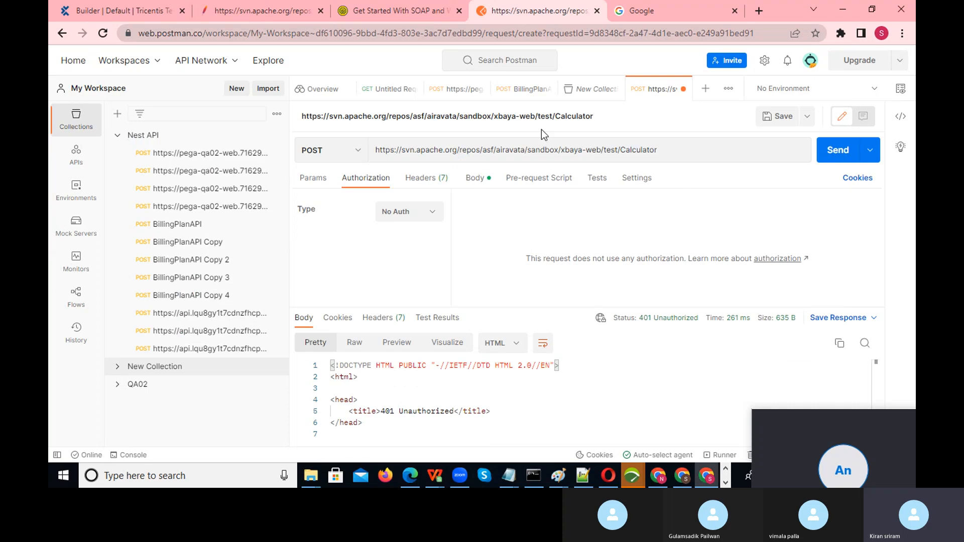
- Bring the svn Calculator.wsdl page forward and scroll to its add operation definitions
left_click(239, 5)
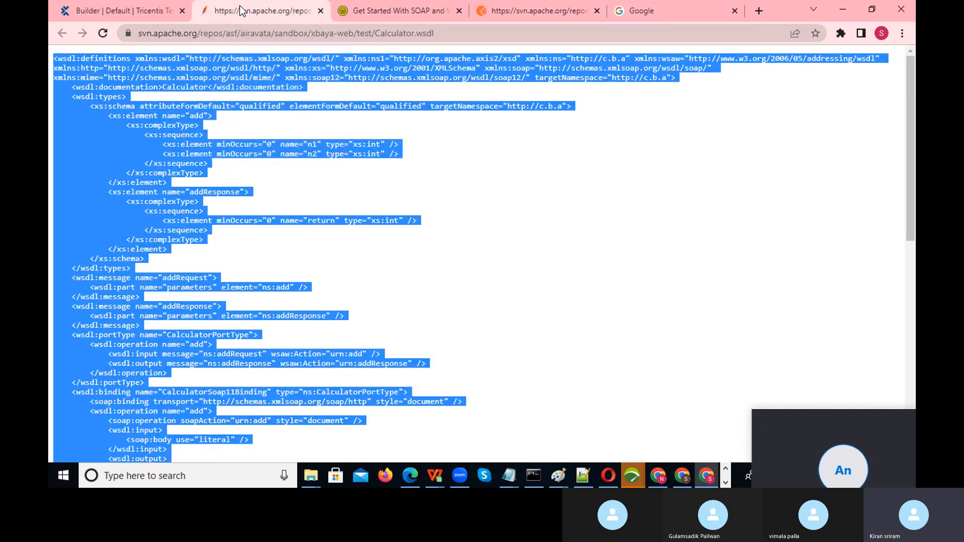
left_click(658, 257)
left_click_drag(914, 212, 914, 145)
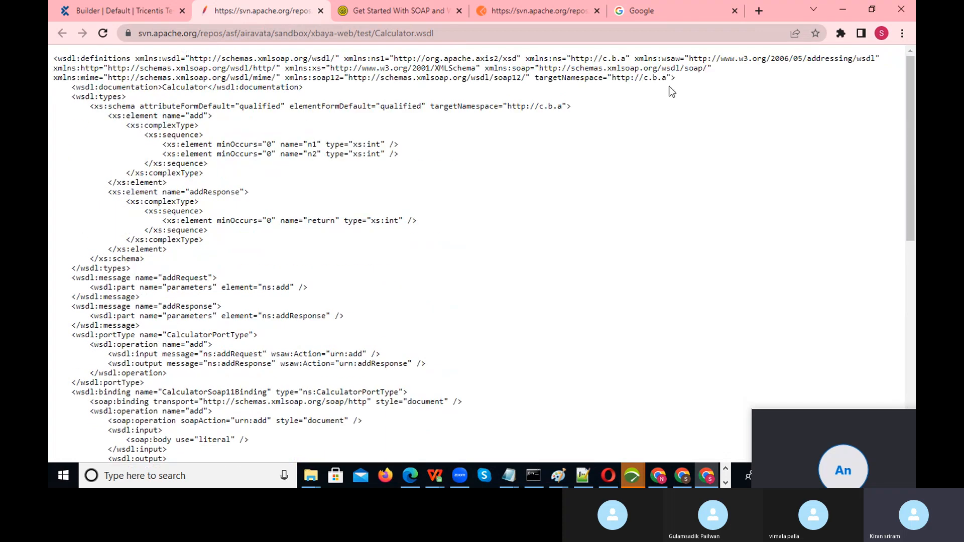
left_click(505, 474)
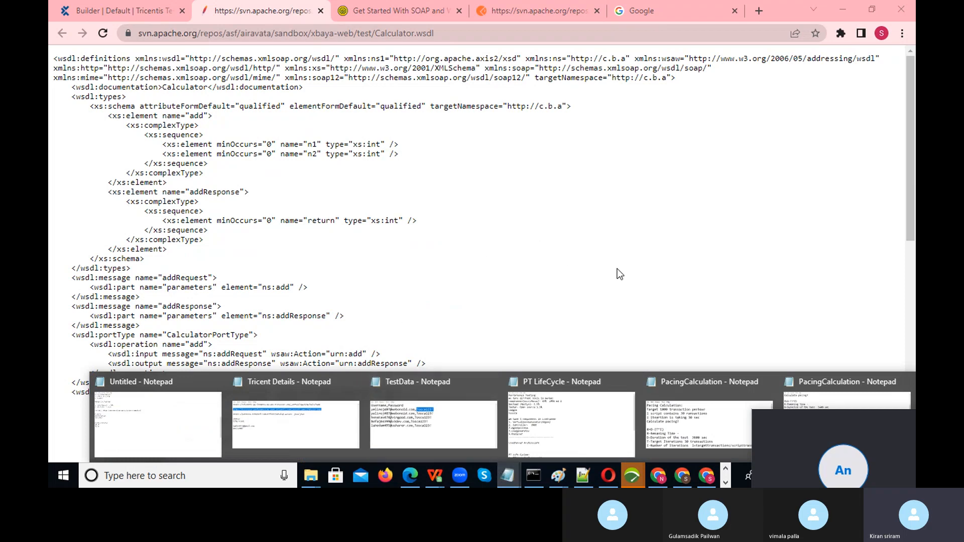
- Open the 'Soap and REST API URL' note from the API URLS folder and select its learnwebservices.com address
left_click_drag(864, 415, 772, 246)
left_click(909, 474)
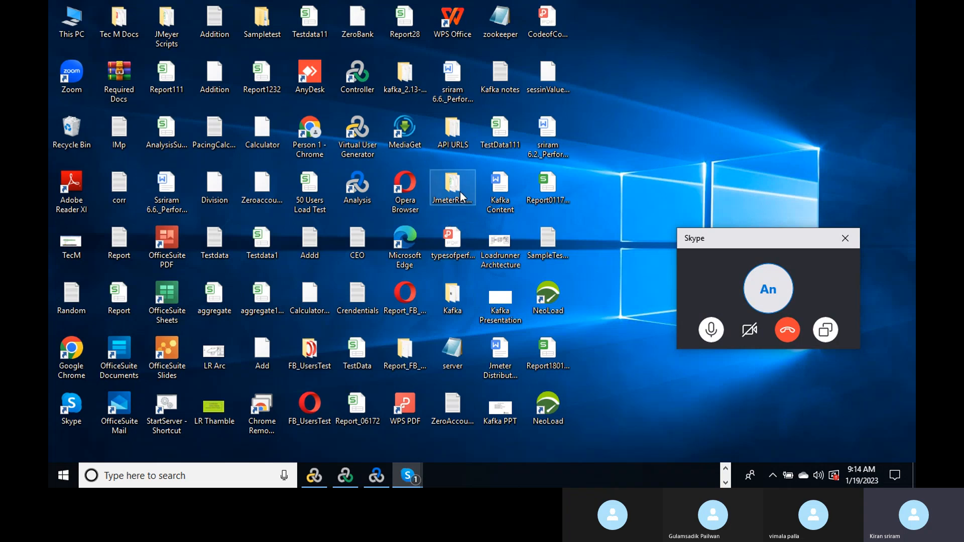
double_click(441, 130)
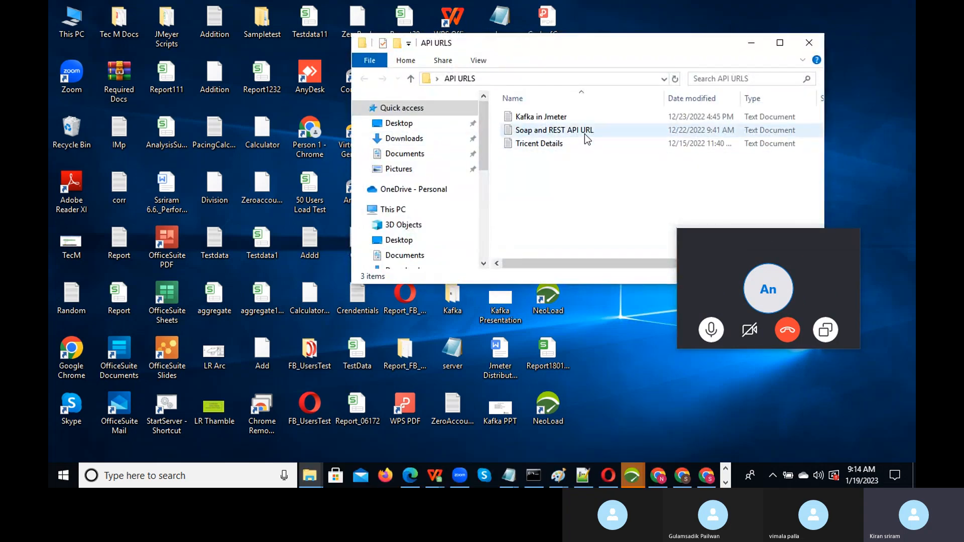
left_click(585, 133)
double_click(584, 133)
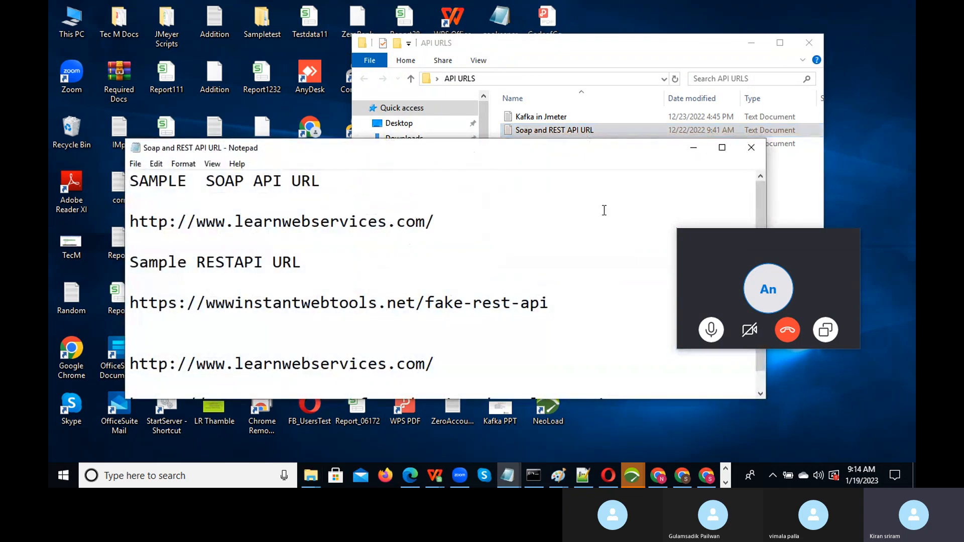
left_click_drag(522, 149, 542, 71)
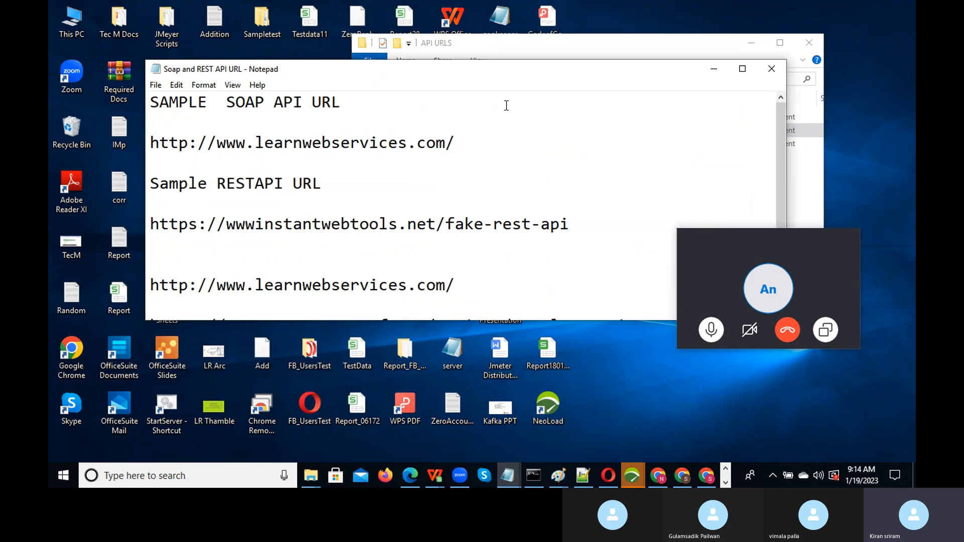
left_click_drag(457, 143, 135, 144)
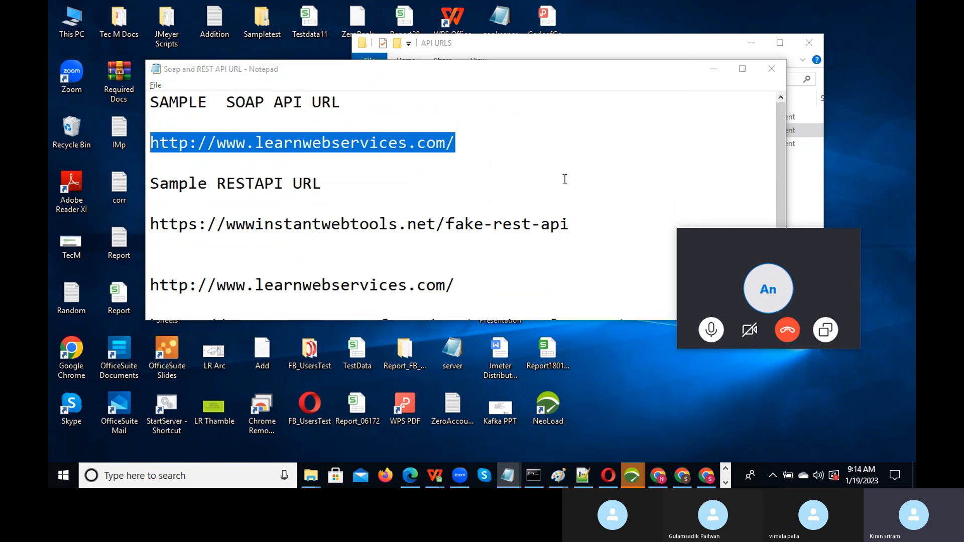
key("alt+Tab")
key("alt+Tab")
key("alt+Tab")
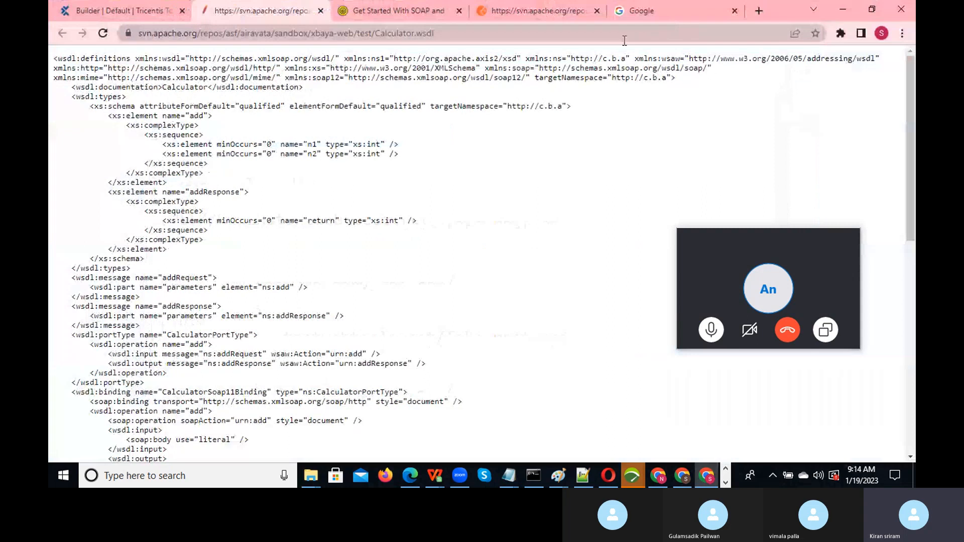
left_click(624, 40)
key("ctrl+v")
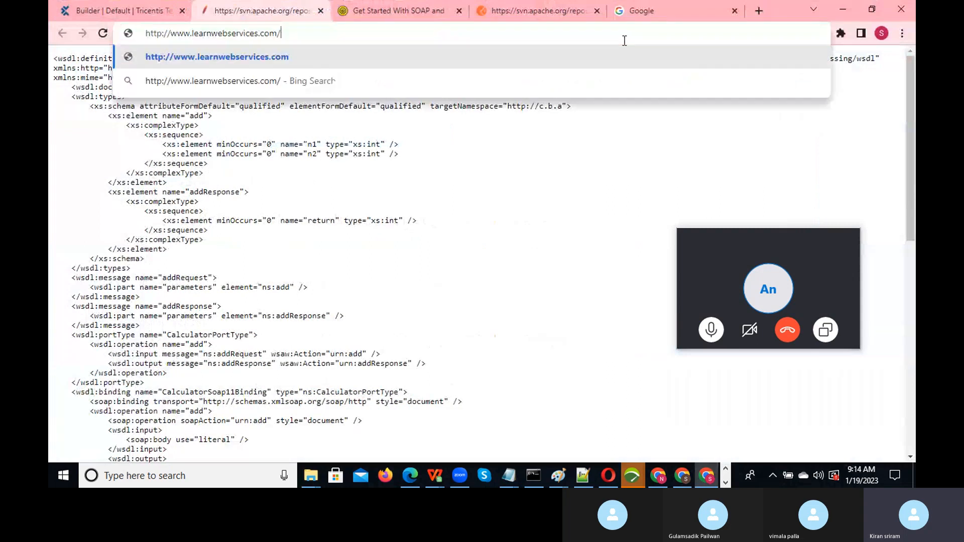
key("Return")
mouse_move(807, 240)
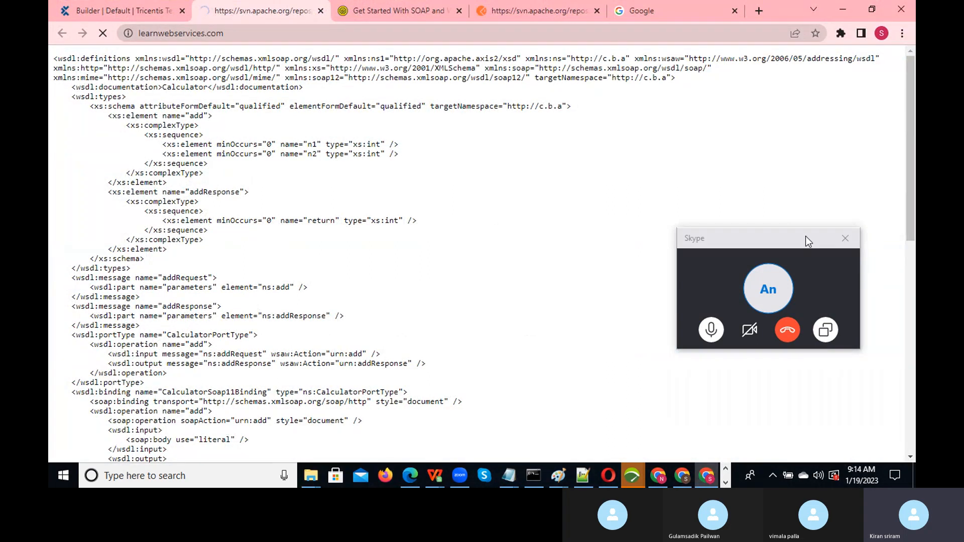
left_click_drag(801, 236, 916, 312)
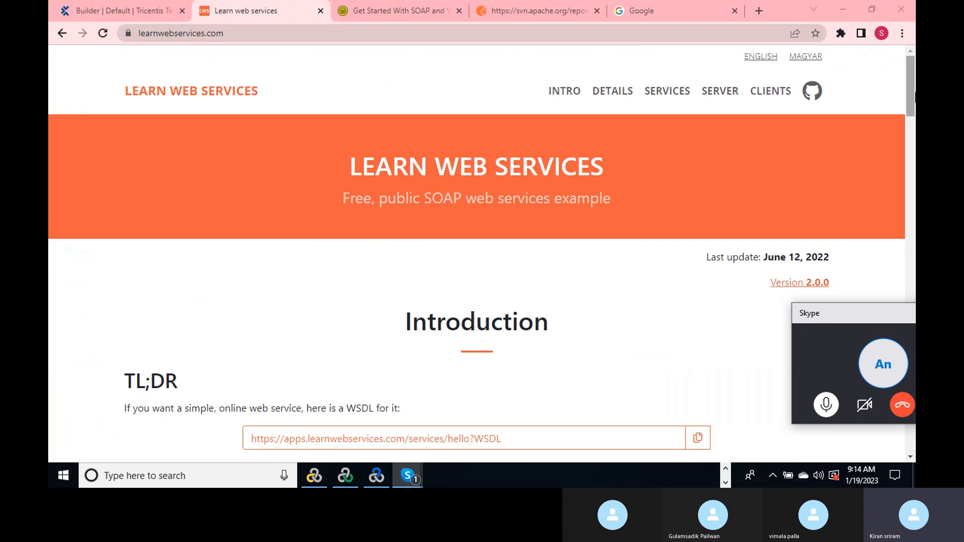
mouse_move(914, 109)
left_mouse_down()
mouse_move(915, 158)
mouse_move(913, 105)
left_mouse_up()
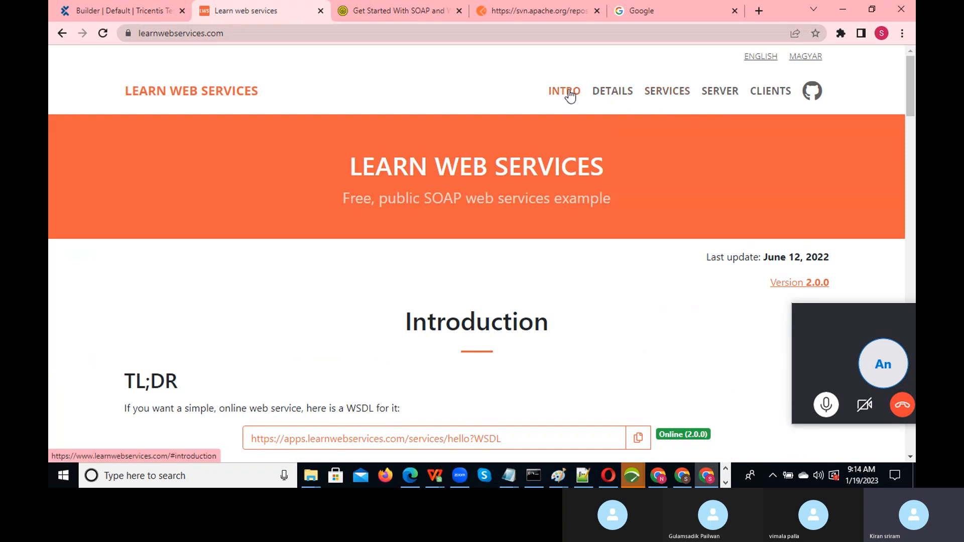
- Jump to the site's services section and scroll through the sample SOAP Hello request and response
left_click(664, 93)
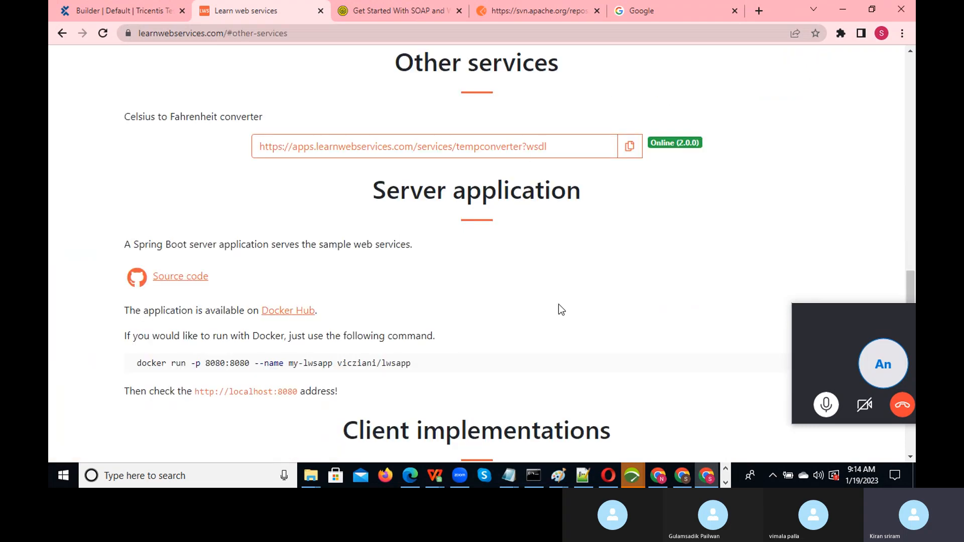
left_click_drag(914, 295, 915, 77)
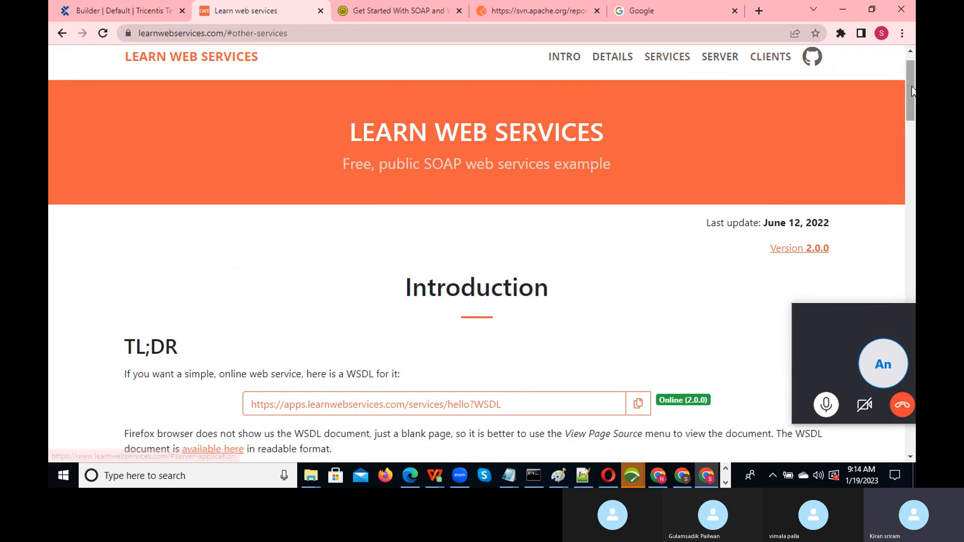
scroll(803, 65, "up", 1)
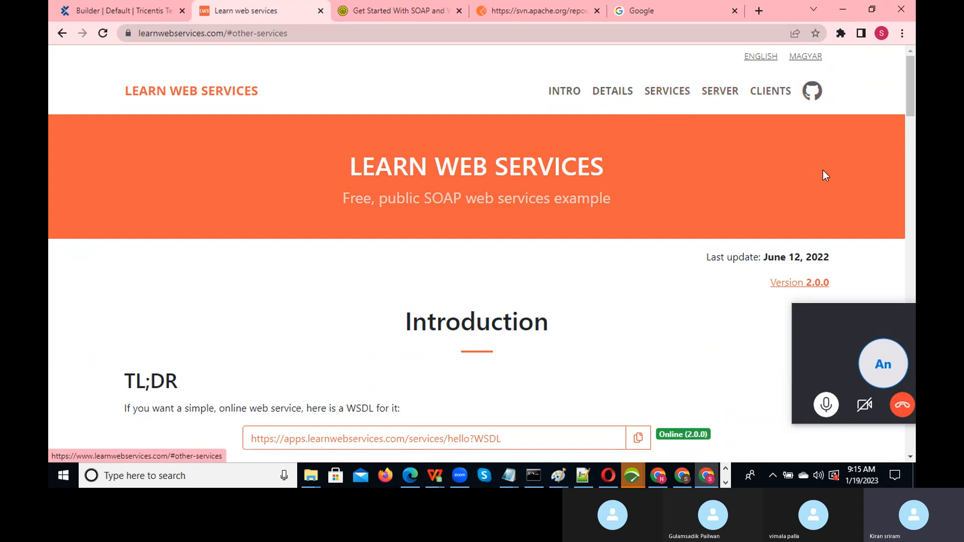
left_click_drag(908, 97, 914, 149)
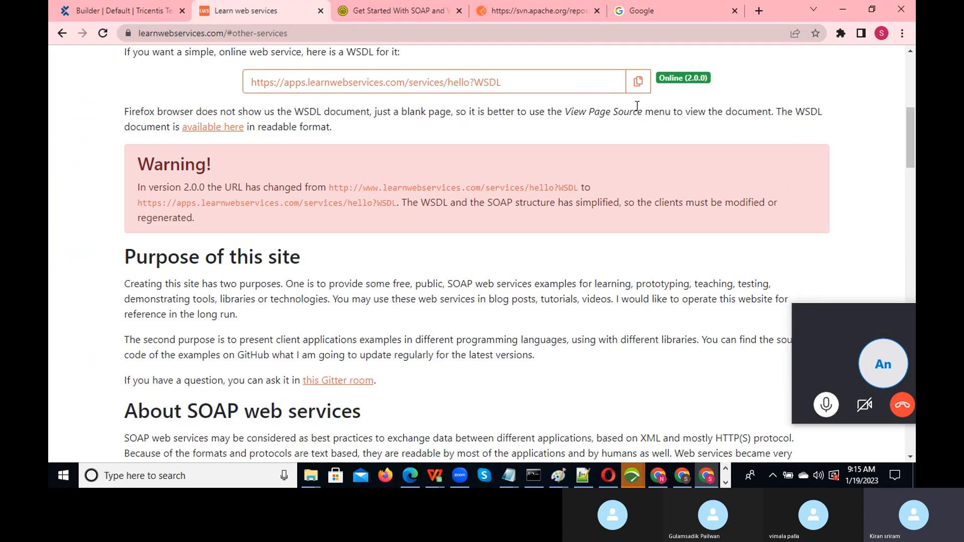
left_click_drag(911, 133, 915, 169)
- Copy the instantwebtools fake-rest-api address from the notes and load it in Chrome
key("alt+Tab")
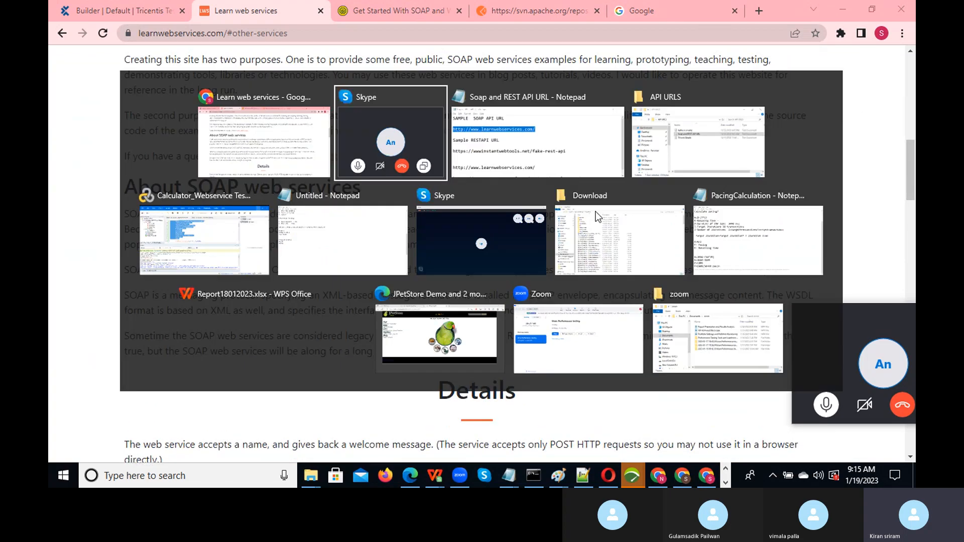
key("alt+Tab")
left_click_drag(573, 224, 134, 218)
key("ctrl+c")
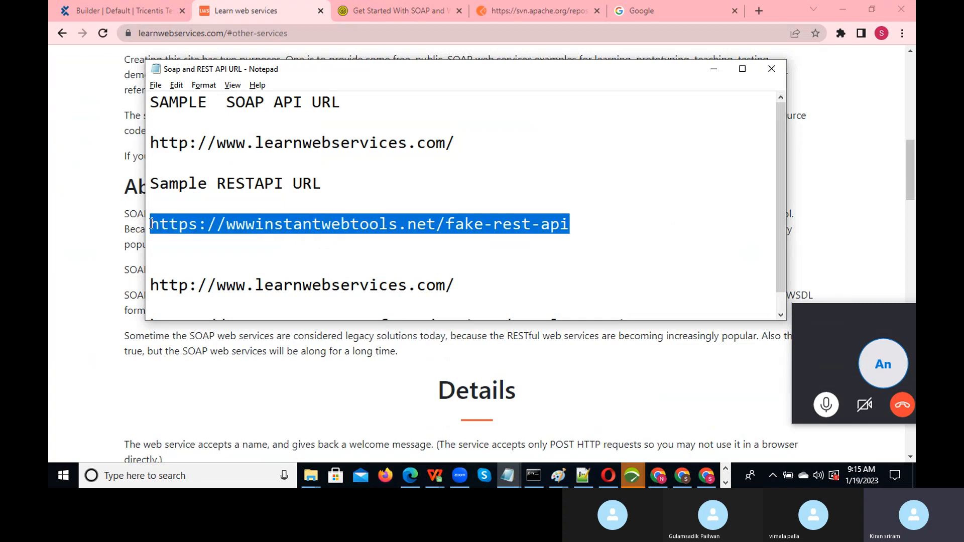
key("alt+Tab")
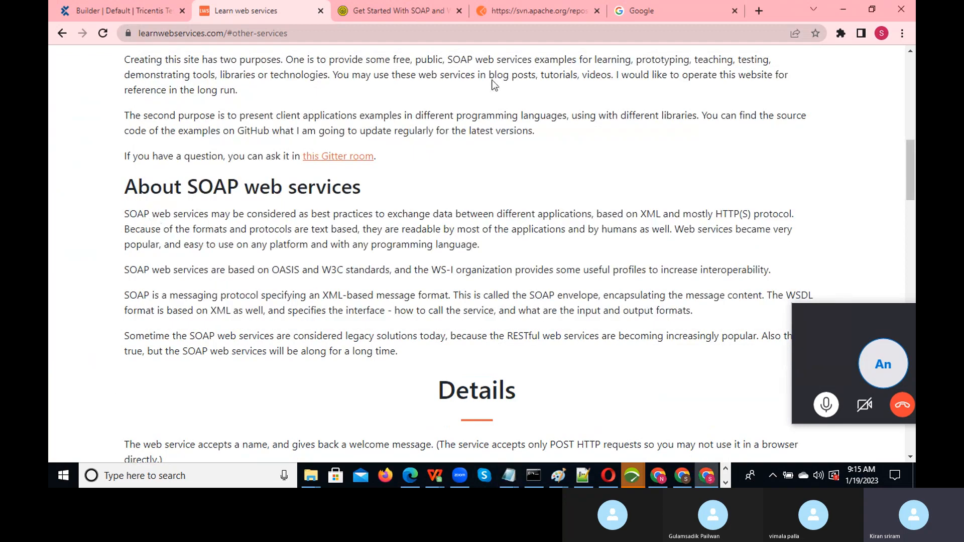
left_click(500, 35)
key("ctrl+v")
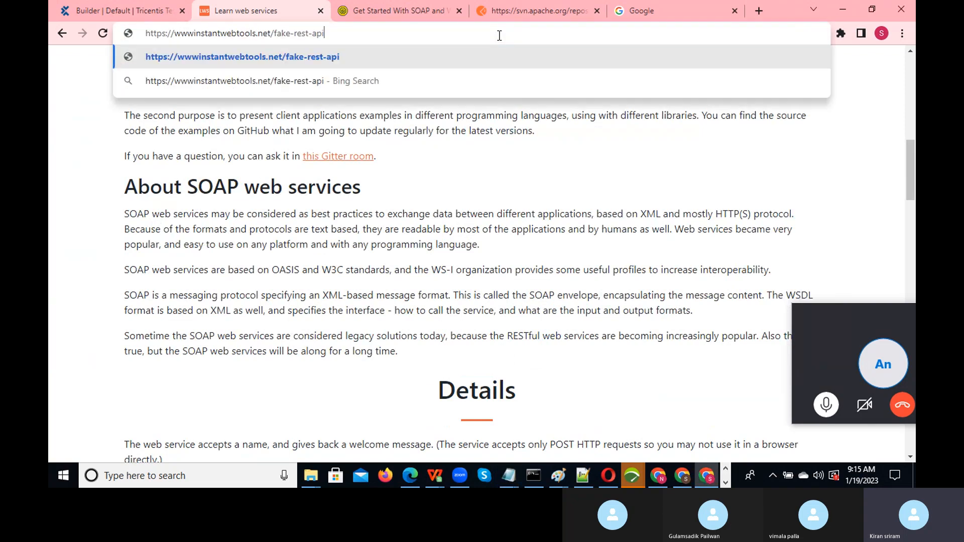
key("Return")
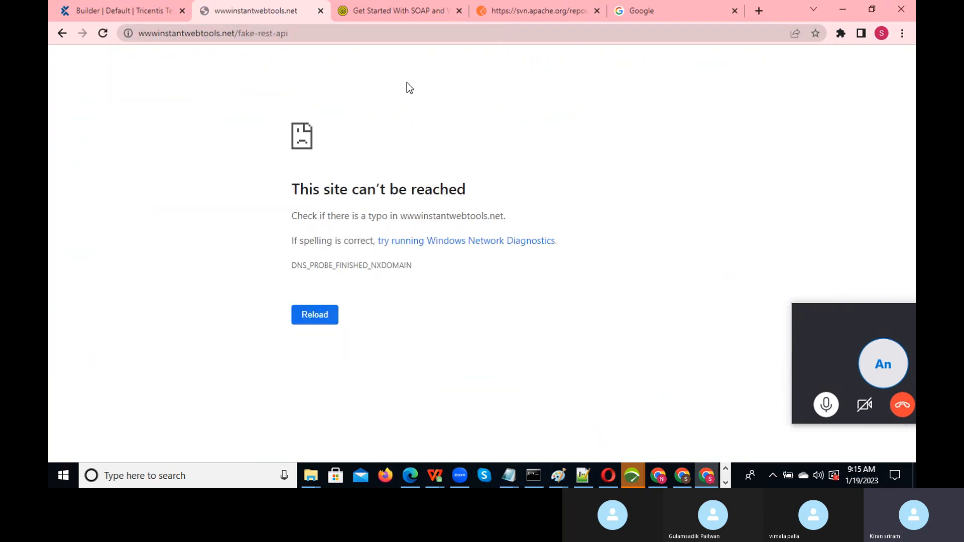
- Fix the address by adding the missing dot after www and reload instantwebtools.net
left_click(362, 38)
left_click(362, 38)
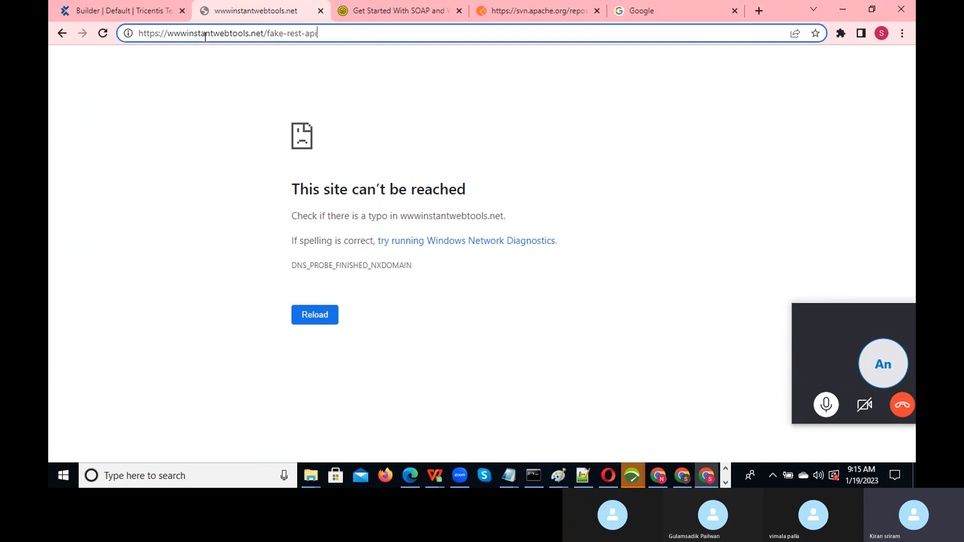
left_click(187, 32)
type(".")
key("Return")
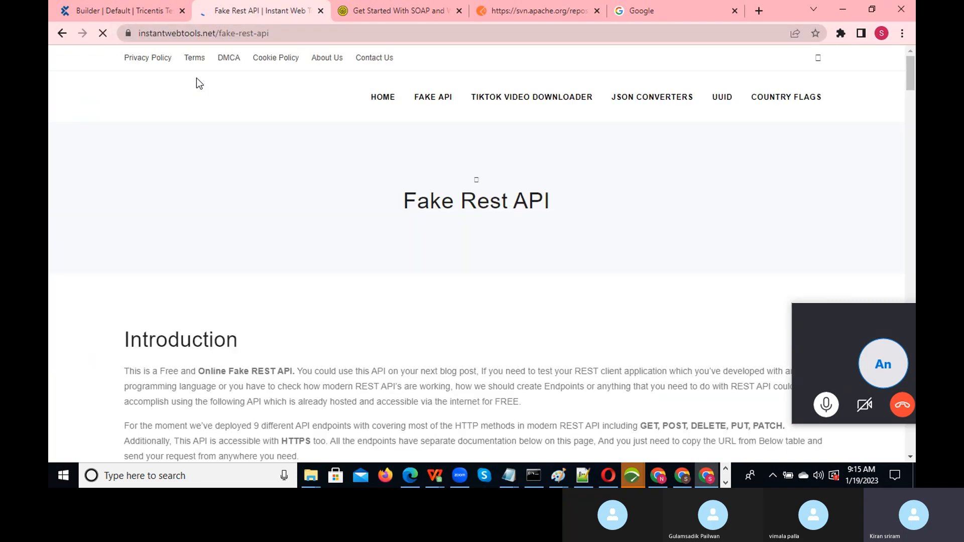
- Open FAKE API > Rest API and select the airlines endpoint URL
mouse_move(658, 98)
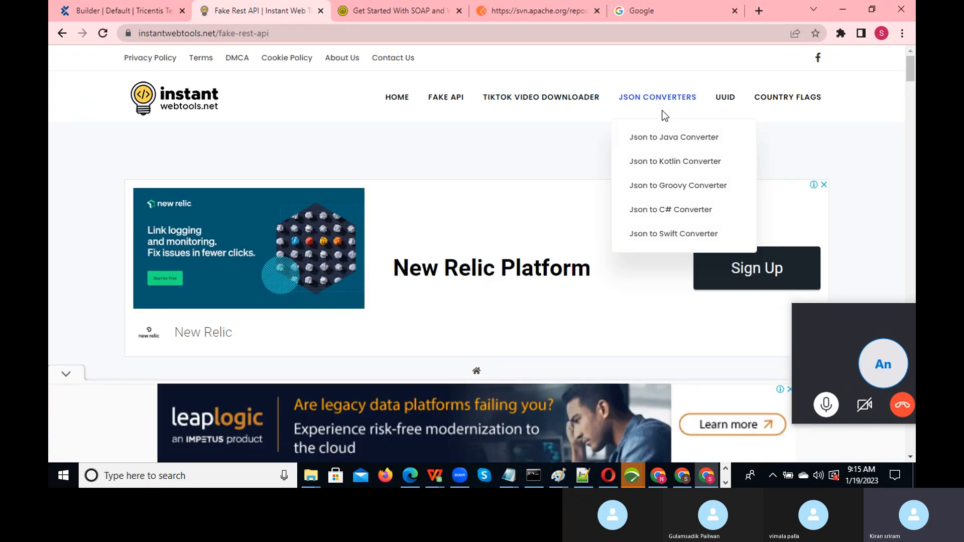
mouse_move(431, 104)
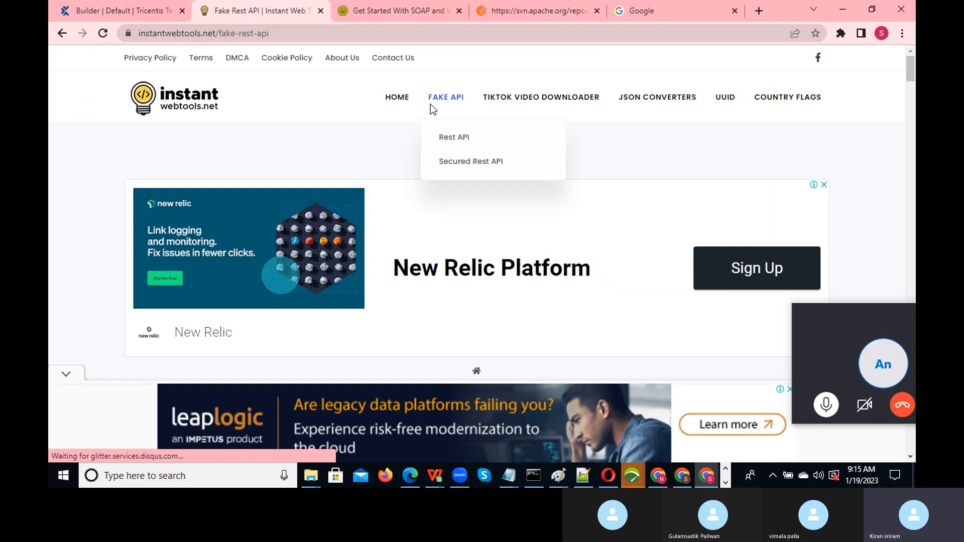
left_click(452, 143)
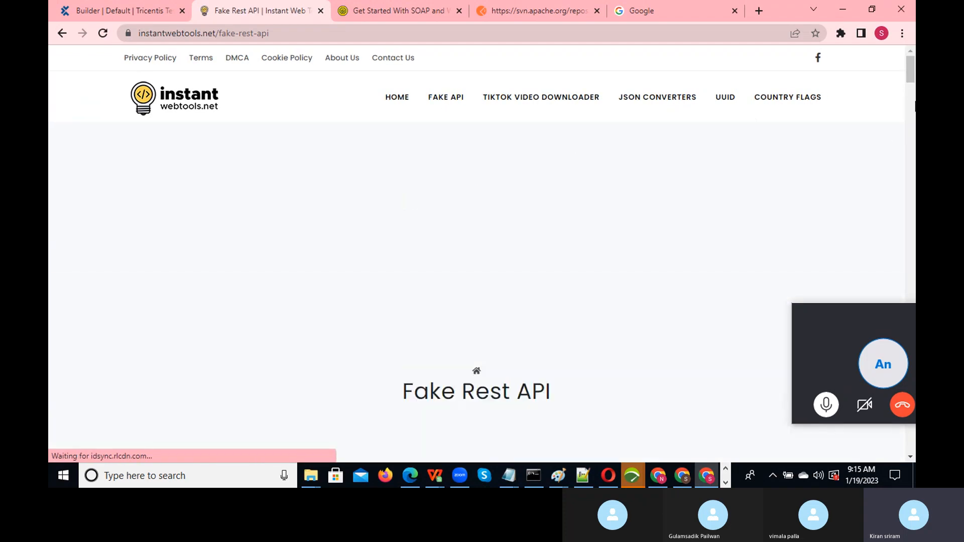
left_click_drag(910, 75, 914, 122)
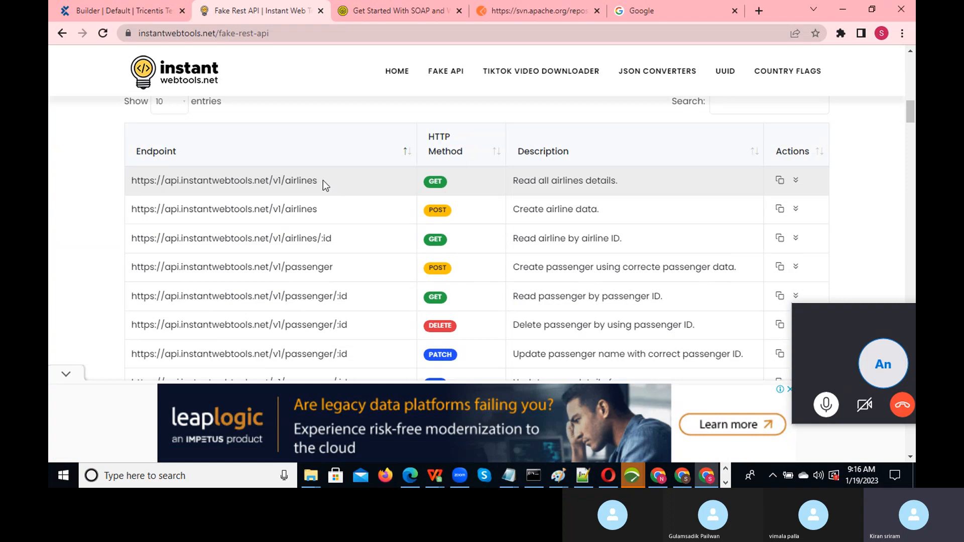
left_click_drag(321, 179, 132, 182)
key("ctrl+c")
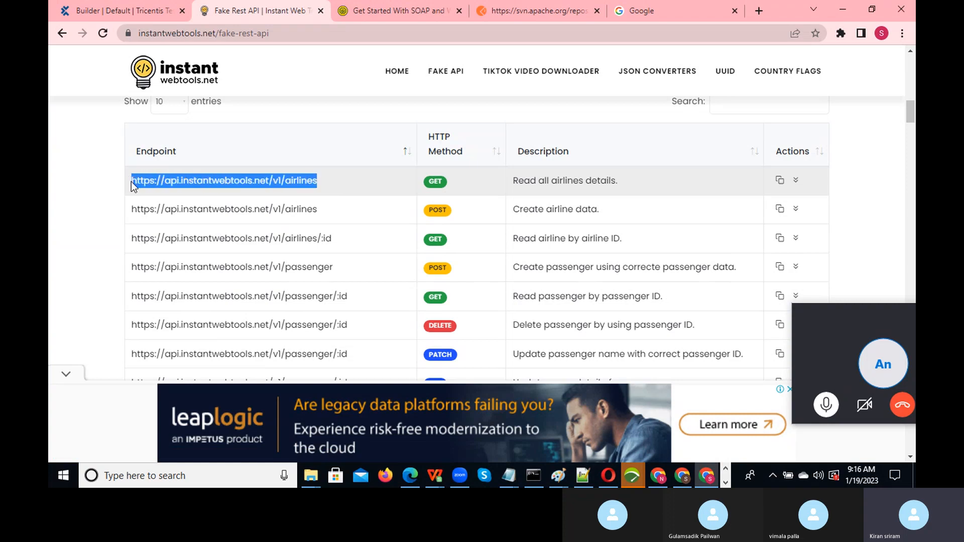
- Drag the Postman tab out into its own window
key("alt+Tab")
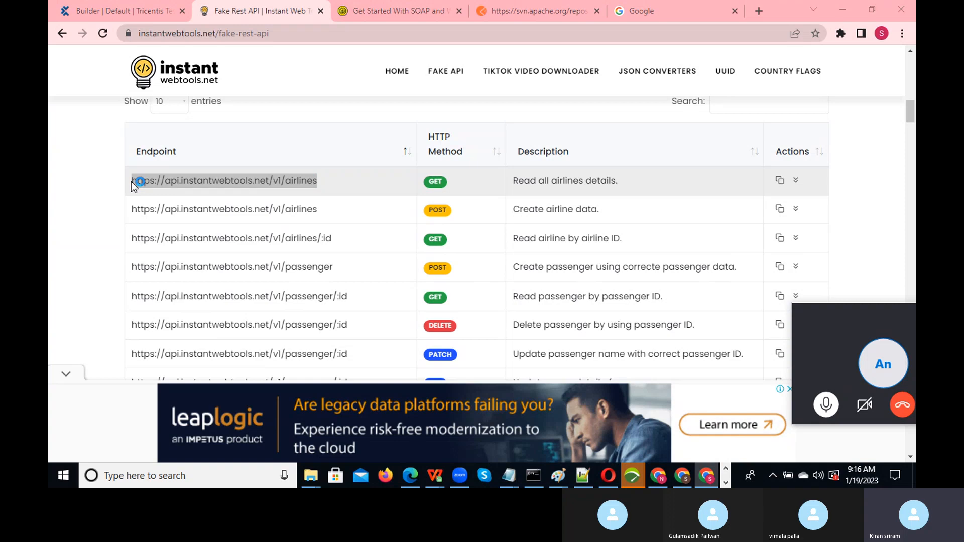
key("alt+shift+Tab")
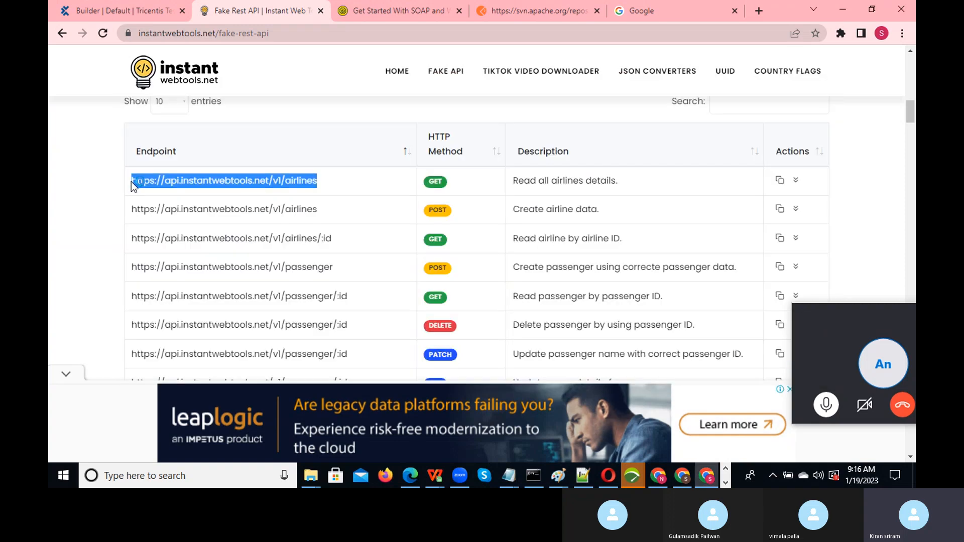
left_click_drag(517, 12, 504, 92)
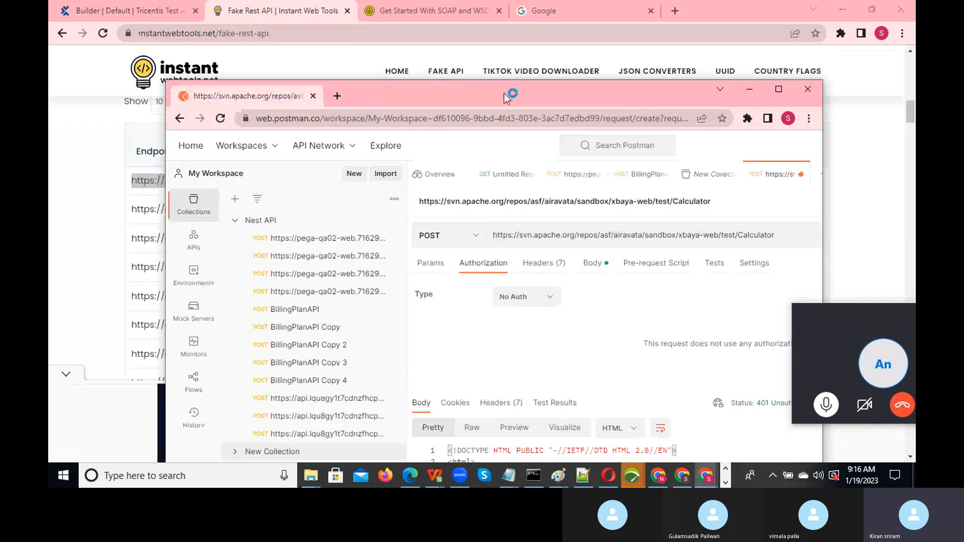
left_click(779, 89)
left_click_drag(659, 149, 371, 150)
key("ctrl+v")
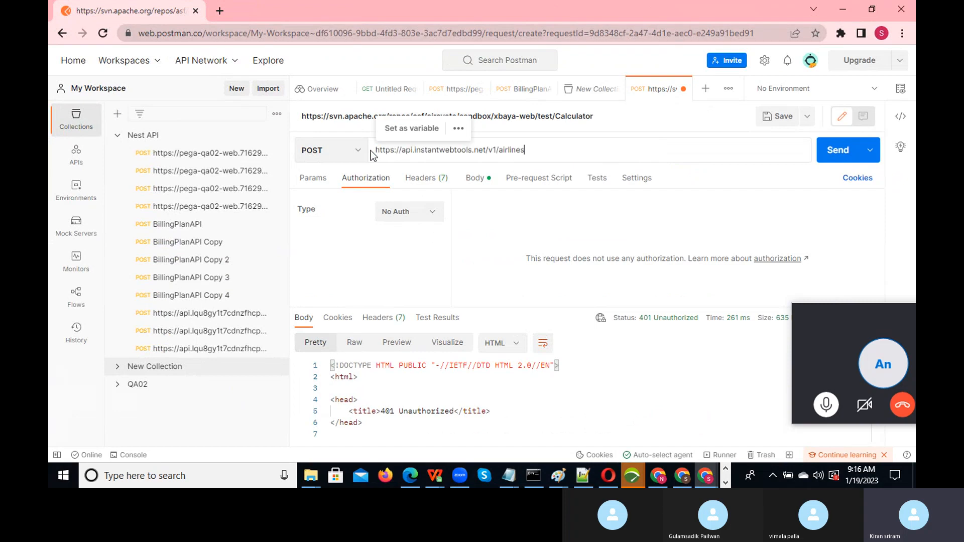
left_click(423, 264)
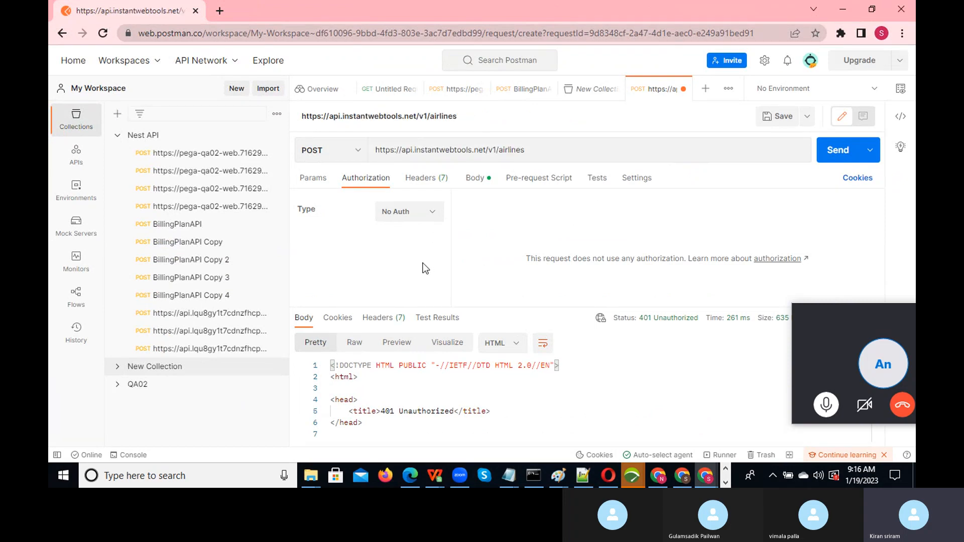
key("alt+Tab")
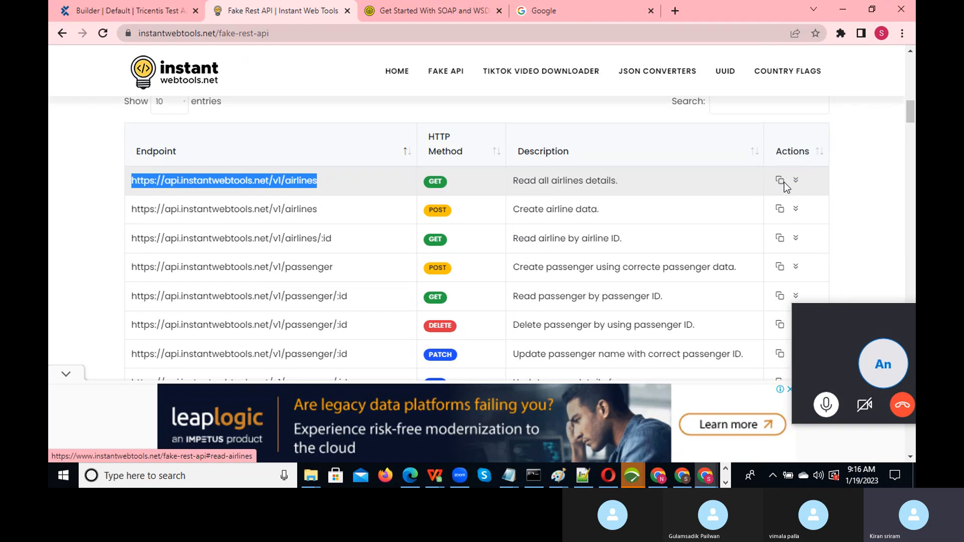
- Review the Read All Airlines documentation and sample response, then go back to Postman
left_click(284, 181)
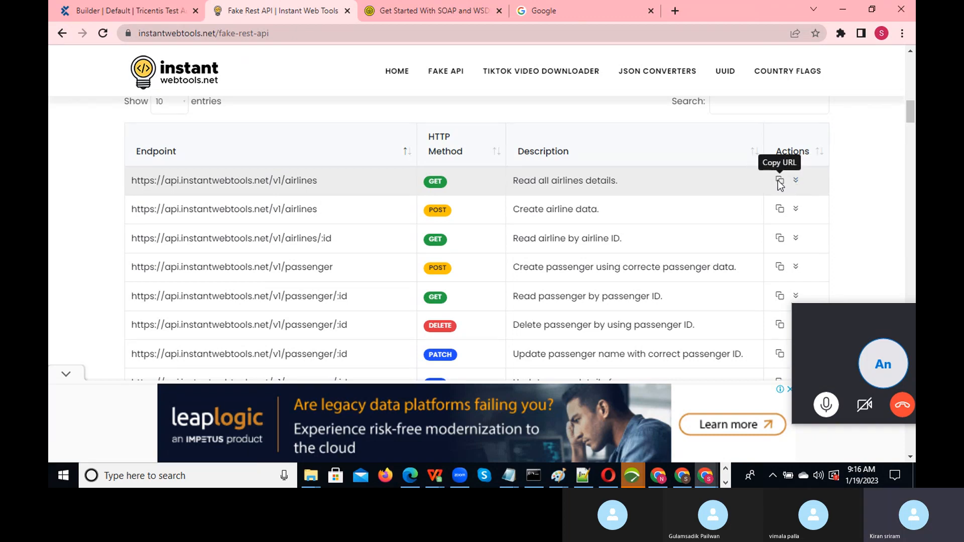
left_click(796, 179)
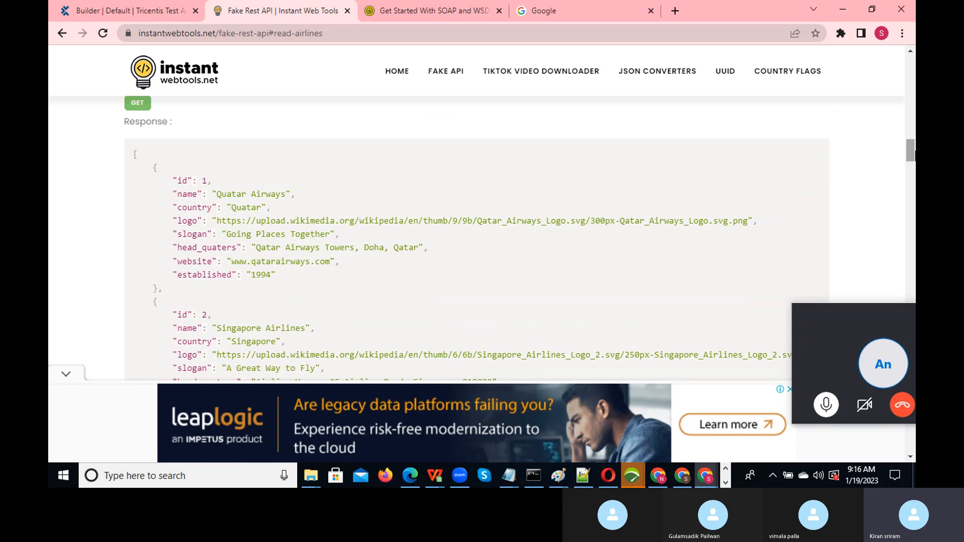
mouse_move(915, 156)
left_mouse_down()
mouse_move(915, 166)
mouse_move(914, 148)
mouse_move(915, 157)
left_mouse_up()
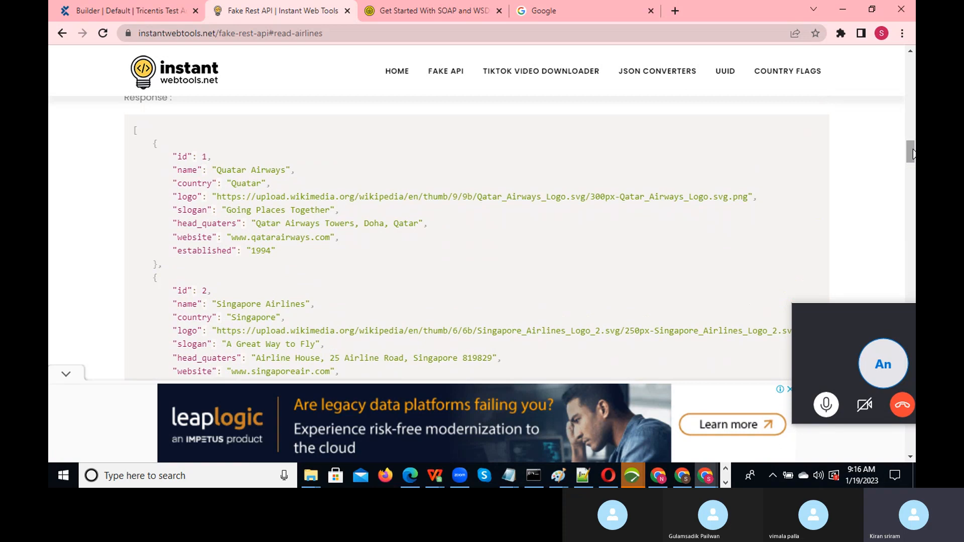
left_click_drag(913, 154, 913, 152)
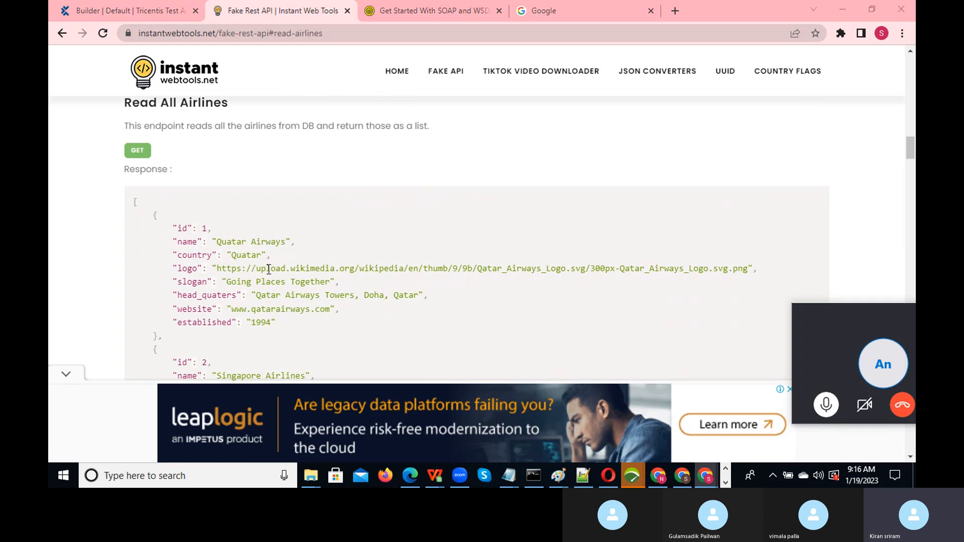
key("alt+Tab")
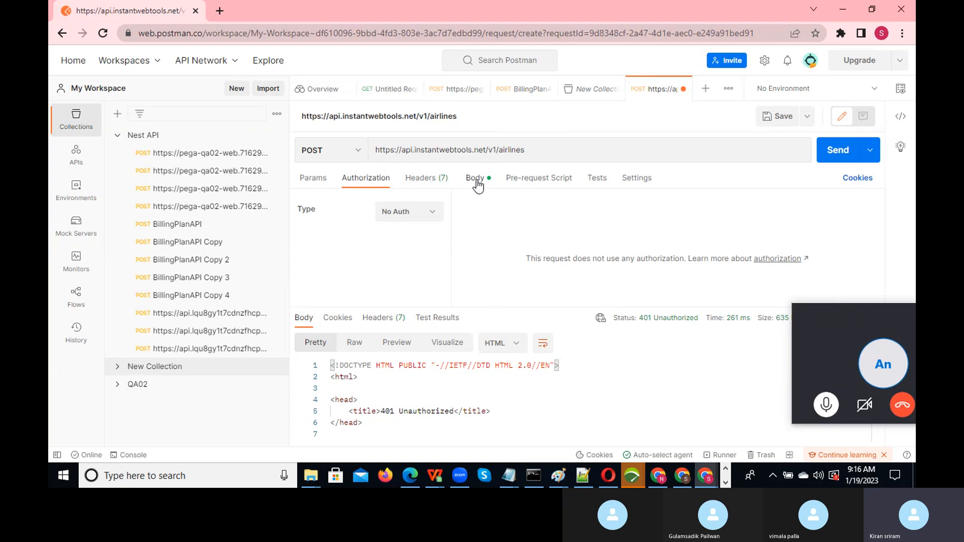
- Change the airlines request method to GET and send it, getting 200 OK
left_click(334, 150)
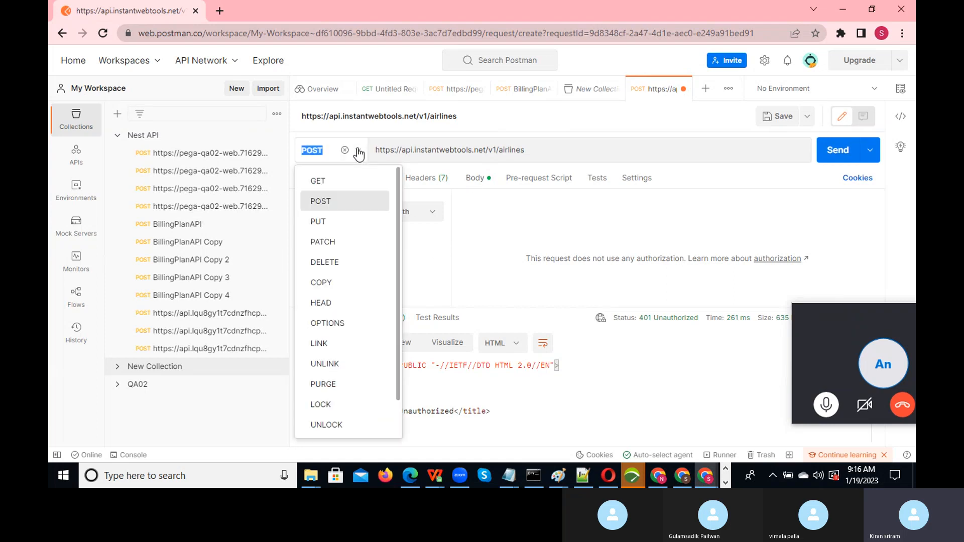
left_click(335, 181)
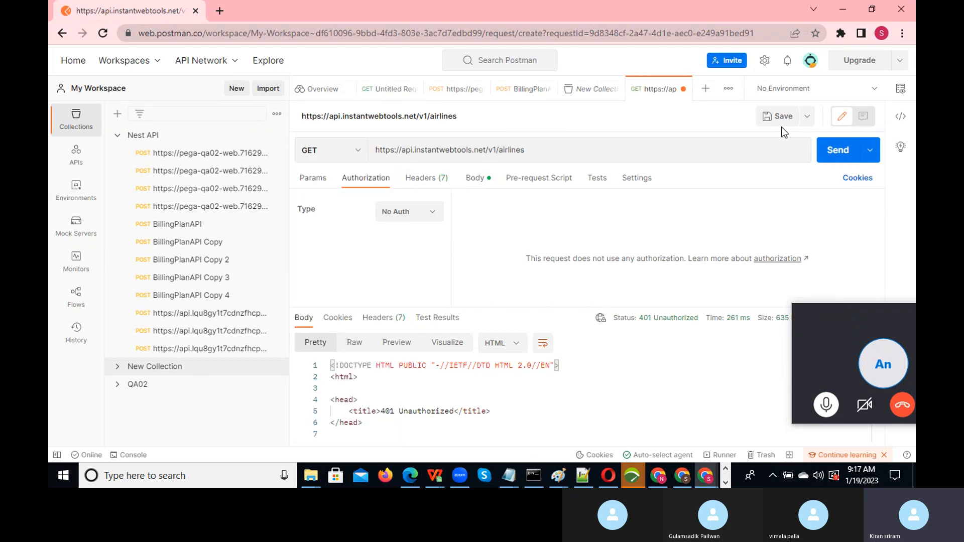
left_click(841, 152)
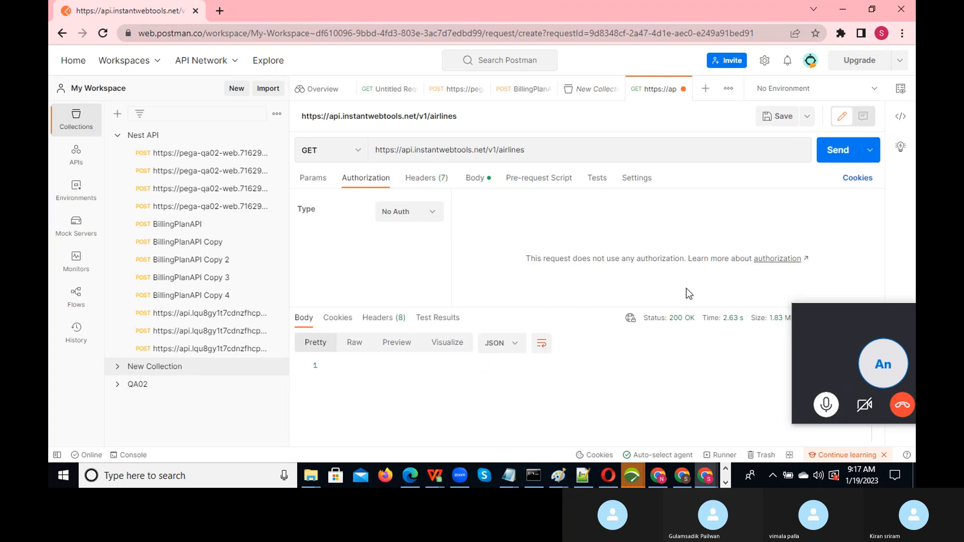
- Move the call window off the airline JSON response and return to the Fake REST API page
left_click_drag(862, 308, 100, 407)
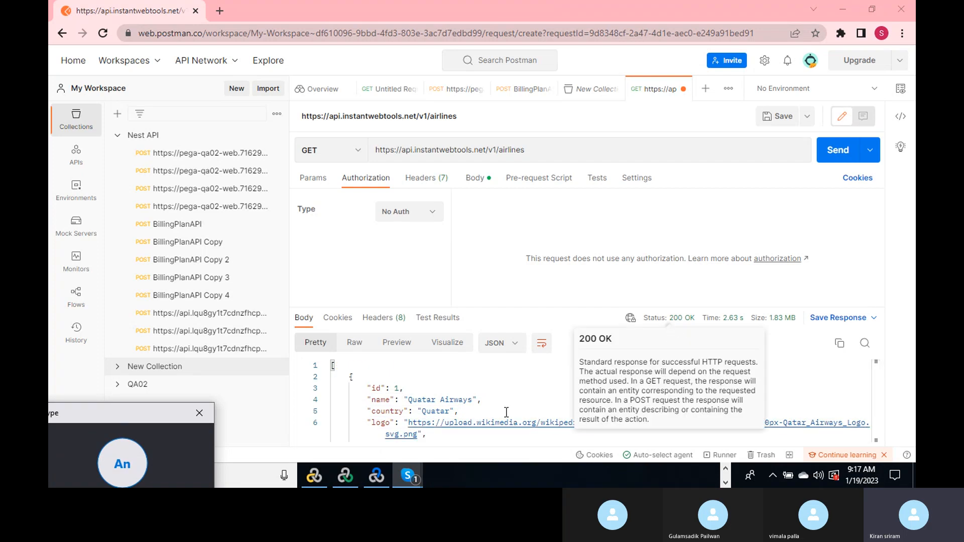
left_click(503, 402)
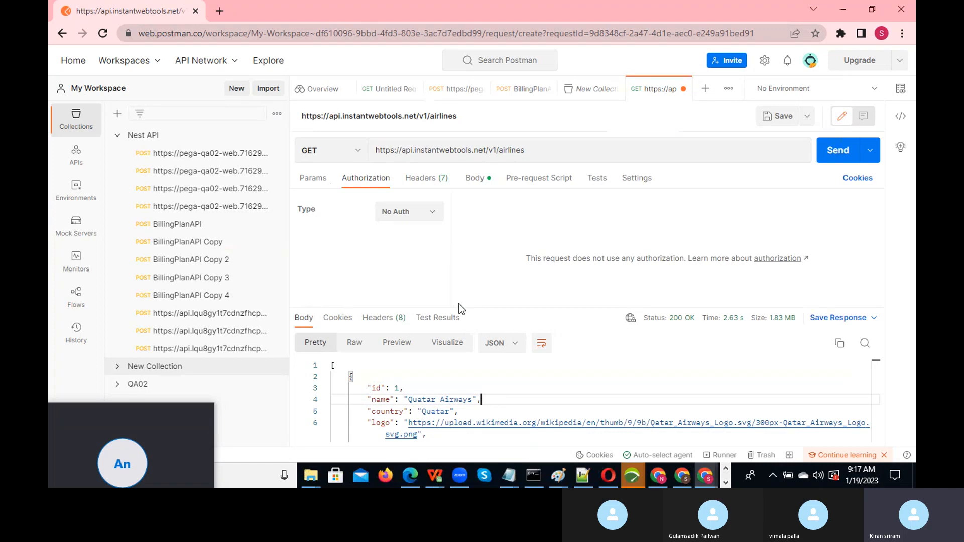
key("alt+Tab")
key("Tab")
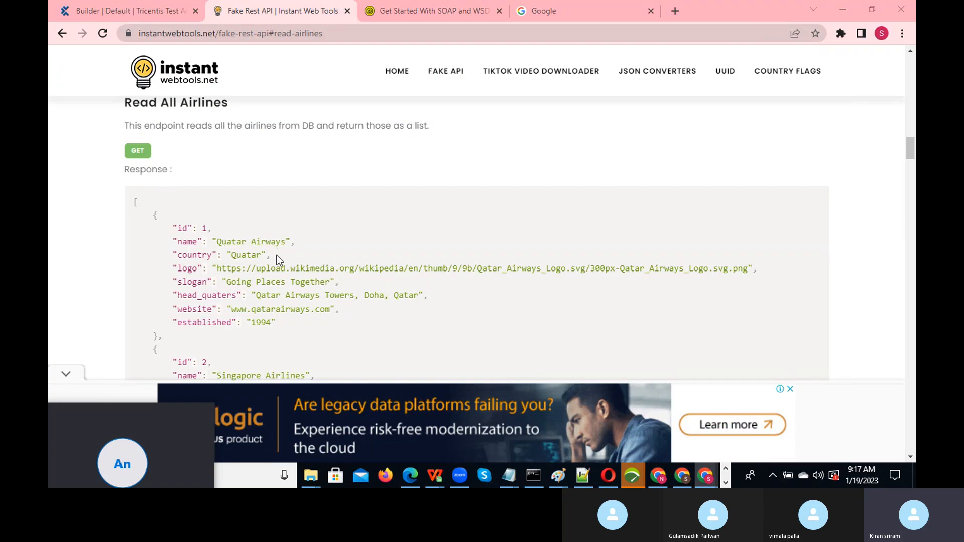
- Switch between Postman and the Fake REST API page, scrolling up to the Available Endpoints table
key("alt+Tab")
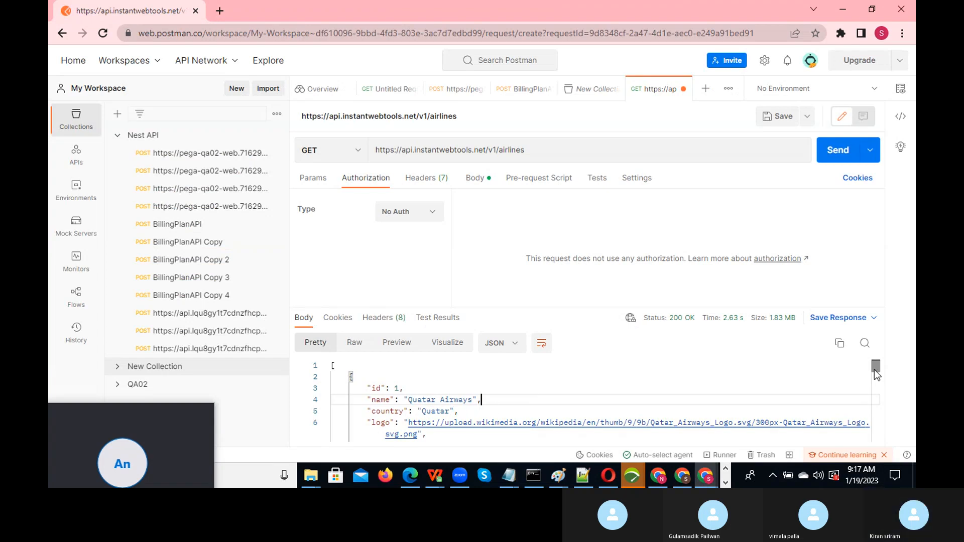
left_click_drag(875, 367, 877, 347)
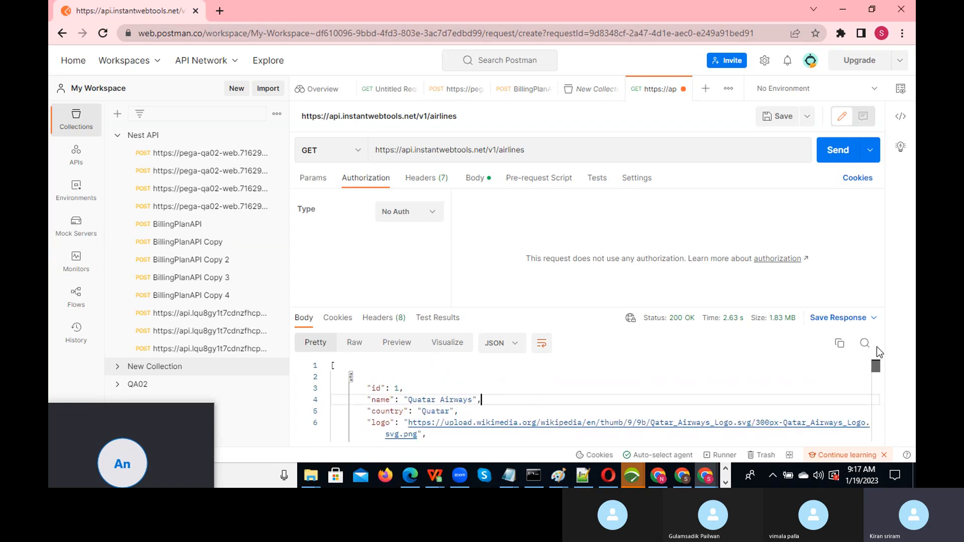
key("alt+Tab")
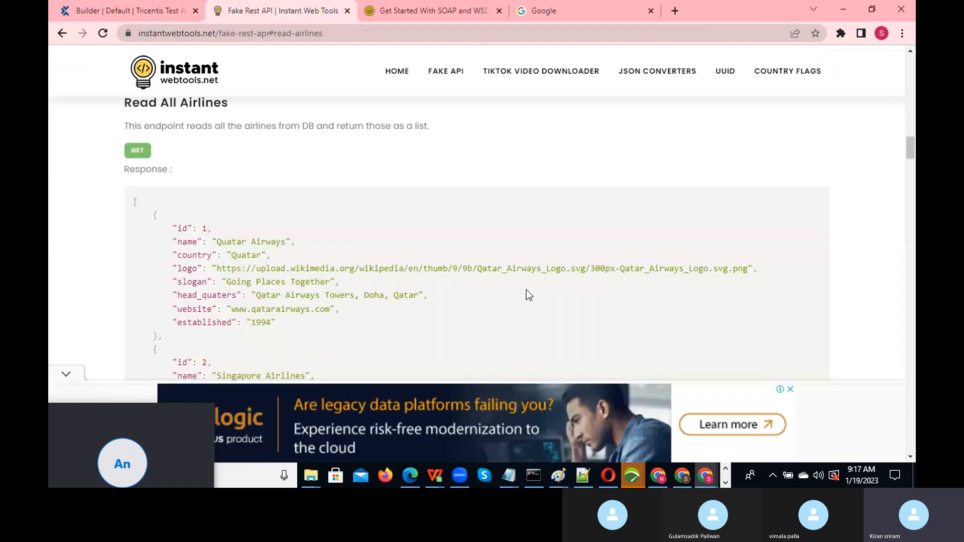
left_click_drag(913, 144, 915, 110)
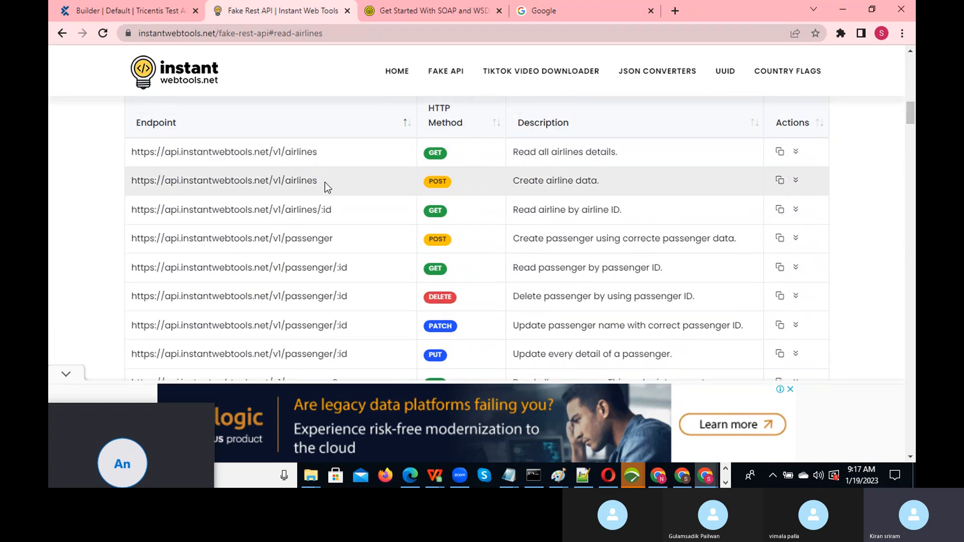
- Select the full POST airlines endpoint URL in the Fake REST API table
left_click_drag(322, 182, 152, 182)
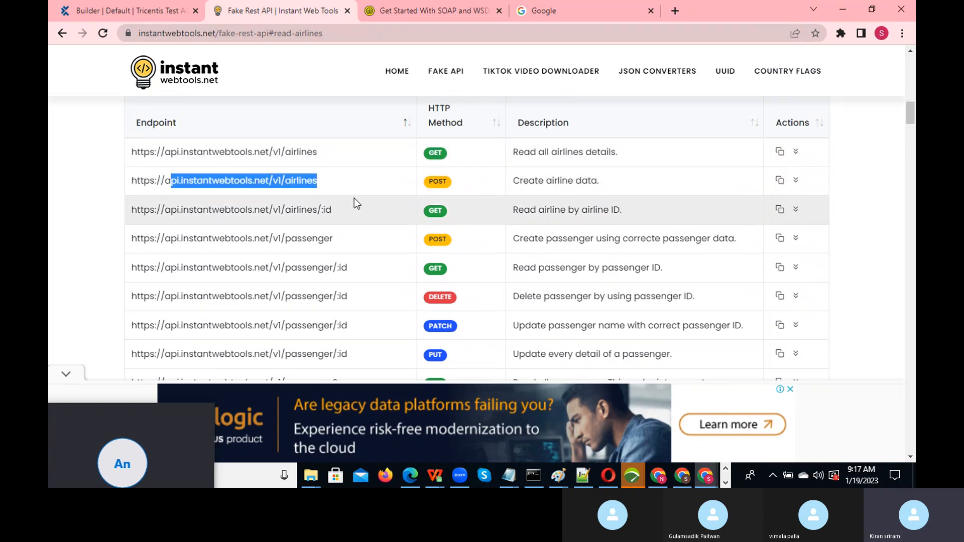
left_click(319, 182)
left_click_drag(318, 182, 134, 178)
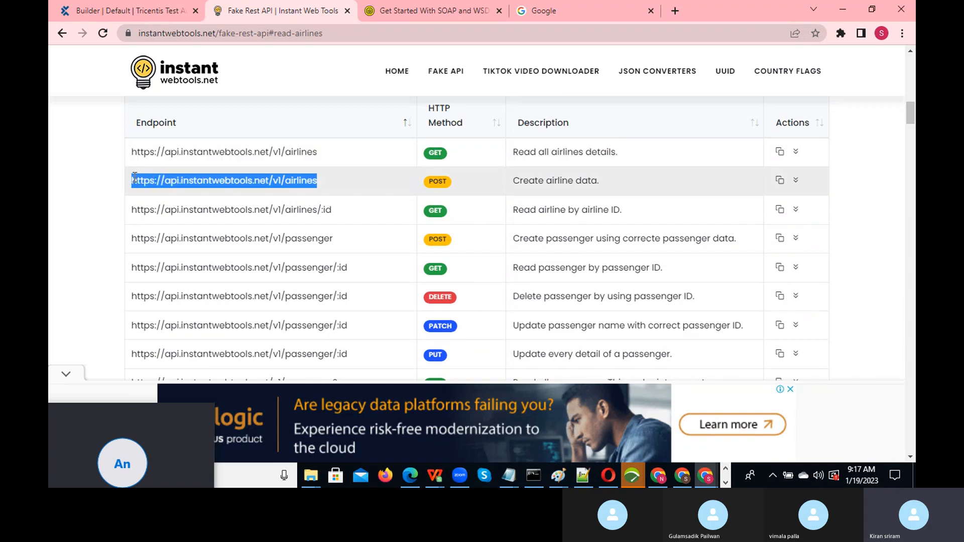
- Set Postman's airlines request method back to POST, then return to the Fake API page
key("alt+Tab")
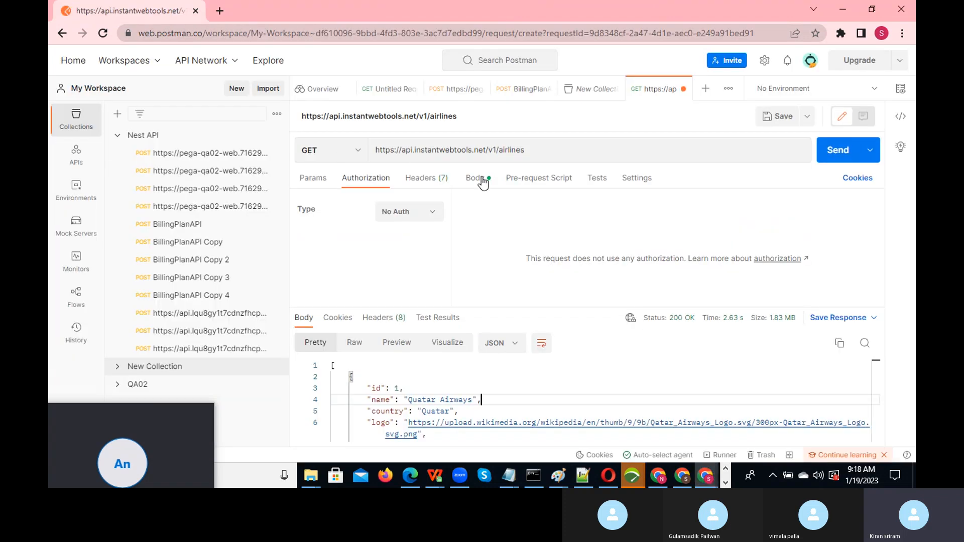
left_click(555, 151)
left_click_drag(555, 151, 358, 141)
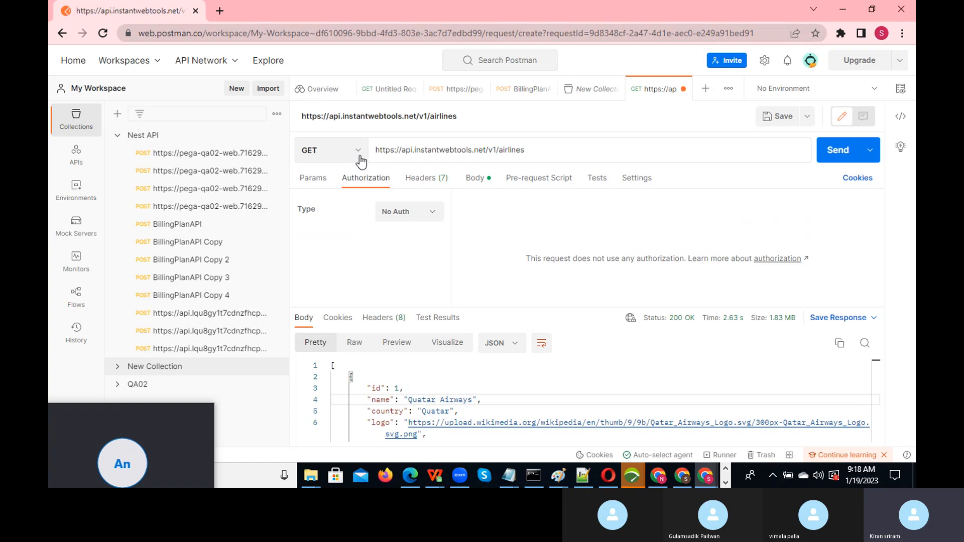
left_click(360, 157)
left_click(324, 201)
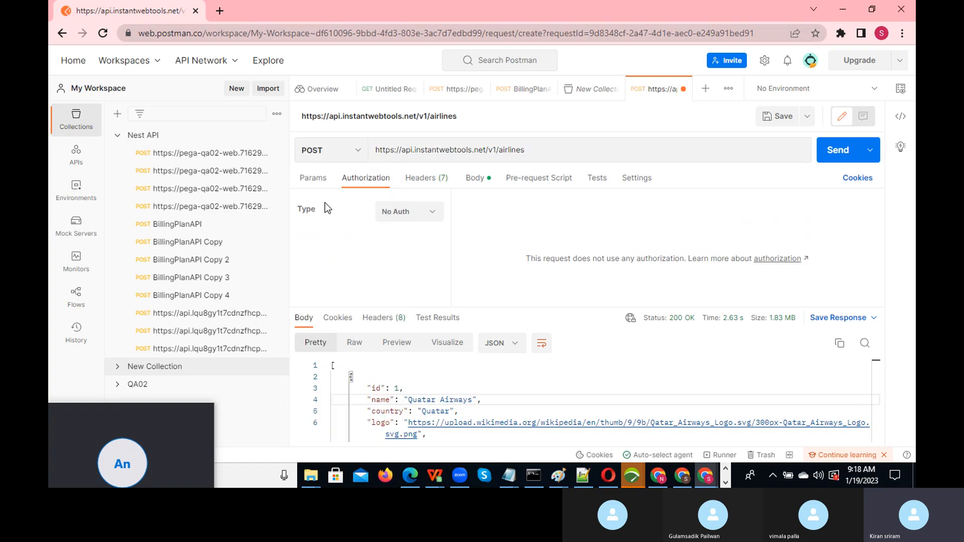
key("alt+Tab")
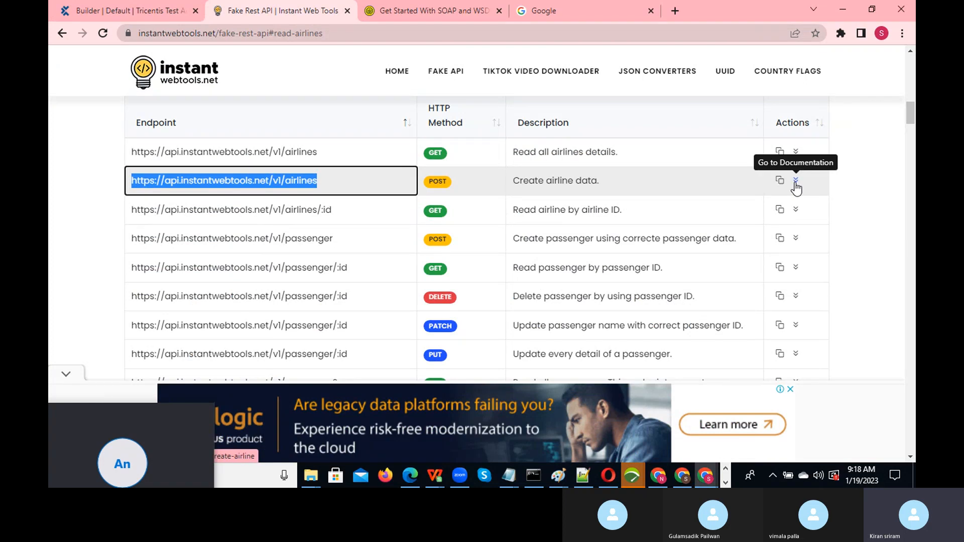
- Replace Postman's XML request body with the Sri Lankan Airways sample airline JSON
left_click(795, 182)
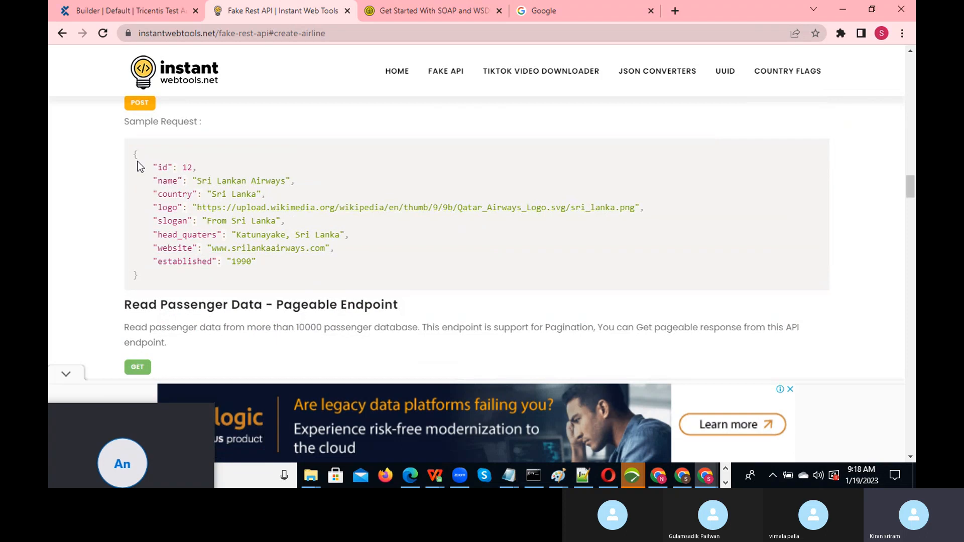
left_click_drag(134, 151, 272, 260)
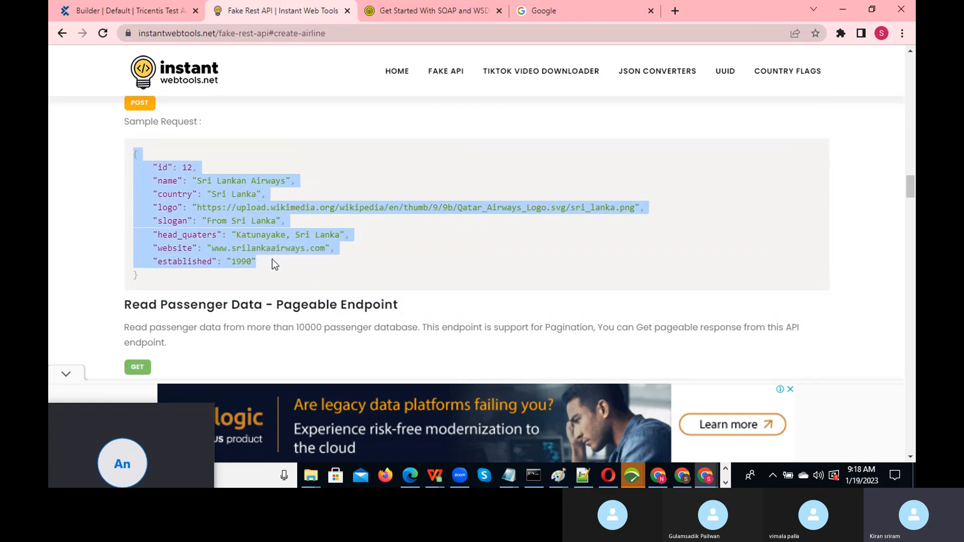
left_click_drag(151, 272, 151, 273)
key("ctrl+c")
key("alt+Tab")
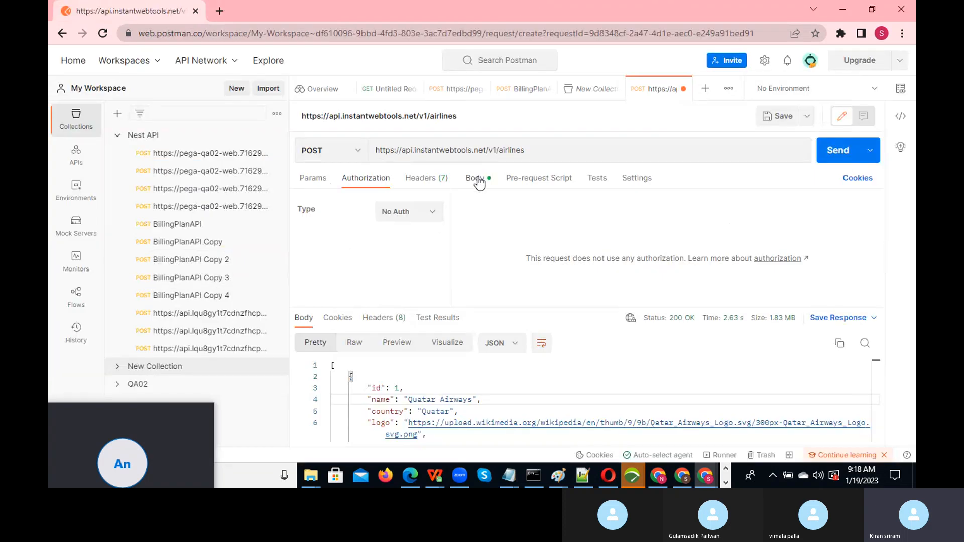
left_click(477, 179)
type("a")
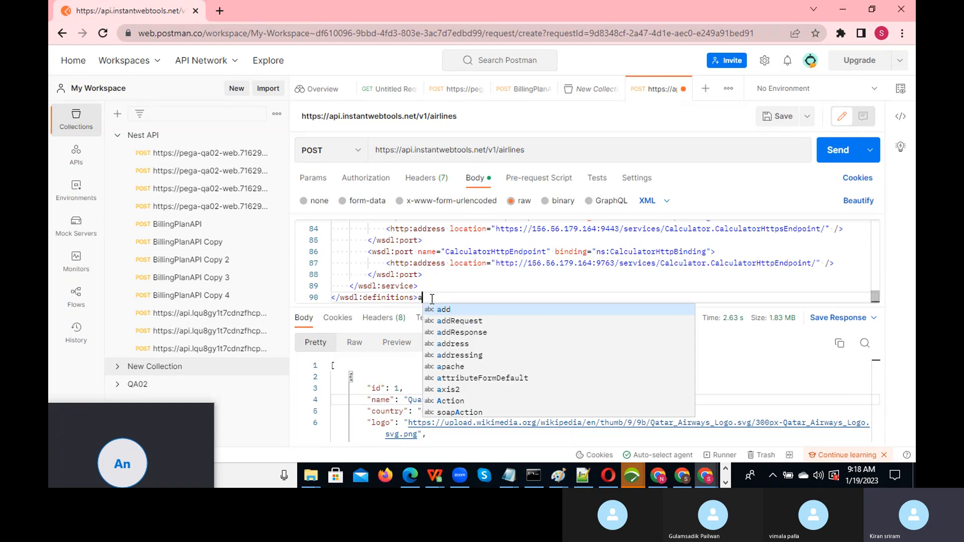
key("ctrl+a")
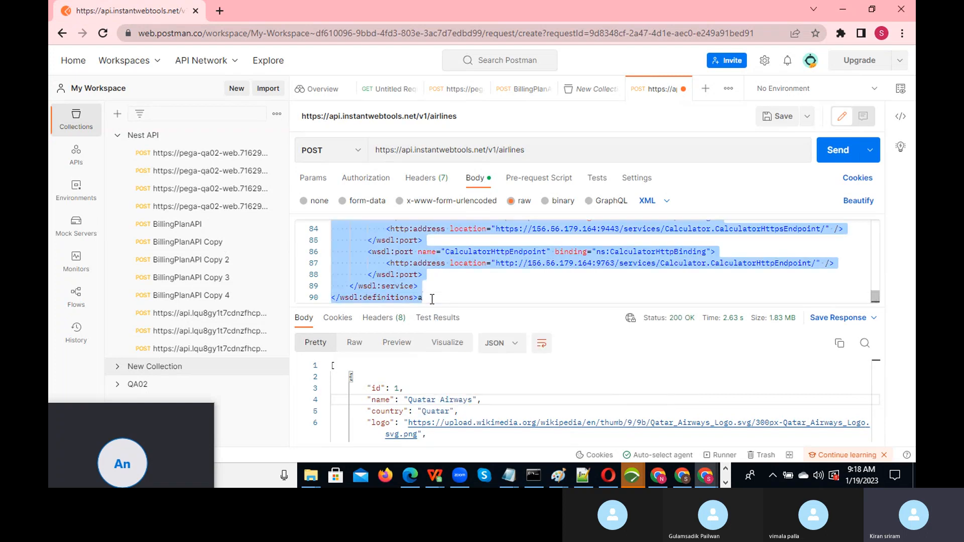
key("BackSpace")
key("ctrl+v")
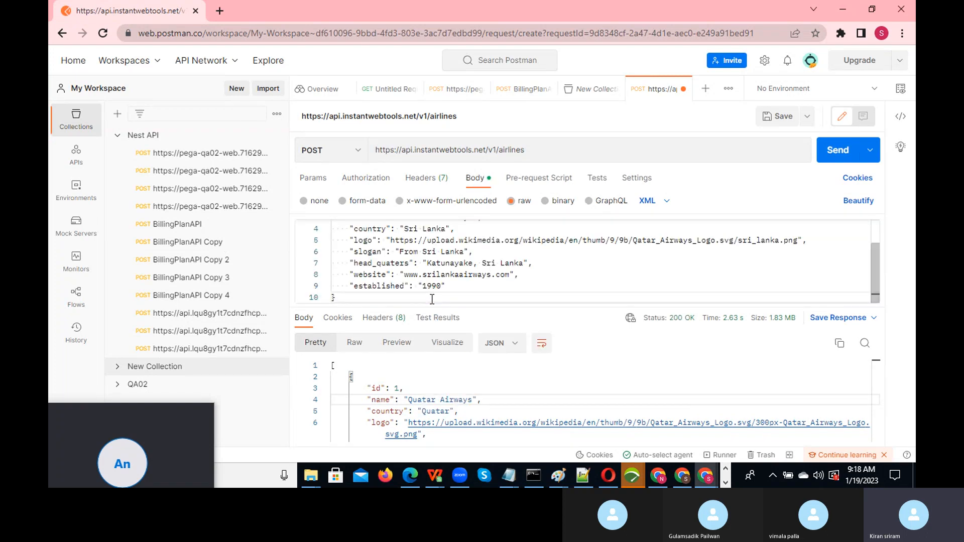
left_click(526, 284)
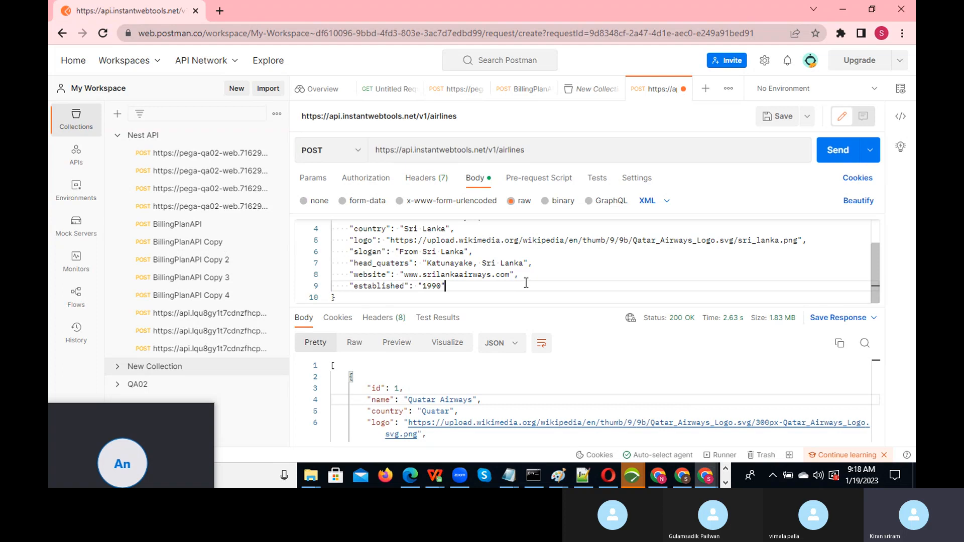
- Set the raw body format to JSON and go back to the Instant Web Tools page
left_click(667, 203)
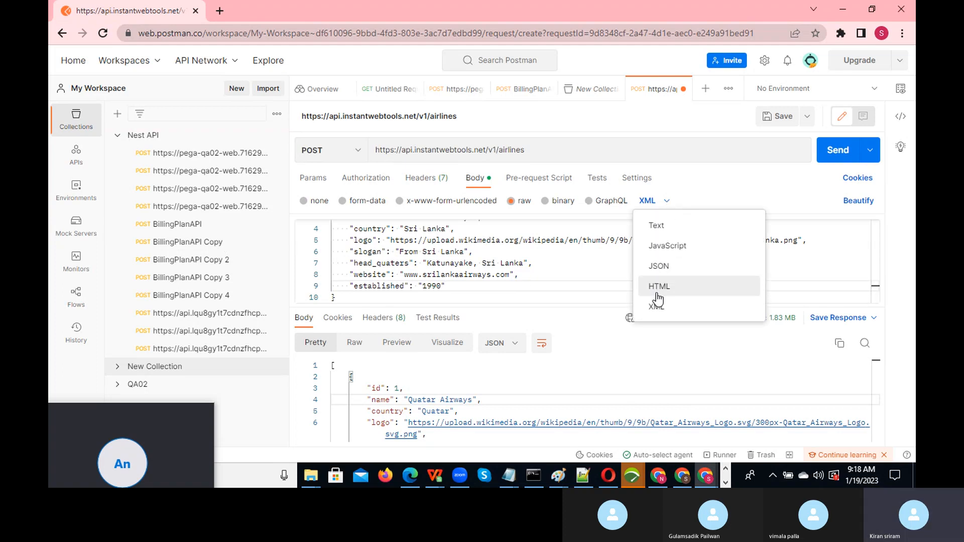
left_click(660, 264)
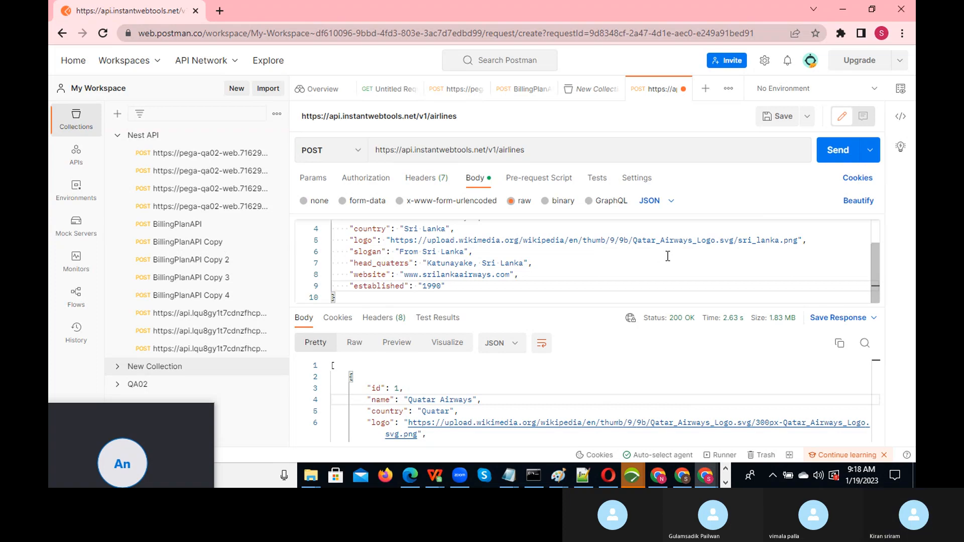
left_click_drag(875, 253, 875, 219)
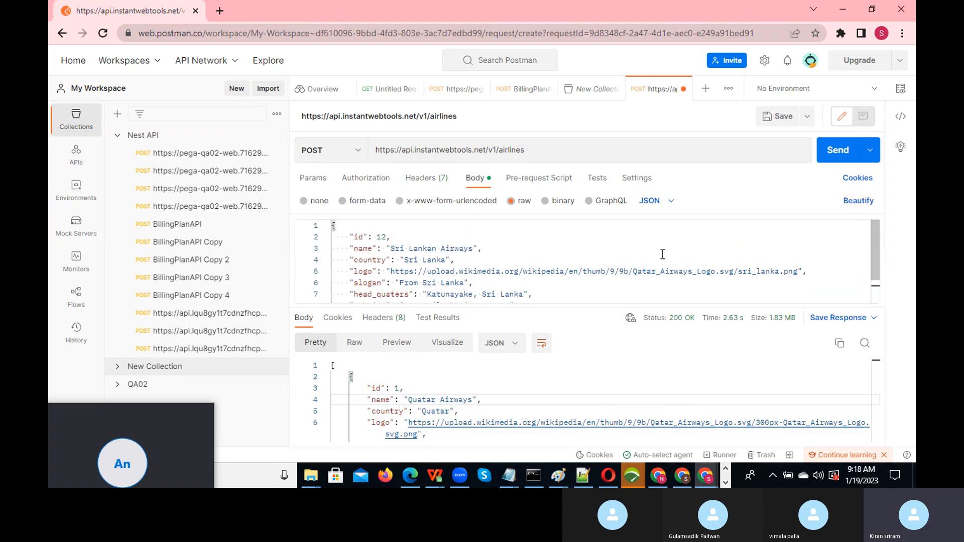
left_click(518, 258)
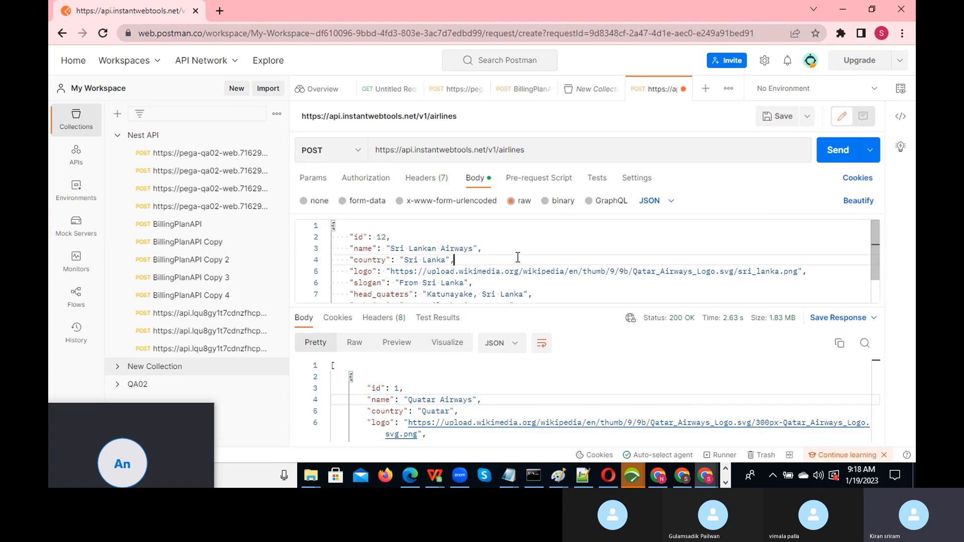
key("alt+Tab")
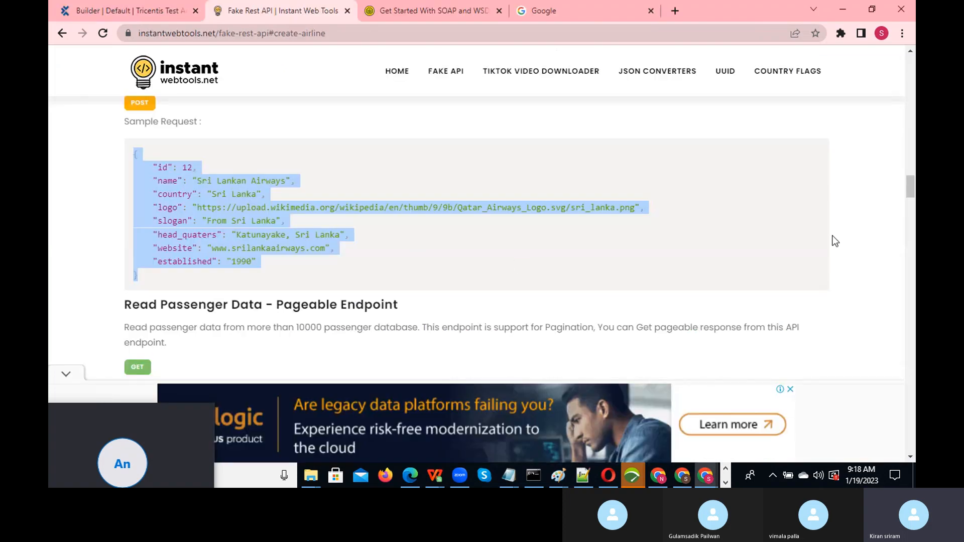
- Review the Create Airline sample, then send the POST, which returns 400 Bad Request for duplicate id 12
left_click_drag(913, 194, 914, 187)
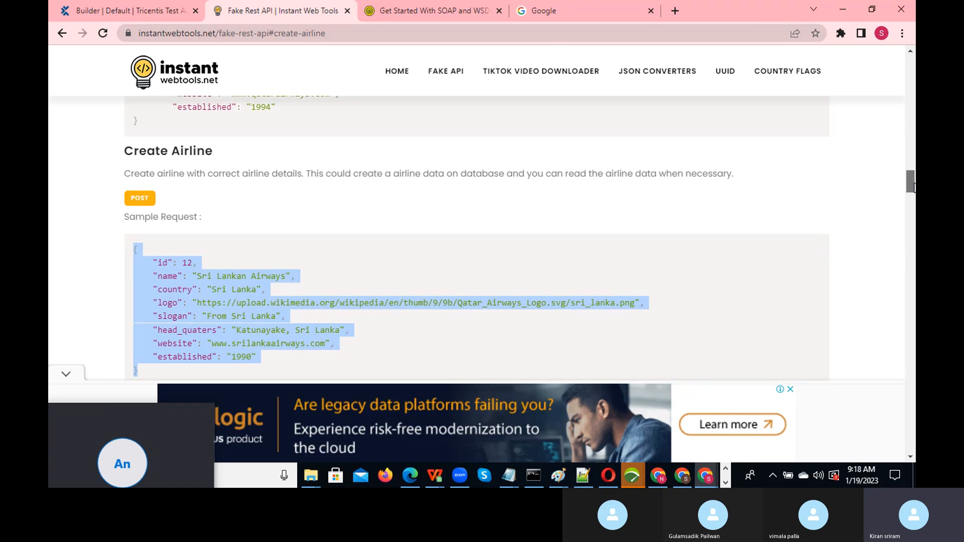
left_click_drag(914, 186, 914, 198)
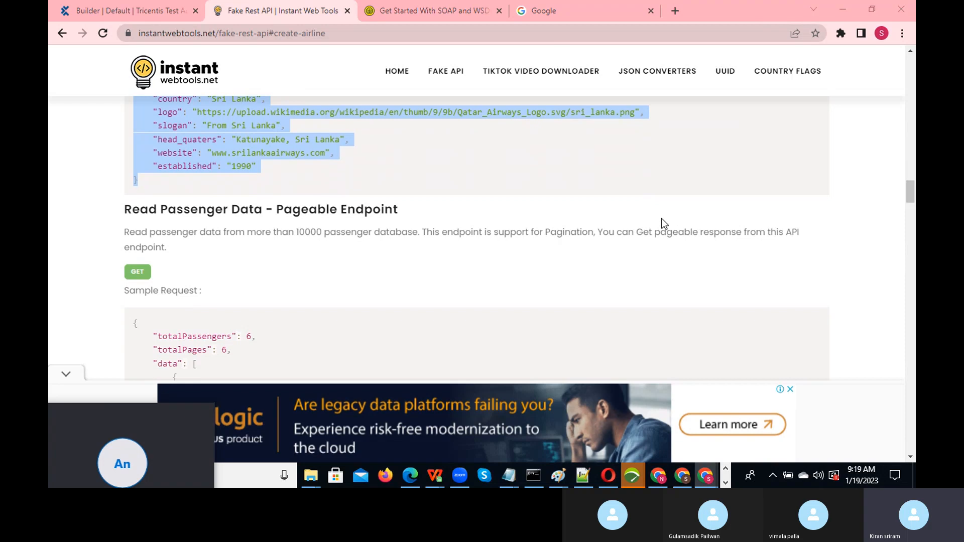
key("alt+Tab")
left_click(845, 149)
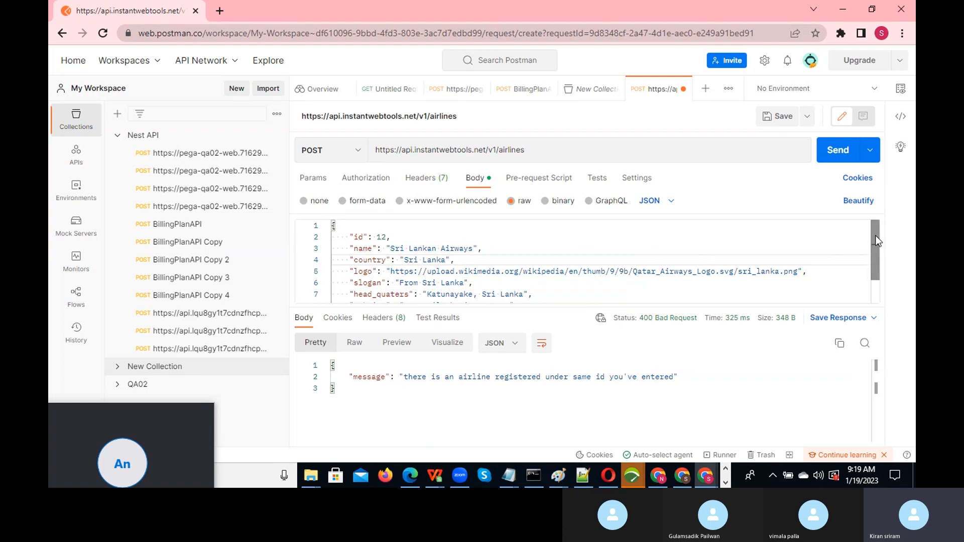
- Change the body id from 12 to 1212 and resend the POST
mouse_move(876, 241)
left_mouse_down()
mouse_move(875, 266)
mouse_move(873, 229)
left_mouse_up()
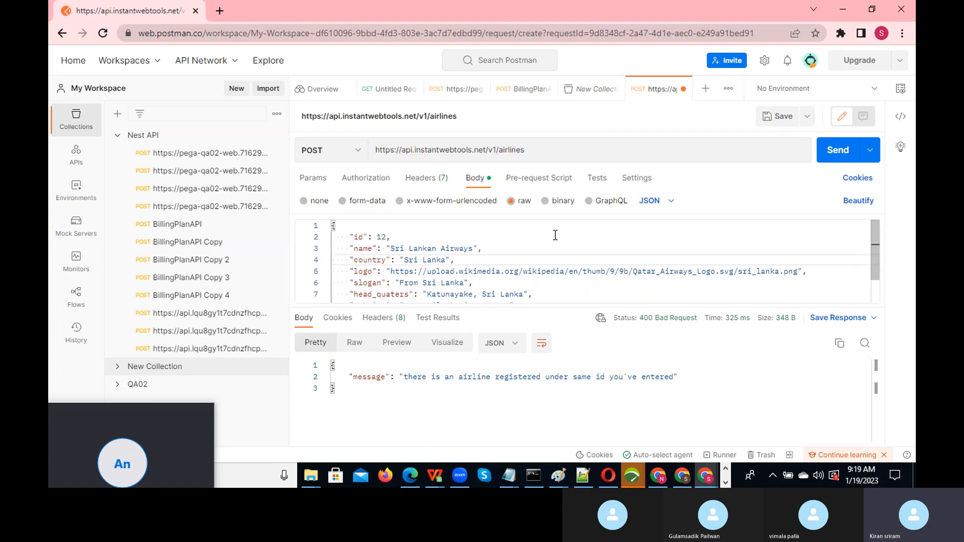
double_click(382, 236)
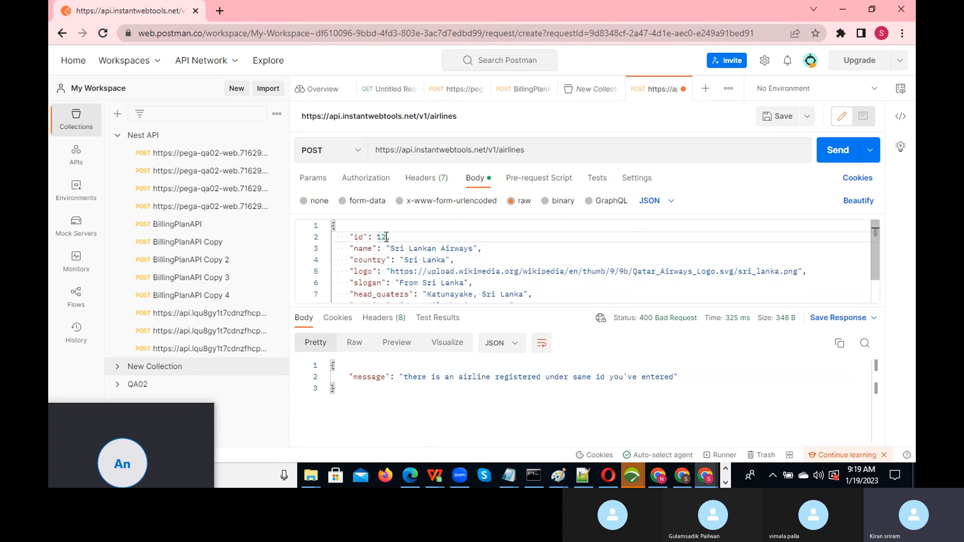
type("1212")
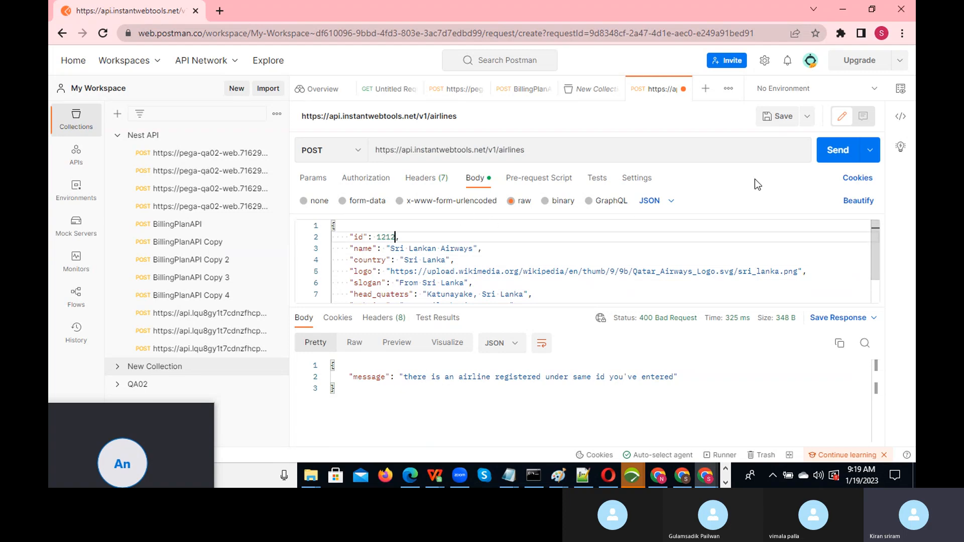
left_click(837, 150)
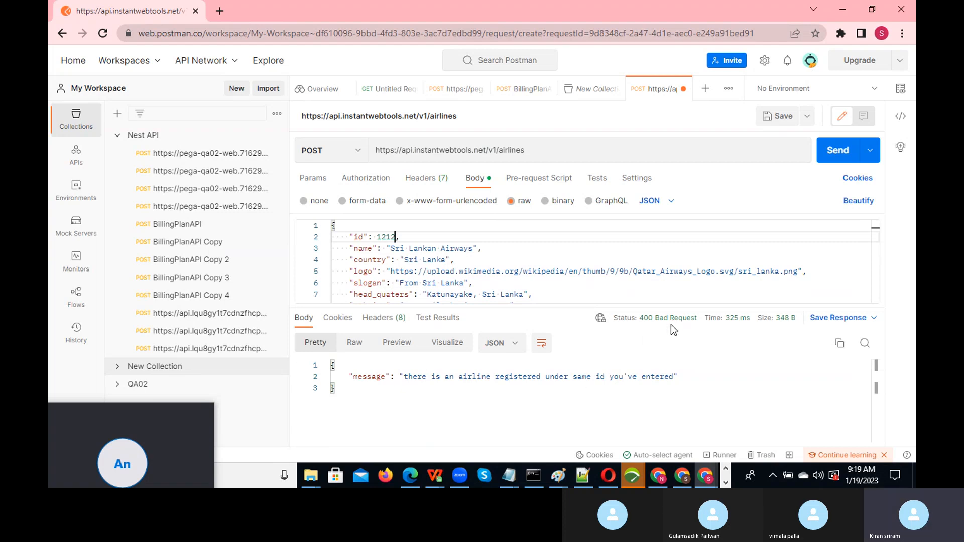
- Extend the id to 121213 and resend, getting 200 OK with the created Sri Lankan Airways record
mouse_move(683, 328)
left_click(836, 153)
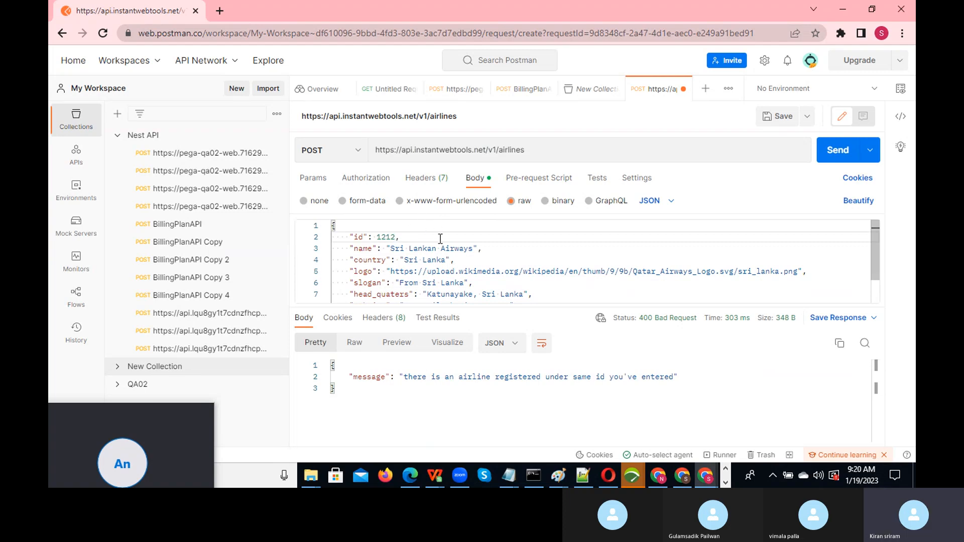
type("13")
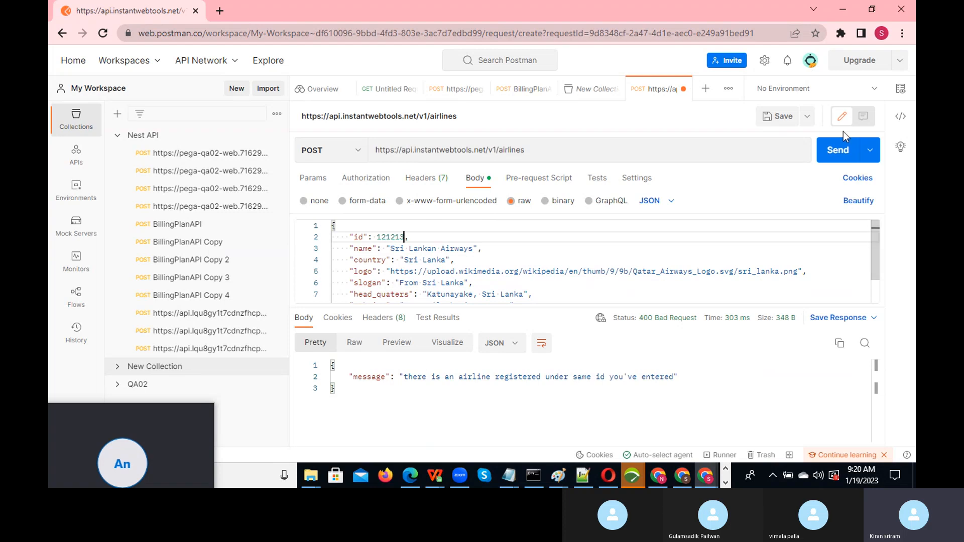
left_click(837, 153)
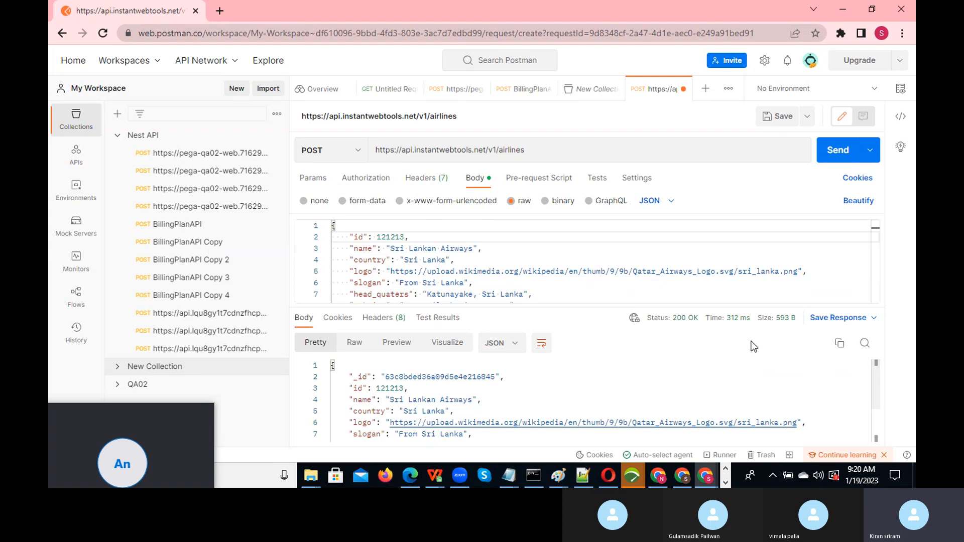
- Replace the request URL with 'c', then switch over to the VuGen window
mouse_move(684, 328)
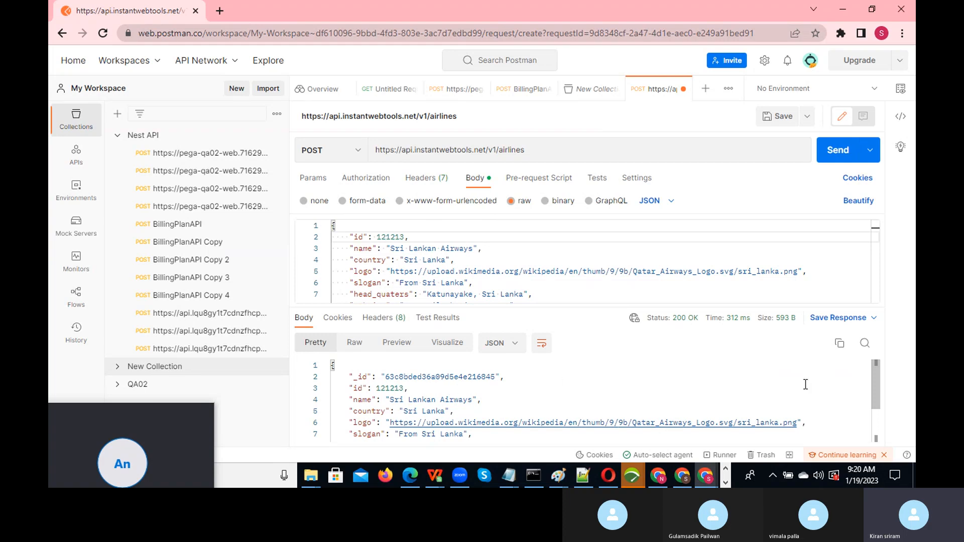
left_click_drag(877, 378, 870, 330)
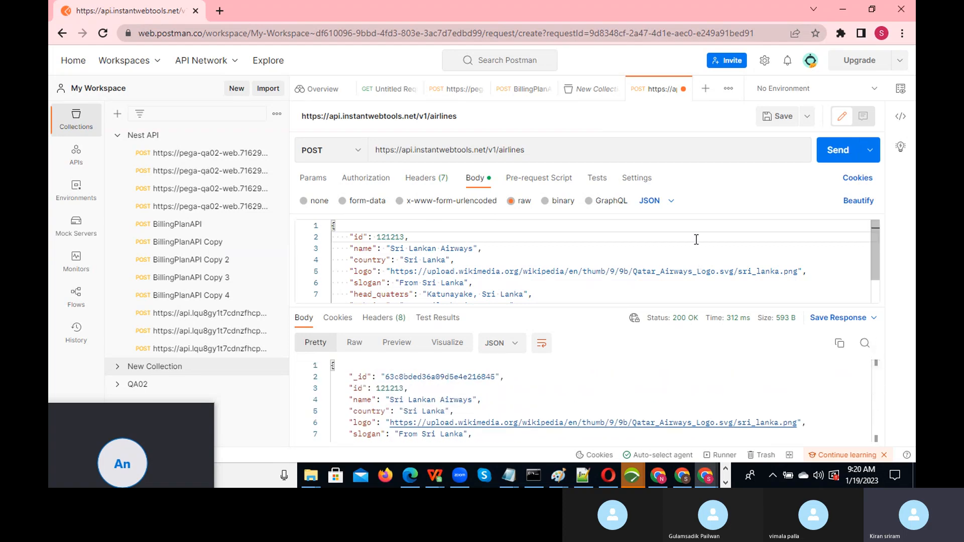
left_click(532, 151)
left_click_drag(533, 152, 372, 148)
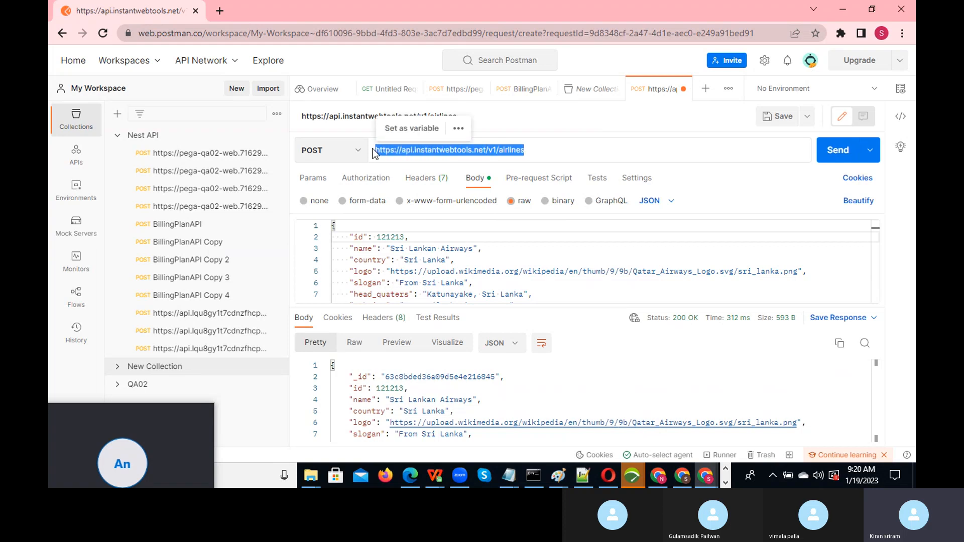
type("c")
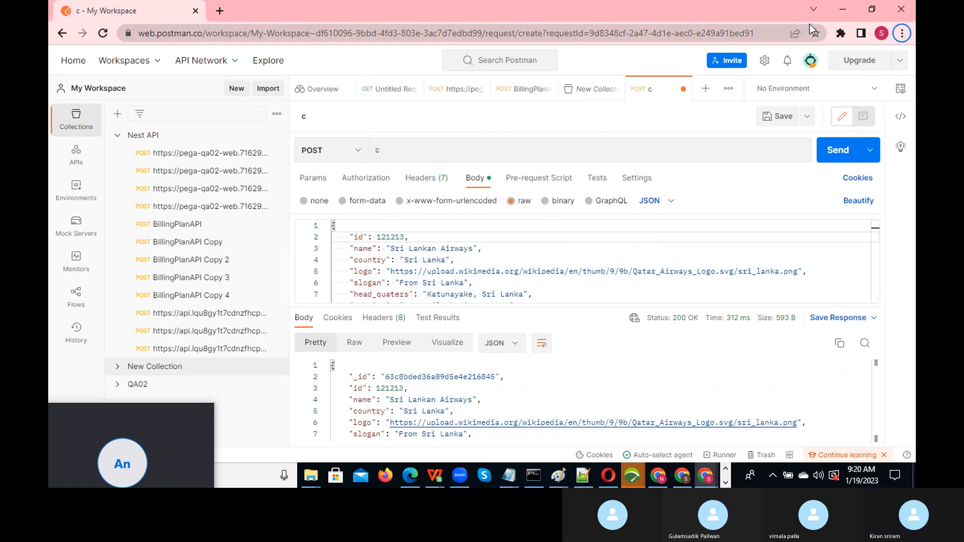
left_click(725, 482)
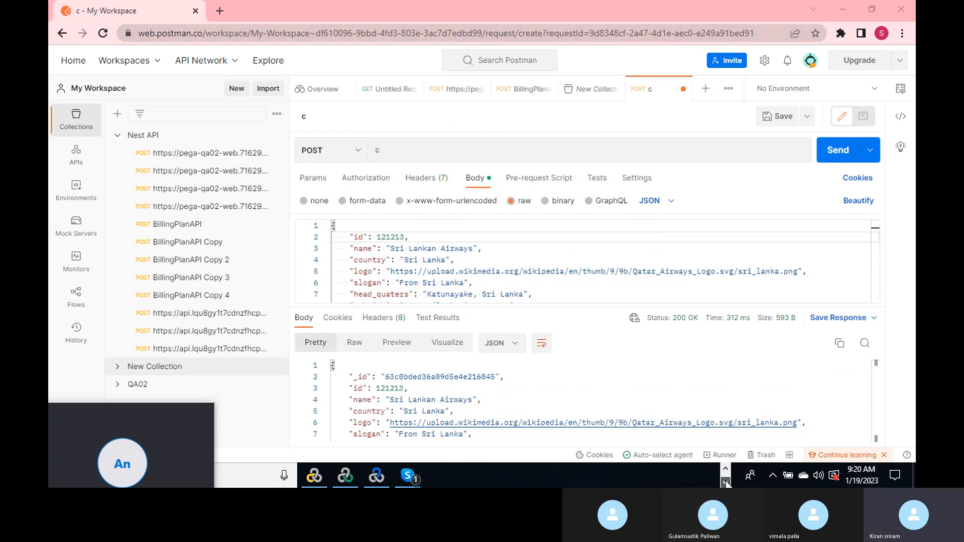
left_click(324, 475)
- Switch between VuGen's Calculator_Webservice script and Postman, then move the Skype call window aside
left_click(509, 199)
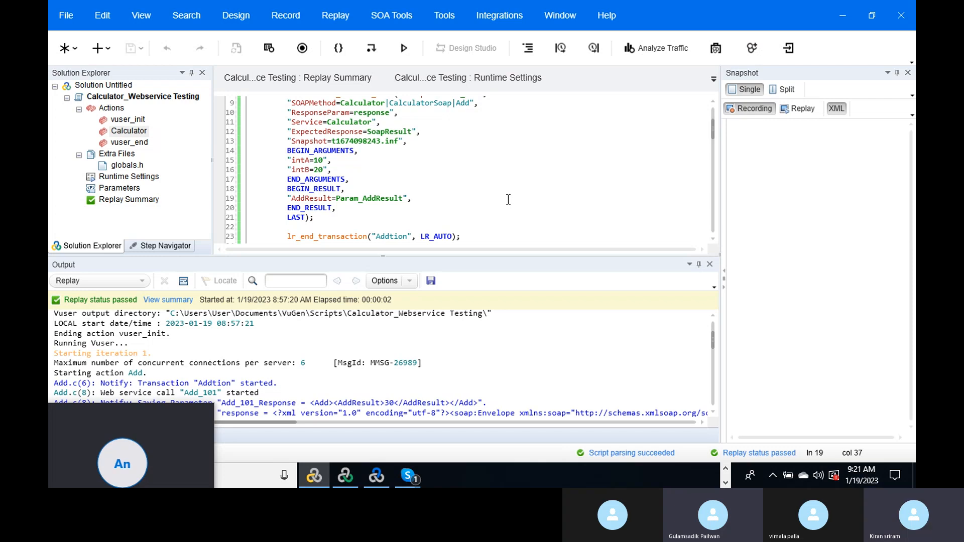
key("alt+Tab")
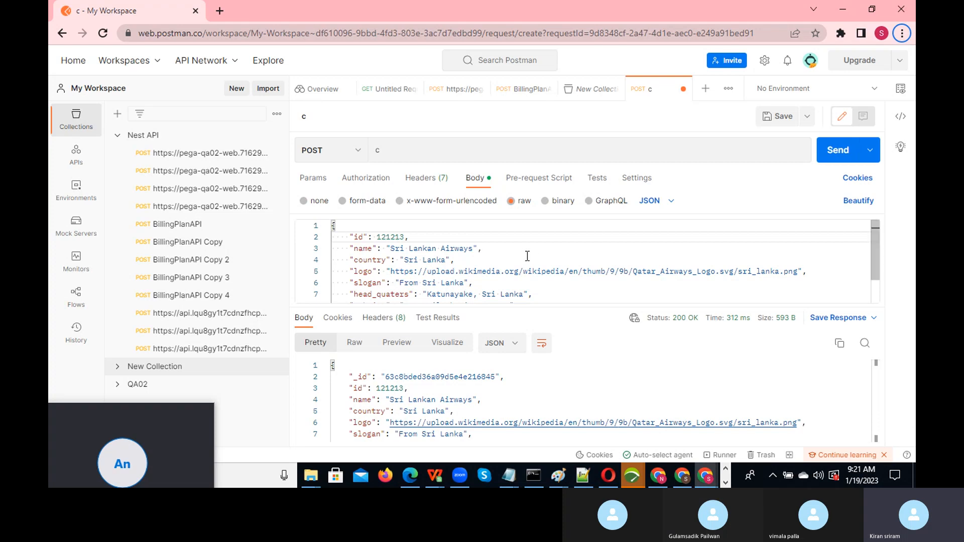
key("alt+Tab")
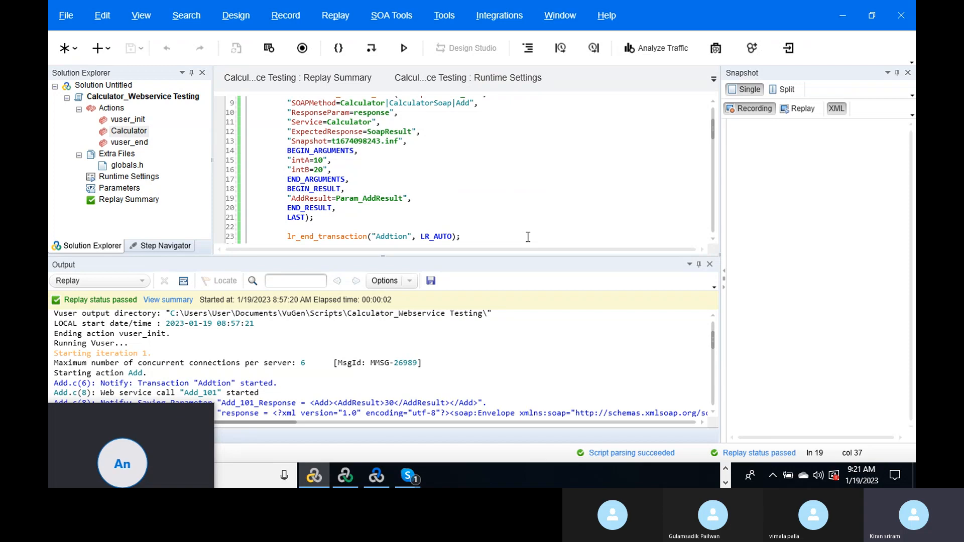
key("alt+Tab")
key("alt+Tab")
key("alt+Tab")
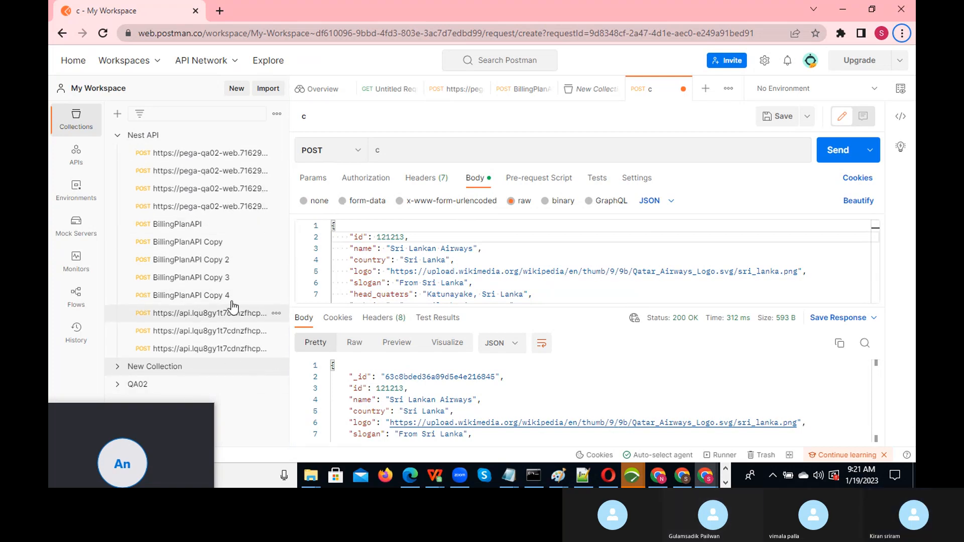
left_click_drag(169, 416, 50, 385)
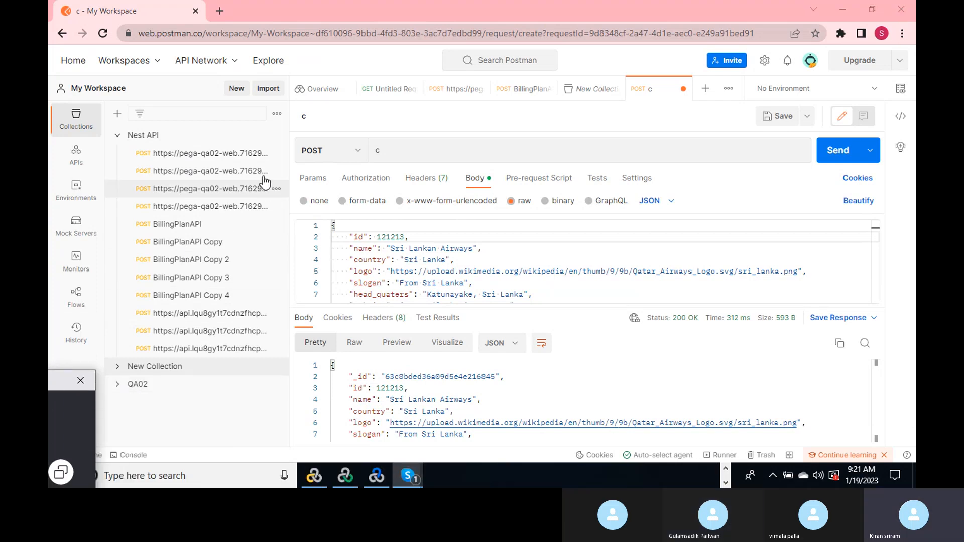
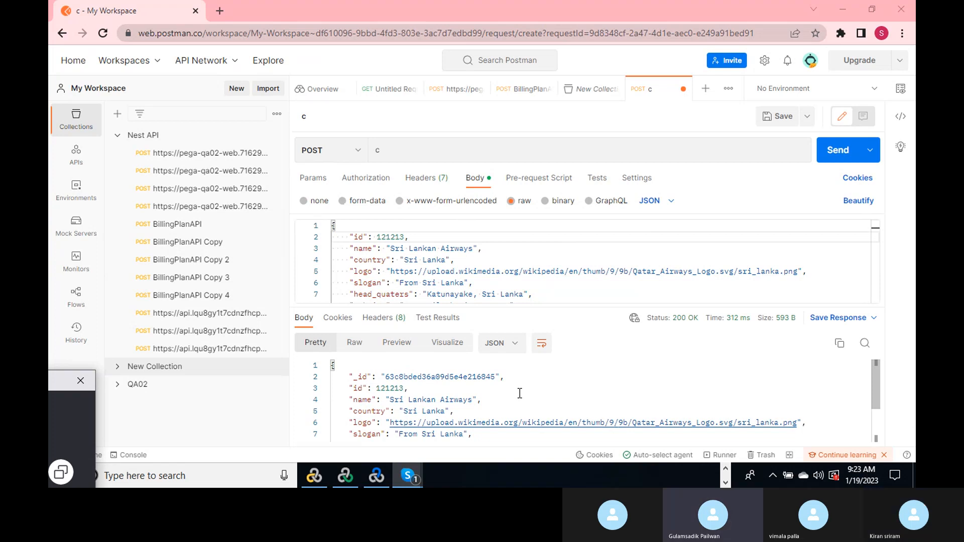
- Bring the 'Soap and REST API URL' Notepad notes forward and place the caret on the empty line
key("alt+Tab")
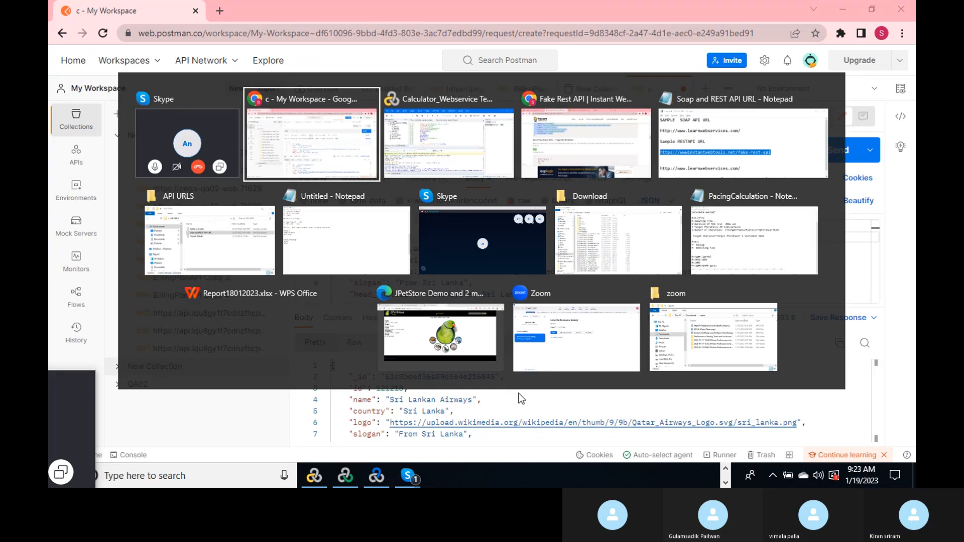
key("alt+Tab")
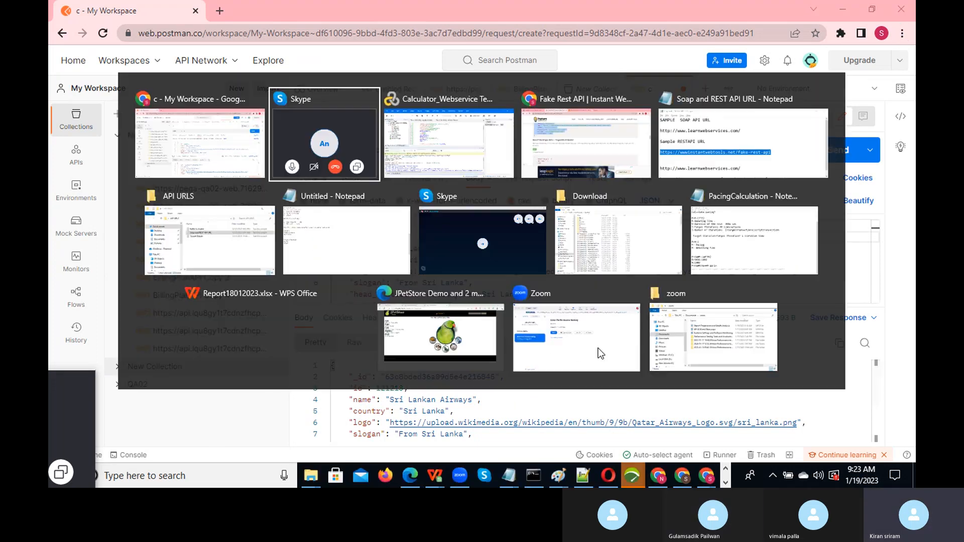
key("alt+Tab")
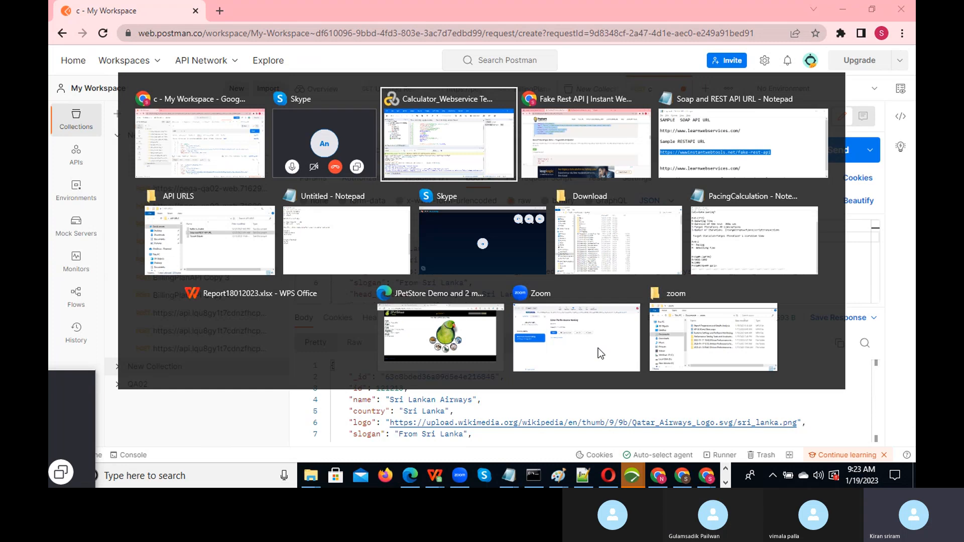
key("alt+Tab")
key("alt+Tab")
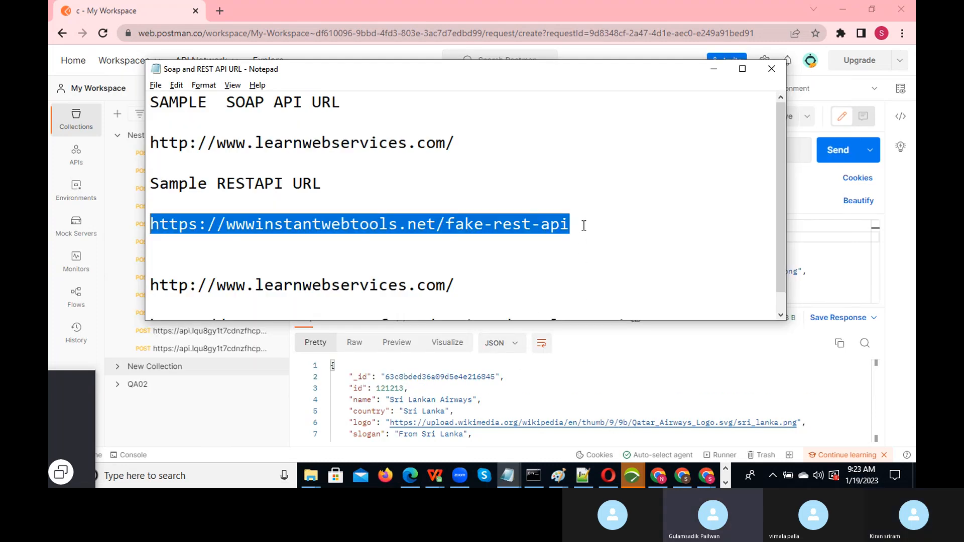
left_click(584, 226)
left_click(209, 249)
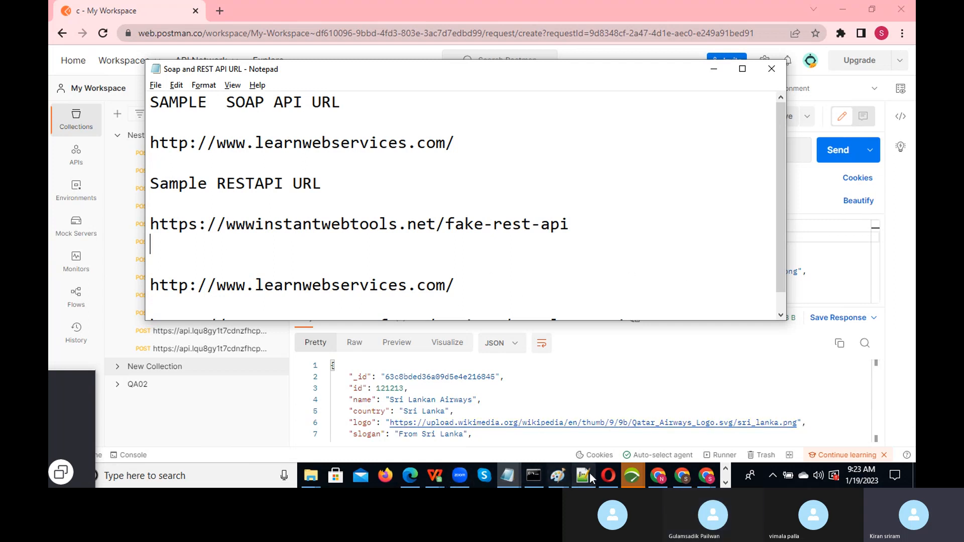
left_click(726, 483)
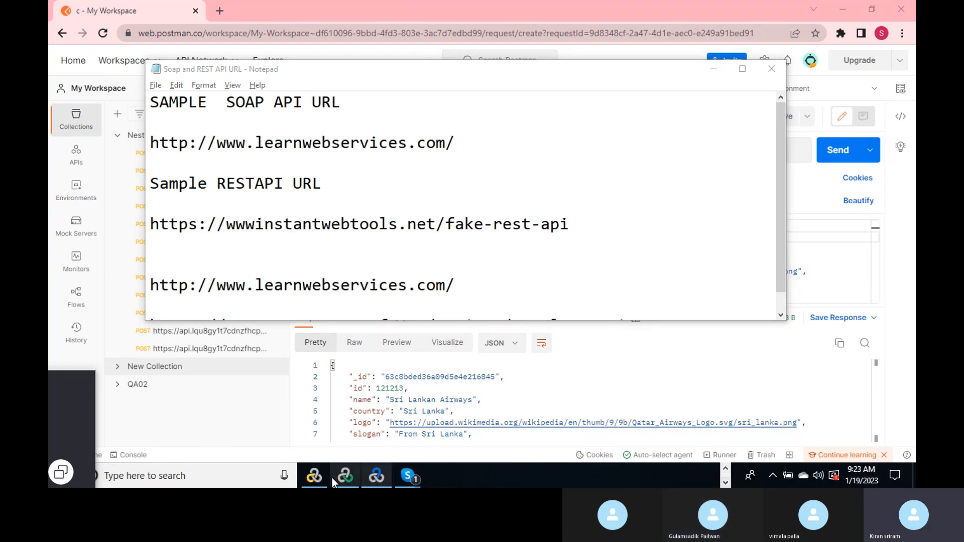
- Select the Calculator service's WSDL Original location in VuGen's SOA Tools > Manage Services
left_click(316, 478)
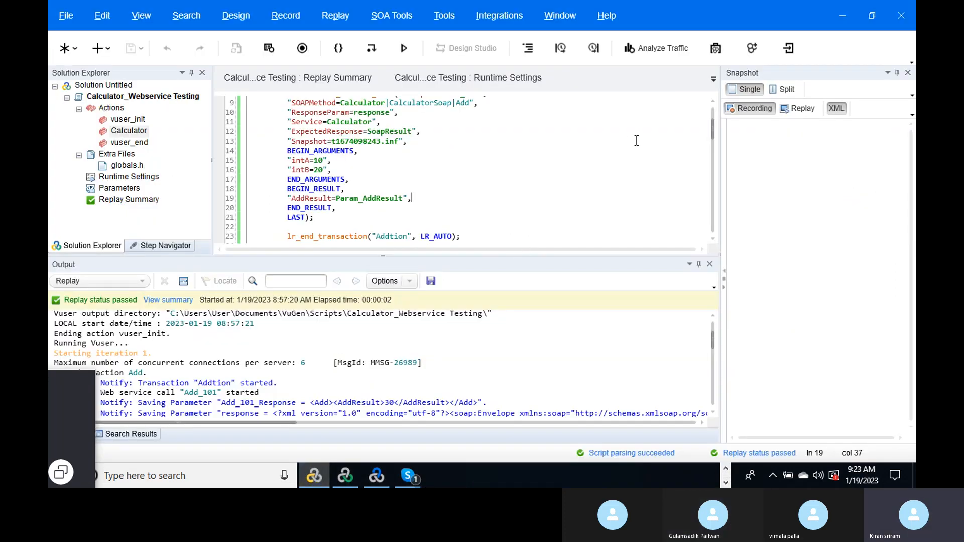
left_click(394, 16)
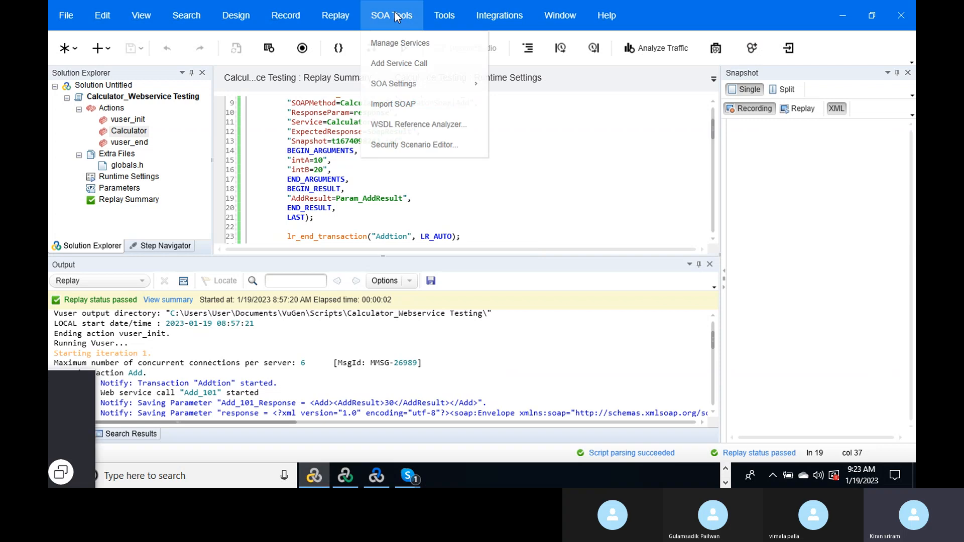
left_click(422, 42)
left_click_drag(595, 121, 373, 116)
key("ctrl+c")
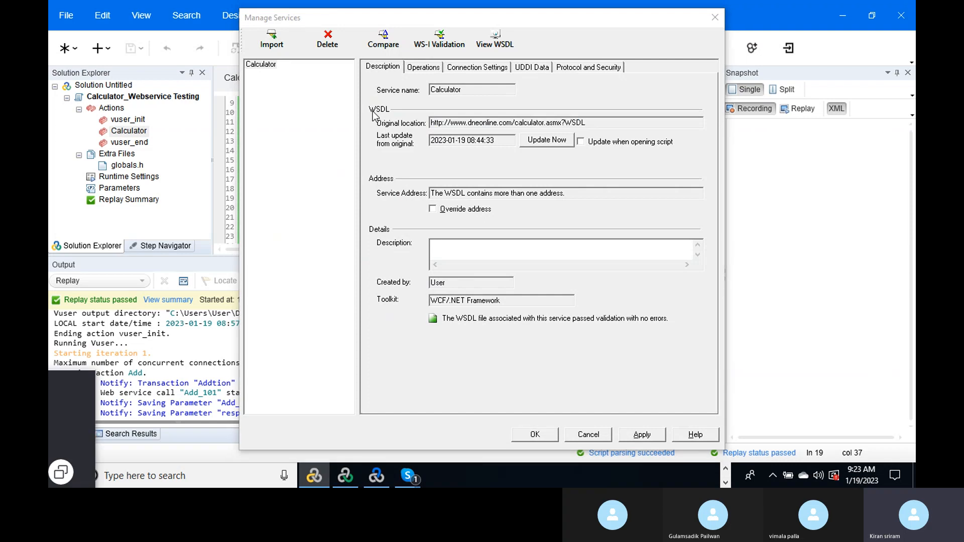
- Paste the dneonline WSDL address into the Notepad notes and select the whole URL list
key("alt+Tab")
left_click(178, 261)
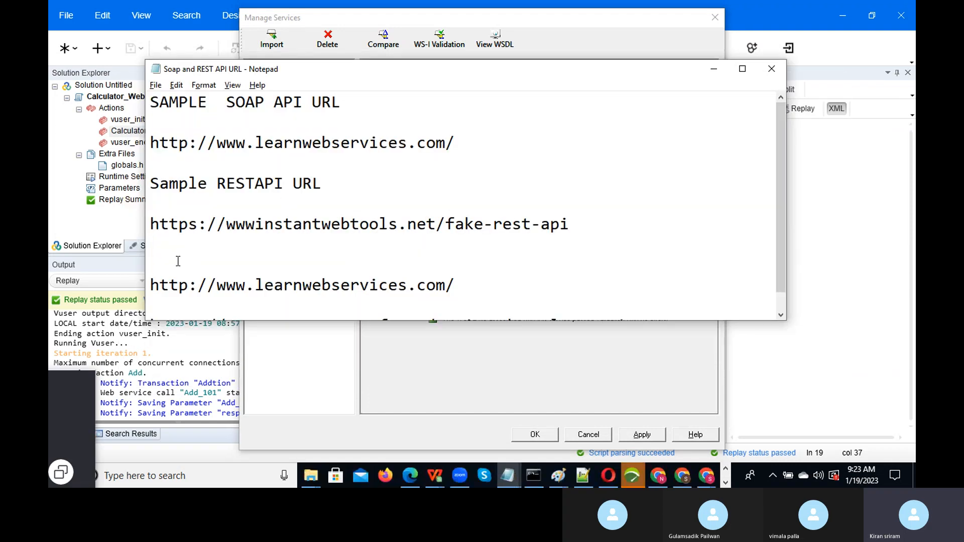
key("ctrl+v")
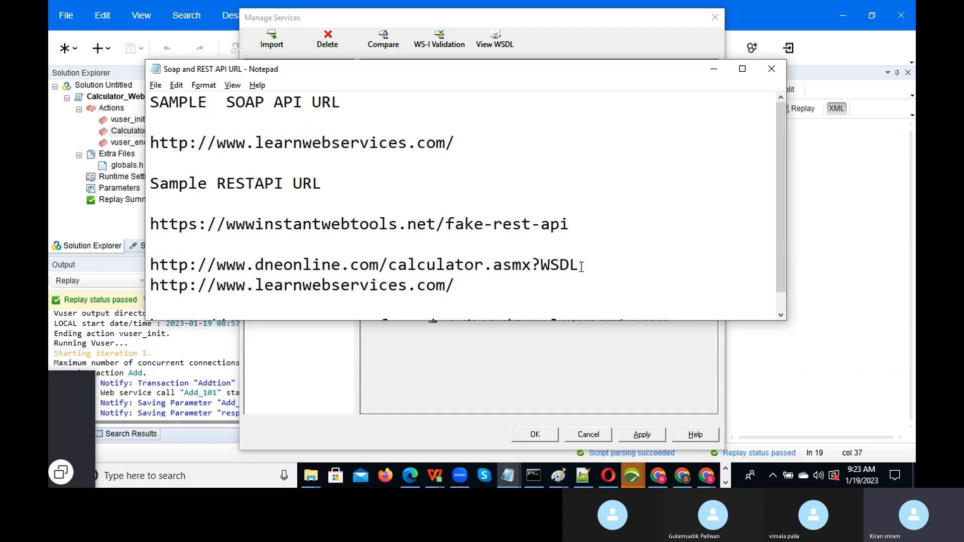
left_click_drag(580, 266, 98, 184)
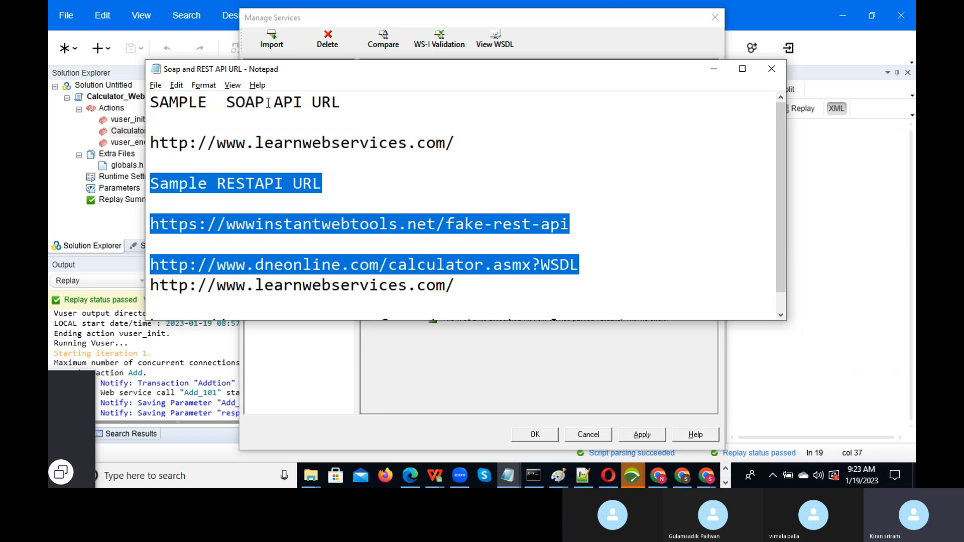
left_click(152, 142, "shift")
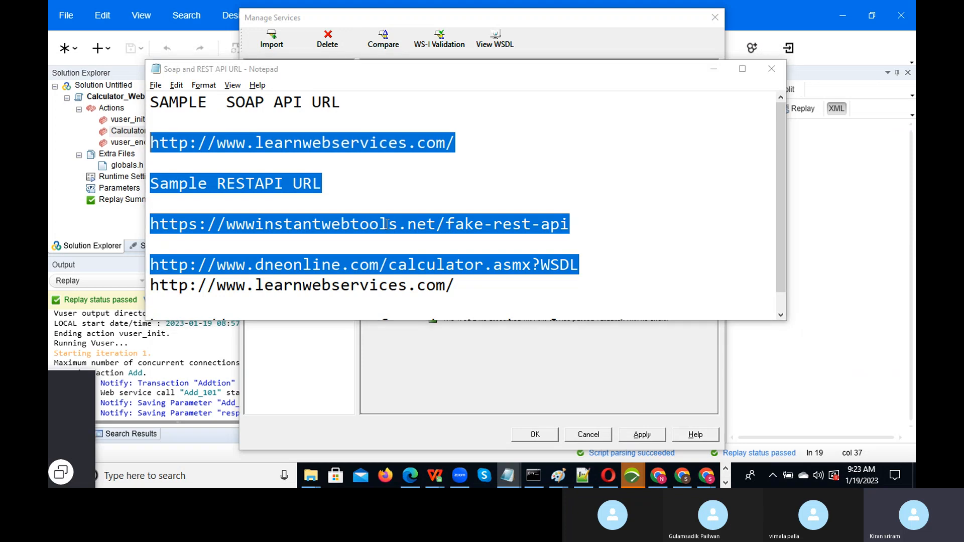
- Move the Calculator service settings window aside and bring the Skype call window forward
key("alt+Tab")
key("Tab")
key("Tab")
key("Escape")
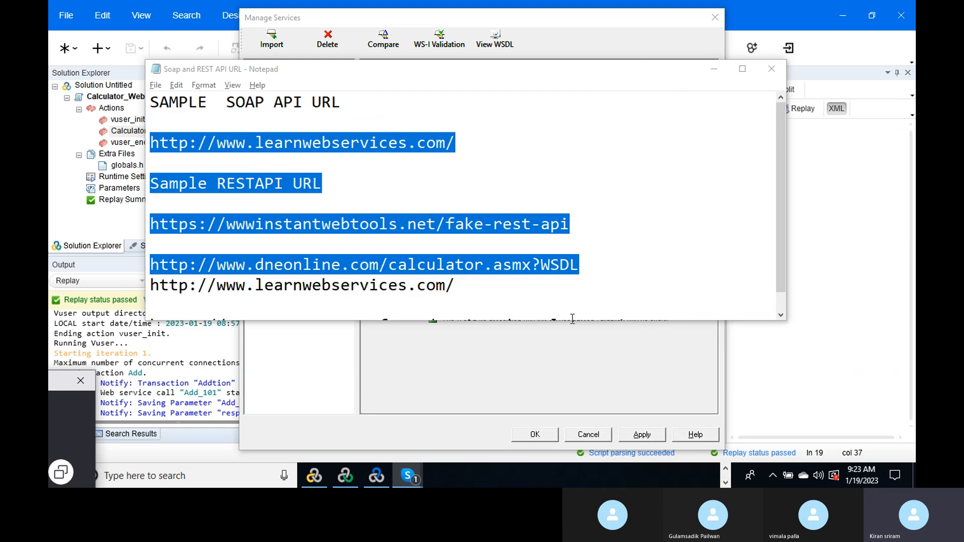
left_click(532, 375)
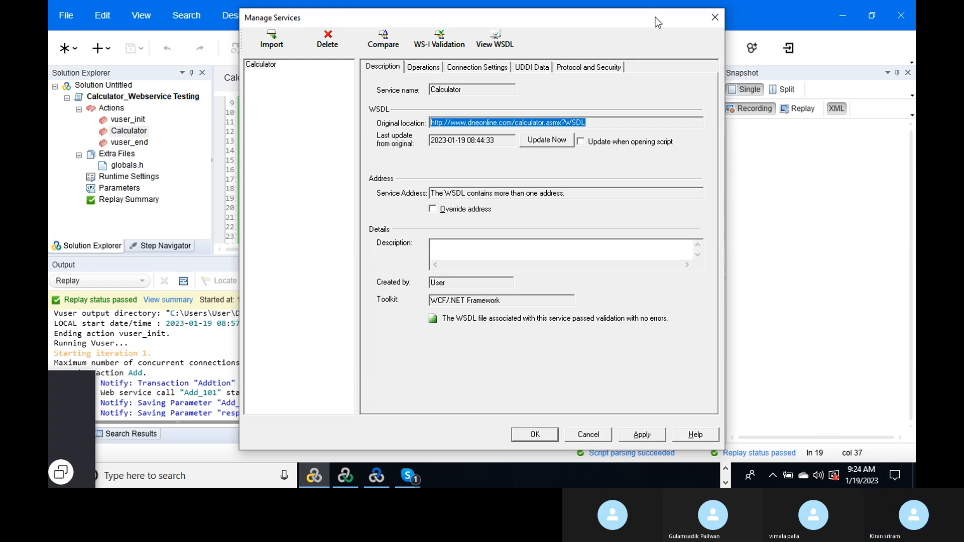
left_click_drag(654, 16, 503, 75)
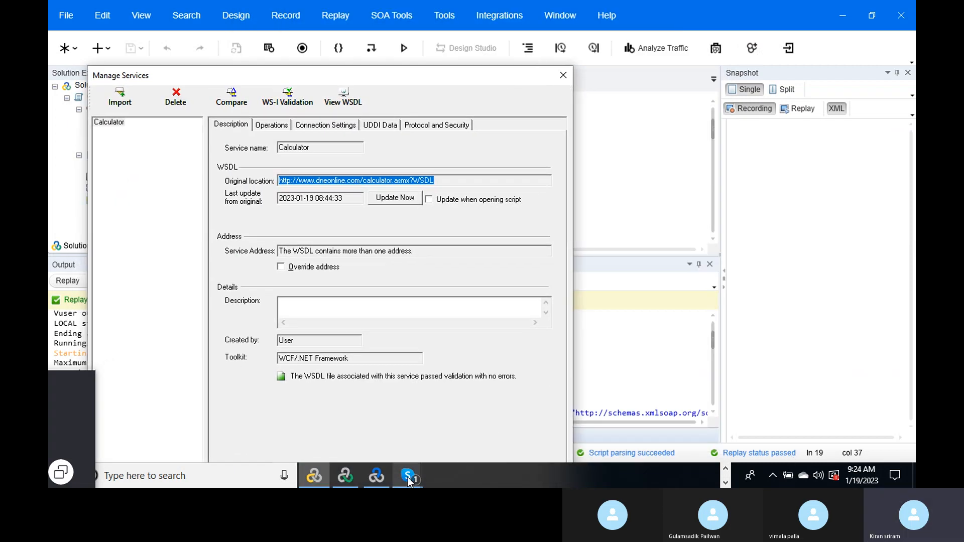
mouse_move(403, 467)
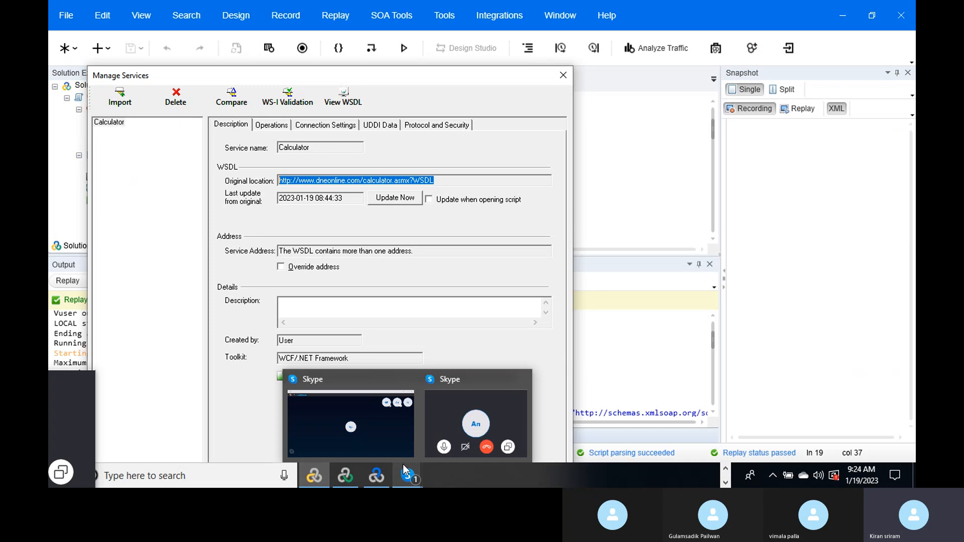
left_click(446, 413)
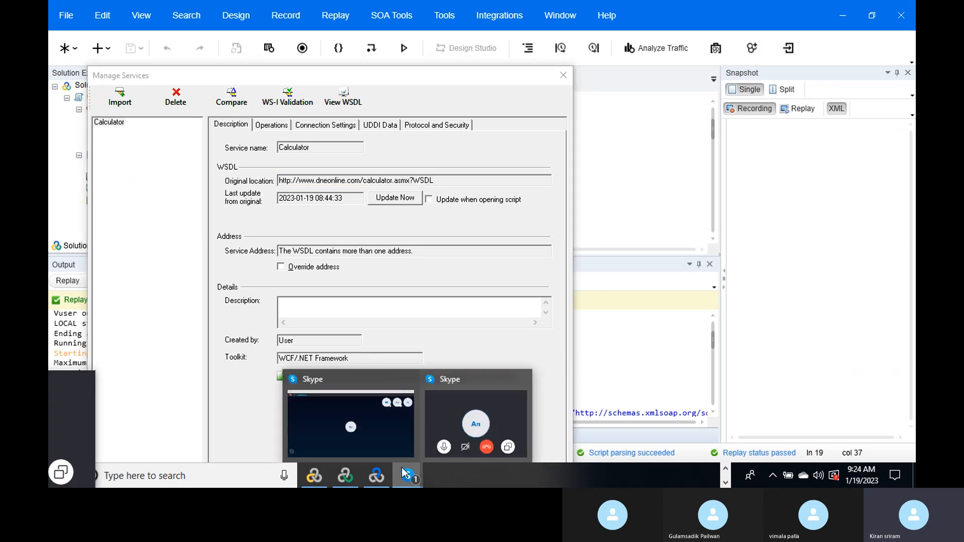
left_click(360, 404)
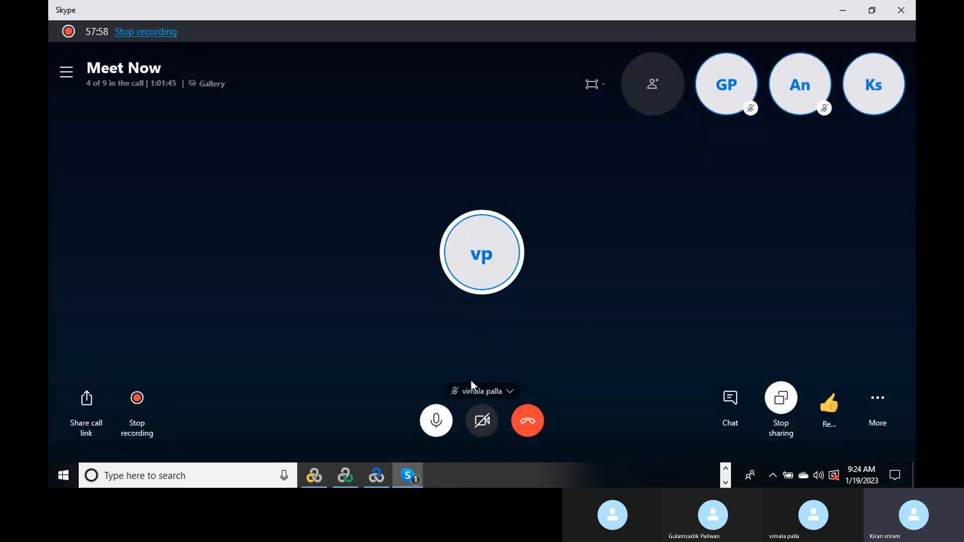
- Post the learnwebservices, fake-rest-api and dneonline WSDL URLs in the Skype meeting chat, then close it
left_click(723, 400)
left_click(779, 439)
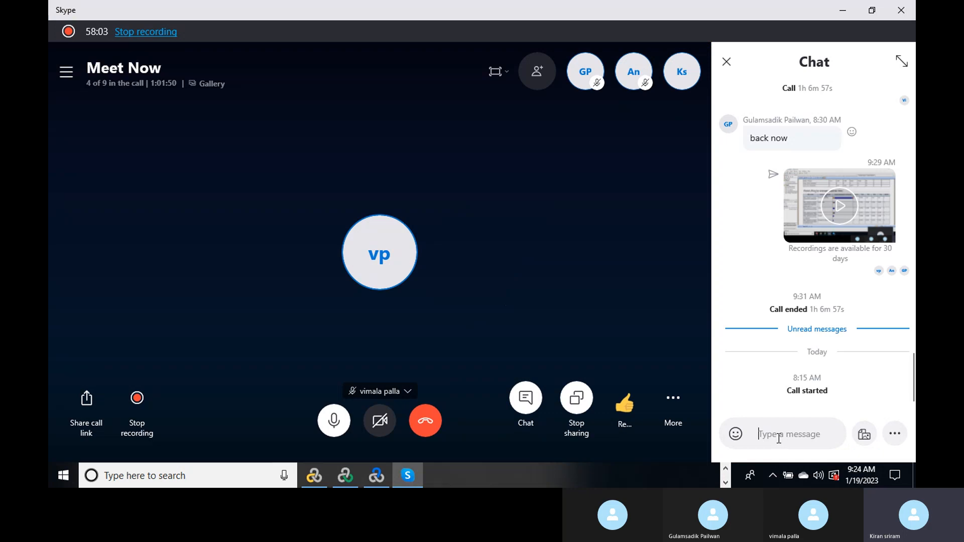
key("ctrl+v")
key("Return")
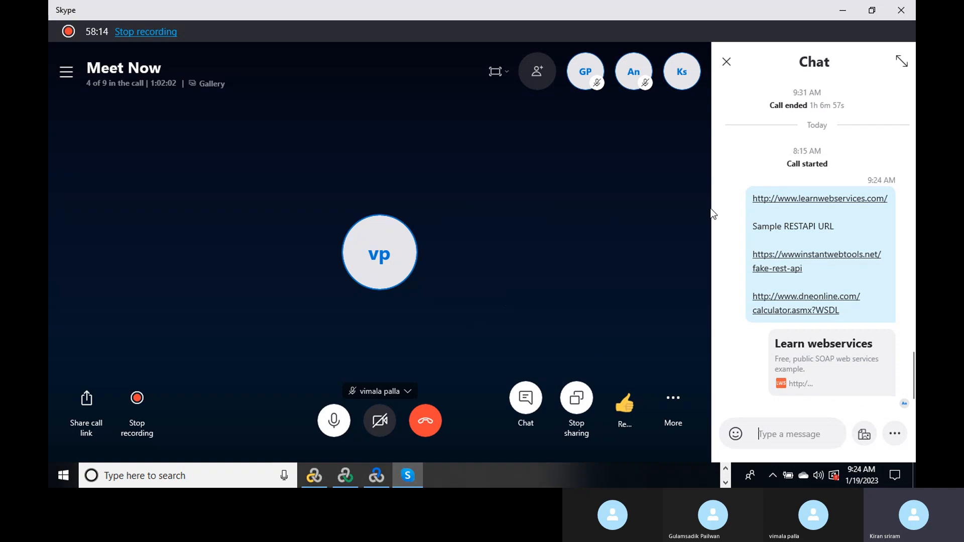
left_click(727, 62)
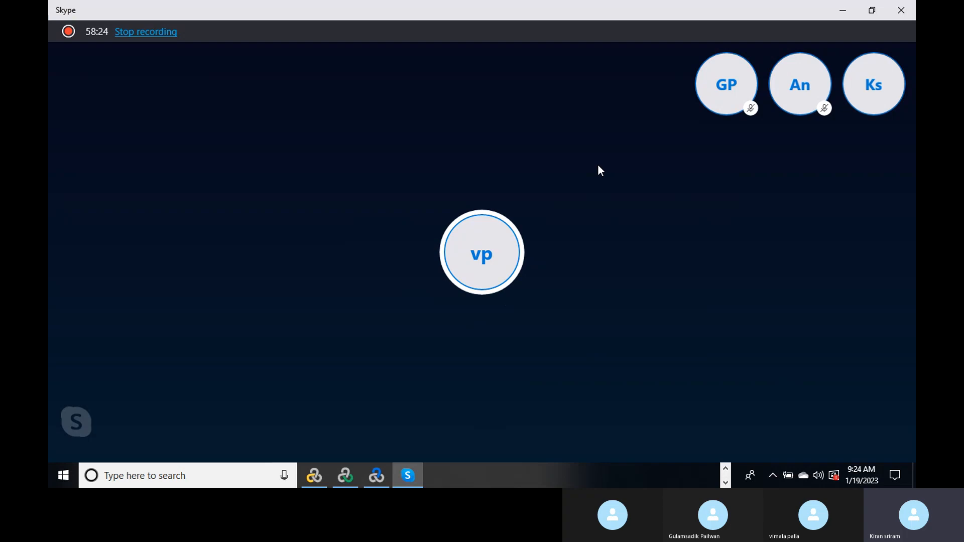
mouse_move(285, 187)
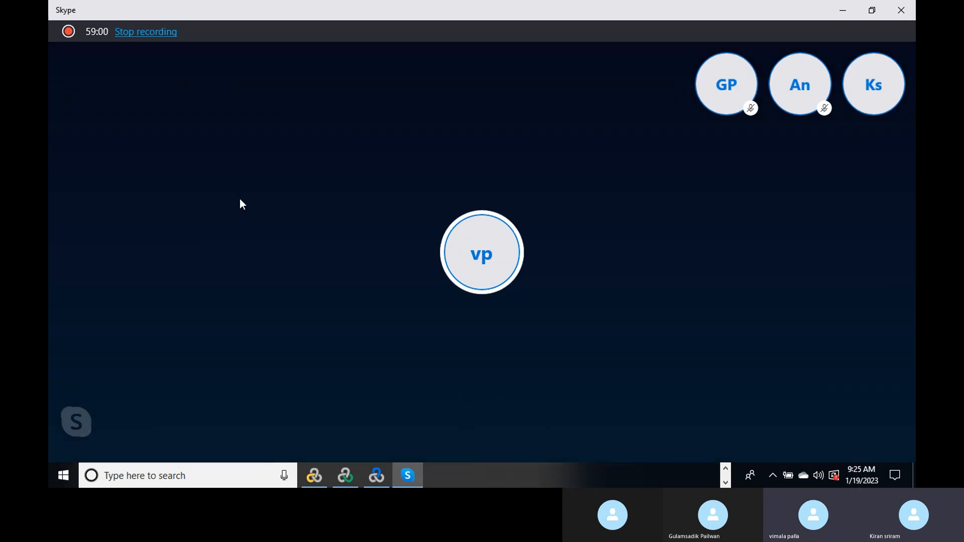
left_click(726, 467)
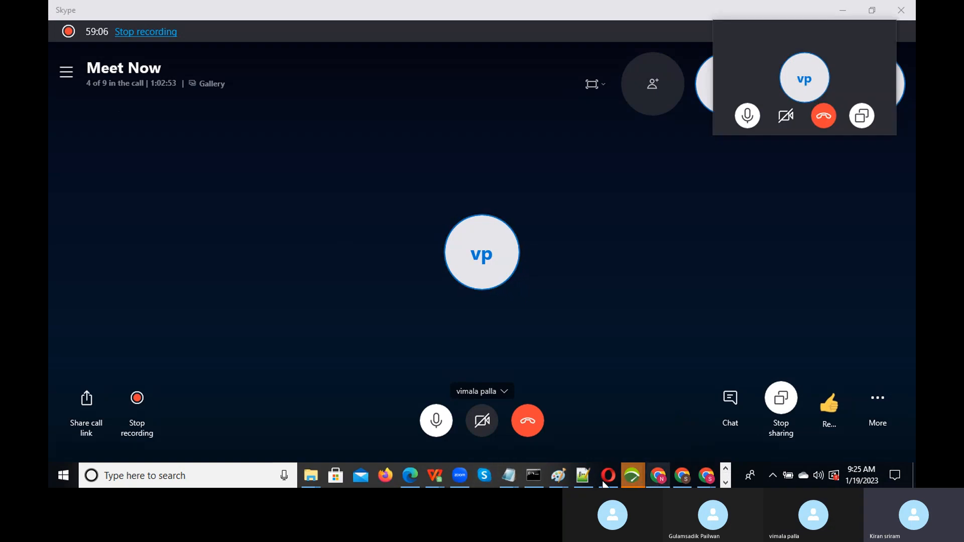
left_click(725, 482)
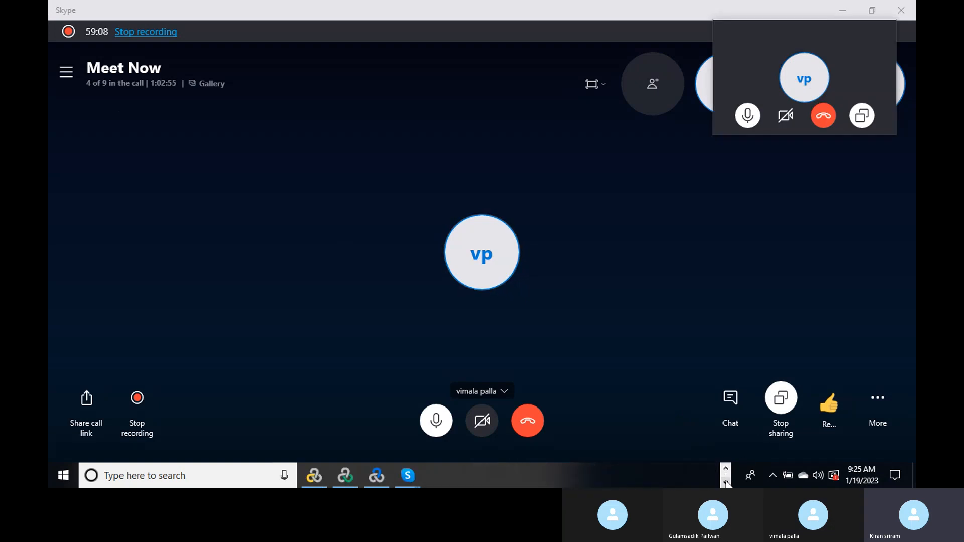
mouse_move(387, 472)
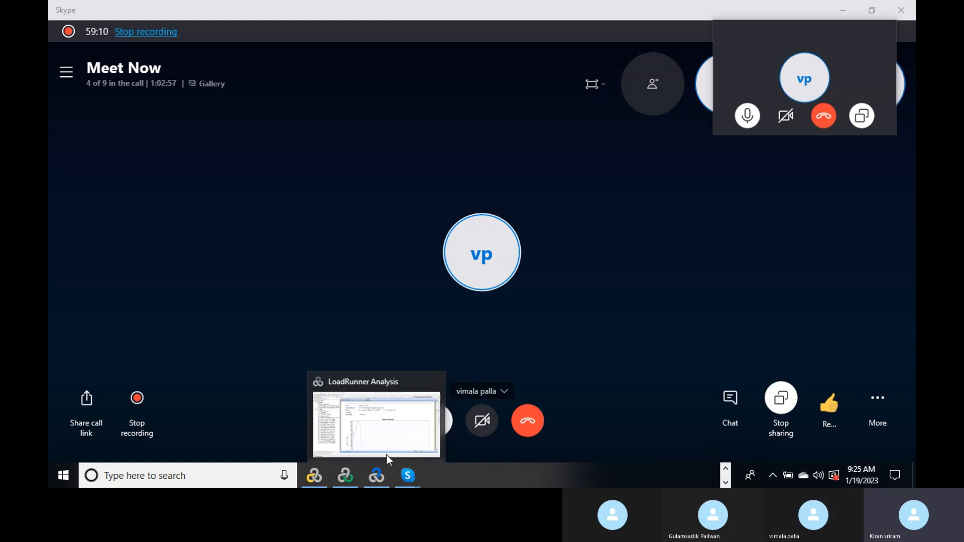
left_click(292, 257)
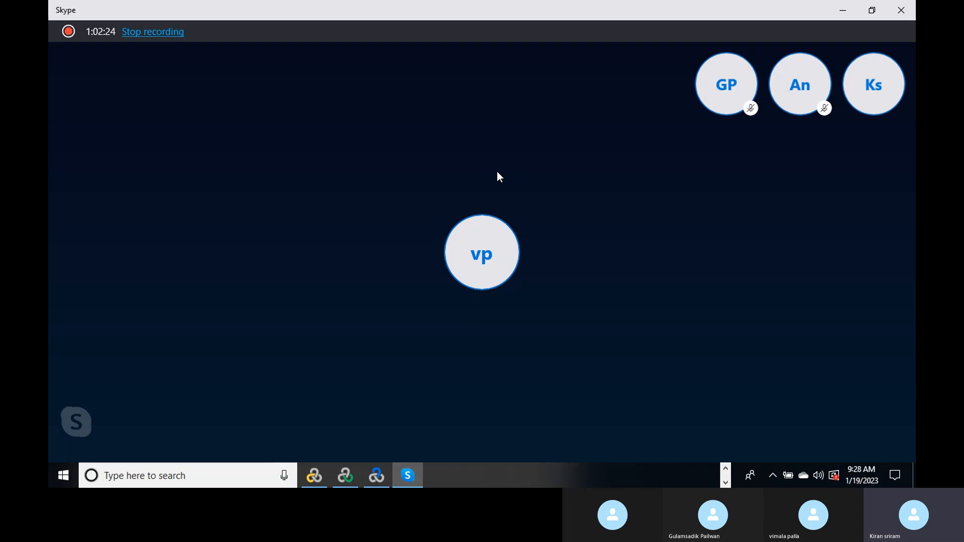
mouse_move(315, 279)
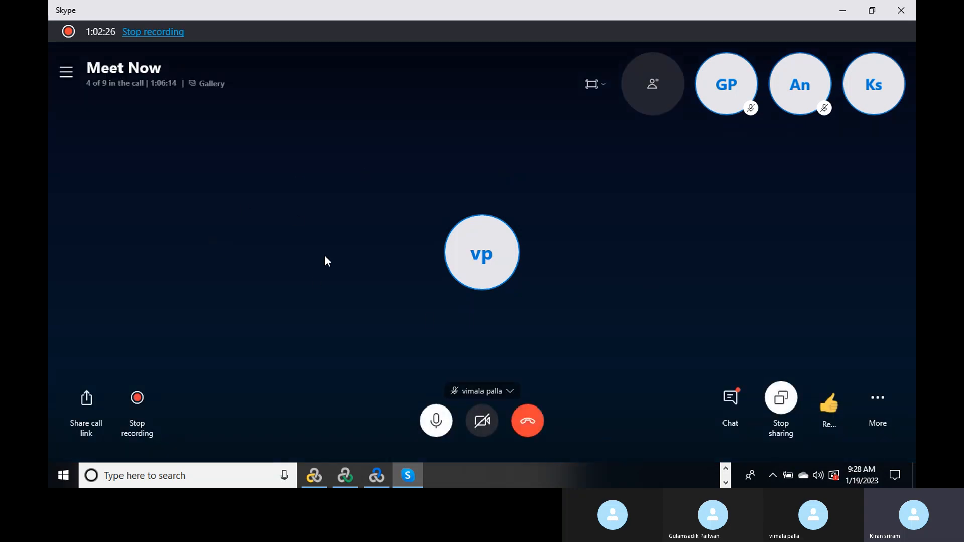